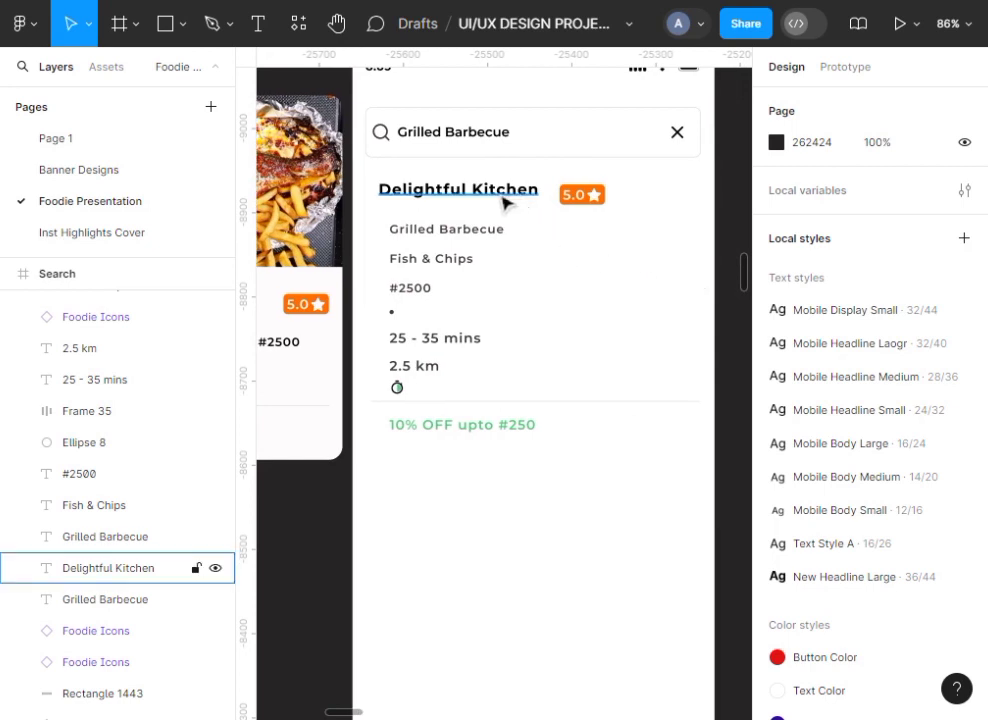
Duplicate the Delightful Kitchen heading and its 5.0 rating badge below the discount text, at about Y 485
{"action": "left_click_drag", "start_coordinate": [505, 203], "coordinate": [515, 480]}
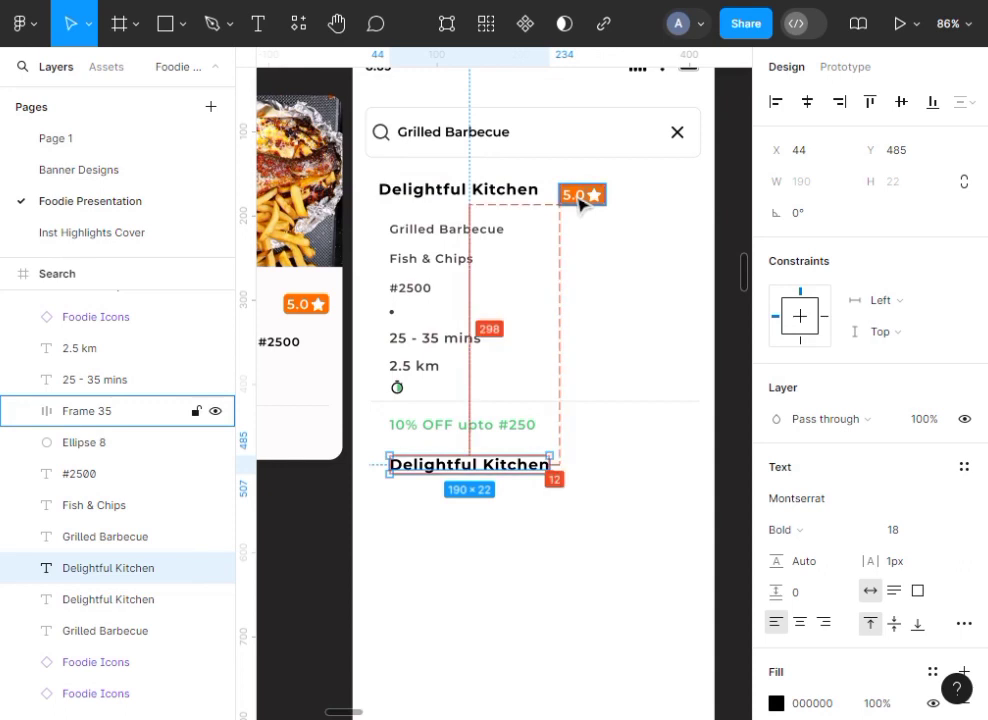
{"action": "left_click_drag", "start_coordinate": [583, 196], "coordinate": [624, 468]}
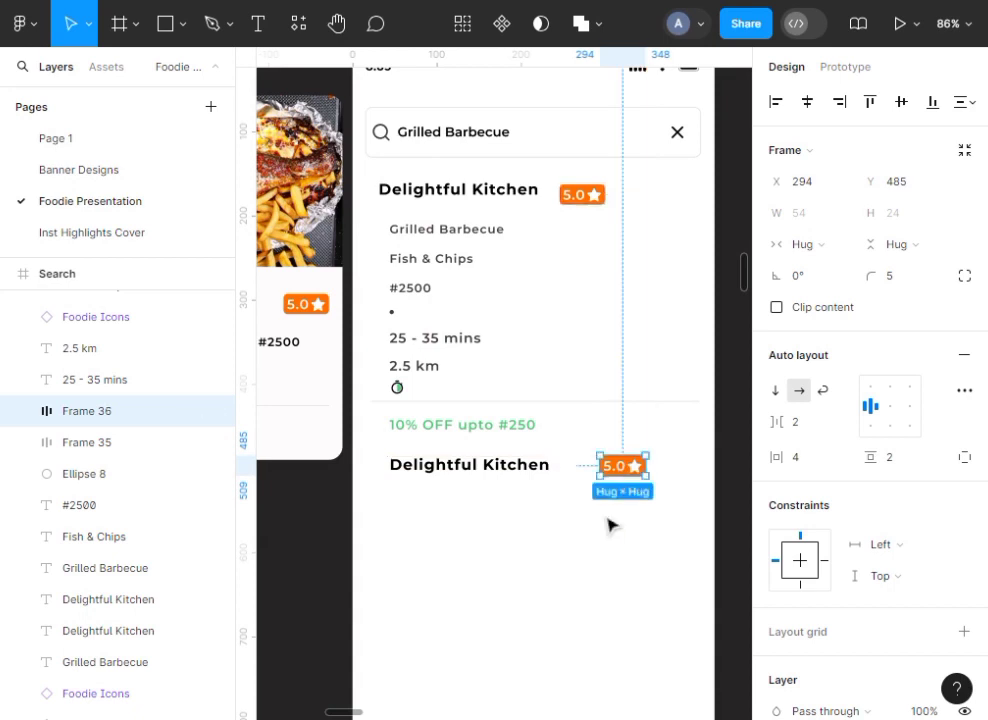
{"action": "left_click", "coordinate": [608, 525]}
Wrap the copied Delightful Kitchen heading in an auto layout frame with horizontal and vertical padding of 0
{"action": "scroll", "coordinate": [606, 527], "scroll_direction": "up", "scroll_amount": 3, "text": "ctrl"}
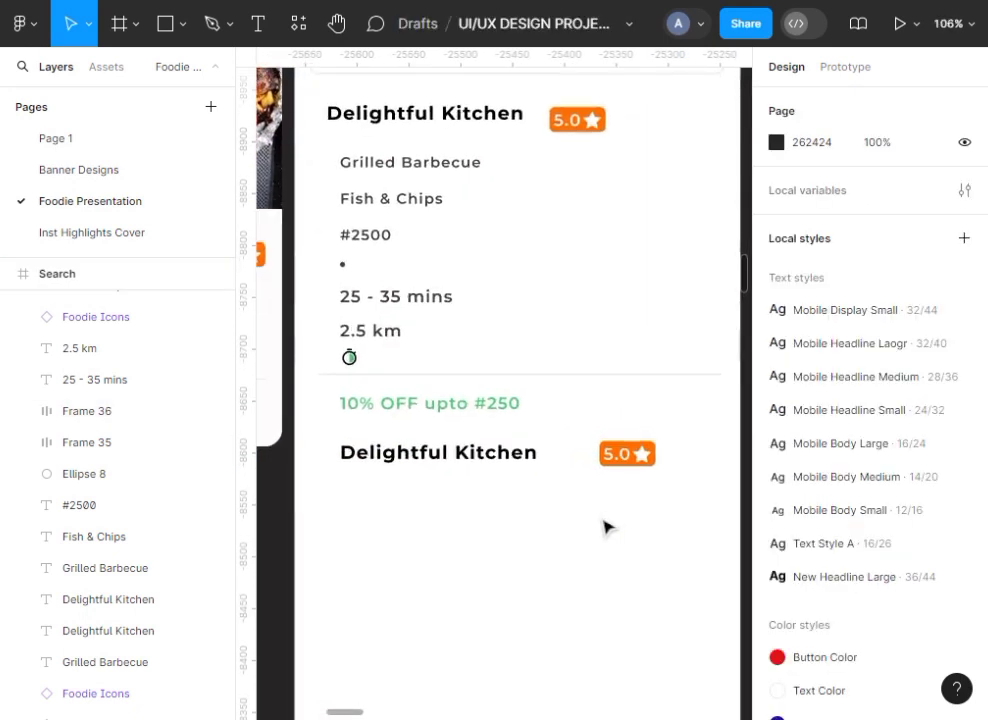
{"action": "scroll", "coordinate": [605, 527], "scroll_direction": "down", "scroll_amount": 5}
{"action": "scroll", "coordinate": [605, 527], "scroll_direction": "up", "scroll_amount": 1}
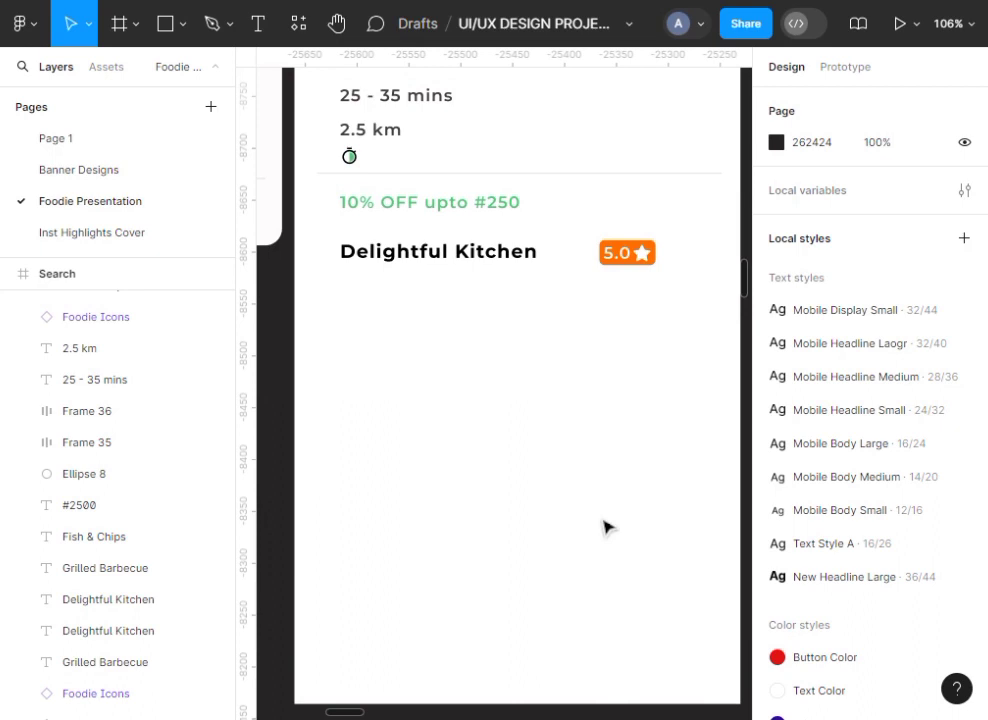
{"action": "scroll", "coordinate": [606, 527], "scroll_direction": "up", "scroll_amount": 1}
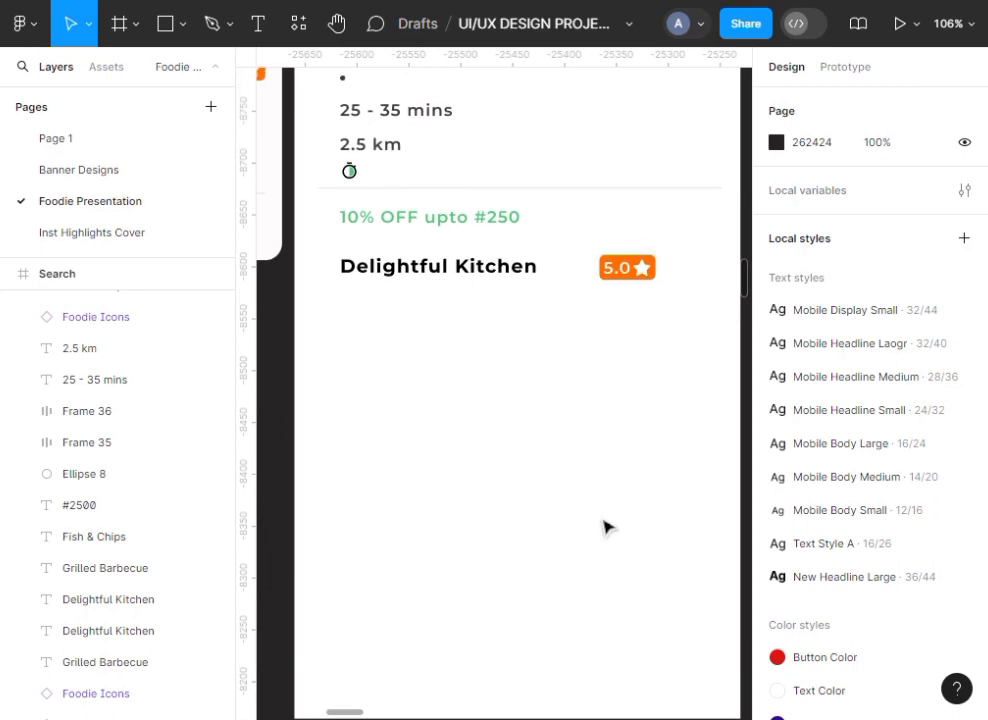
{"action": "left_click", "coordinate": [474, 282]}
{"action": "key", "text": "shift+a"}
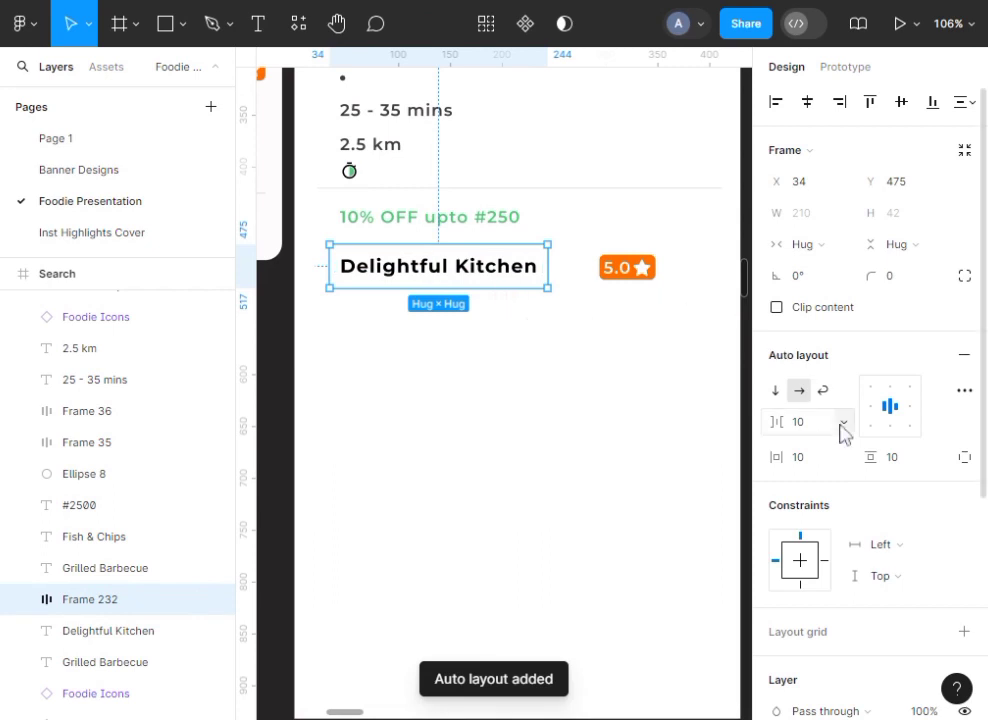
{"action": "left_click", "coordinate": [812, 460]}
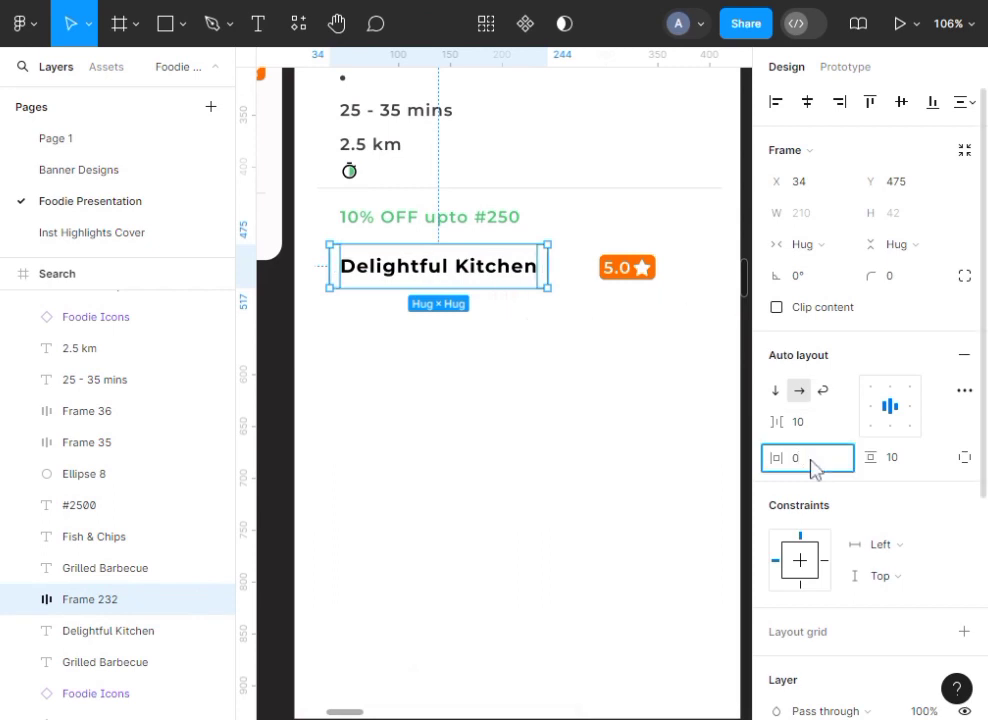
{"action": "left_click", "coordinate": [898, 465]}
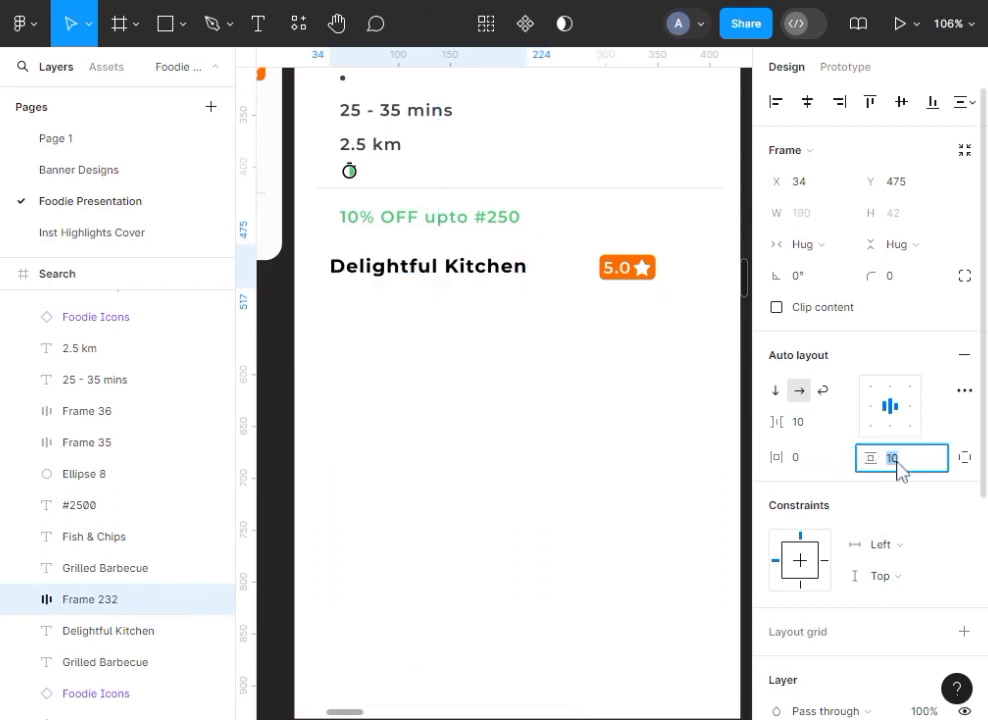
{"action": "key", "text": "Return"}
{"action": "left_click", "coordinate": [622, 421]}
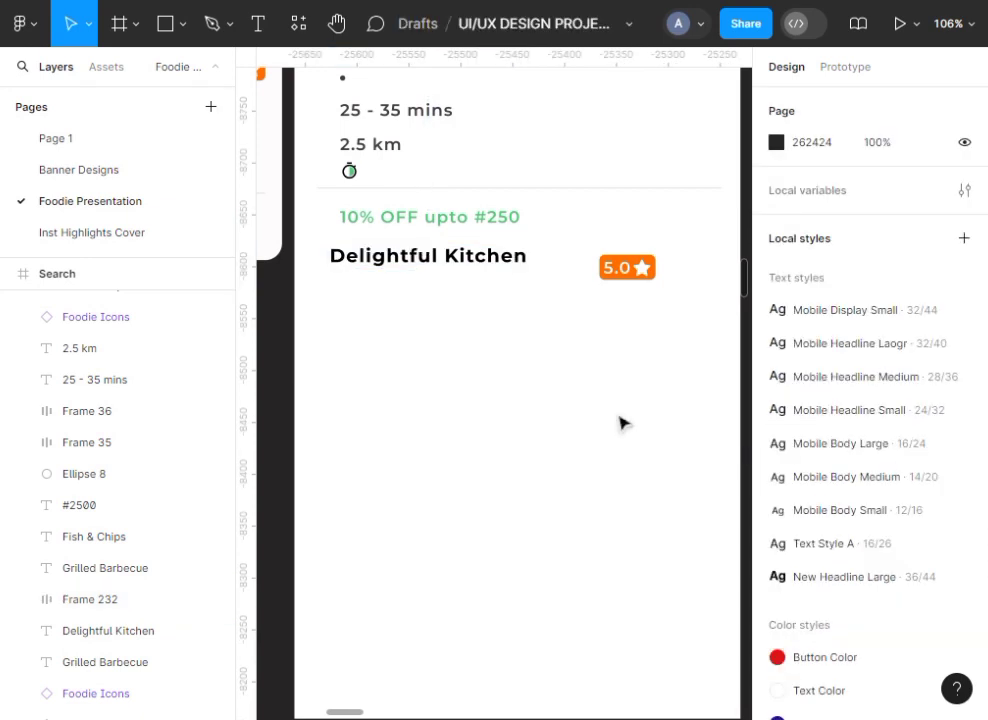
Move the copied 5.0 rating badge into the heading's auto layout frame, after the Delightful Kitchen text
{"action": "left_click", "coordinate": [626, 278]}
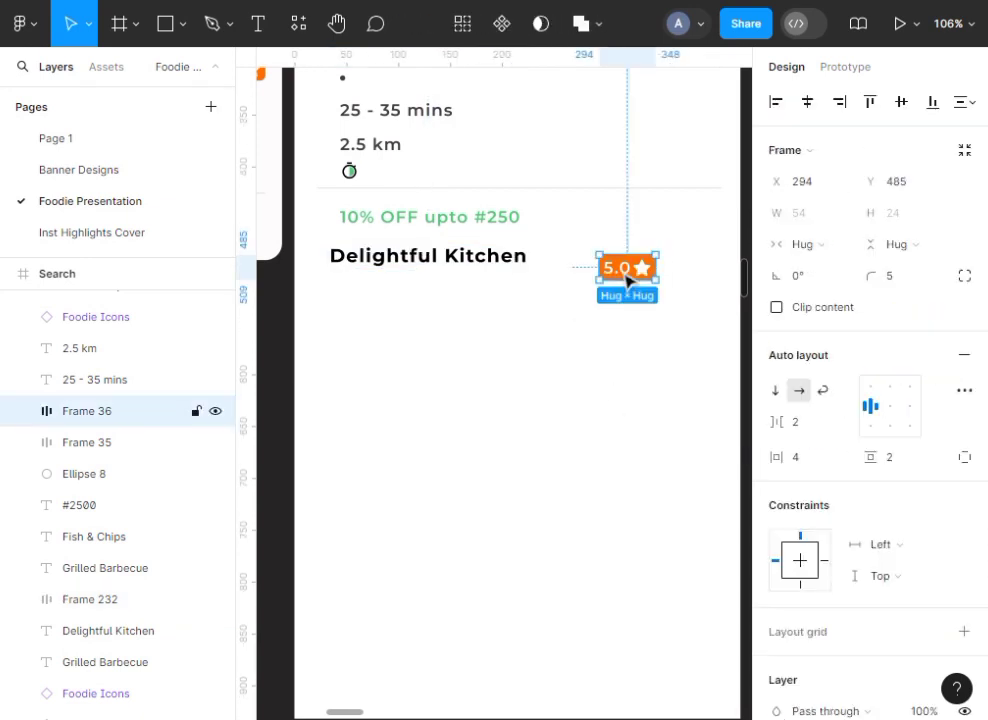
{"action": "key", "text": "Delete"}
{"action": "left_click", "coordinate": [467, 267]}
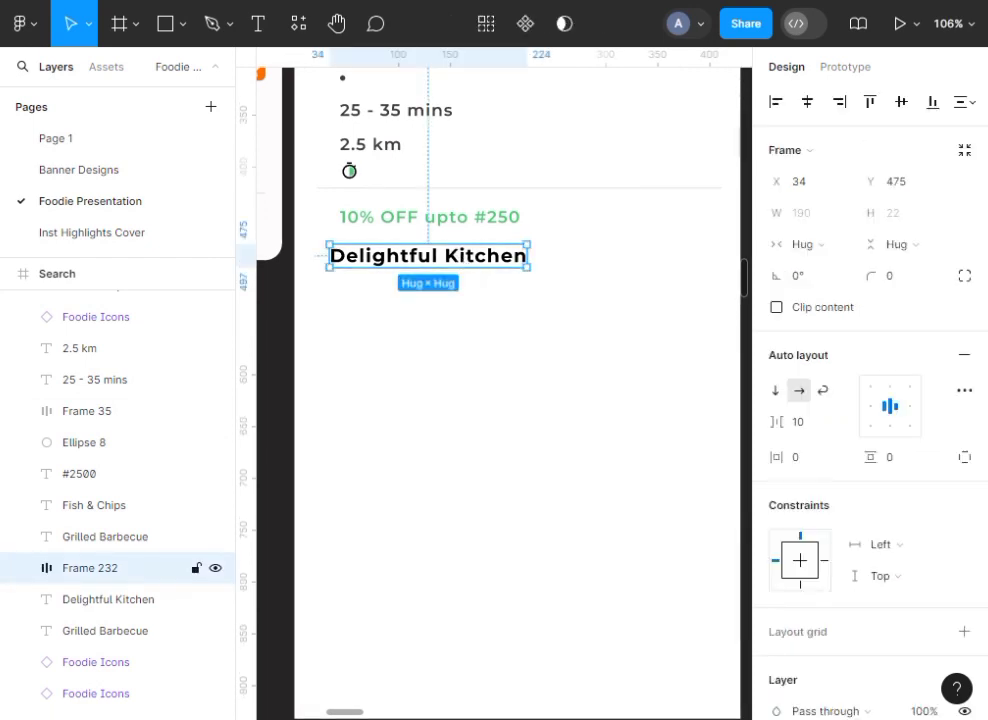
{"action": "key", "text": "shift+v"}
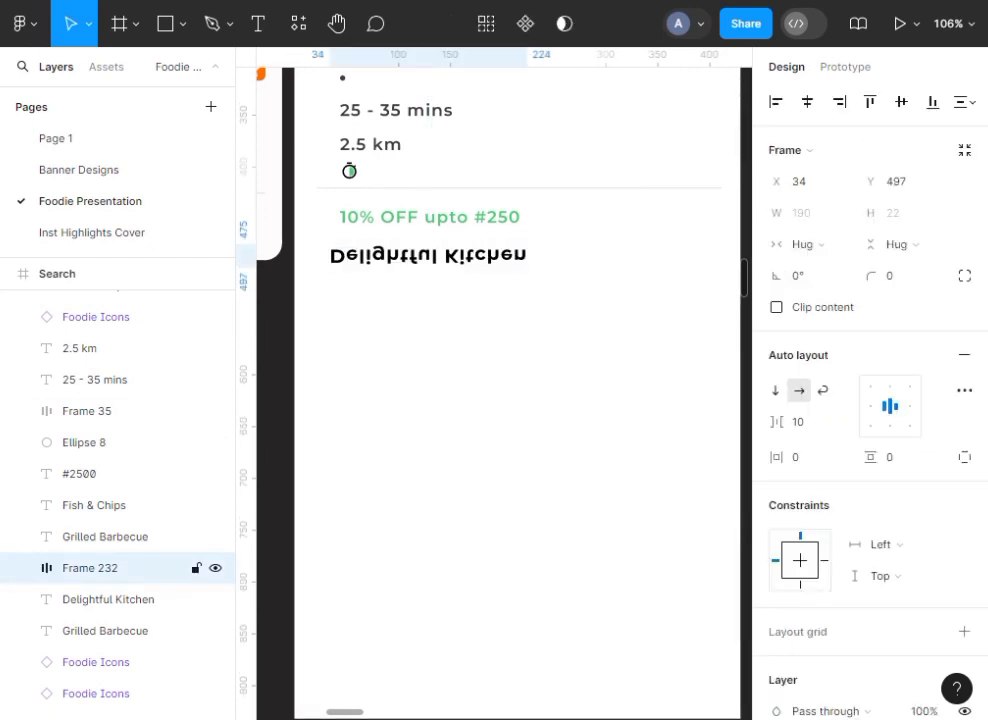
{"action": "key", "text": "shift+v"}
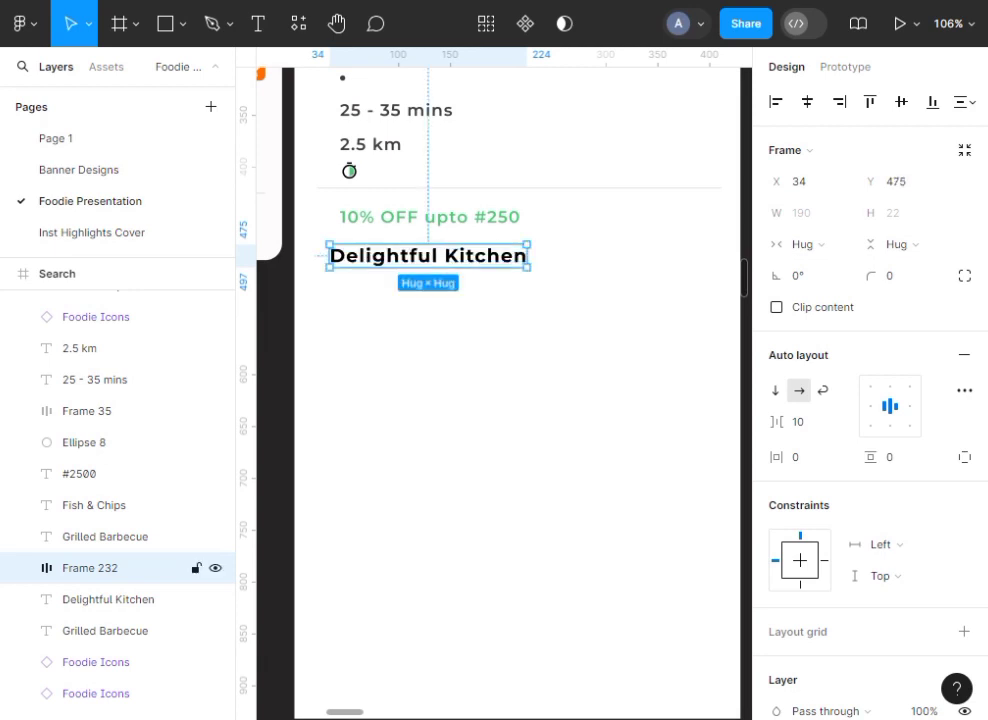
{"action": "left_click", "coordinate": [498, 278]}
{"action": "left_click", "coordinate": [493, 268]}
{"action": "key", "text": "ctrl+v"}
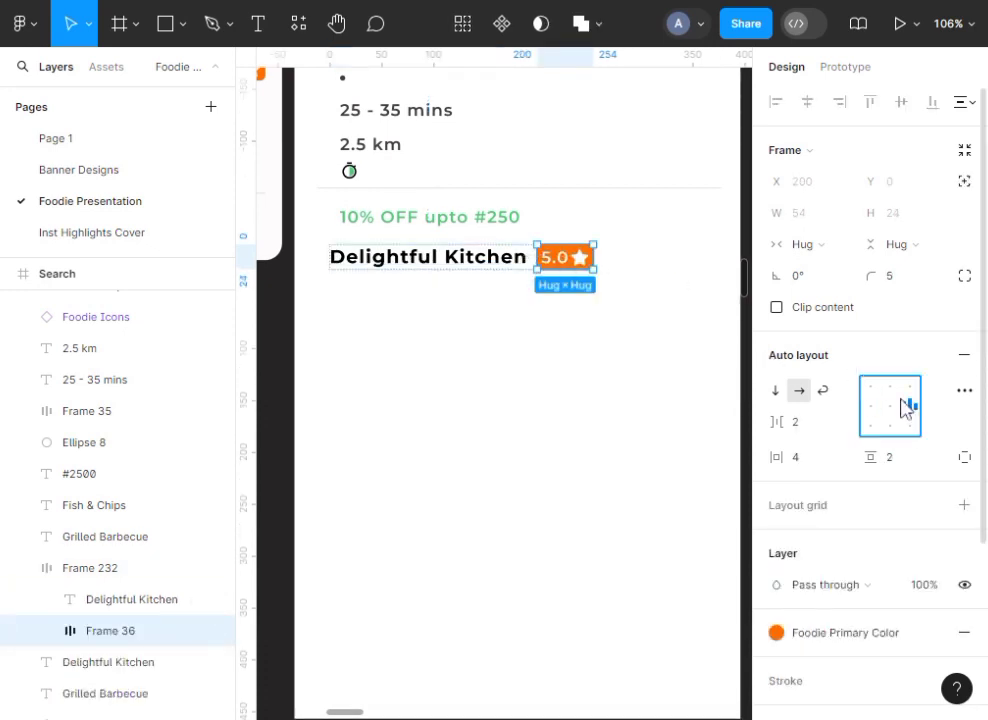
Set the copied heading text's width to Fill container and widen its auto layout row to about 354
{"action": "left_click", "coordinate": [483, 273]}
{"action": "left_click", "coordinate": [480, 270]}
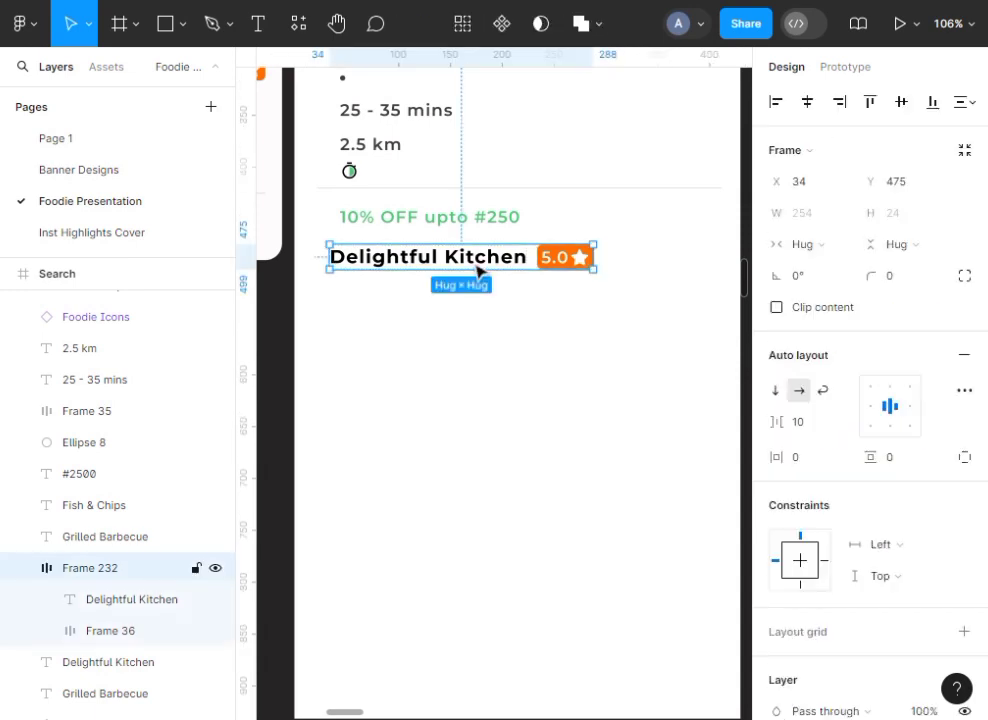
{"action": "left_click", "coordinate": [478, 268]}
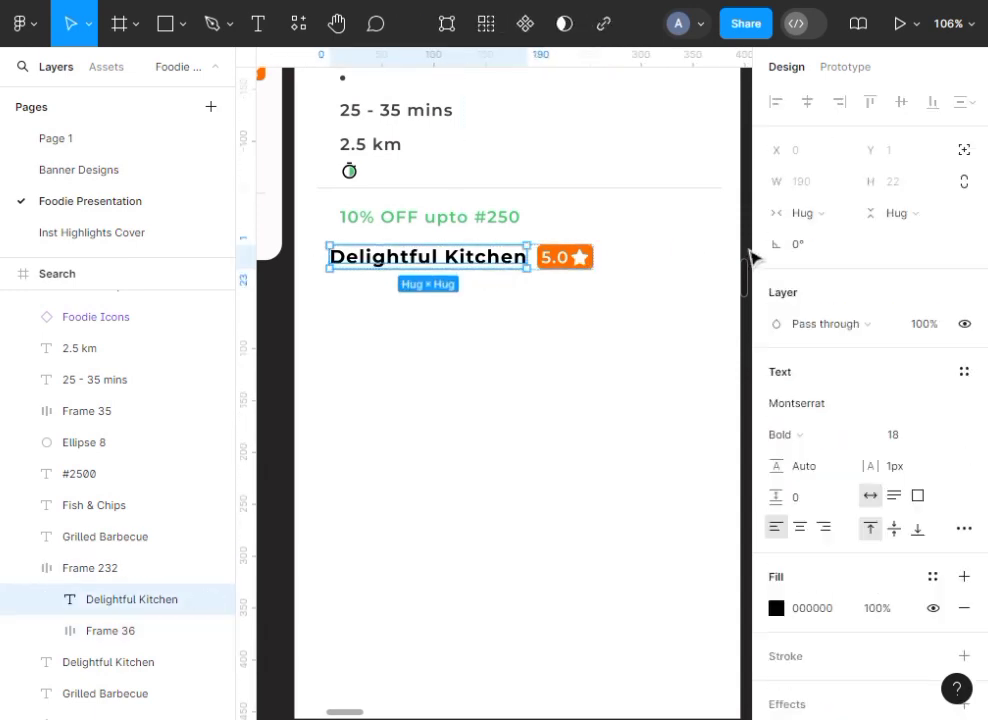
{"action": "left_click", "coordinate": [842, 214]}
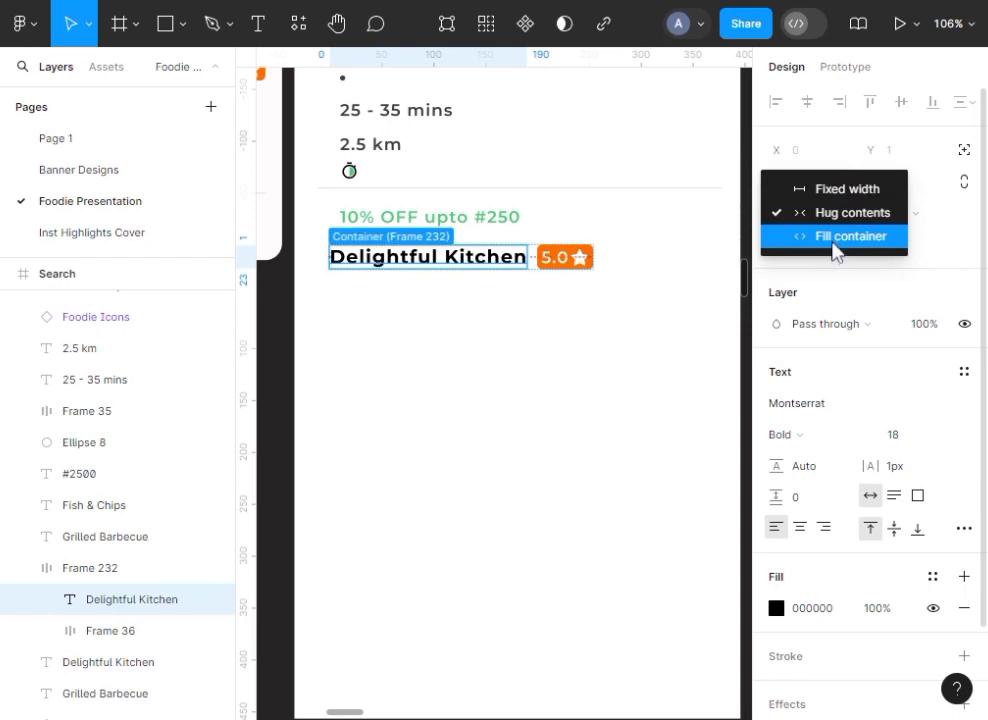
{"action": "left_click", "coordinate": [838, 240]}
{"action": "left_click", "coordinate": [489, 339]}
{"action": "left_click", "coordinate": [434, 268]}
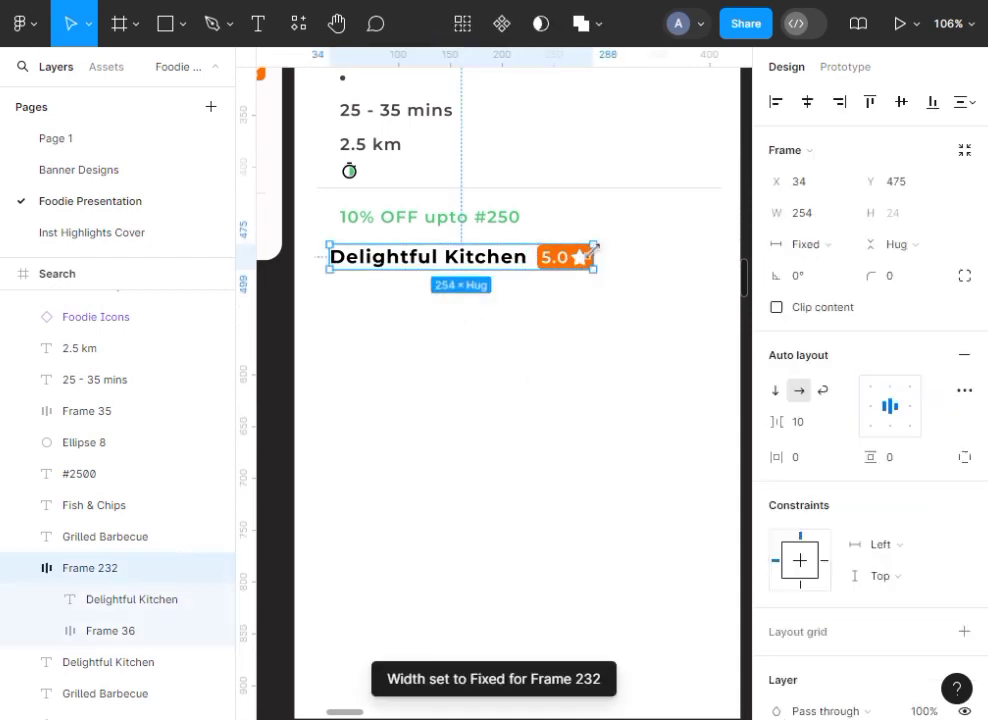
{"action": "left_click_drag", "start_coordinate": [594, 256], "coordinate": [697, 252]}
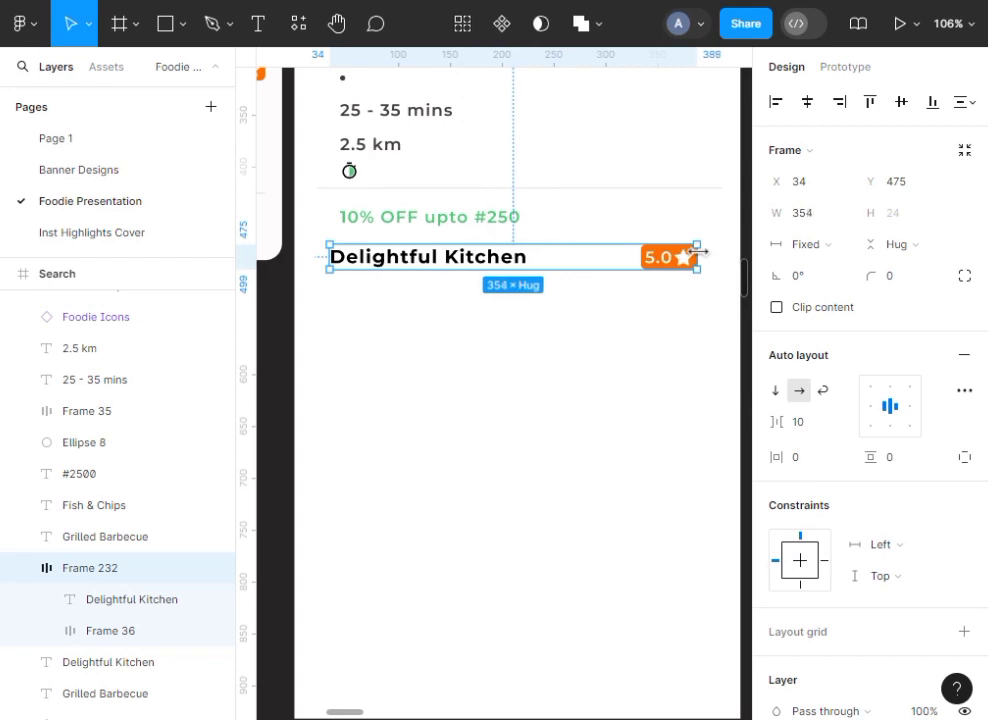
{"action": "left_click", "coordinate": [594, 362]}
Duplicate the Grilled Barbecue, Fish & Chips and #2500 texts below the new heading row, along with two copies of the bullet dot
{"action": "scroll", "coordinate": [594, 362], "scroll_direction": "up", "scroll_amount": 3}
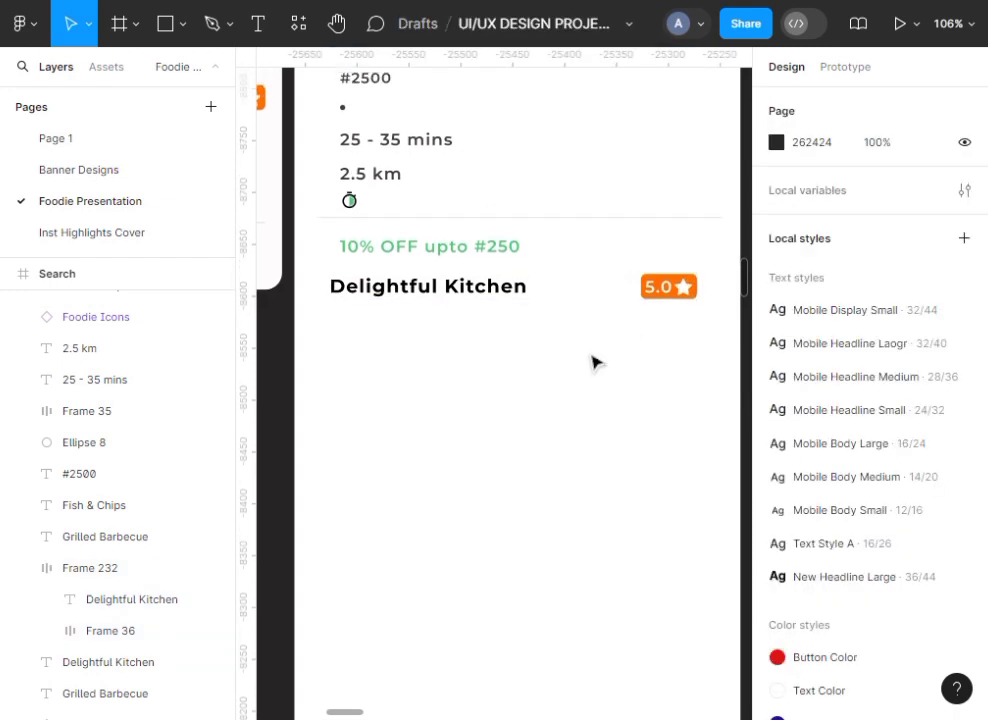
{"action": "scroll", "coordinate": [594, 362], "scroll_direction": "up", "scroll_amount": 4}
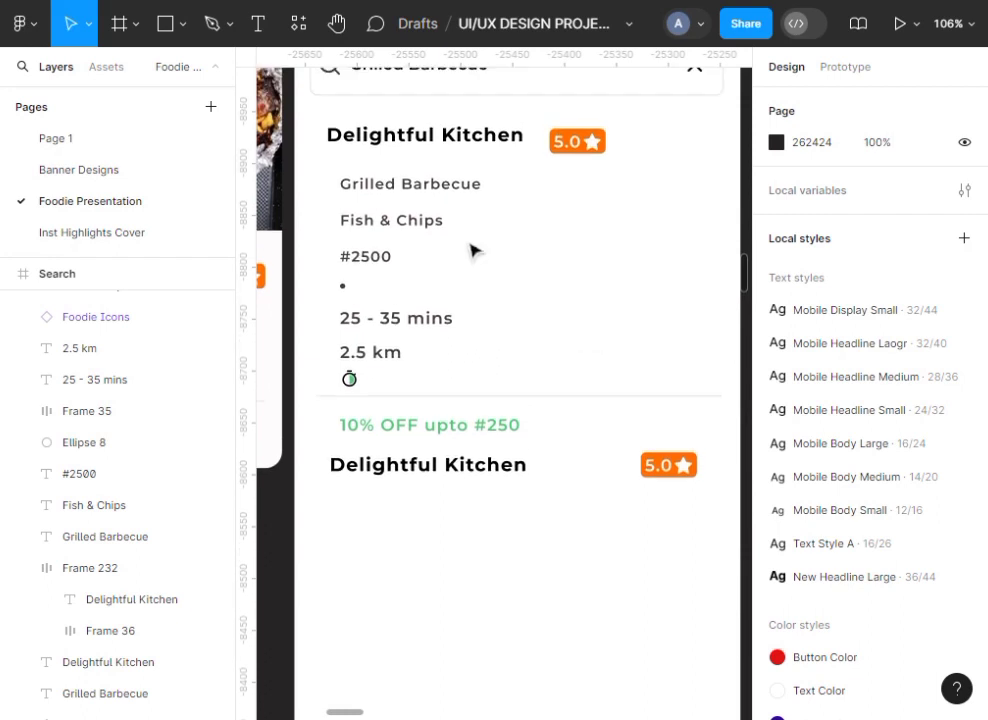
{"action": "left_click_drag", "start_coordinate": [435, 195], "coordinate": [426, 506]}
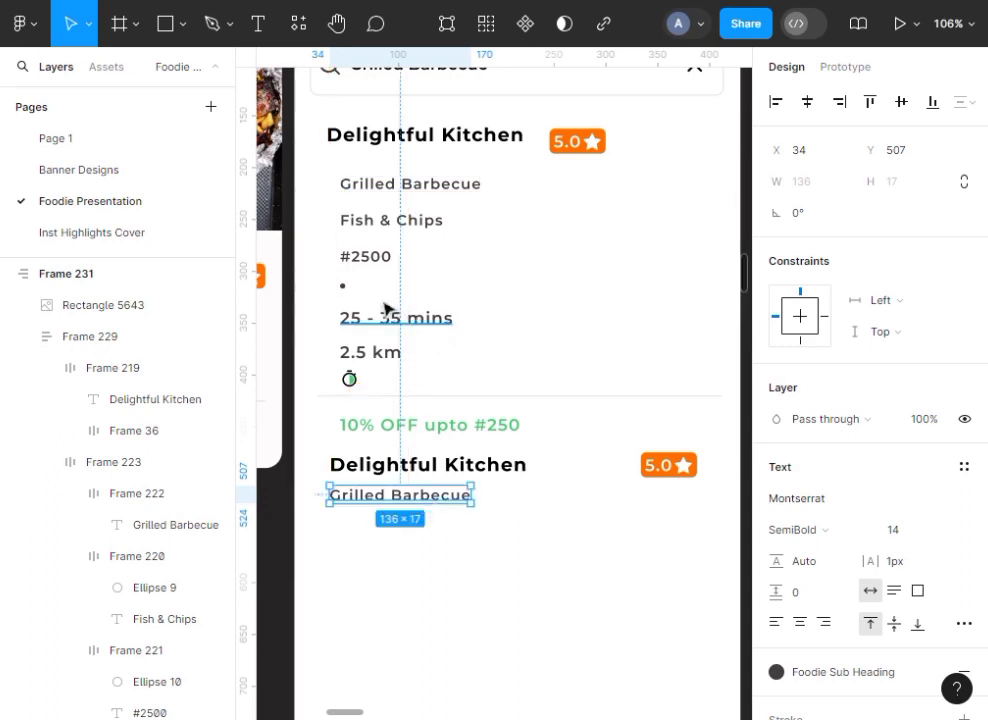
{"action": "mouse_move", "coordinate": [344, 287]}
{"action": "left_mouse_down"}
{"action": "mouse_move", "coordinate": [459, 423]}
{"action": "mouse_move", "coordinate": [512, 500]}
{"action": "mouse_move", "coordinate": [520, 518]}
{"action": "mouse_move", "coordinate": [512, 523]}
{"action": "left_mouse_up"}
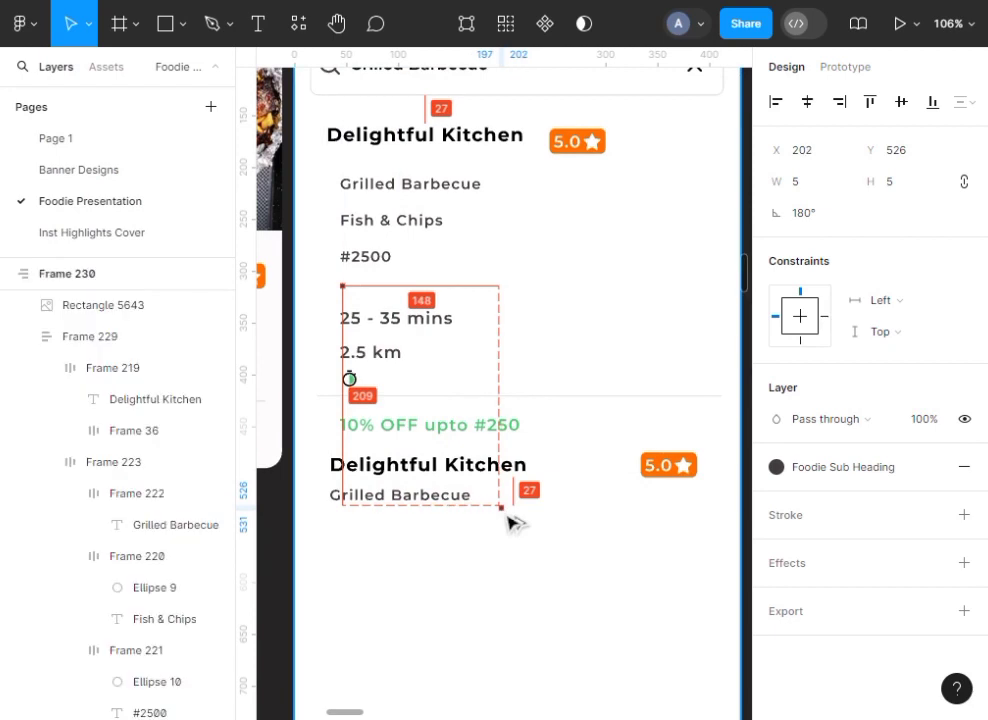
{"action": "left_click_drag", "start_coordinate": [397, 232], "coordinate": [588, 528]}
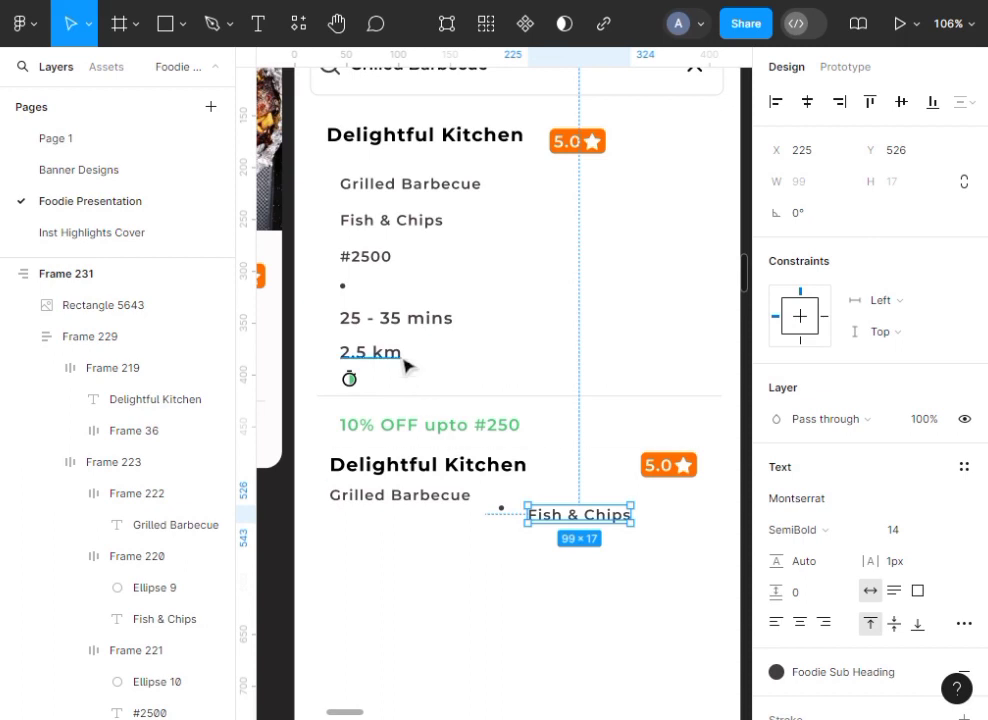
{"action": "left_click_drag", "start_coordinate": [377, 268], "coordinate": [582, 567]}
{"action": "left_click_drag", "start_coordinate": [505, 512], "coordinate": [507, 569]}
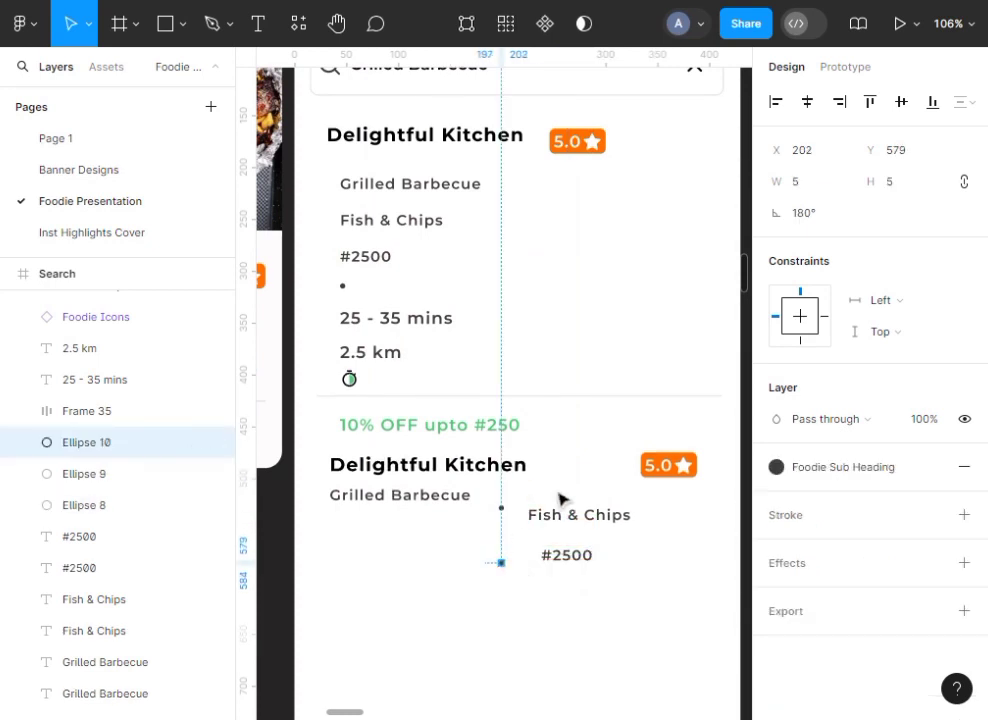
Move the upper copied bullet dot in line with the Fish & Chips copy, to about X 207, Y 532
{"action": "scroll", "coordinate": [551, 604], "scroll_direction": "down", "scroll_amount": 5}
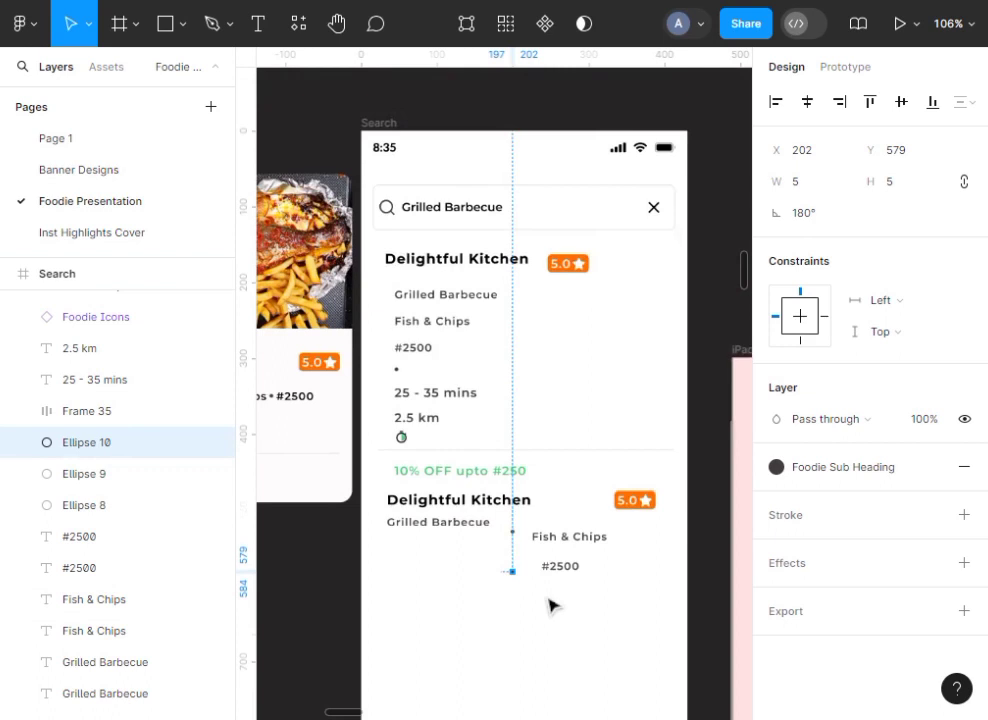
{"action": "scroll", "coordinate": [551, 604], "scroll_direction": "up", "scroll_amount": 5}
{"action": "scroll", "coordinate": [551, 604], "scroll_direction": "down", "scroll_amount": 2}
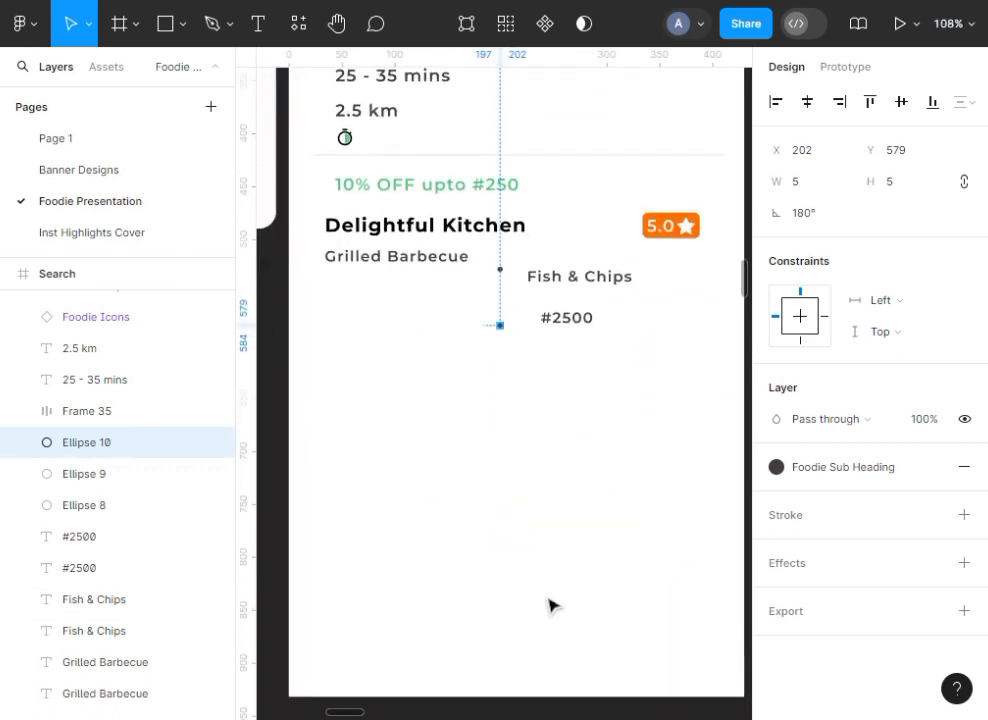
{"action": "scroll", "coordinate": [551, 425], "scroll_direction": "up", "scroll_amount": 2}
{"action": "scroll", "coordinate": [548, 425], "scroll_direction": "down", "scroll_amount": 1}
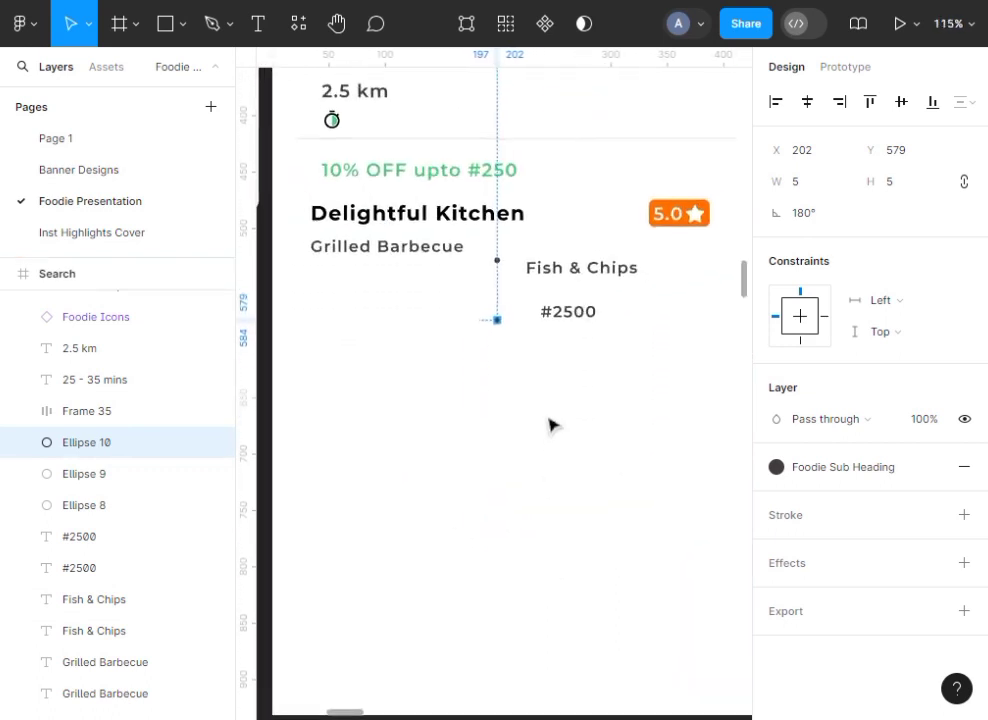
{"action": "left_click", "coordinate": [492, 347]}
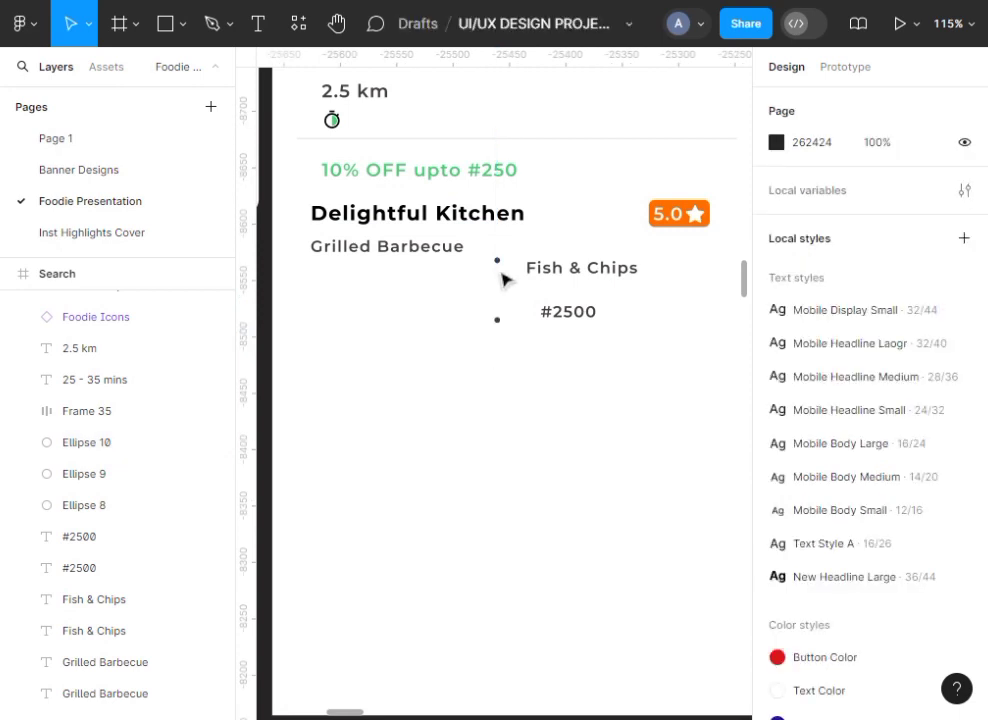
{"action": "left_click_drag", "start_coordinate": [500, 263], "coordinate": [508, 273]}
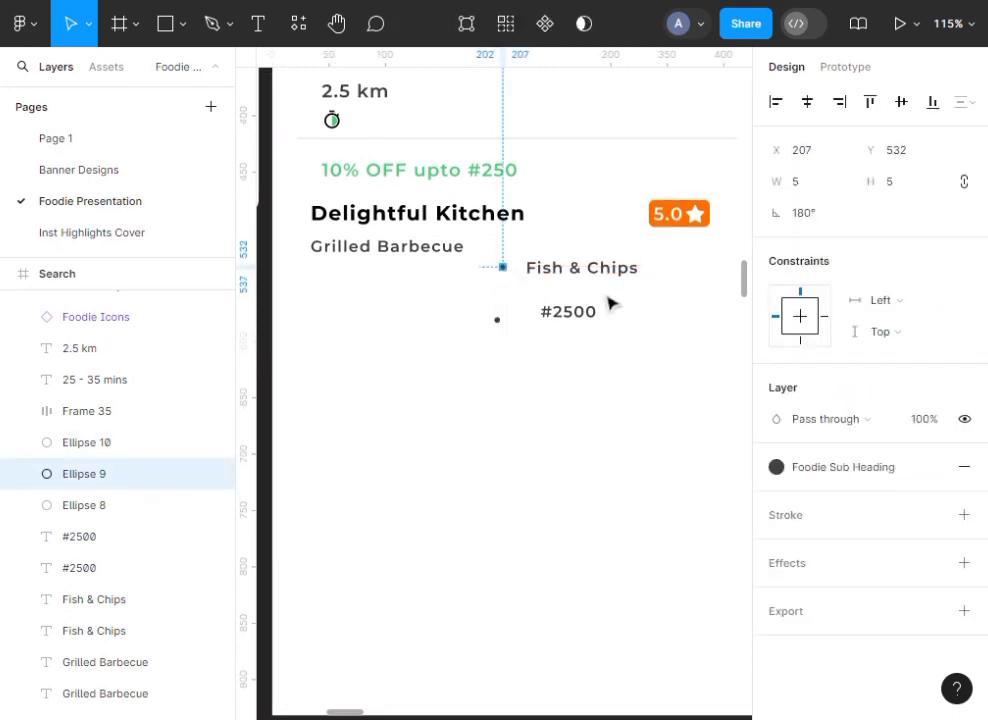
{"action": "left_click", "coordinate": [652, 320]}
Wrap the copied Fish & Chips text in an auto layout frame with horizontal and vertical padding of 0
{"action": "left_click", "coordinate": [609, 273]}
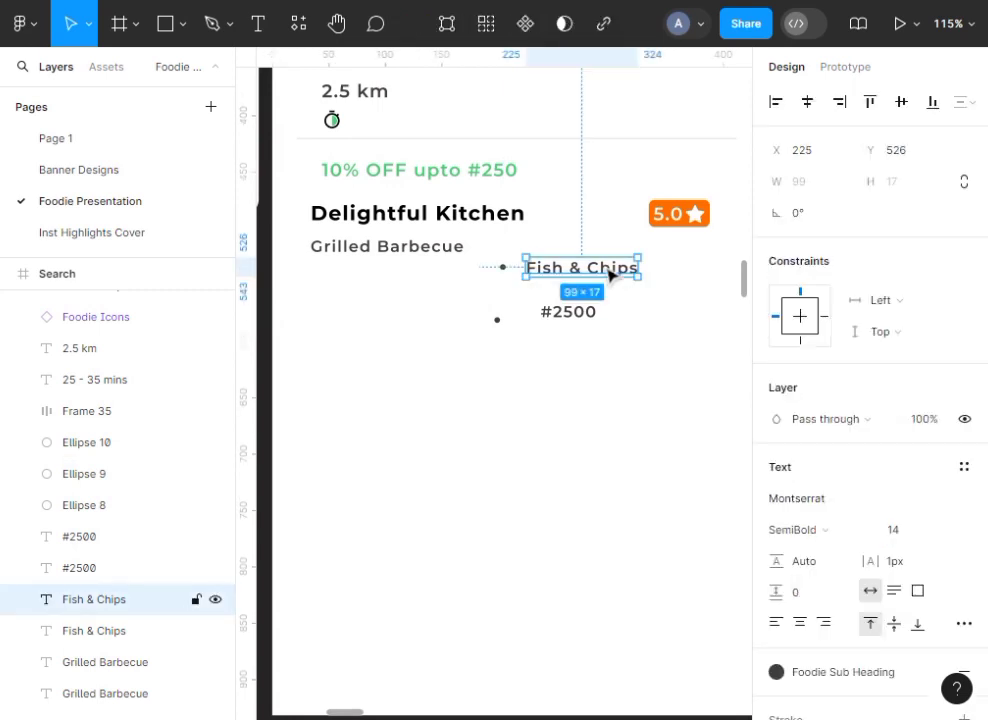
{"action": "key", "text": "shift+a"}
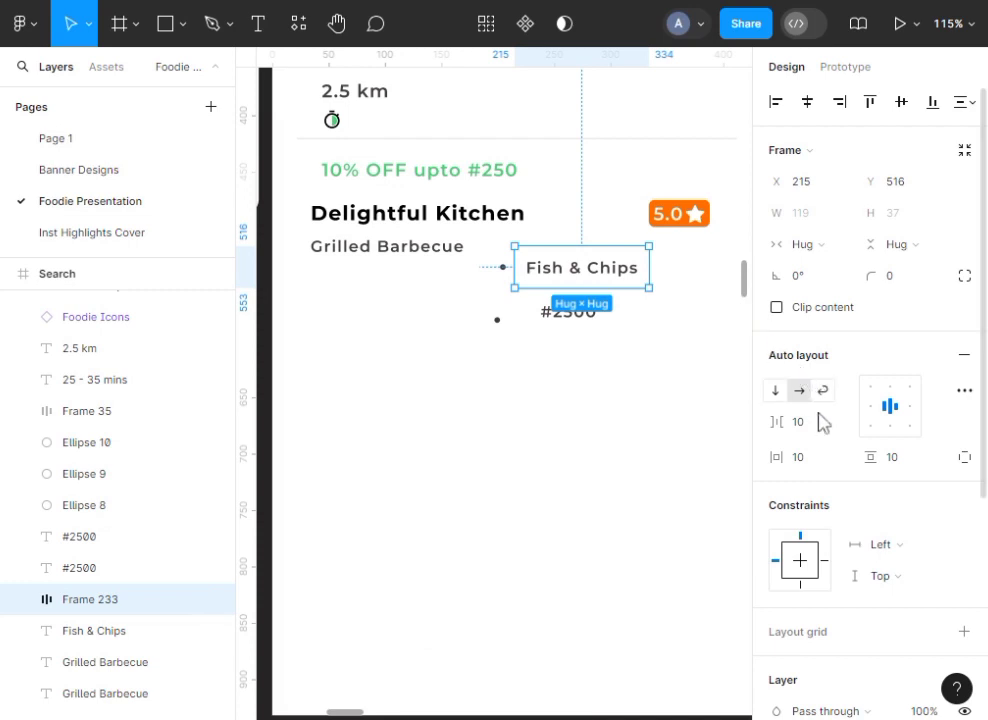
{"action": "left_click", "coordinate": [802, 458]}
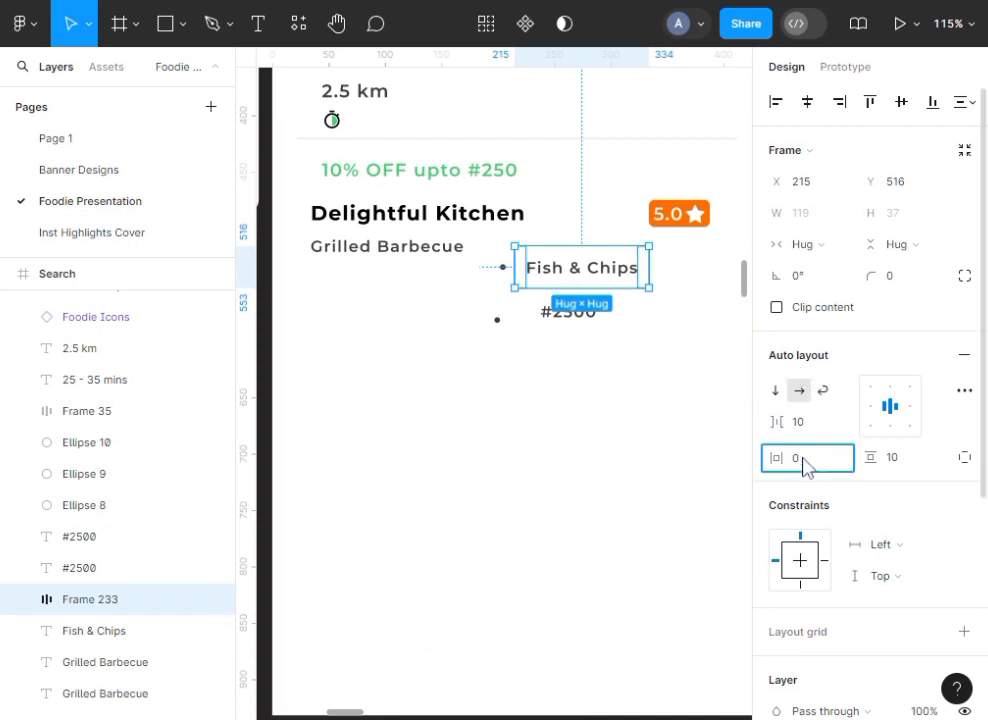
{"action": "left_click", "coordinate": [903, 458]}
{"action": "type", "text": "0"}
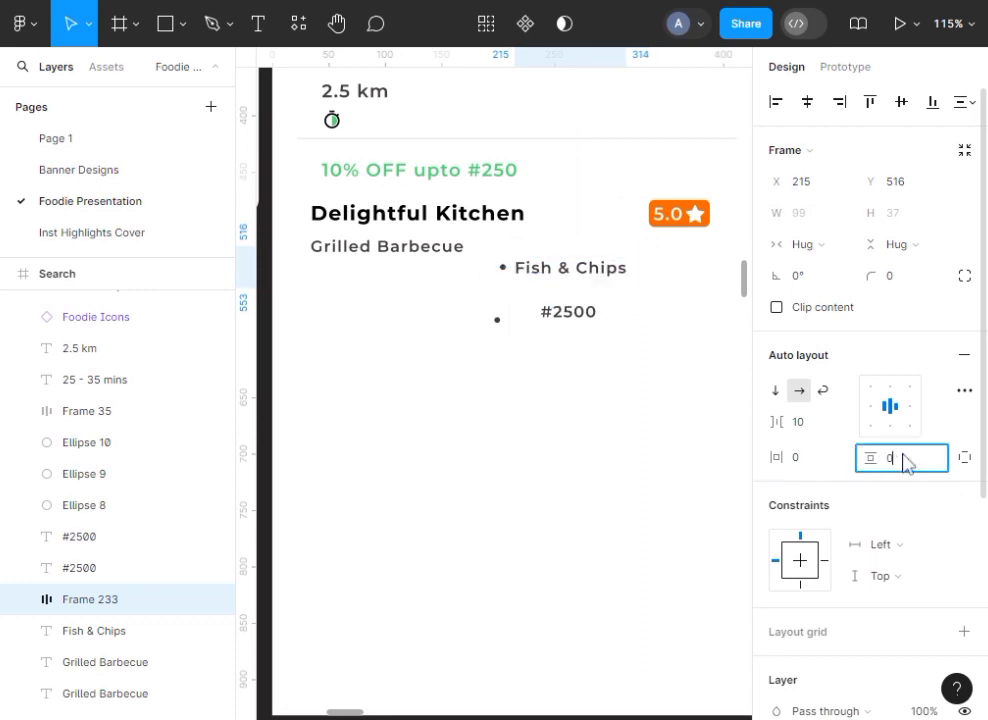
{"action": "left_click", "coordinate": [595, 364]}
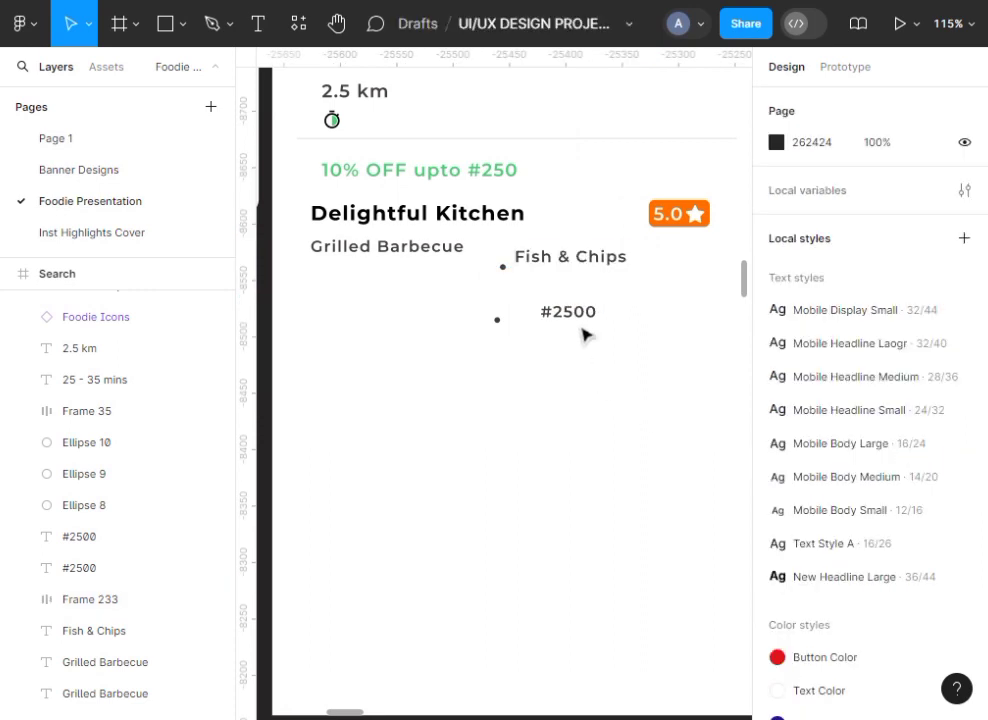
Move the upper bullet dot into the Fish & Chips auto layout frame, before the text, and set the item spacing to 4
{"action": "left_click", "coordinate": [565, 264]}
{"action": "left_click", "coordinate": [519, 291]}
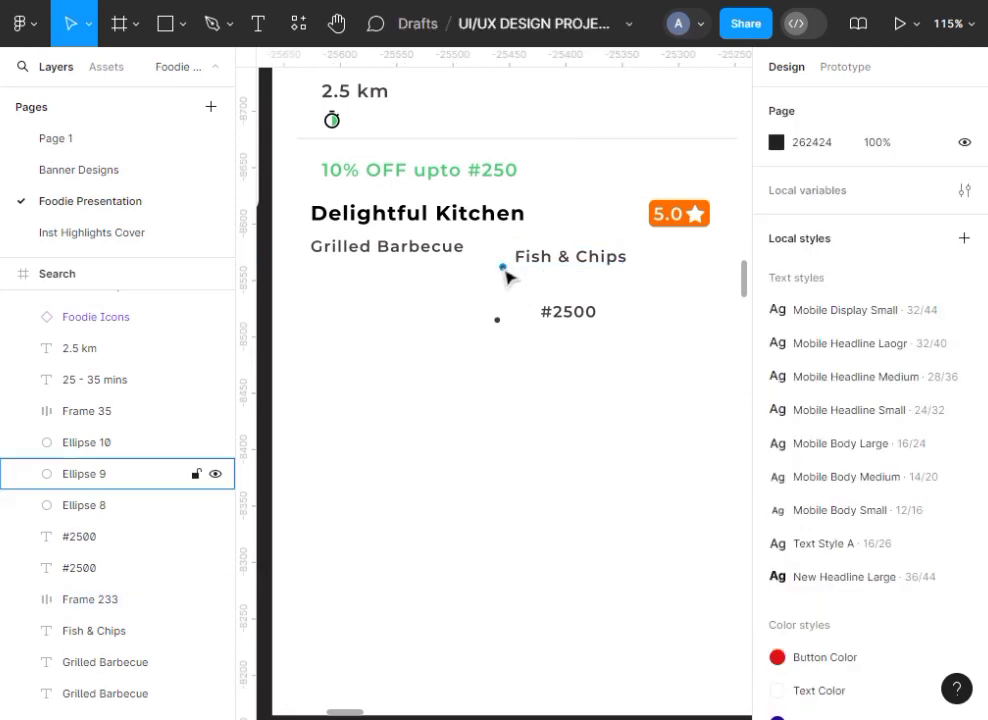
{"action": "left_click_drag", "start_coordinate": [507, 271], "coordinate": [558, 281]}
{"action": "left_click", "coordinate": [565, 302]}
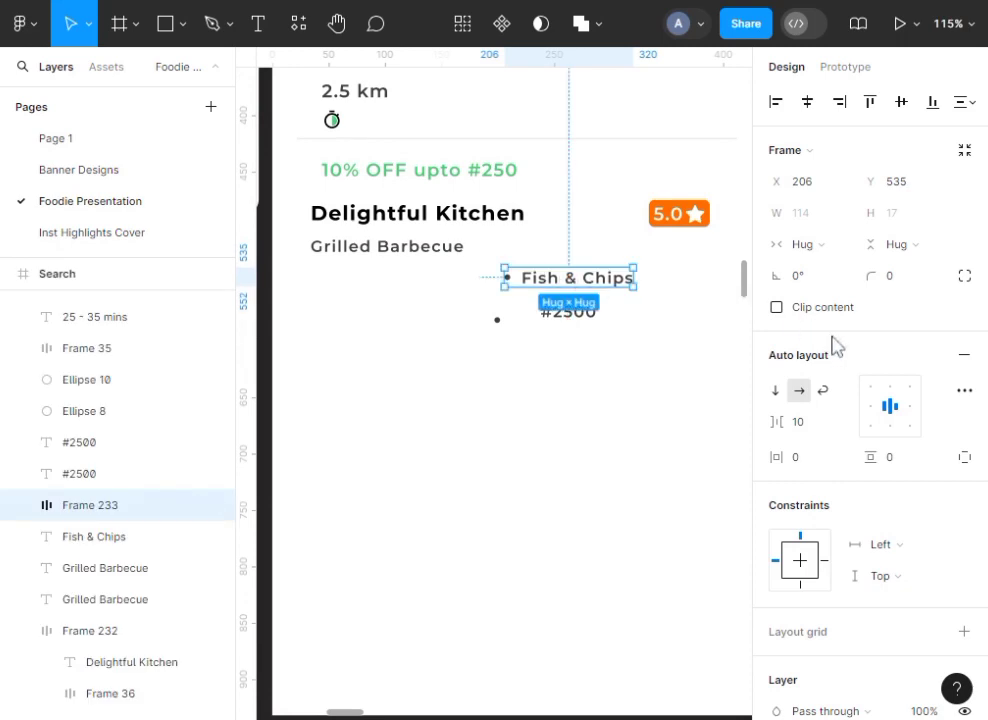
{"action": "left_click", "coordinate": [808, 432]}
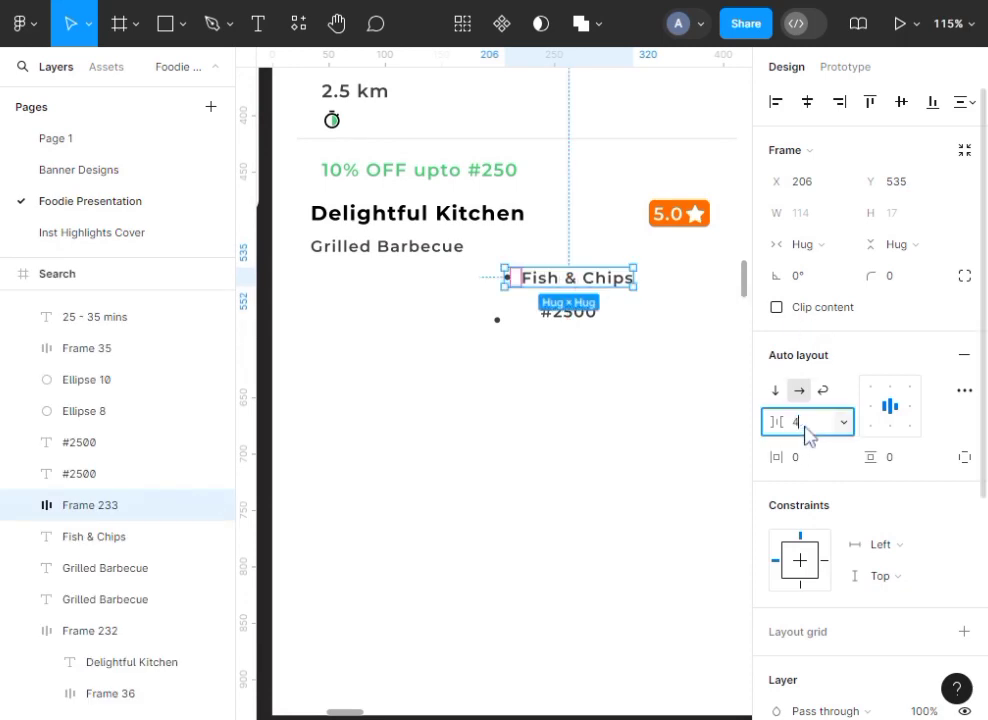
{"action": "type", "text": "4"}
{"action": "left_click", "coordinate": [560, 383]}
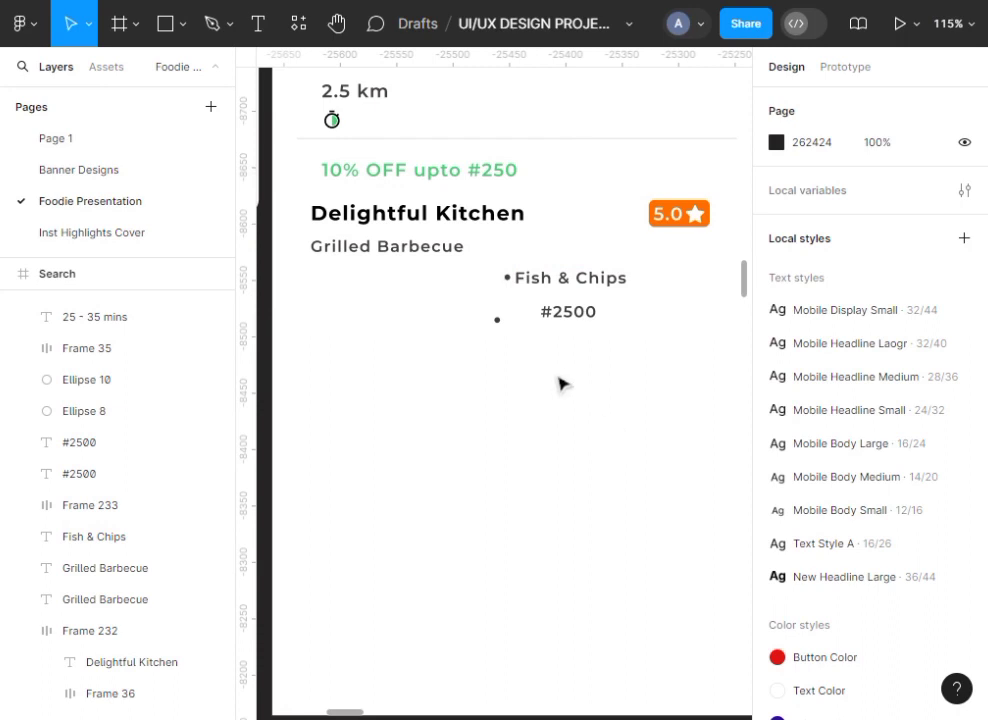
Shift the copied #2500 text to about X 235, Y 576 and set the framed Fish & Chips text's width to Fill container
{"action": "left_click_drag", "start_coordinate": [558, 323], "coordinate": [557, 338]}
{"action": "left_click", "coordinate": [558, 262]}
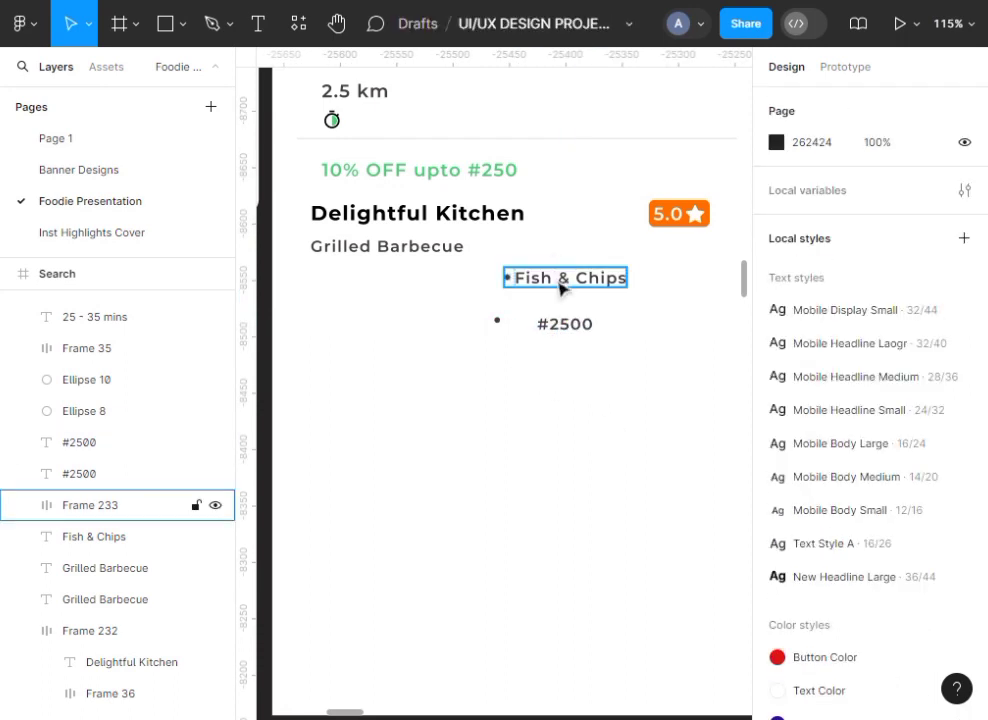
{"action": "left_click", "coordinate": [560, 288]}
{"action": "left_click", "coordinate": [560, 288]}
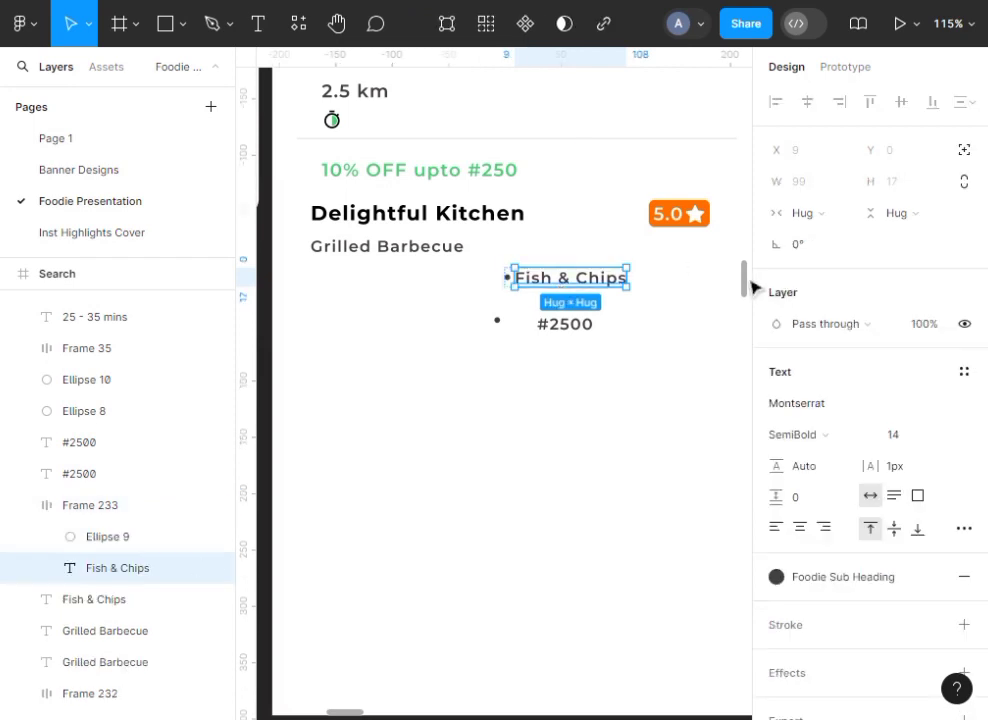
{"action": "left_click", "coordinate": [840, 220]}
{"action": "left_click", "coordinate": [843, 236]}
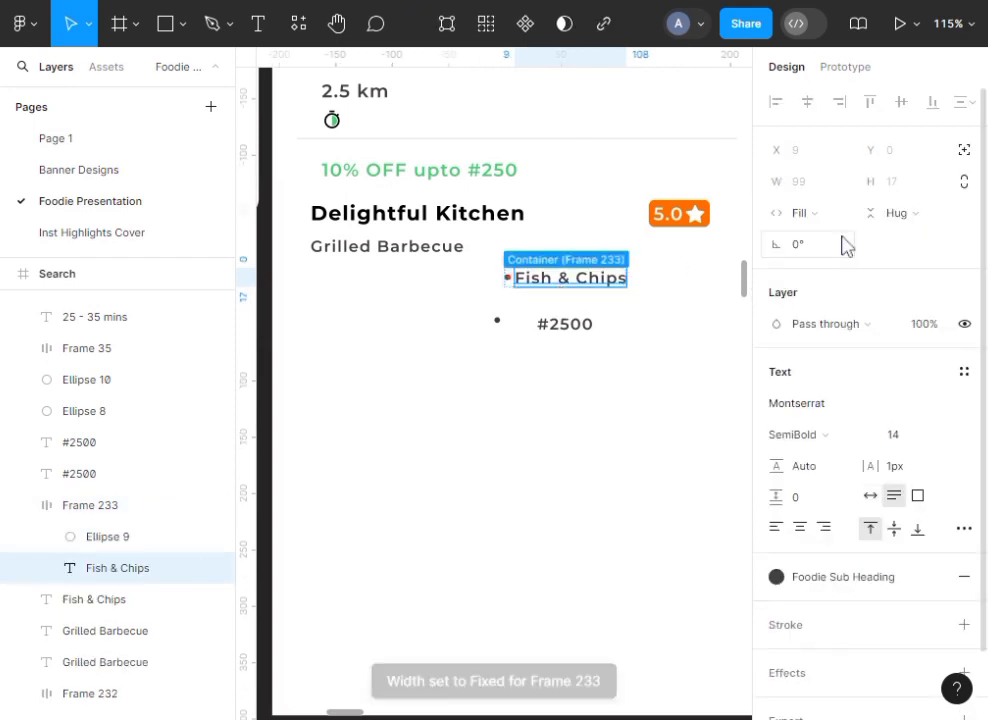
{"action": "left_click", "coordinate": [668, 353]}
Move the bulleted Fish & Chips frame slightly up and to the left, nearer the Grilled Barbecue text
{"action": "left_click", "coordinate": [612, 287]}
{"action": "left_click_drag", "start_coordinate": [633, 283], "coordinate": [583, 266]}
{"action": "left_click", "coordinate": [600, 295]}
{"action": "left_click", "coordinate": [625, 379]}
Wrap the copied #2500 text in an auto layout frame with horizontal and vertical padding of 0
{"action": "left_click", "coordinate": [577, 331]}
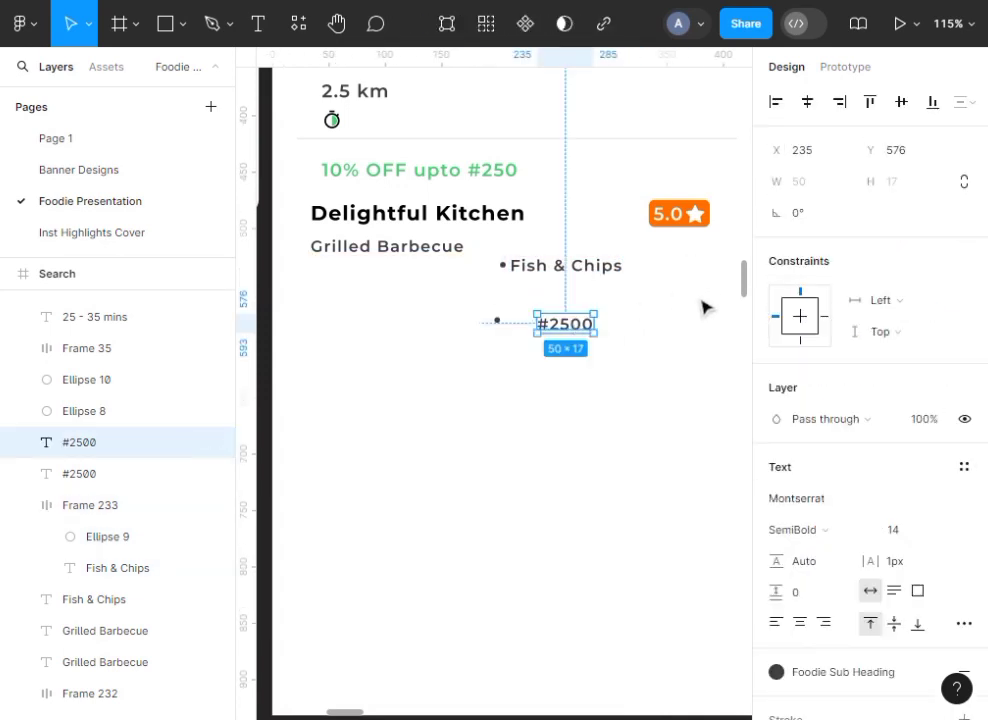
{"action": "key", "text": "shift+a"}
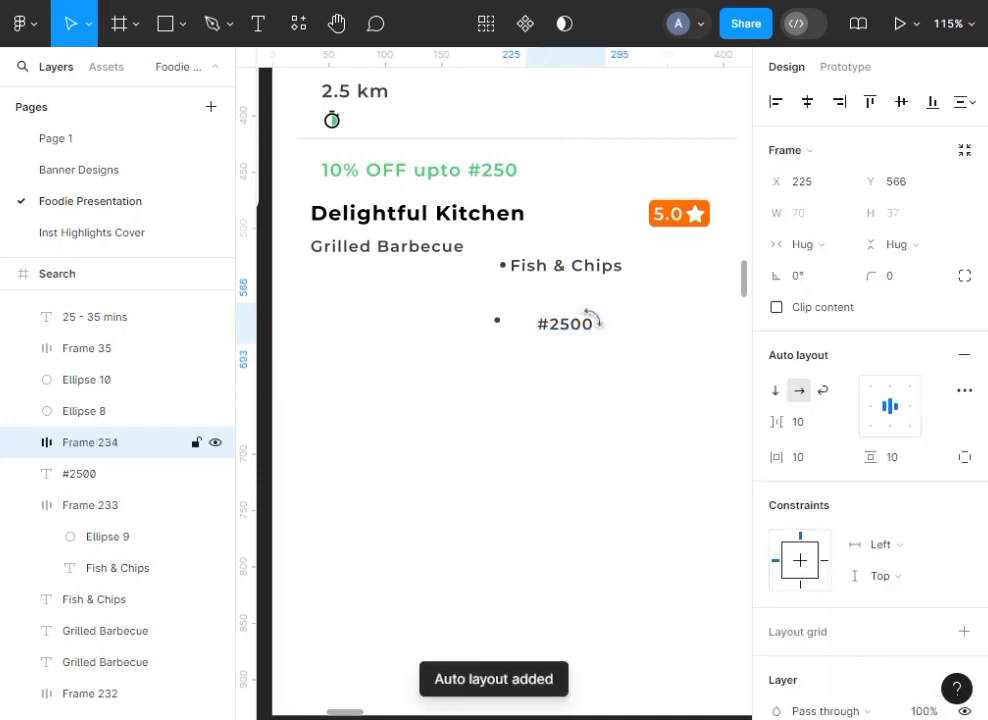
{"action": "left_click", "coordinate": [806, 466]}
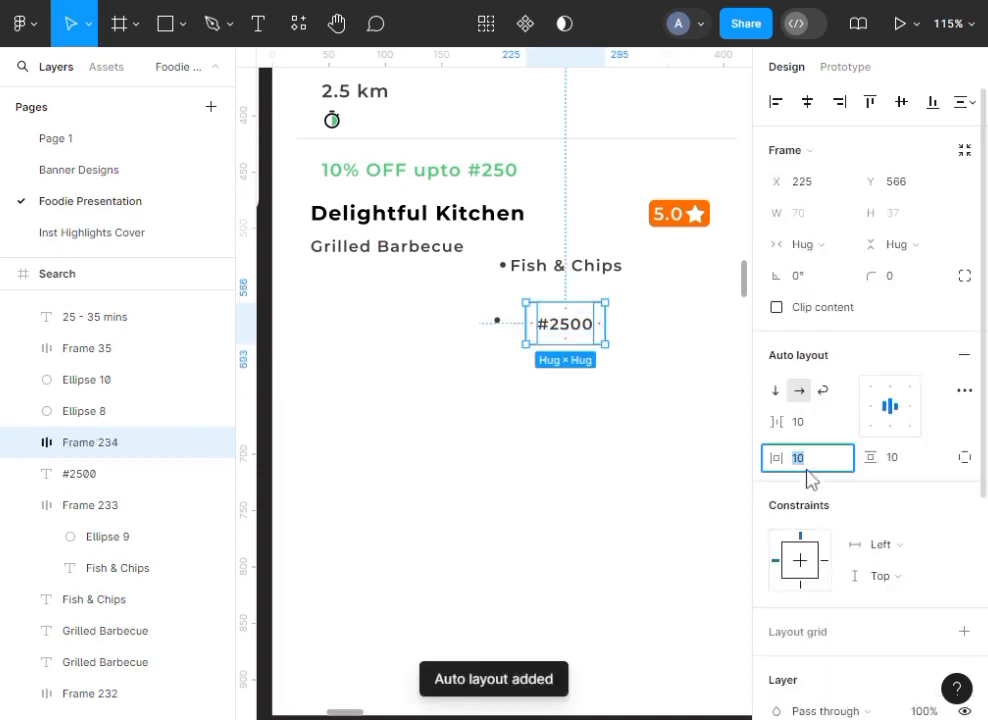
{"action": "type", "text": "00"}
{"action": "left_click", "coordinate": [899, 467]}
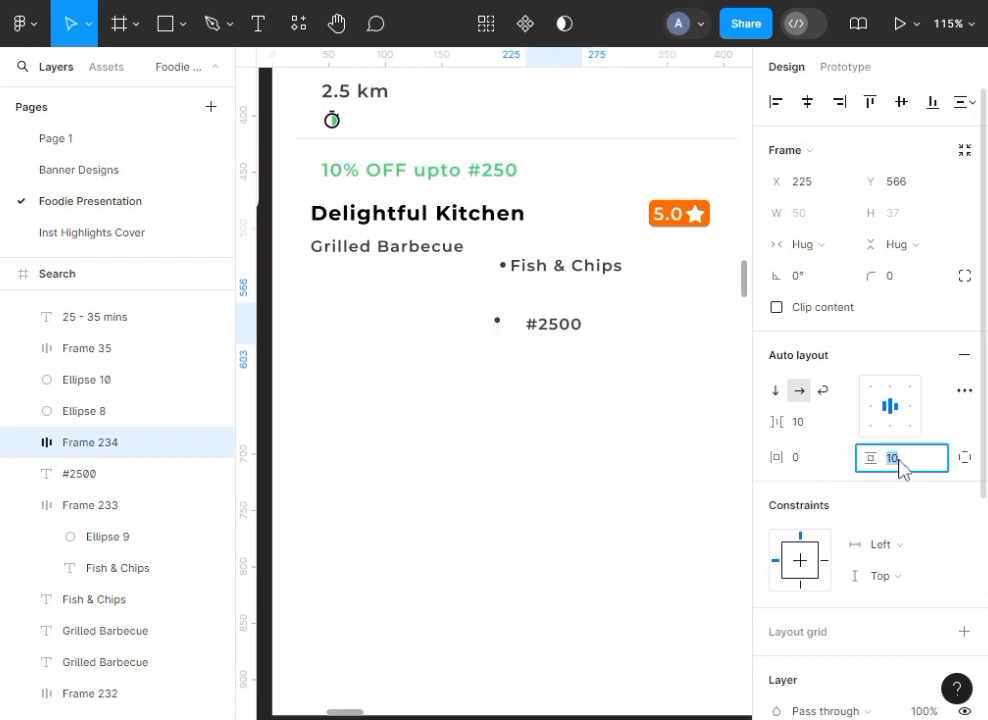
{"action": "type", "text": "0"}
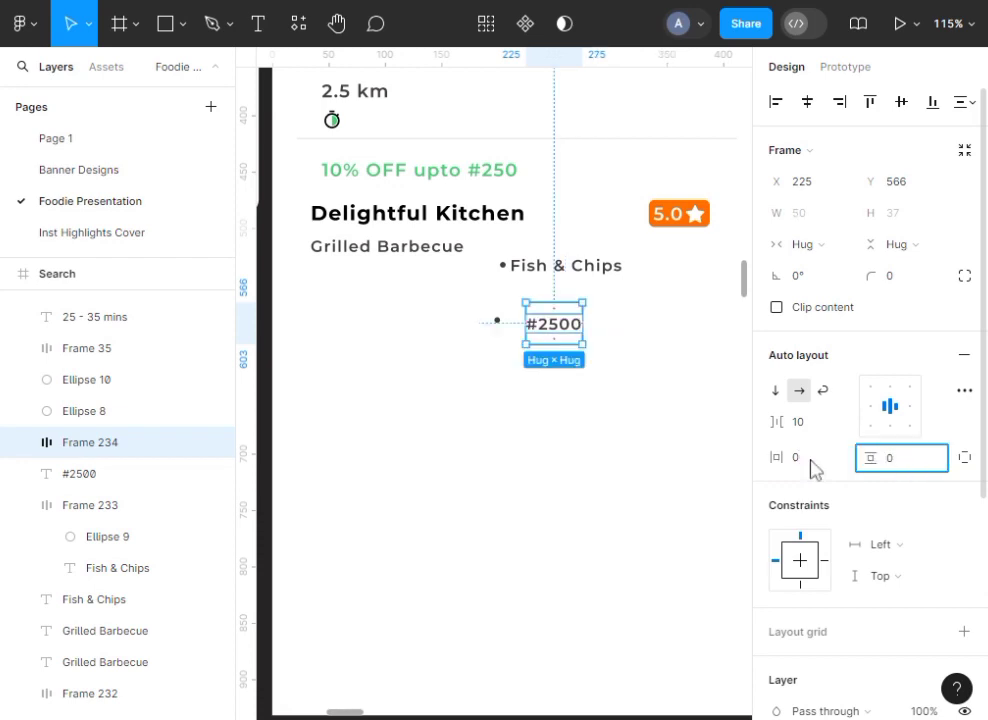
{"action": "left_click", "coordinate": [640, 445]}
{"action": "left_click", "coordinate": [567, 322]}
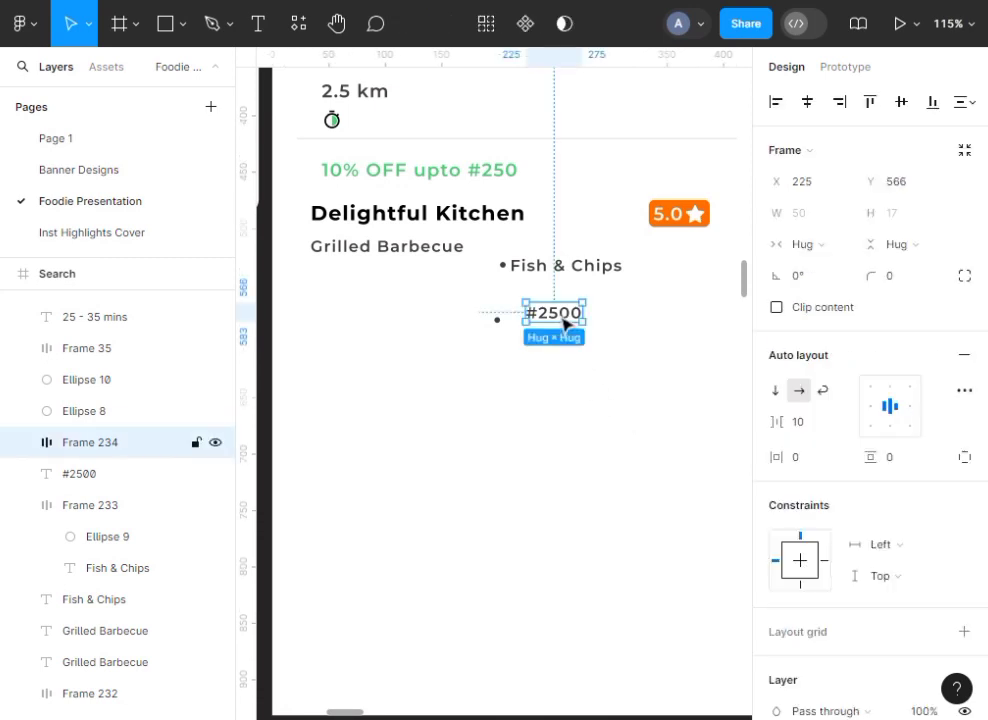
Move the remaining copied bullet dot into the #2500 auto layout frame, before the text, and set the item spacing to 4
{"action": "left_click", "coordinate": [498, 349]}
{"action": "left_click_drag", "start_coordinate": [497, 321], "coordinate": [556, 335]}
{"action": "left_click", "coordinate": [585, 334]}
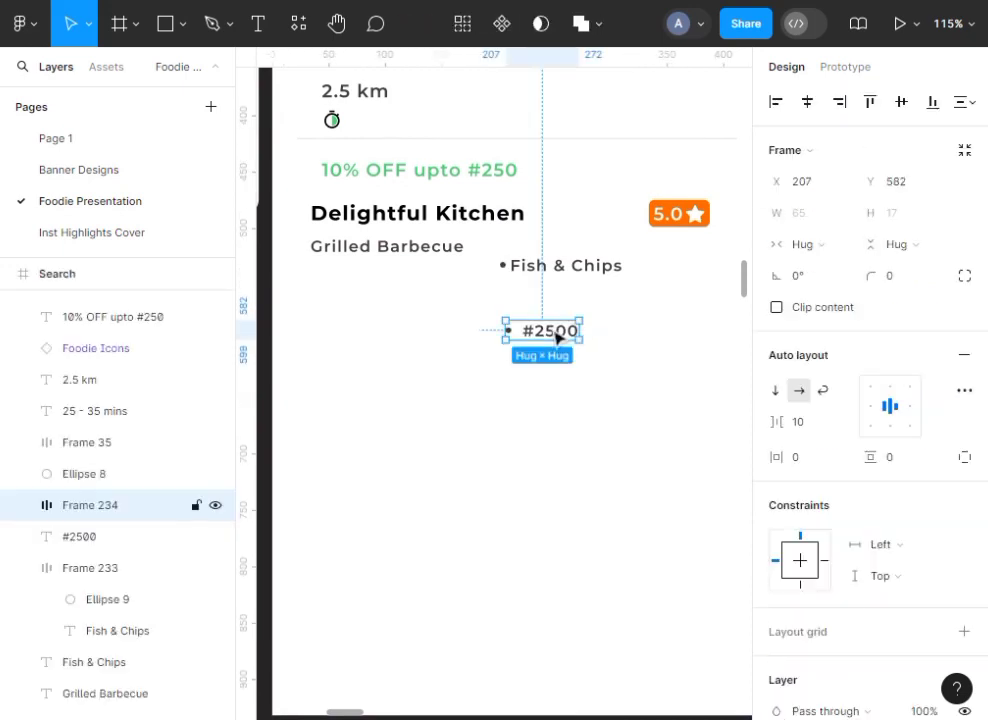
{"action": "left_click", "coordinate": [805, 422]}
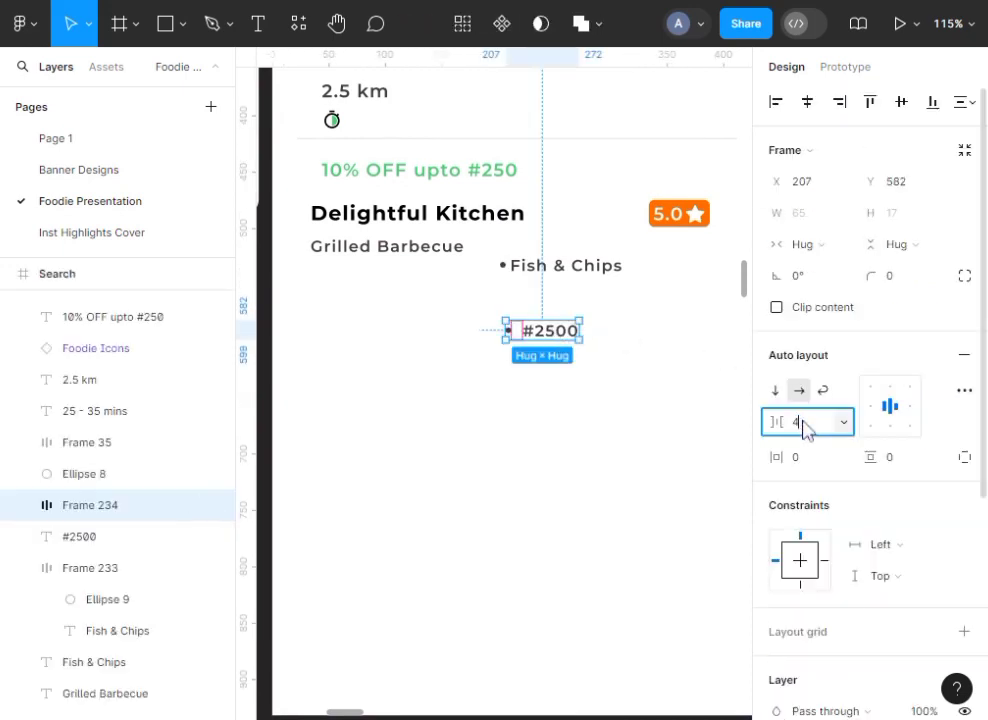
{"action": "type", "text": "4"}
{"action": "left_click", "coordinate": [578, 466]}
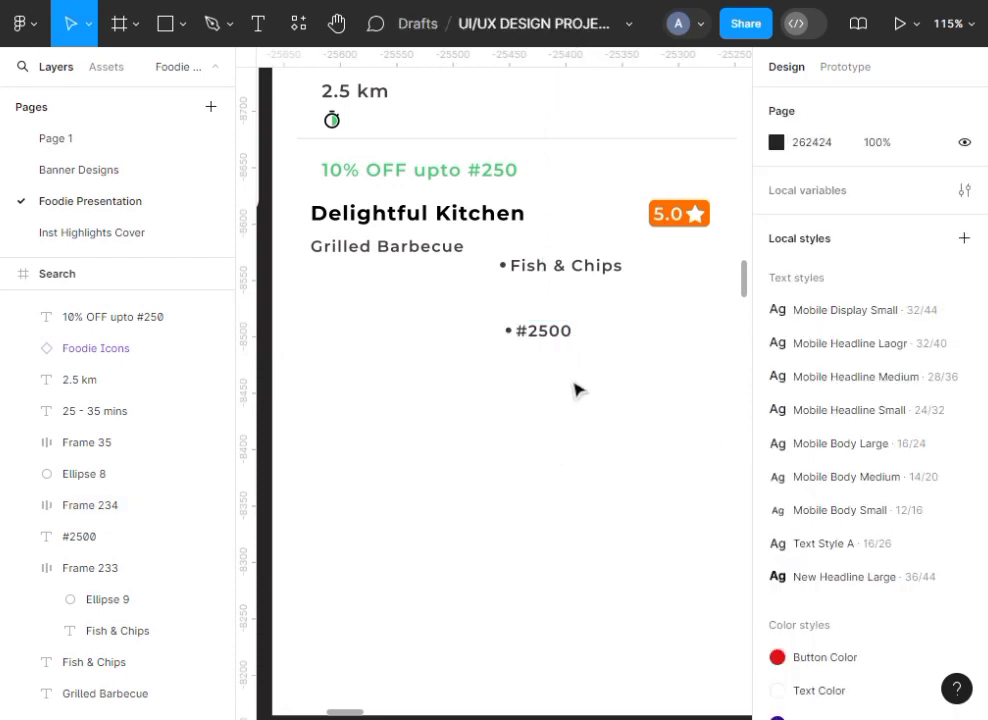
Move the bulleted #2500 frame to about X 219, Y 574 and set its text's width to Fill container
{"action": "left_click_drag", "start_coordinate": [556, 336], "coordinate": [566, 333]}
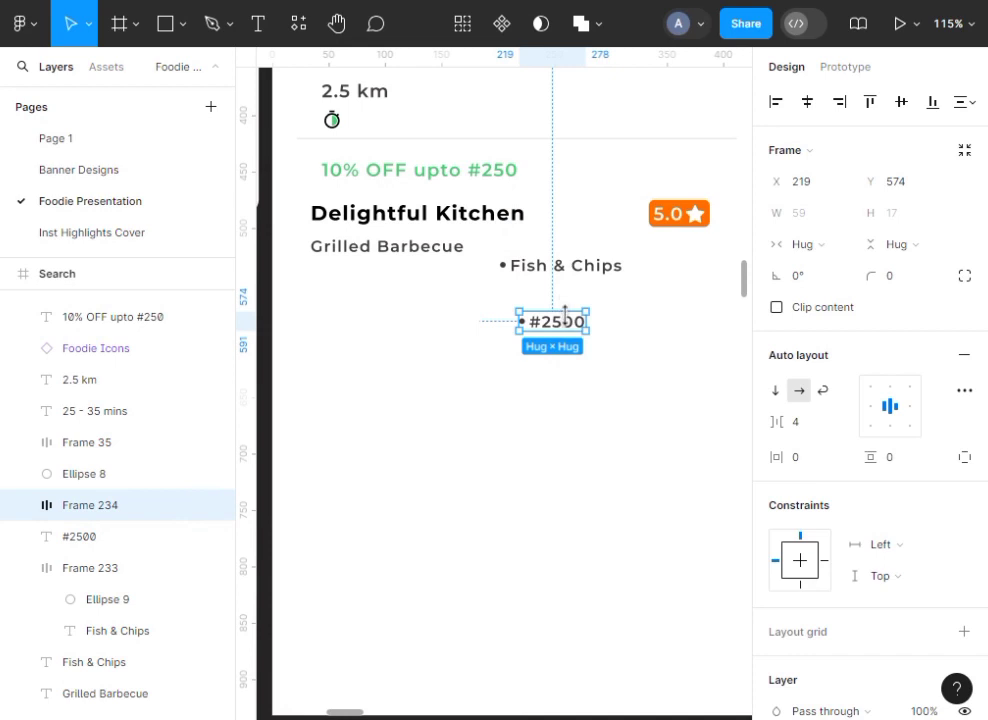
{"action": "left_click", "coordinate": [568, 333]}
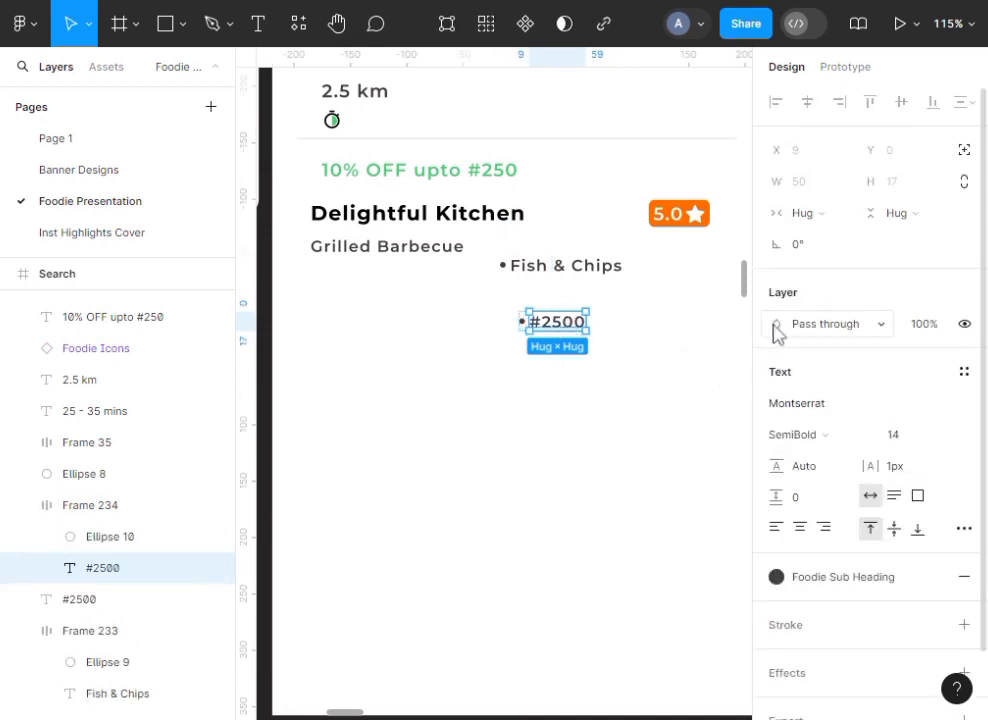
{"action": "left_click", "coordinate": [840, 220]}
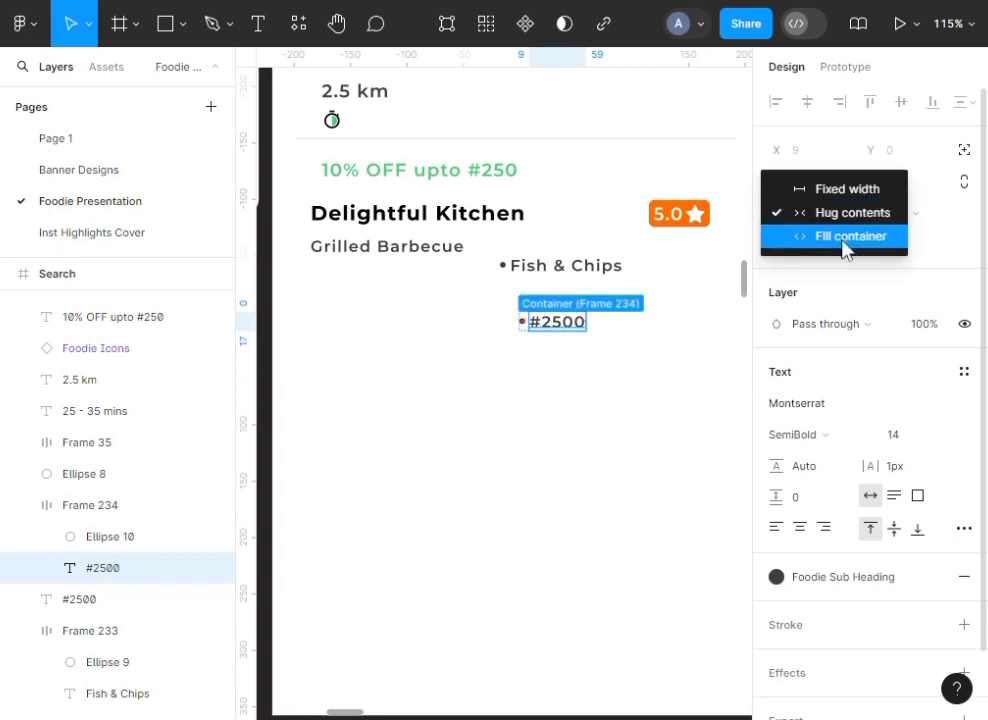
{"action": "left_click", "coordinate": [843, 248]}
{"action": "left_click", "coordinate": [635, 426]}
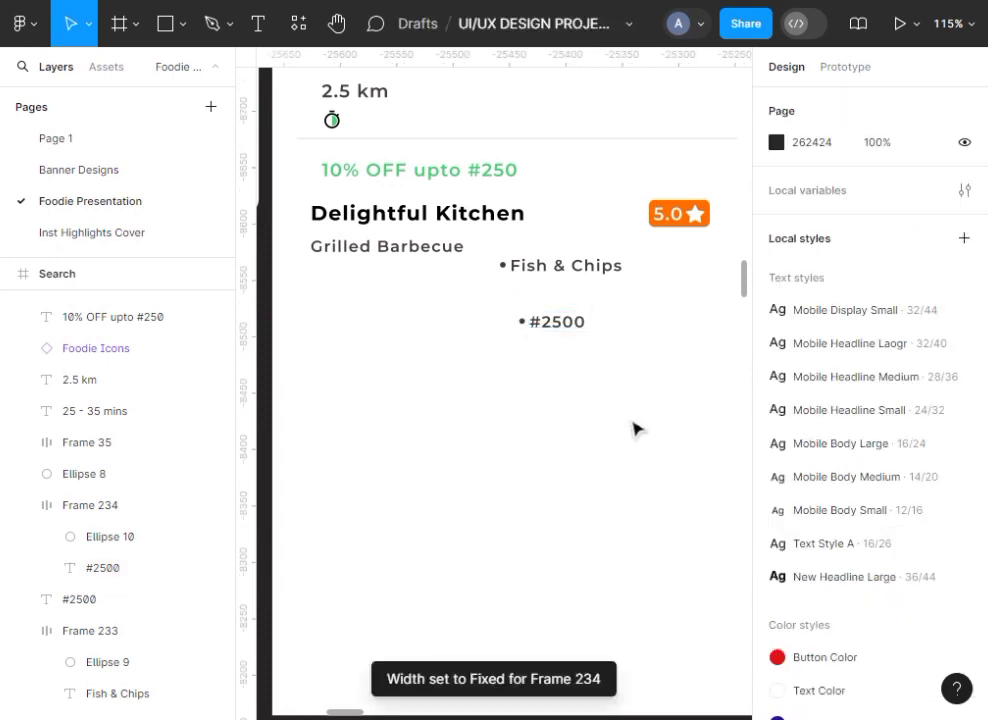
Place the bulleted #2500 frame directly after the Fish & Chips frame on the same line
{"action": "left_click", "coordinate": [557, 330]}
{"action": "left_click", "coordinate": [590, 375]}
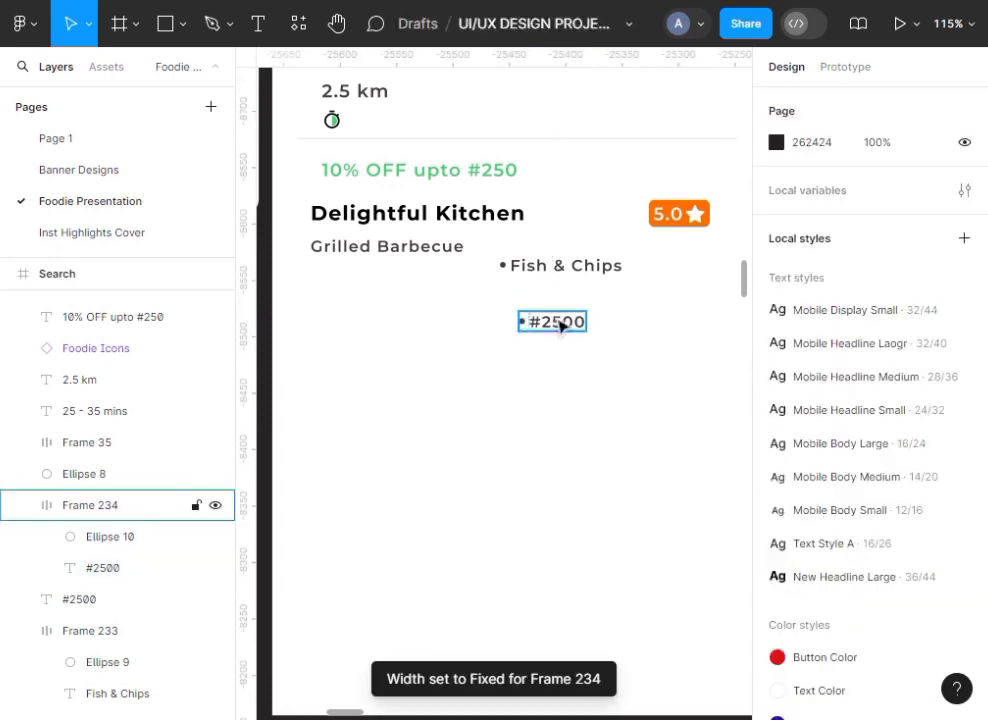
{"action": "left_click", "coordinate": [565, 325]}
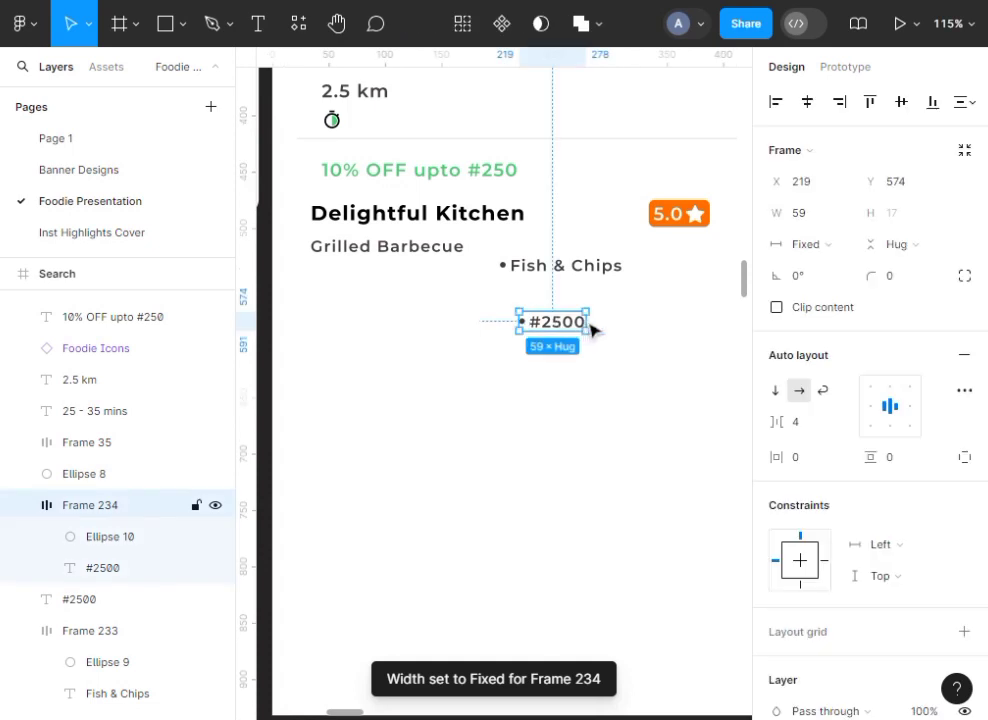
{"action": "scroll", "coordinate": [592, 330], "scroll_direction": "up", "scroll_amount": 5, "text": "ctrl"}
{"action": "left_click_drag", "start_coordinate": [583, 320], "coordinate": [558, 320]}
{"action": "left_click_drag", "start_coordinate": [588, 321], "coordinate": [723, 237]}
{"action": "left_click", "coordinate": [578, 406]}
{"action": "left_click", "coordinate": [587, 335]}
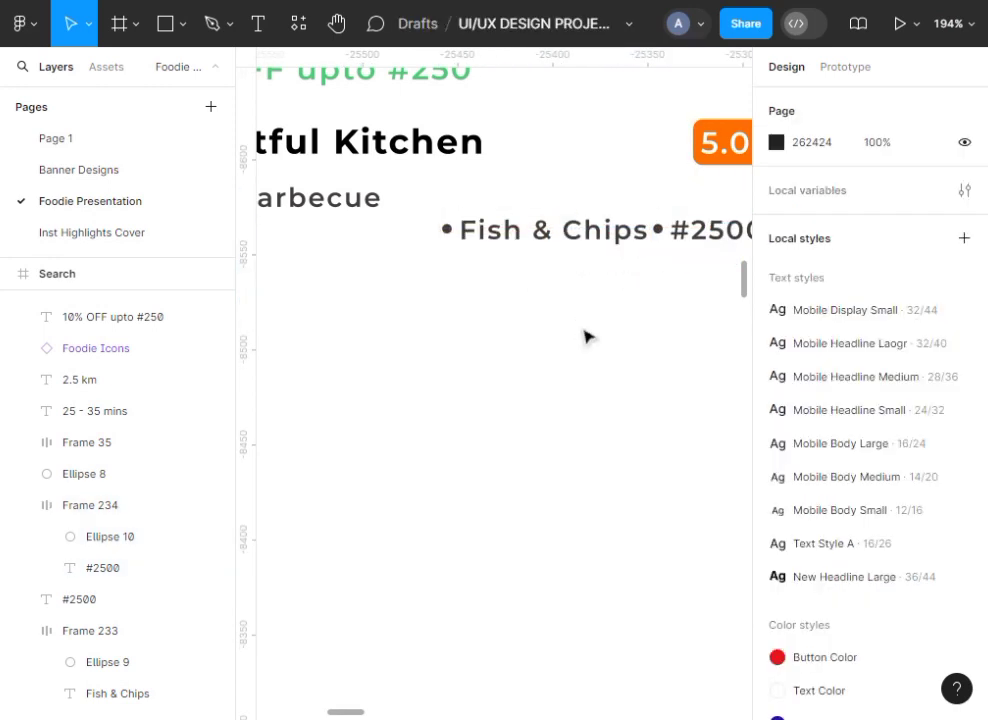
Move the copied Grilled Barbecue text to X 34, Y 524 and wrap it in an auto layout frame with horizontal and vertical padding of 0
{"action": "scroll", "coordinate": [587, 336], "scroll_direction": "down", "scroll_amount": 6}
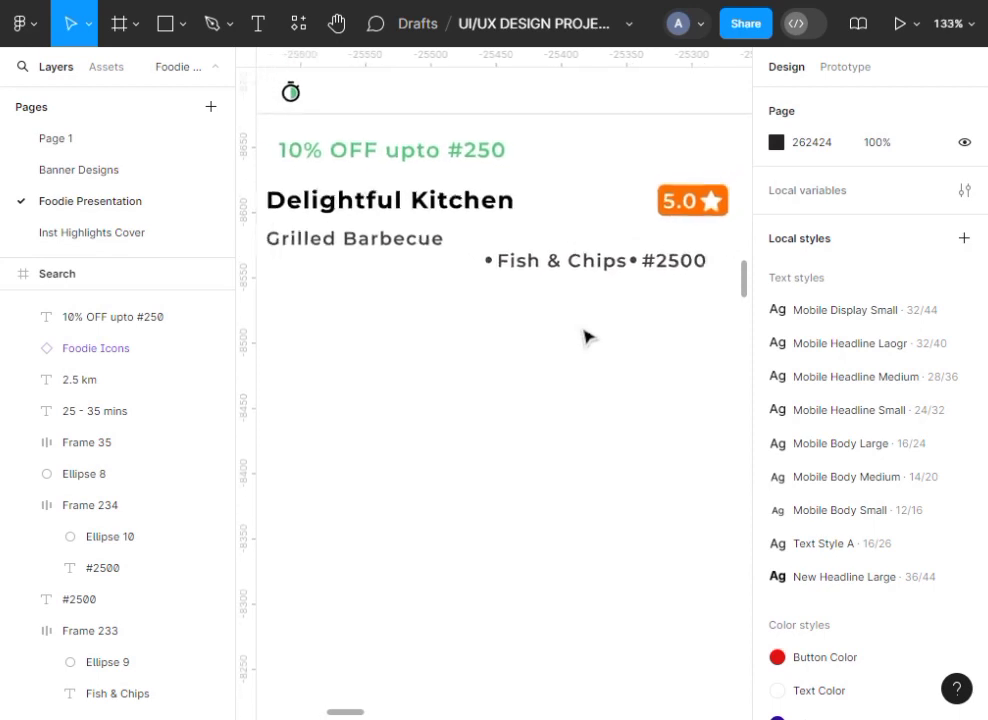
{"action": "left_click_drag", "start_coordinate": [450, 266], "coordinate": [445, 283]}
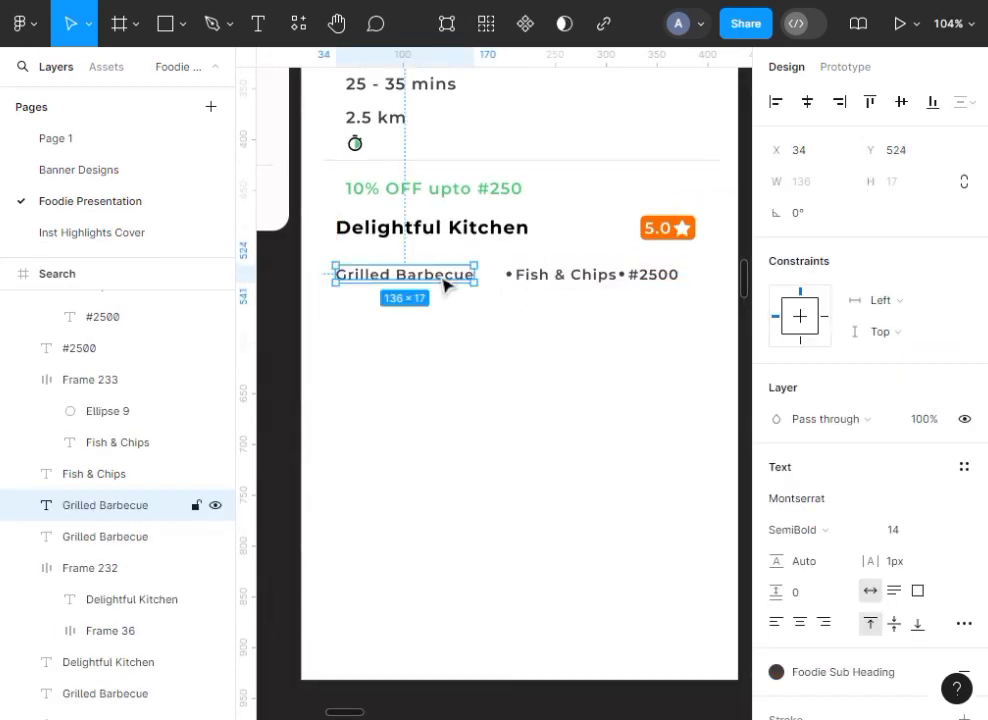
{"action": "key", "text": "shift+a"}
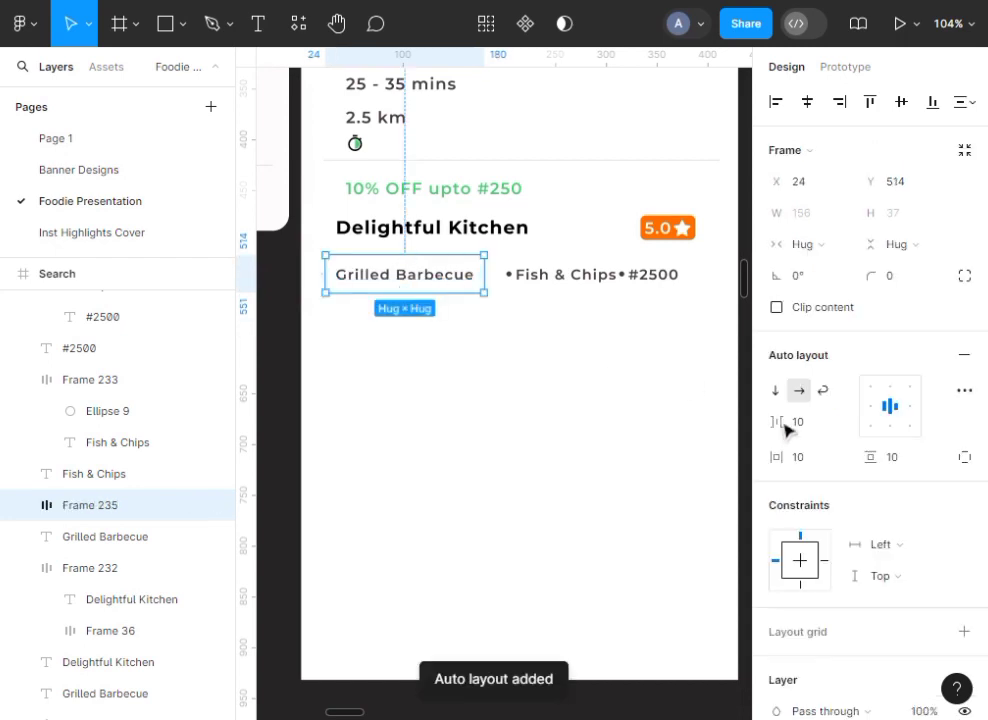
{"action": "left_click", "coordinate": [816, 464]}
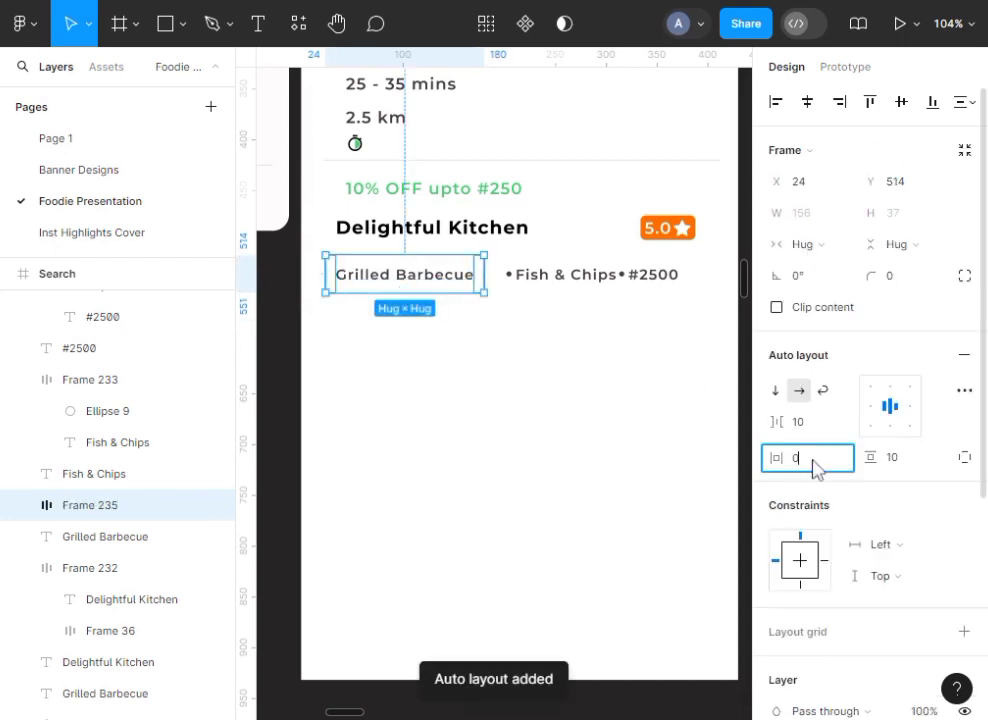
{"action": "left_click", "coordinate": [898, 458]}
{"action": "type", "text": "0"}
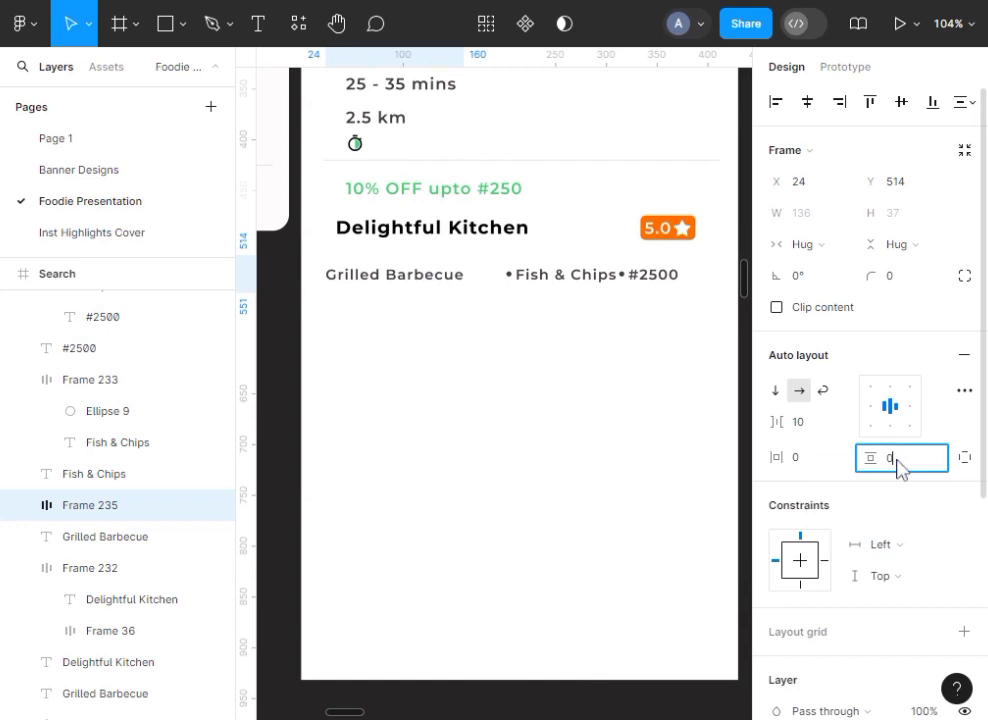
{"action": "left_click", "coordinate": [472, 362]}
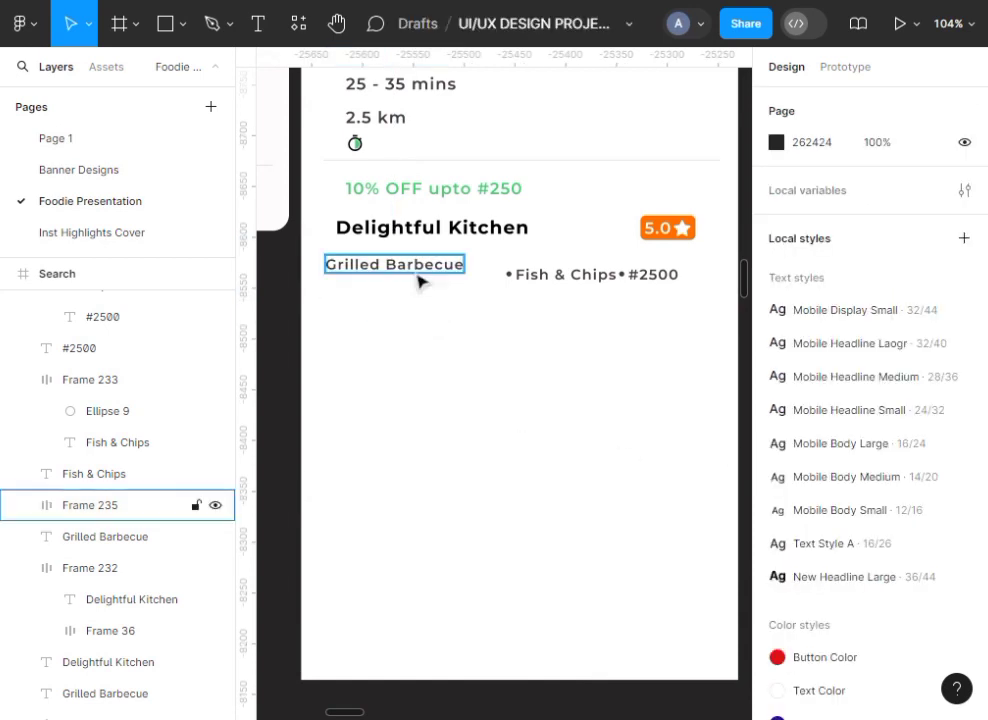
Move the Grilled Barbecue frame to X 22, Y 530 and set its text's width to Fill container
{"action": "left_click_drag", "start_coordinate": [419, 278], "coordinate": [417, 289]}
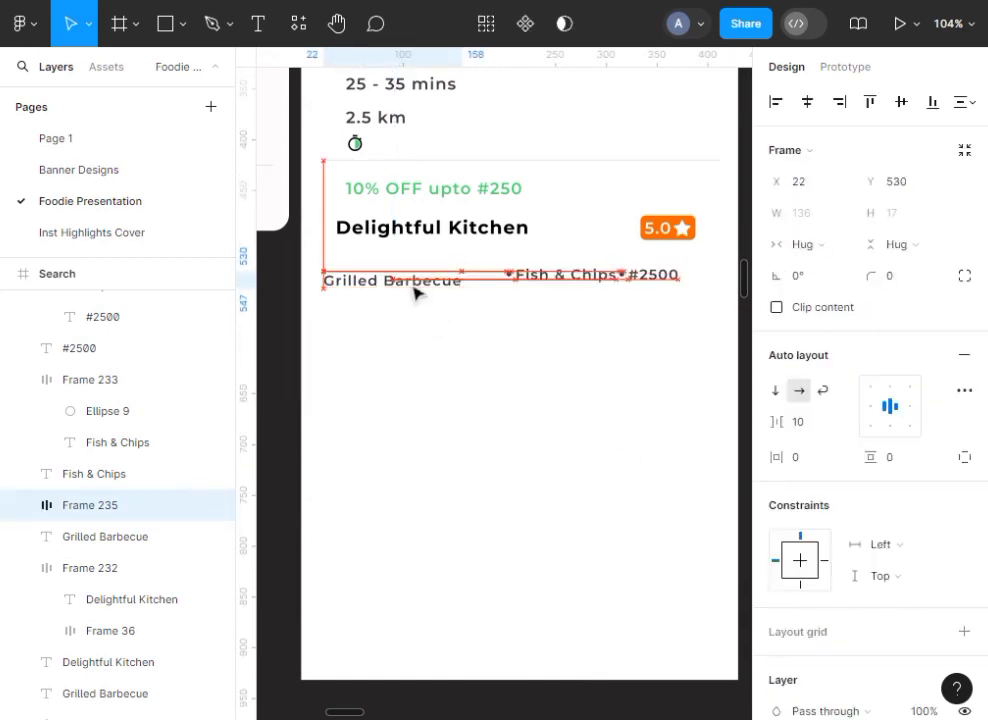
{"action": "left_click", "coordinate": [421, 352]}
{"action": "scroll", "coordinate": [403, 238], "scroll_direction": "up", "scroll_amount": 5}
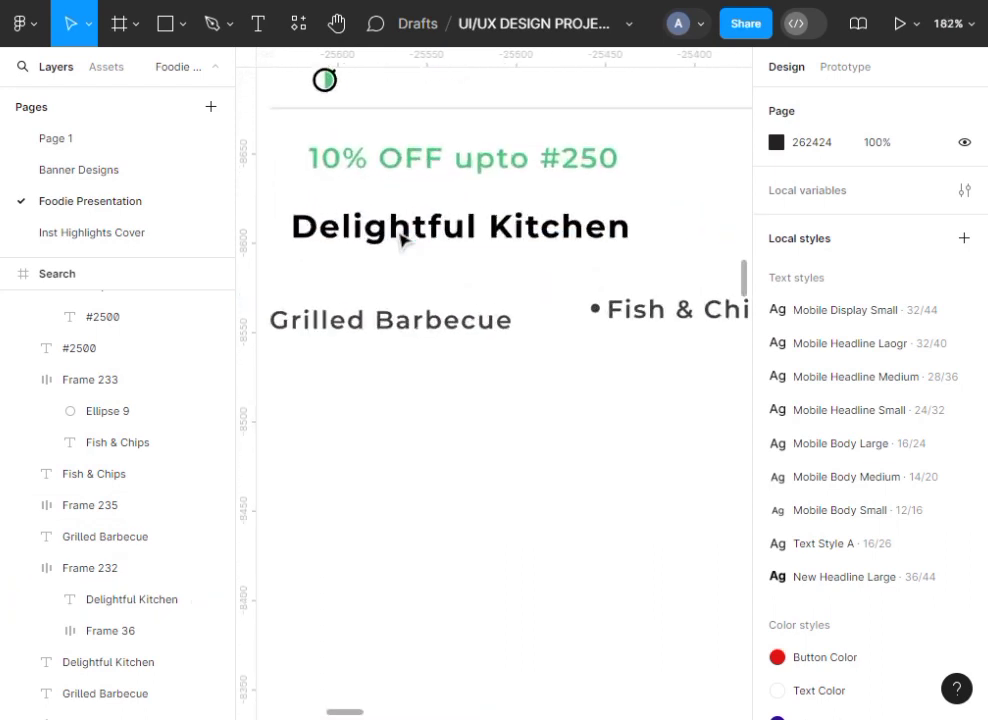
{"action": "left_click", "coordinate": [415, 333]}
{"action": "double_click", "coordinate": [425, 330]}
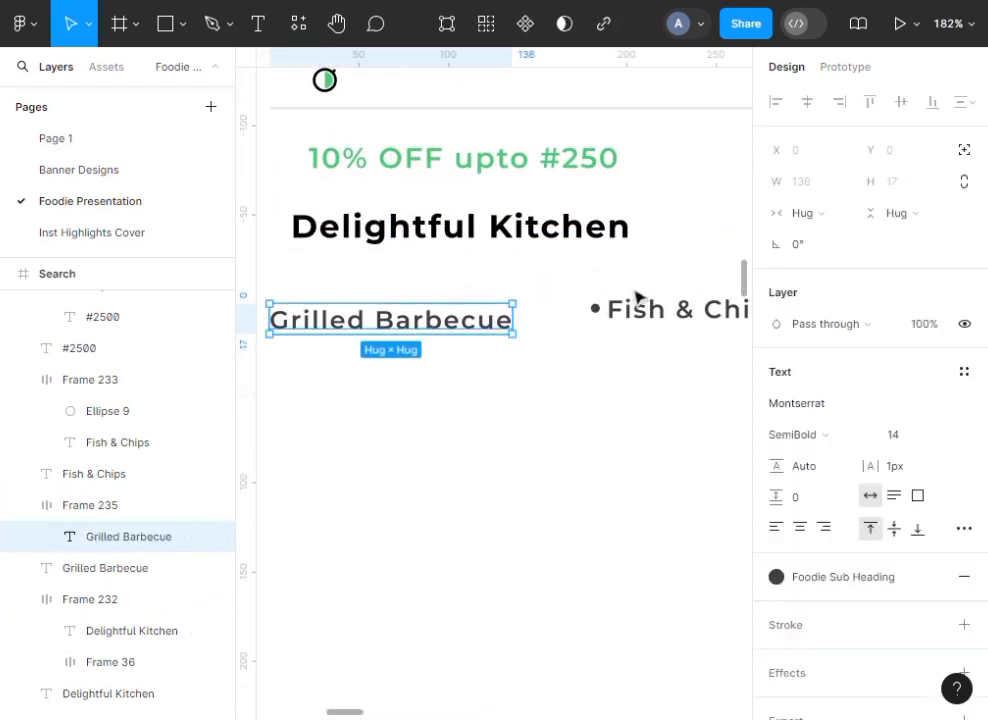
{"action": "left_click", "coordinate": [846, 216]}
{"action": "left_click", "coordinate": [848, 240]}
{"action": "left_click", "coordinate": [472, 441]}
{"action": "left_click", "coordinate": [449, 330]}
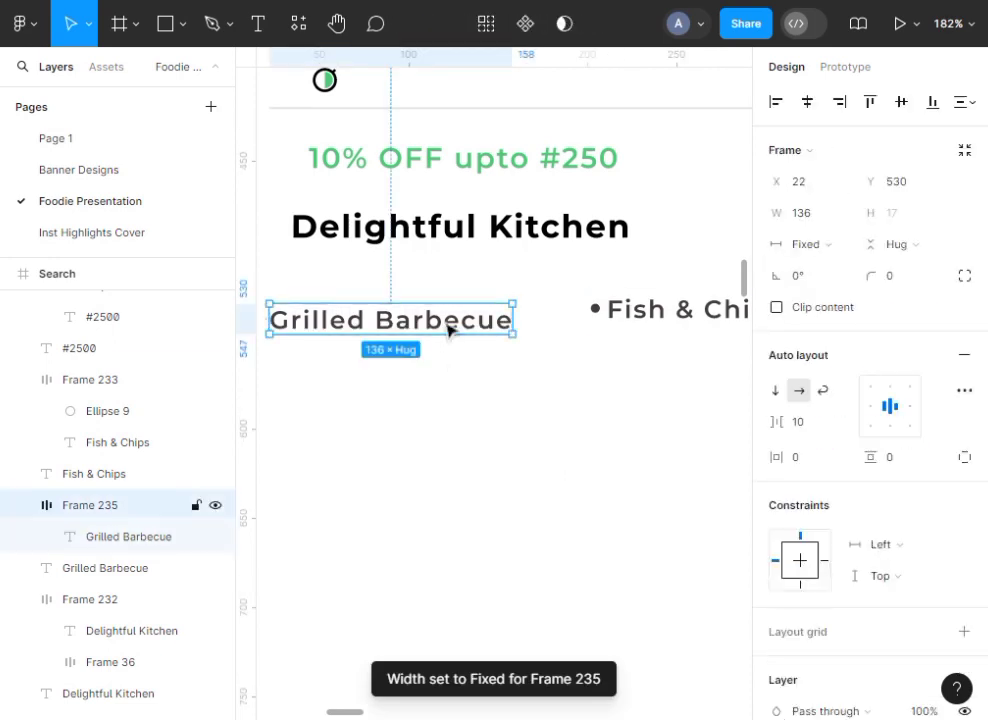
Combine the Grilled Barbecue, Fish & Chips and #2500 frames into one horizontal auto layout row
{"action": "scroll", "coordinate": [449, 330], "scroll_direction": "down", "scroll_amount": 5}
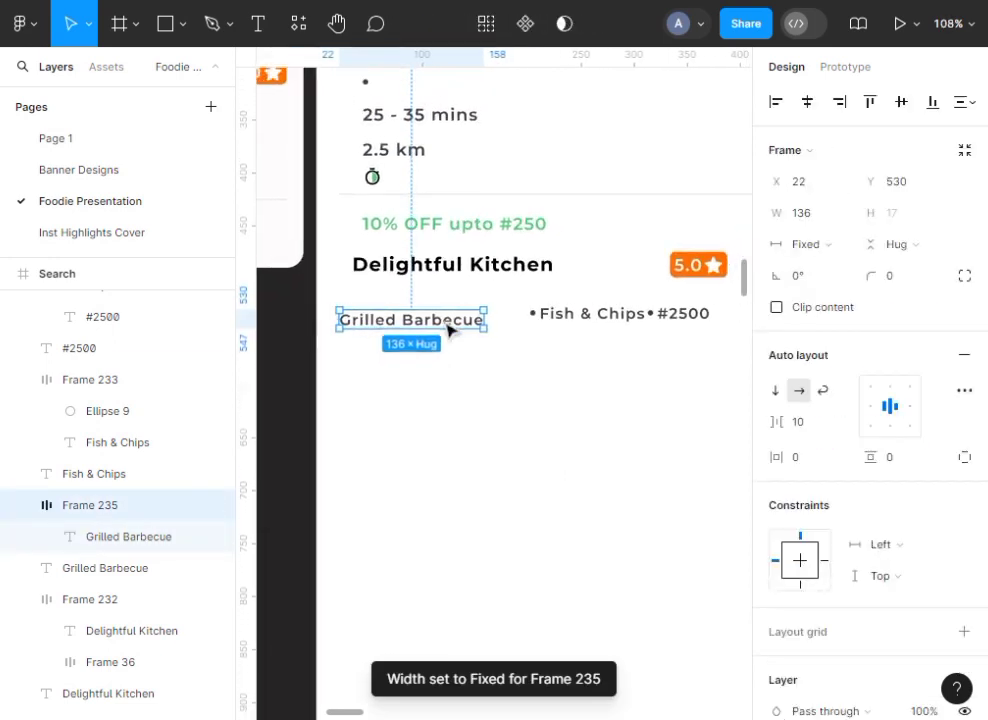
{"action": "left_click", "coordinate": [490, 376]}
{"action": "left_click_drag", "start_coordinate": [331, 304], "coordinate": [725, 382]}
{"action": "key", "text": "shift+a"}
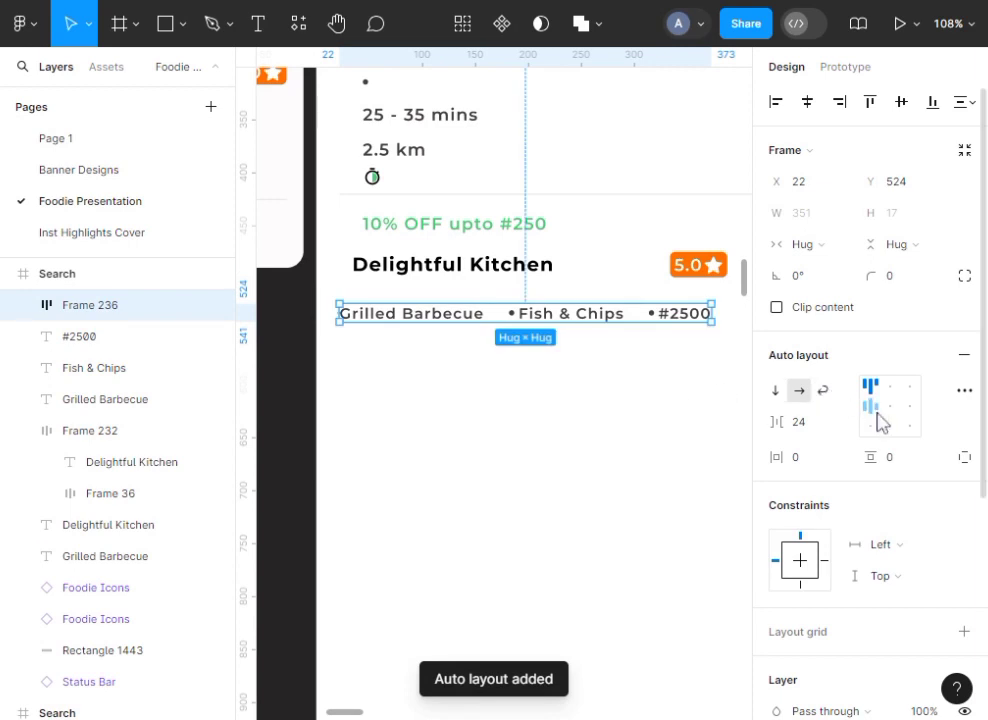
Move the combined cuisine and price row to X 24, Y 540, below the Delightful Kitchen heading
{"action": "left_click", "coordinate": [582, 440]}
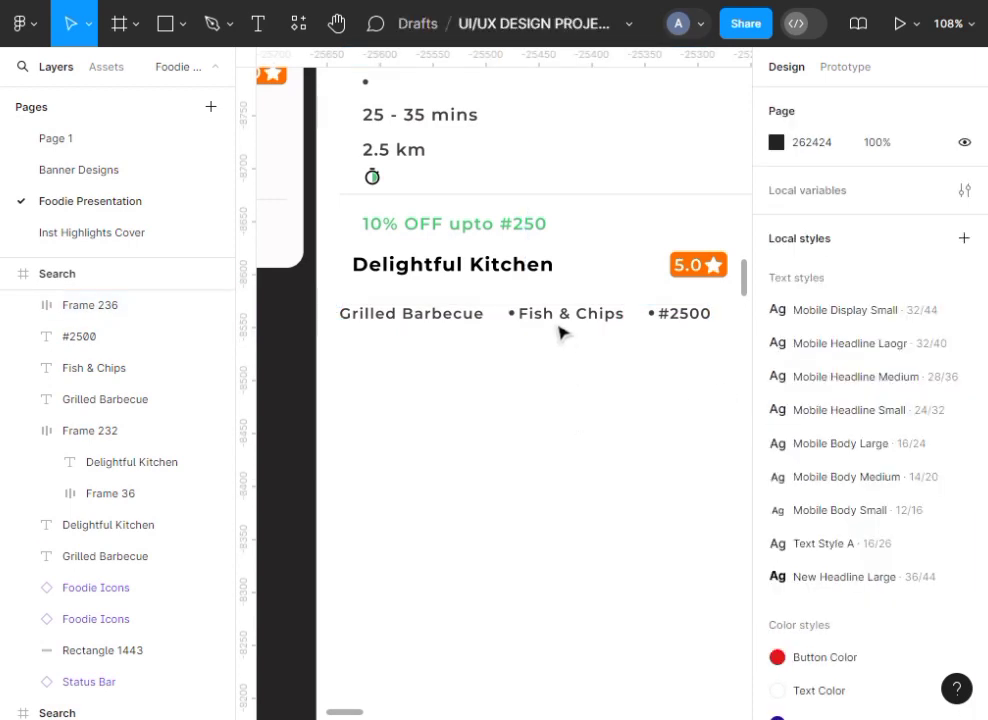
{"action": "left_click_drag", "start_coordinate": [560, 331], "coordinate": [560, 338]}
{"action": "scroll", "coordinate": [560, 338], "scroll_direction": "down", "scroll_amount": 3}
{"action": "scroll", "coordinate": [560, 338], "scroll_direction": "up", "scroll_amount": 5}
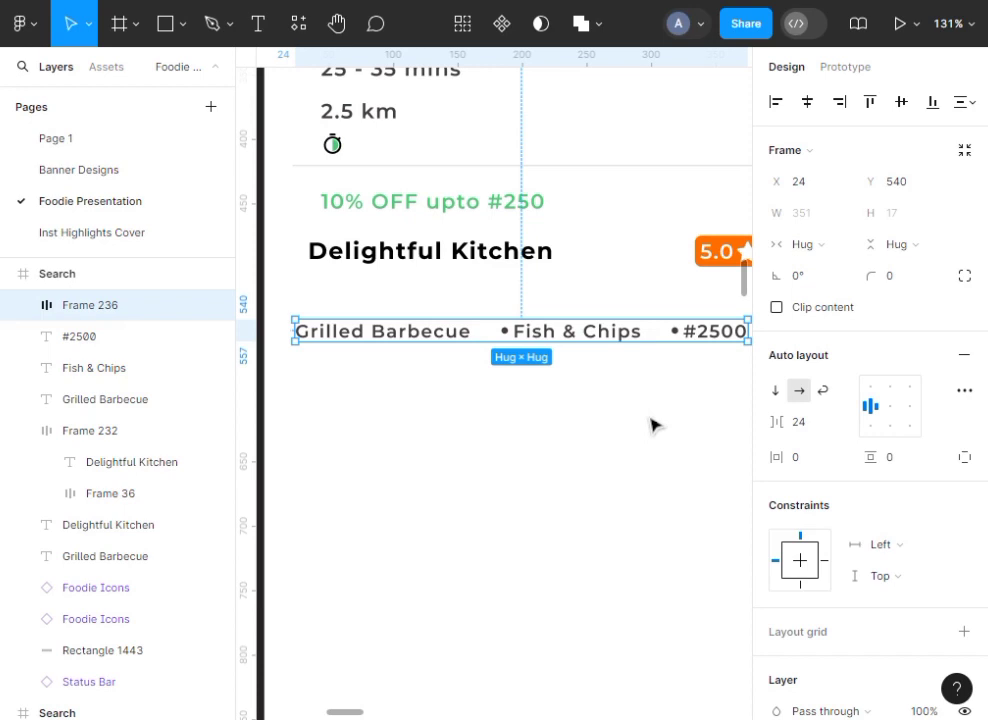
{"action": "scroll", "coordinate": [650, 423], "scroll_direction": "right", "scroll_amount": 2}
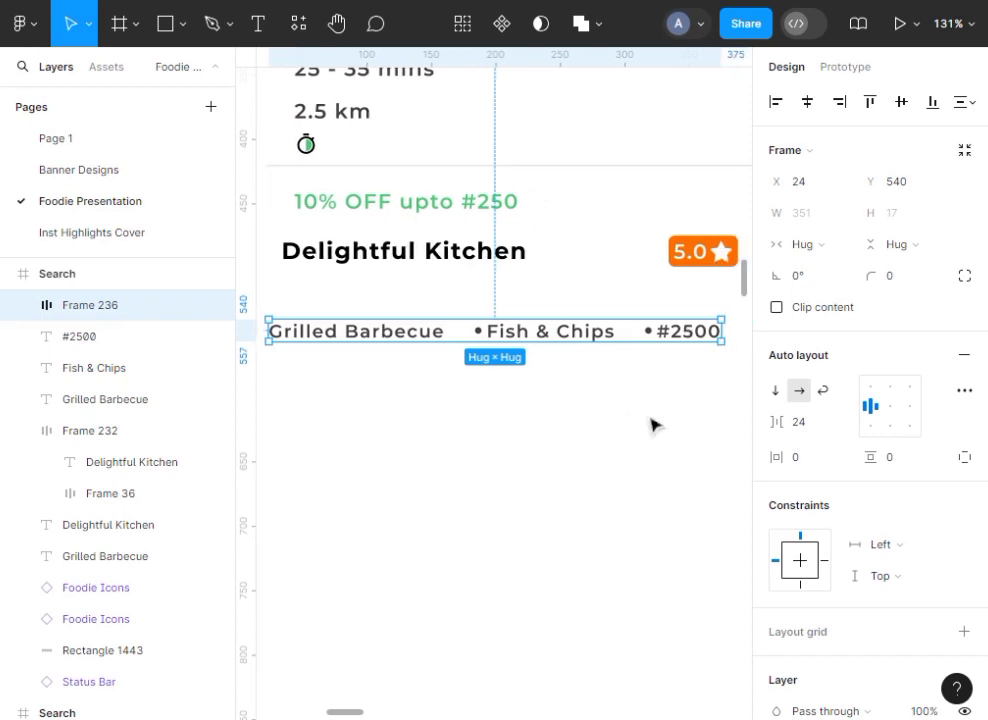
Set the widths of the #2500, Fish & Chips and Grilled Barbecue frames inside the row to Fill container
{"action": "left_click", "coordinate": [623, 371]}
{"action": "left_click", "coordinate": [701, 335]}
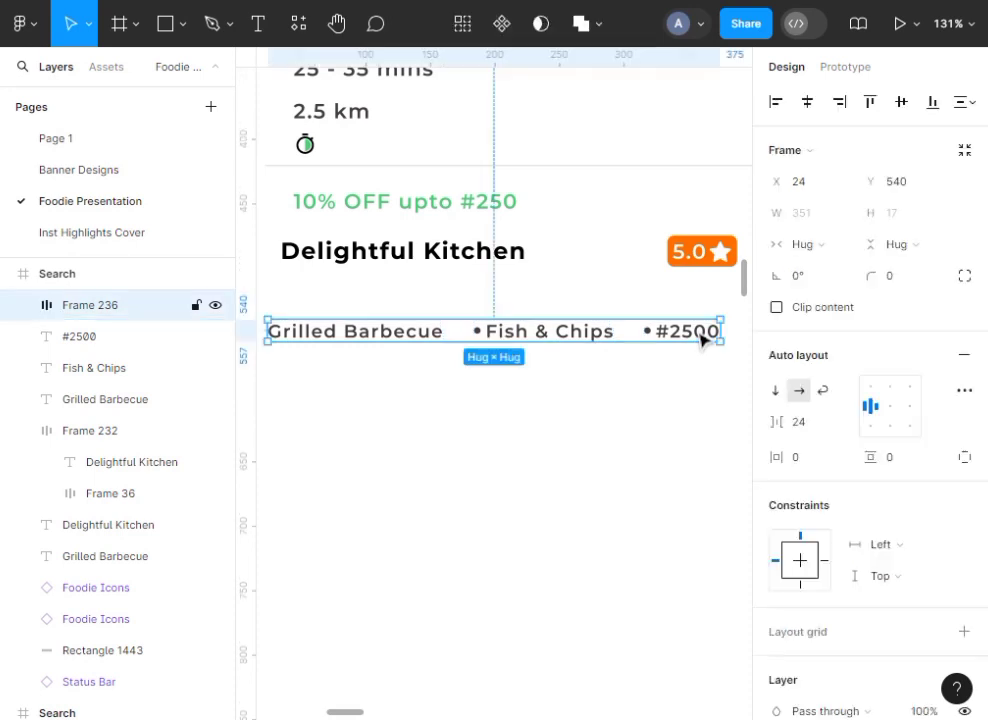
{"action": "left_click", "coordinate": [701, 335]}
{"action": "left_click", "coordinate": [845, 256]}
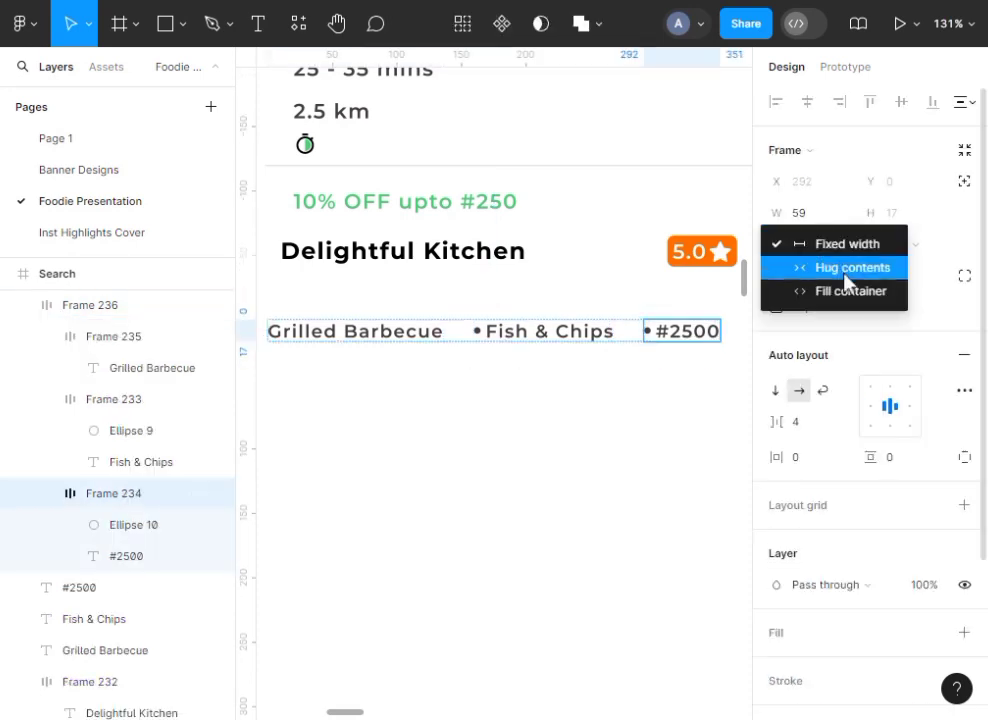
{"action": "left_click", "coordinate": [845, 293]}
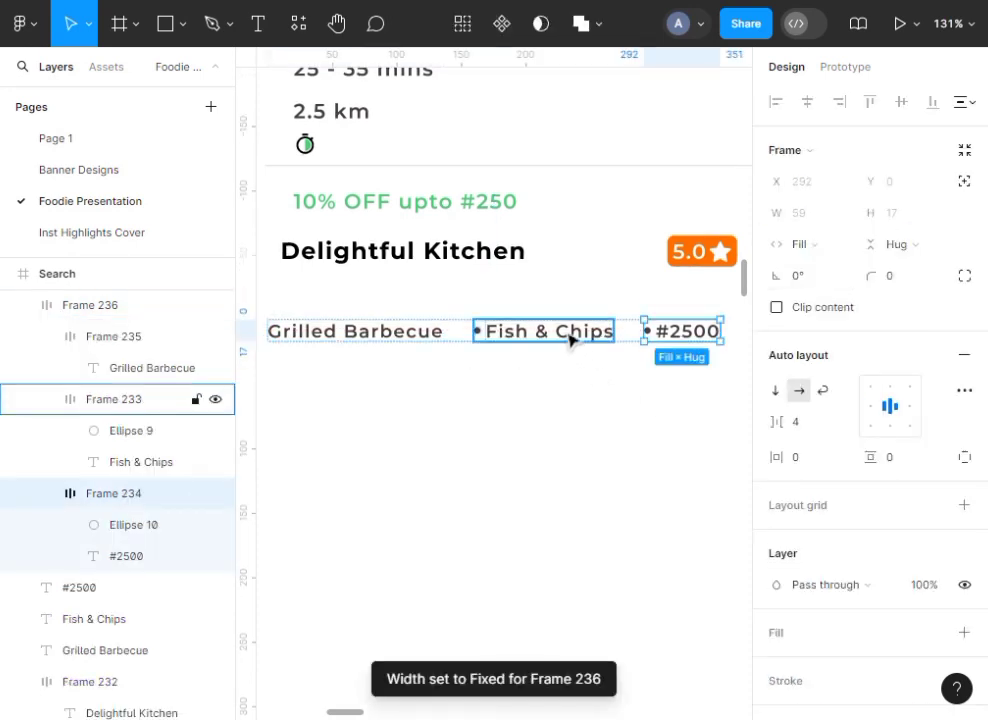
{"action": "left_click", "coordinate": [570, 340]}
{"action": "left_click", "coordinate": [847, 248]}
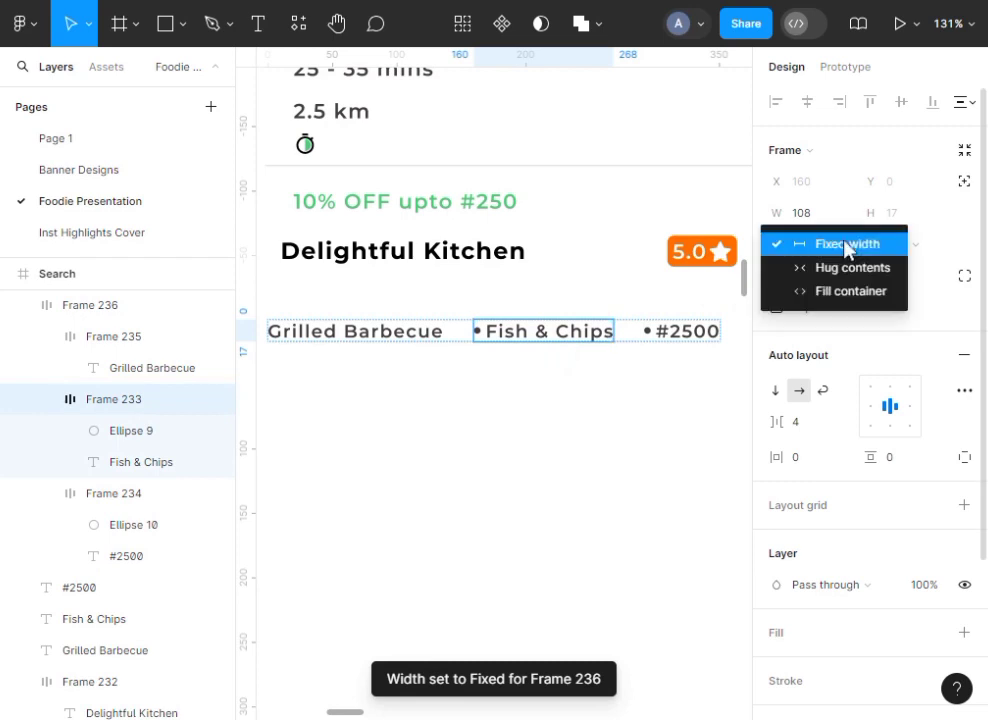
{"action": "left_click", "coordinate": [836, 291]}
{"action": "left_click", "coordinate": [428, 350]}
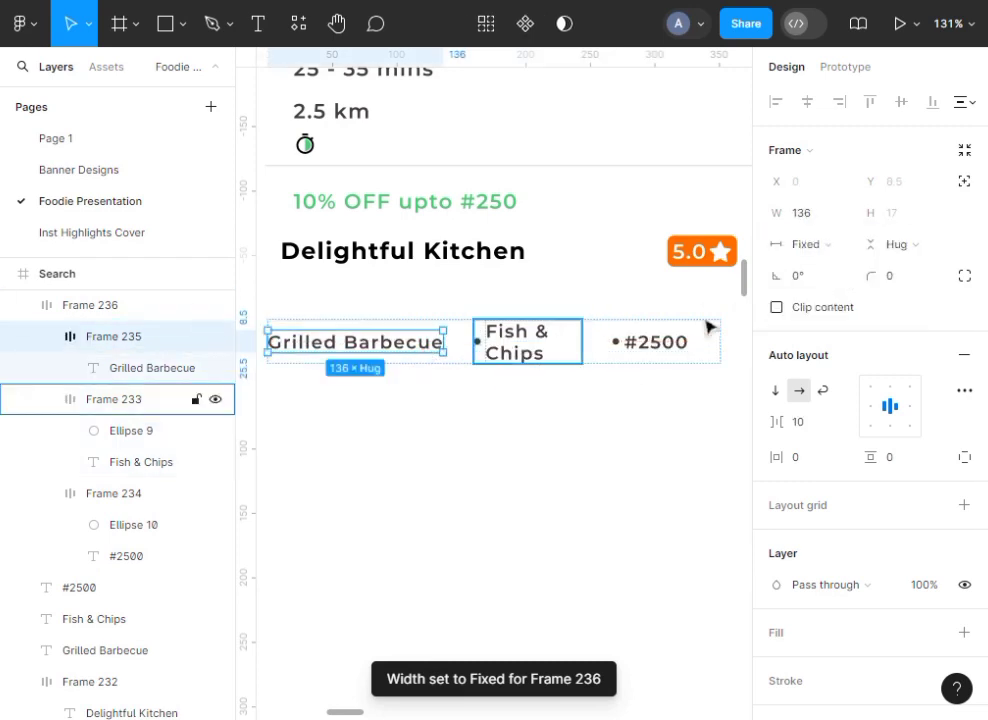
{"action": "left_click", "coordinate": [843, 248]}
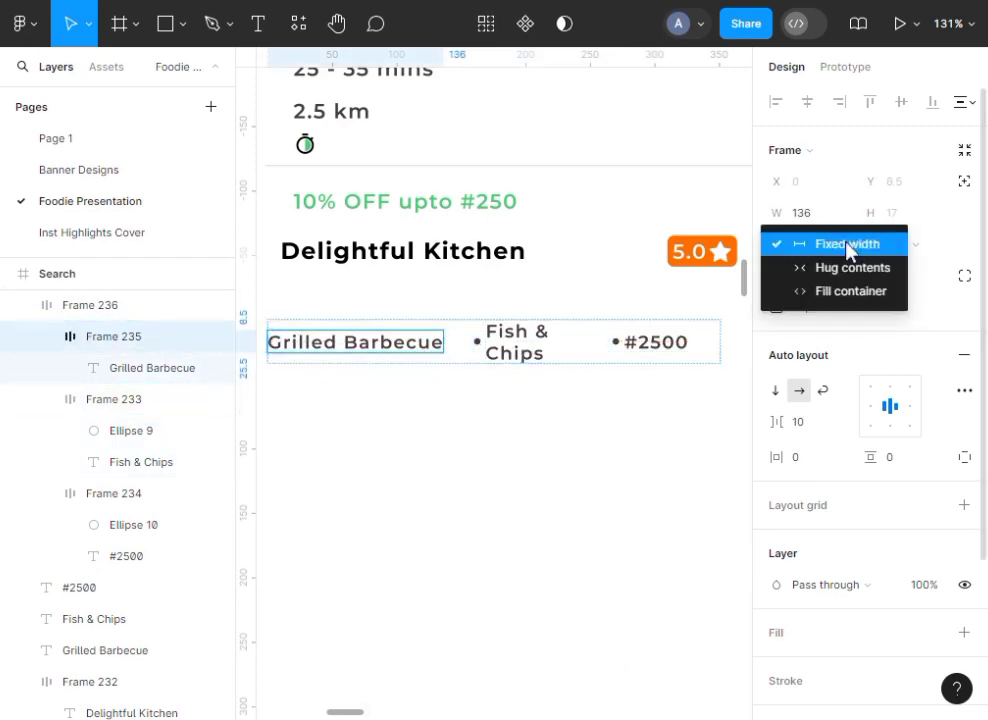
{"action": "left_click", "coordinate": [843, 291]}
{"action": "left_click", "coordinate": [537, 462]}
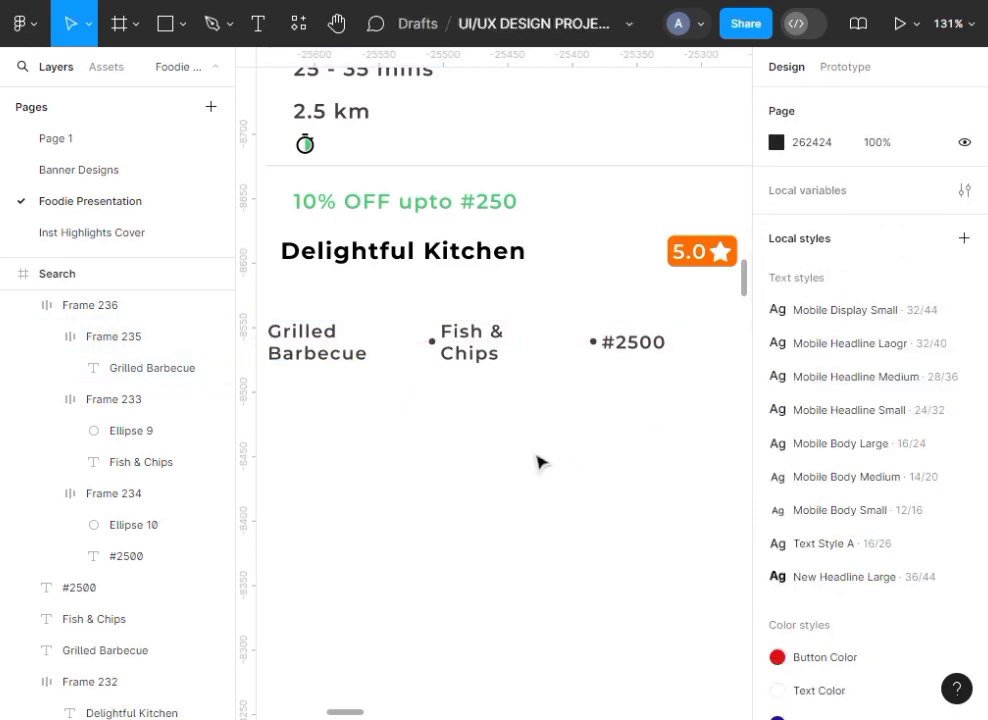
Widen the cuisine and price row to 490 so its three items have room on a single line
{"action": "scroll", "coordinate": [537, 462], "scroll_direction": "down", "scroll_amount": 3}
{"action": "left_click", "coordinate": [410, 358]}
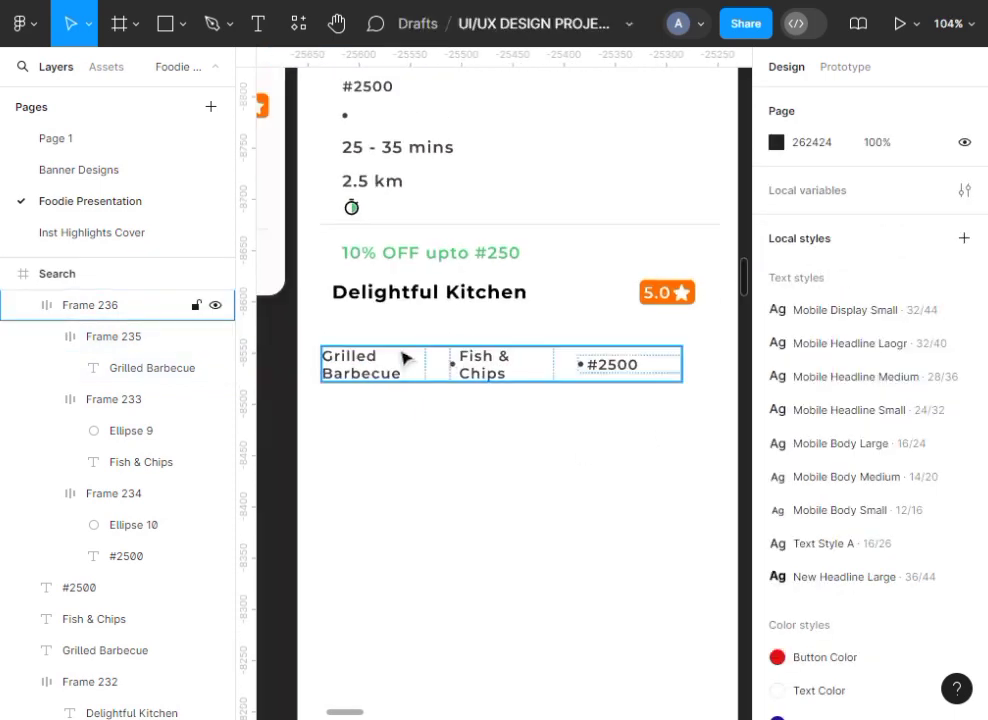
{"action": "left_click", "coordinate": [403, 358]}
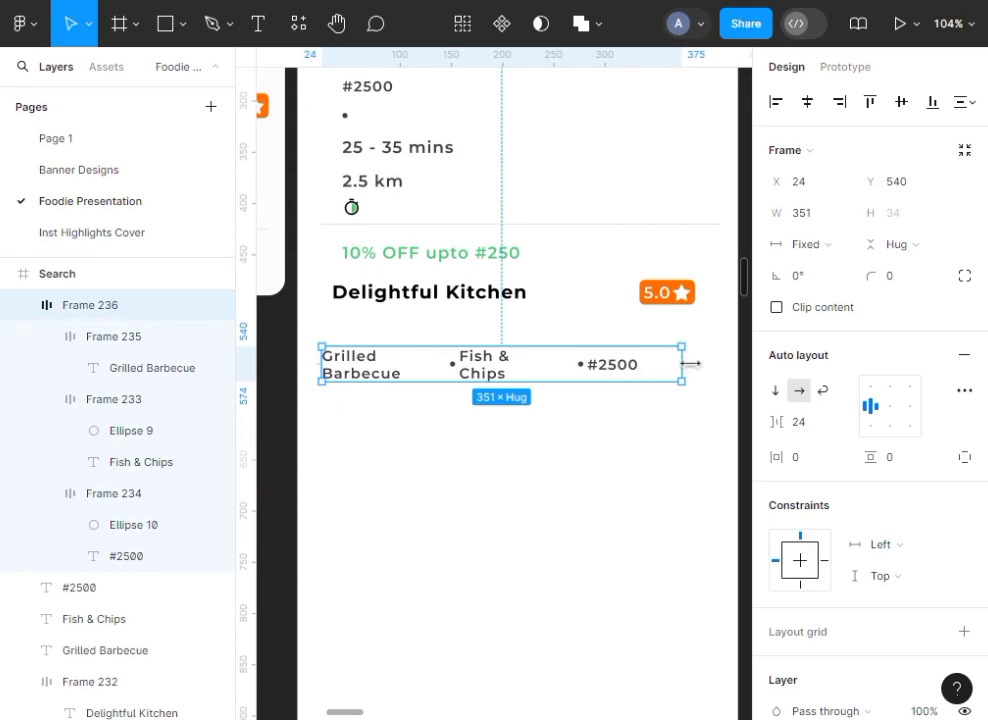
{"action": "scroll", "coordinate": [690, 364], "scroll_direction": "down", "scroll_amount": 5}
{"action": "left_click_drag", "start_coordinate": [722, 362], "coordinate": [553, 357]}
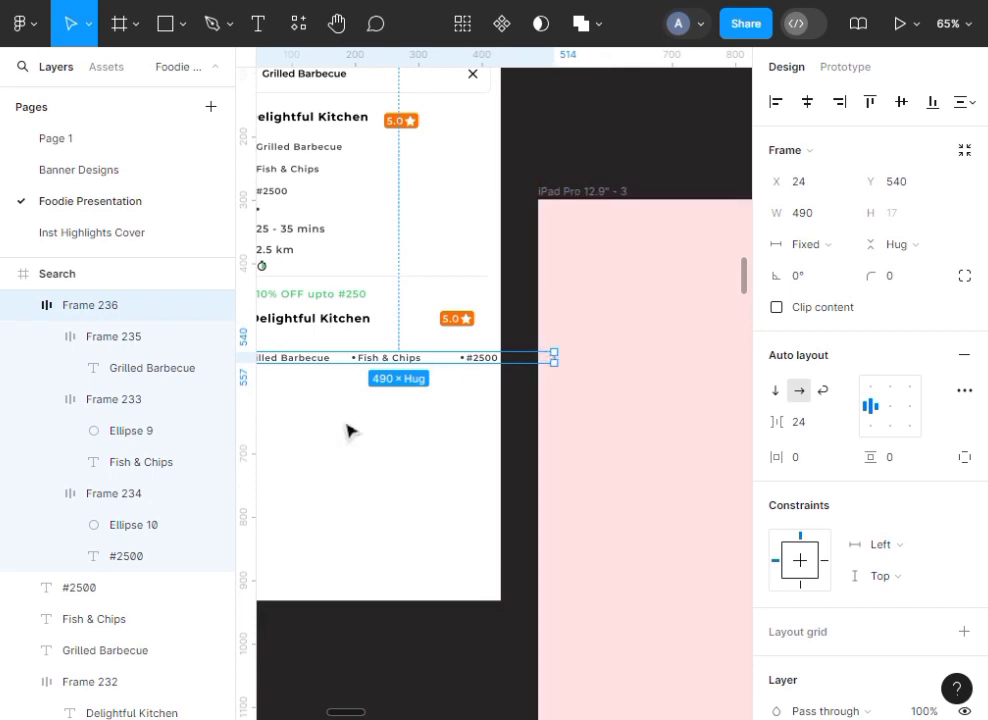
{"action": "scroll", "coordinate": [346, 431], "scroll_direction": "left", "scroll_amount": 3}
{"action": "scroll", "coordinate": [495, 398], "scroll_direction": "up", "scroll_amount": 5}
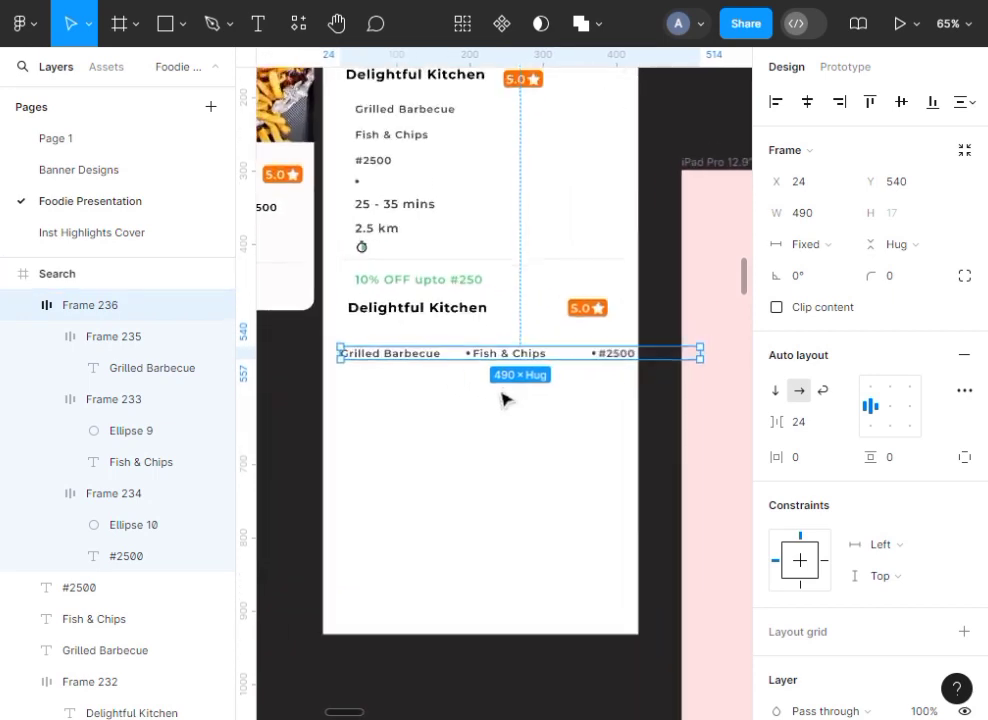
{"action": "scroll", "coordinate": [502, 399], "scroll_direction": "up", "scroll_amount": 2}
{"action": "scroll", "coordinate": [502, 399], "scroll_direction": "down", "scroll_amount": 3}
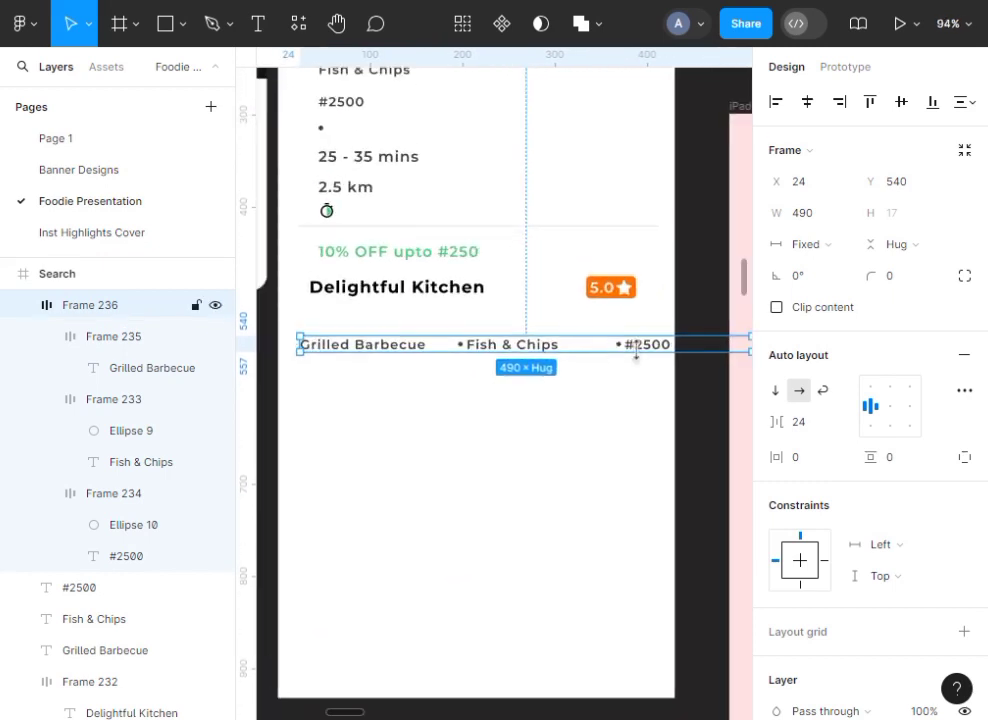
Set the horizontal gap between the items of the cuisine and price row to 6
{"action": "left_click", "coordinate": [593, 374]}
{"action": "left_click", "coordinate": [595, 348]}
{"action": "left_click", "coordinate": [804, 428]}
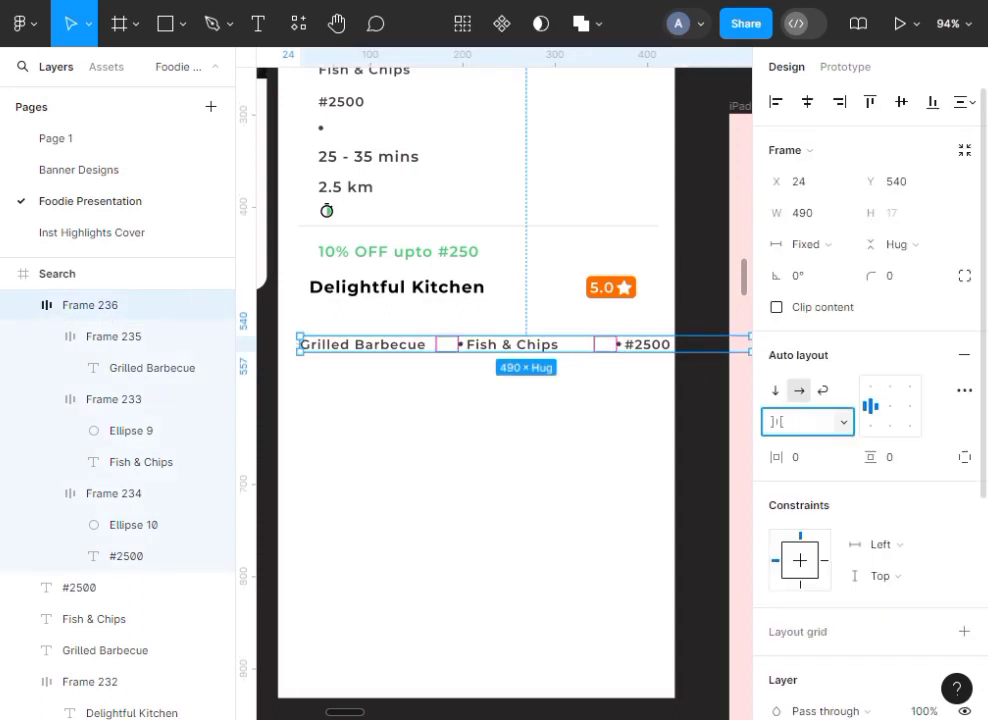
{"action": "left_click", "coordinate": [565, 468]}
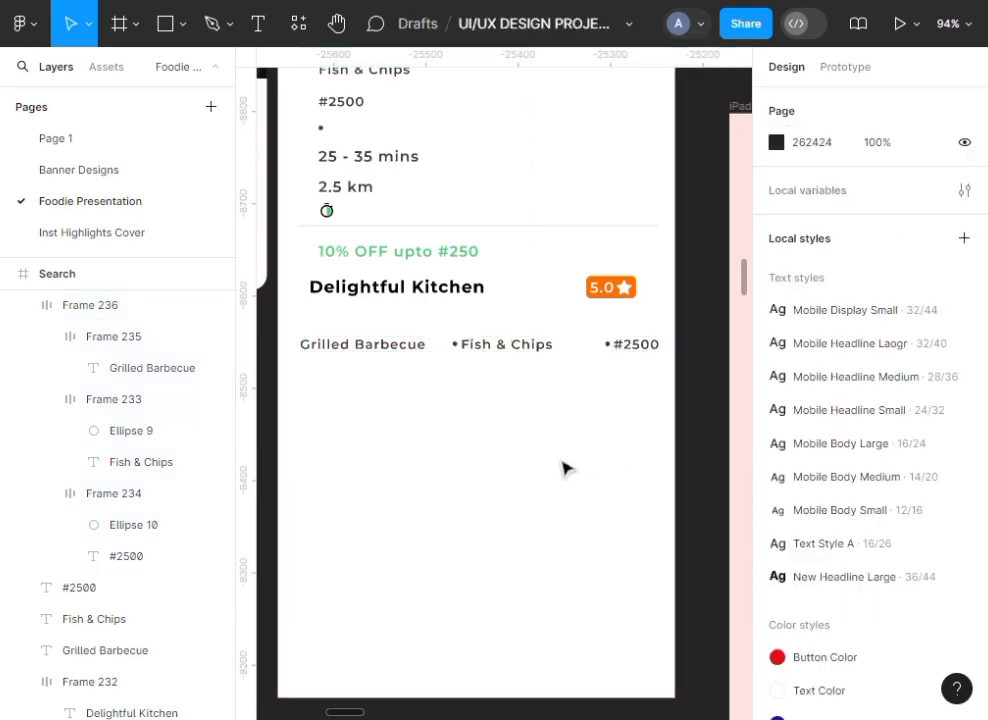
Narrow the cuisine and price row to a width of 422
{"action": "scroll", "coordinate": [490, 353], "scroll_direction": "down", "scroll_amount": 3}
{"action": "left_click", "coordinate": [492, 350]}
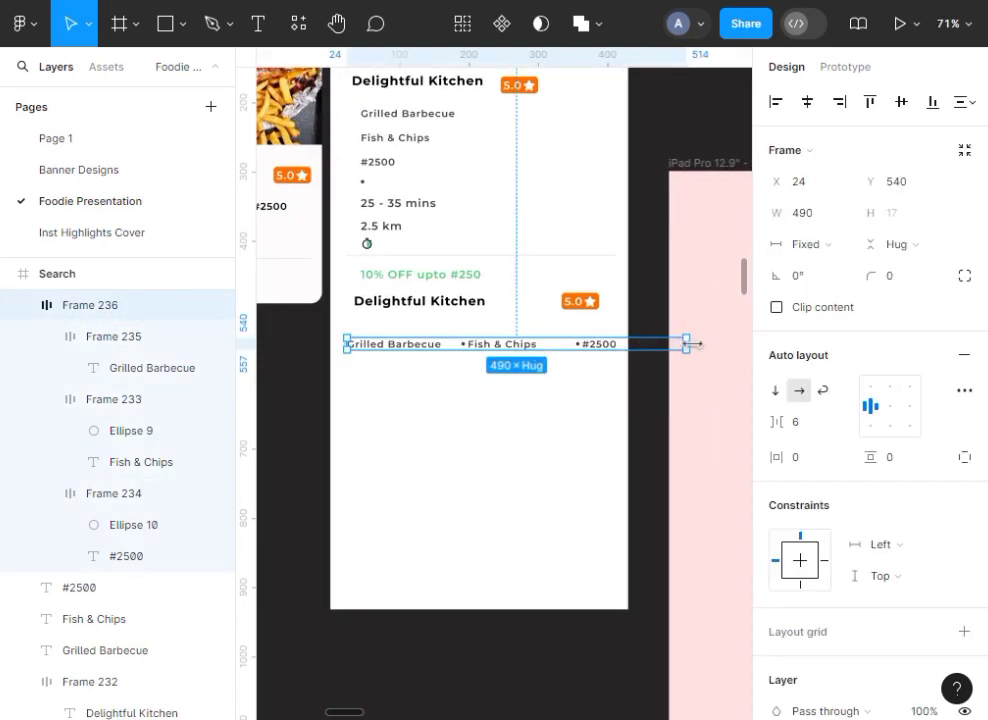
{"action": "left_click_drag", "start_coordinate": [688, 344], "coordinate": [640, 345]}
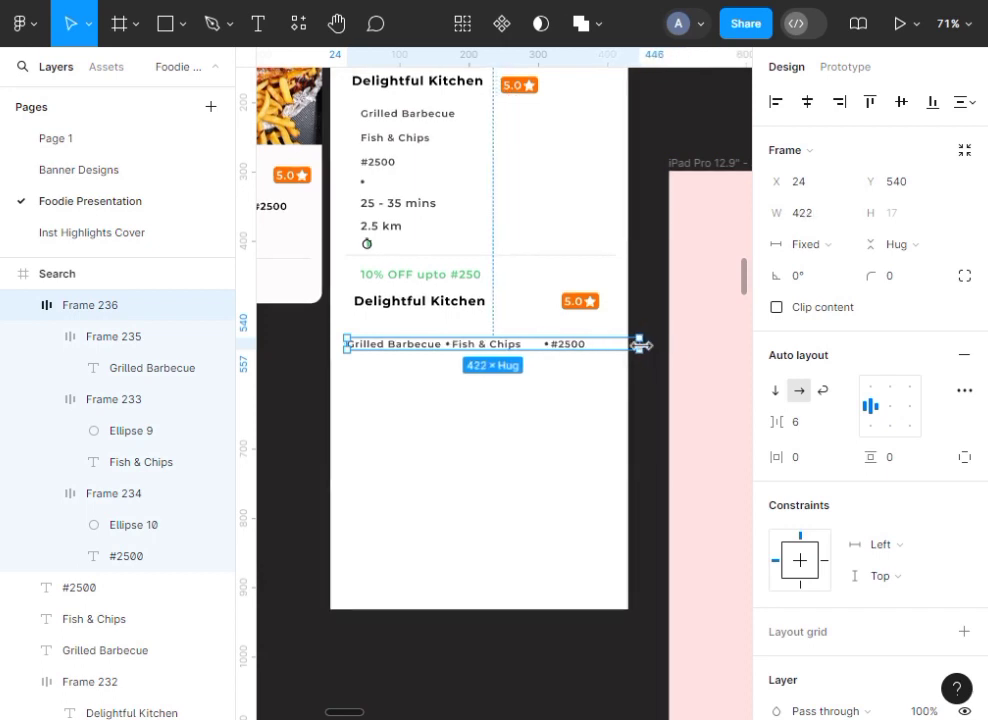
{"action": "left_click", "coordinate": [520, 405]}
Move the cuisine and price row up directly beneath the Delightful Kitchen heading, left-aligned with it
{"action": "scroll", "coordinate": [520, 405], "scroll_direction": "up", "scroll_amount": 5}
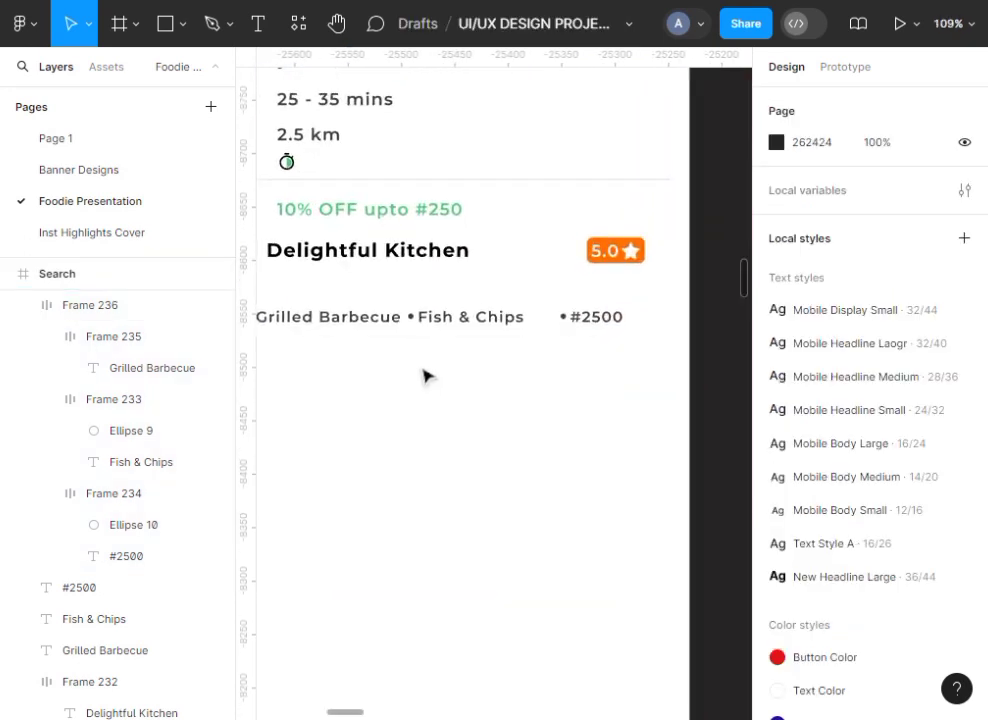
{"action": "scroll", "coordinate": [425, 375], "scroll_direction": "left", "scroll_amount": 4}
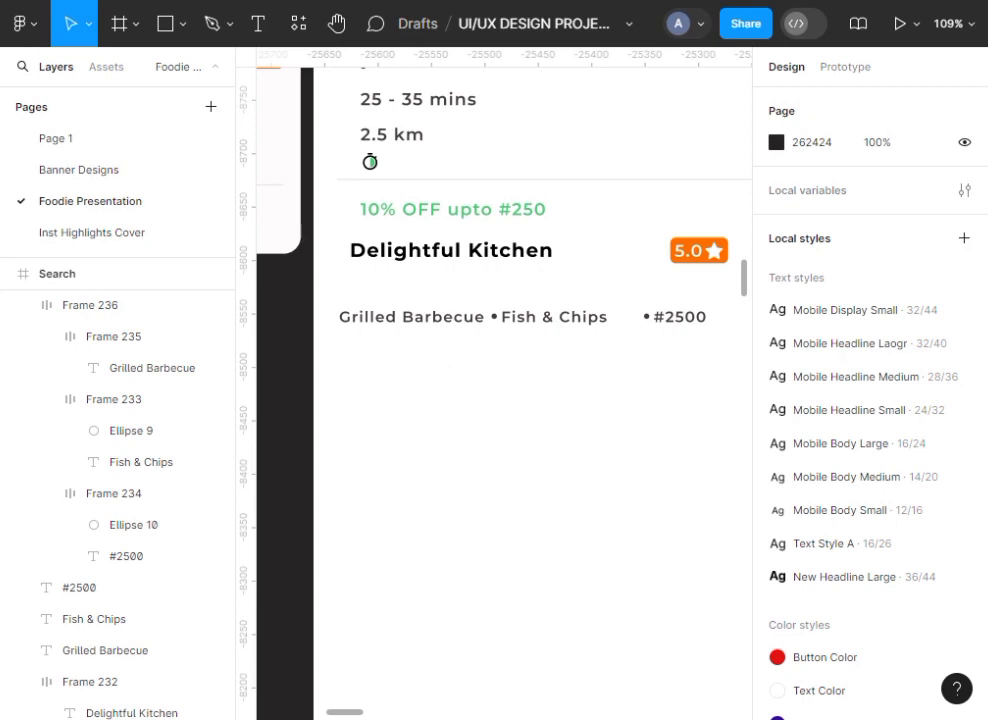
{"action": "scroll", "coordinate": [441, 302], "scroll_direction": "up", "scroll_amount": 2}
{"action": "scroll", "coordinate": [441, 302], "scroll_direction": "down", "scroll_amount": 4}
{"action": "scroll", "coordinate": [441, 302], "scroll_direction": "down", "scroll_amount": 3}
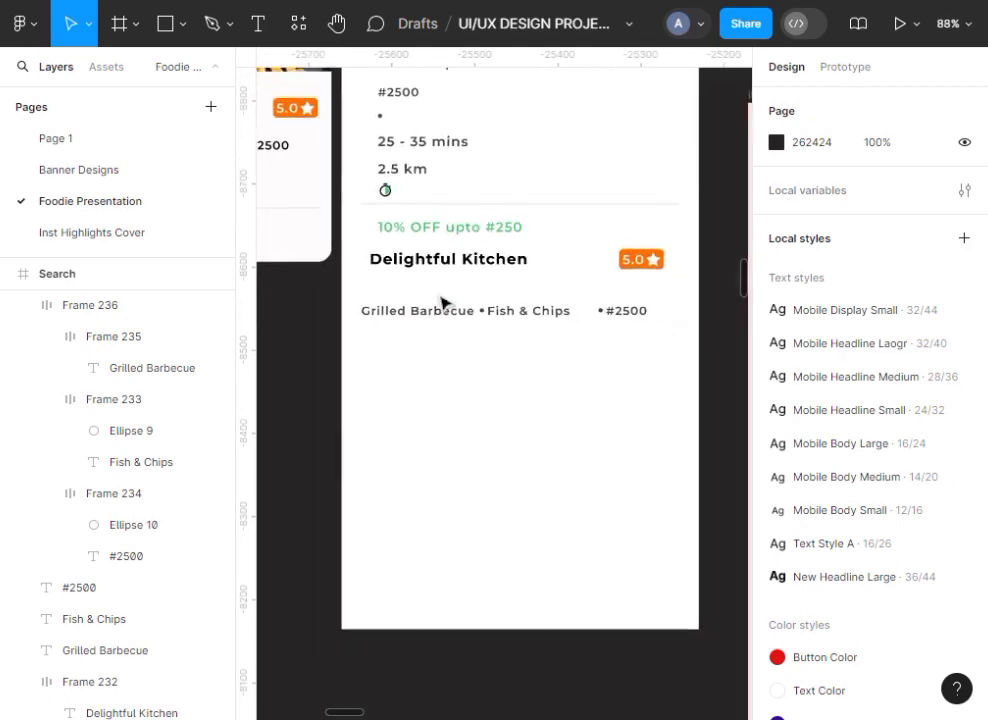
{"action": "mouse_move", "coordinate": [463, 318]}
{"action": "left_mouse_down"}
{"action": "mouse_move", "coordinate": [461, 294]}
{"action": "mouse_move", "coordinate": [470, 296]}
{"action": "left_mouse_up"}
{"action": "left_click", "coordinate": [492, 370]}
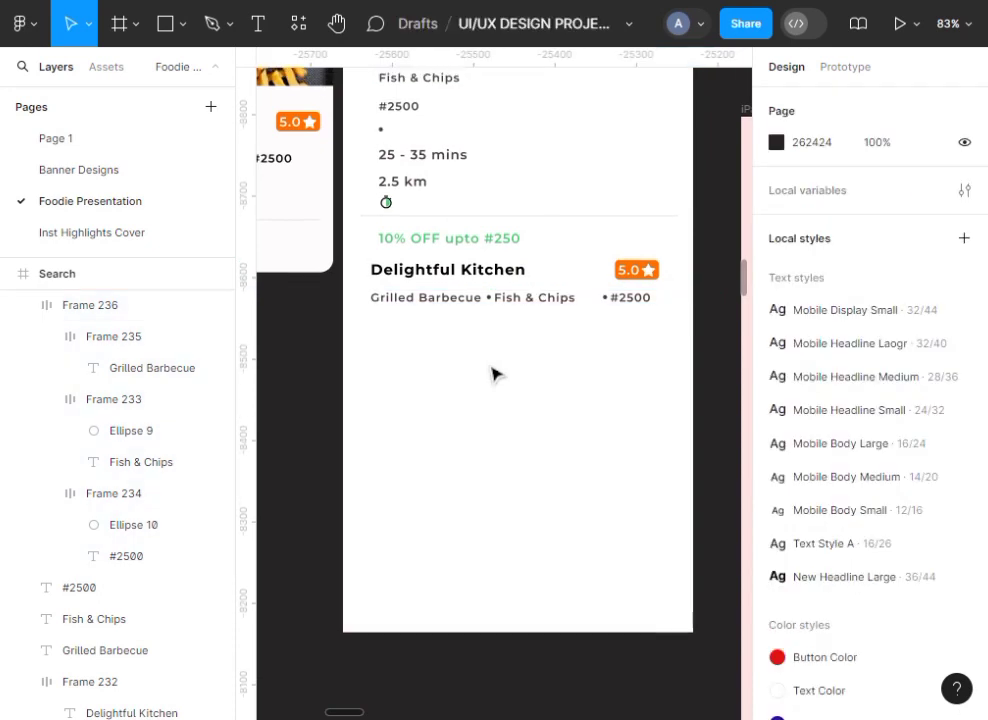
Copy the 25 - 35 mins text to X 75, Y 556 and the timer icon to X 35, Y 558 below the cuisine row
{"action": "scroll", "coordinate": [492, 370], "scroll_direction": "up", "scroll_amount": 3}
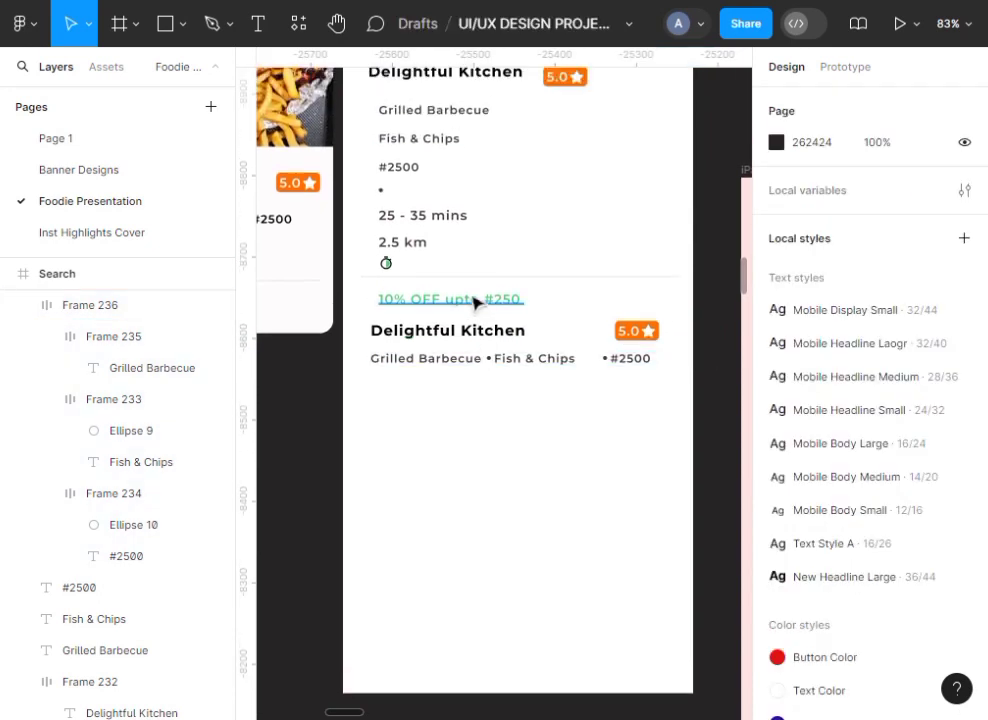
{"action": "left_click_drag", "start_coordinate": [440, 224], "coordinate": [465, 403]}
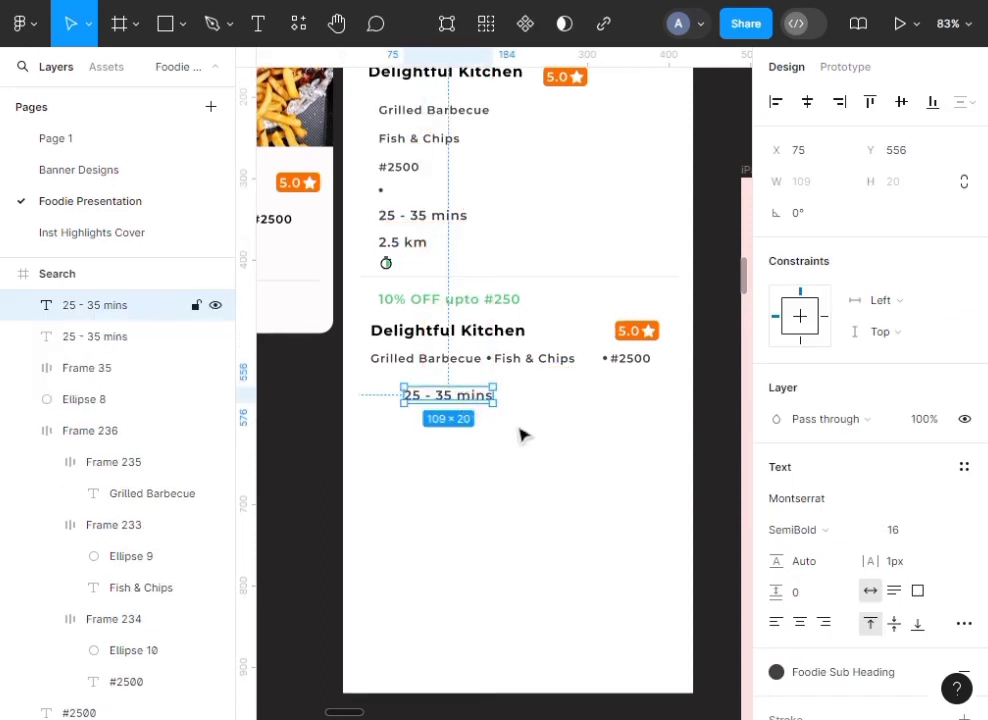
{"action": "left_click", "coordinate": [529, 439]}
{"action": "left_click_drag", "start_coordinate": [390, 263], "coordinate": [387, 401]}
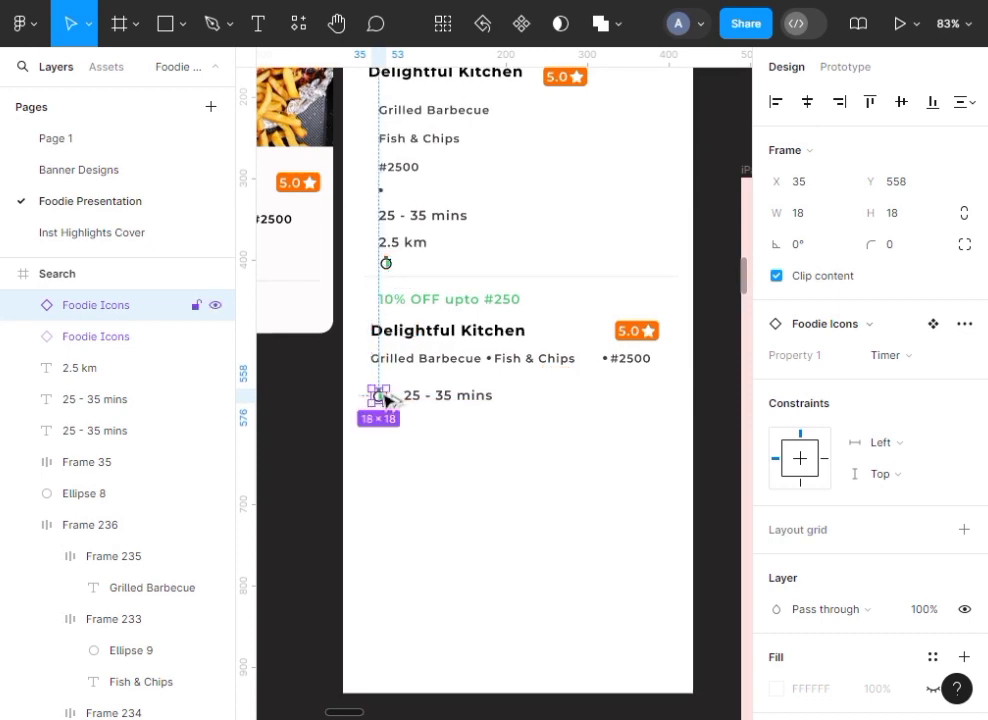
{"action": "left_click", "coordinate": [463, 454]}
Copy the 2.5 km text and the bullet below the delivery time, placing the bullet at X 191, Y 625
{"action": "left_click_drag", "start_coordinate": [410, 254], "coordinate": [548, 456]}
{"action": "left_click_drag", "start_coordinate": [383, 191], "coordinate": [505, 455]}
Wrap the copied 25 - 35 mins text in an auto layout frame with horizontal and vertical padding of 0
{"action": "scroll", "coordinate": [502, 451], "scroll_direction": "up", "scroll_amount": 5}
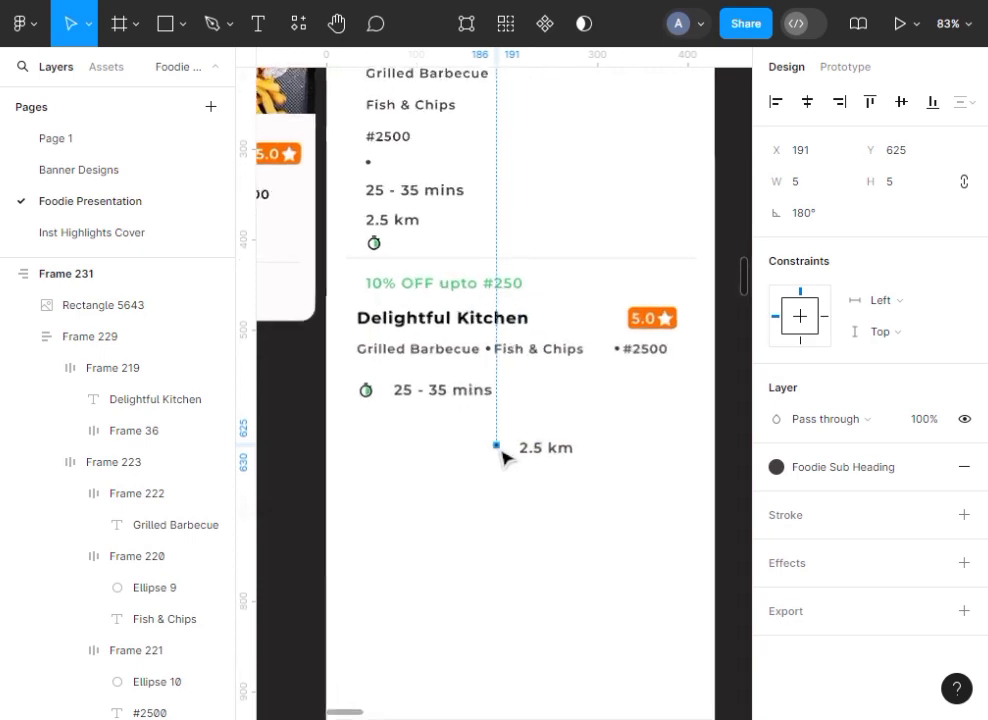
{"action": "left_click", "coordinate": [410, 380]}
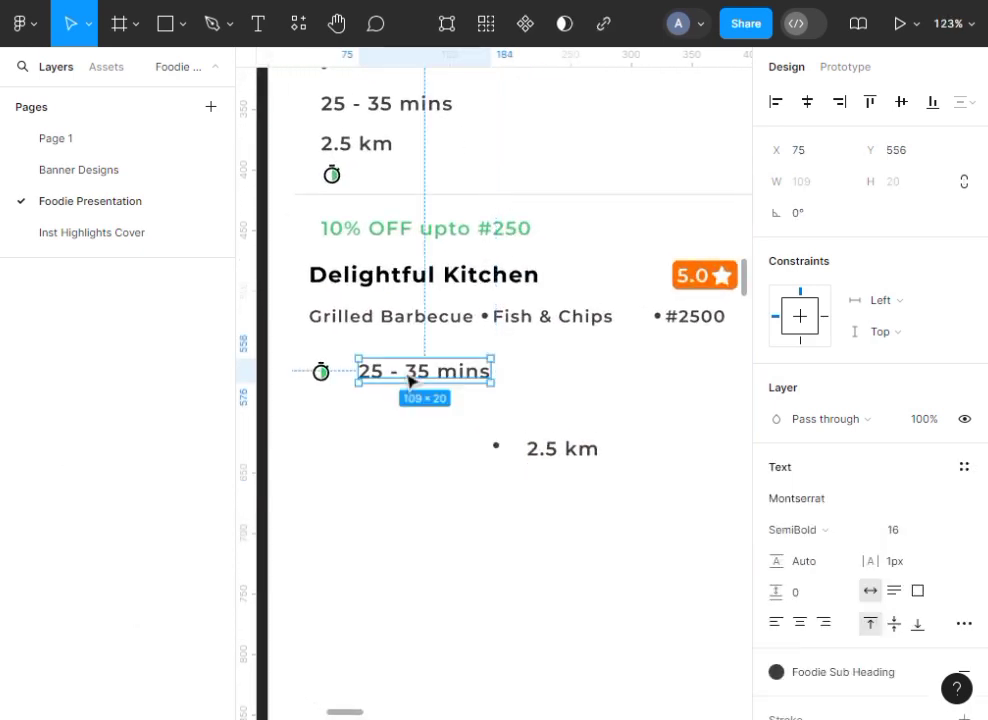
{"action": "key", "text": "shift+a"}
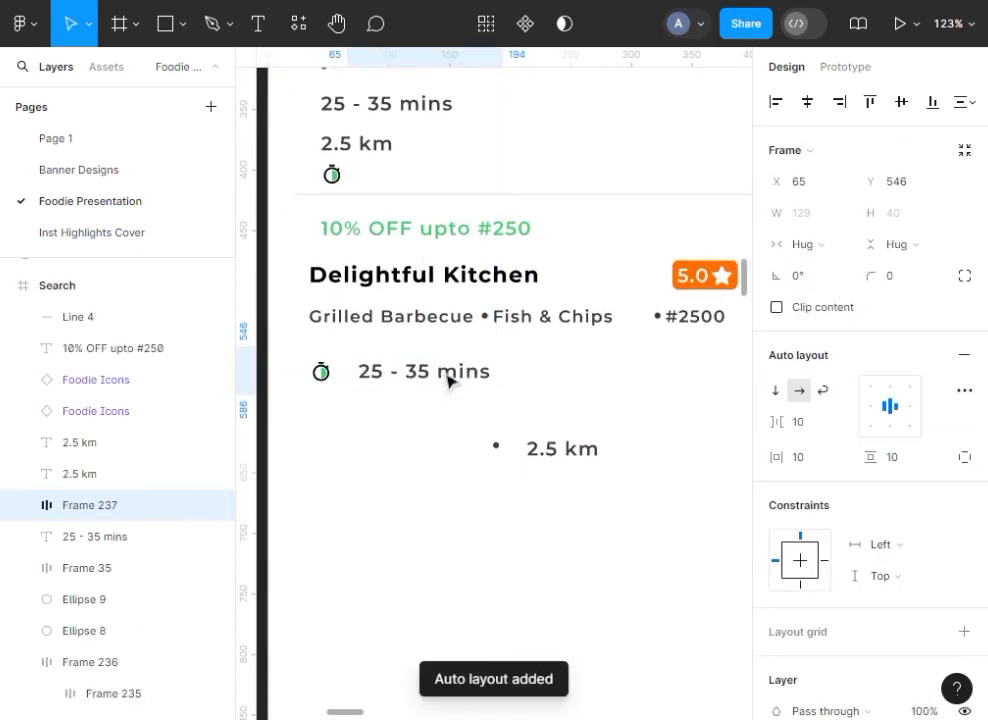
{"action": "left_click", "coordinate": [803, 462]}
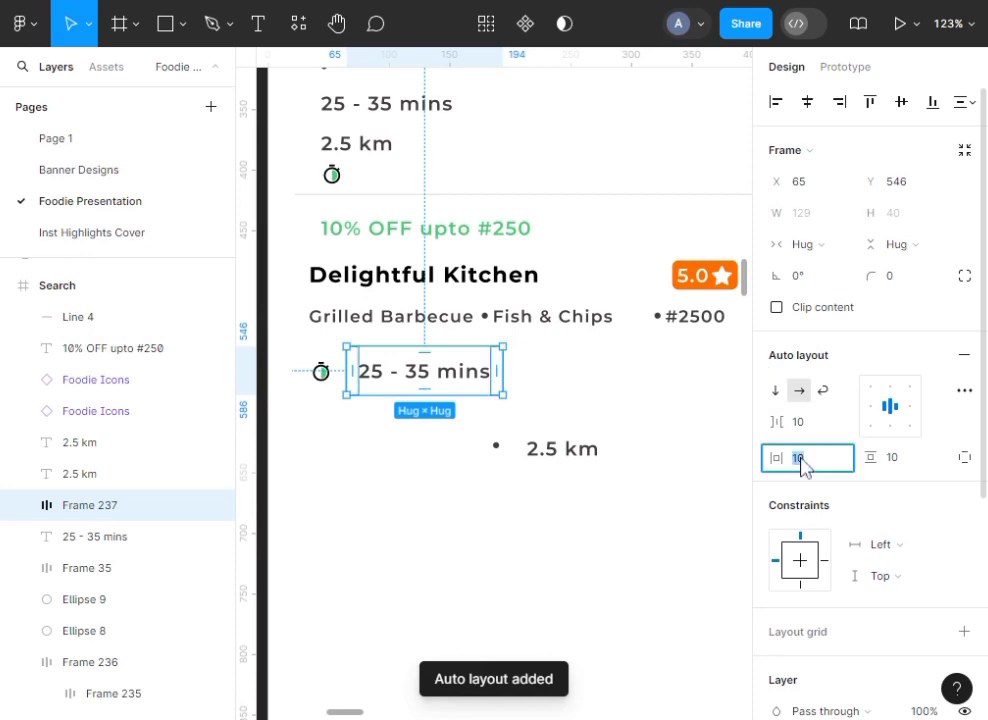
{"action": "left_click", "coordinate": [899, 460]}
{"action": "type", "text": "0"}
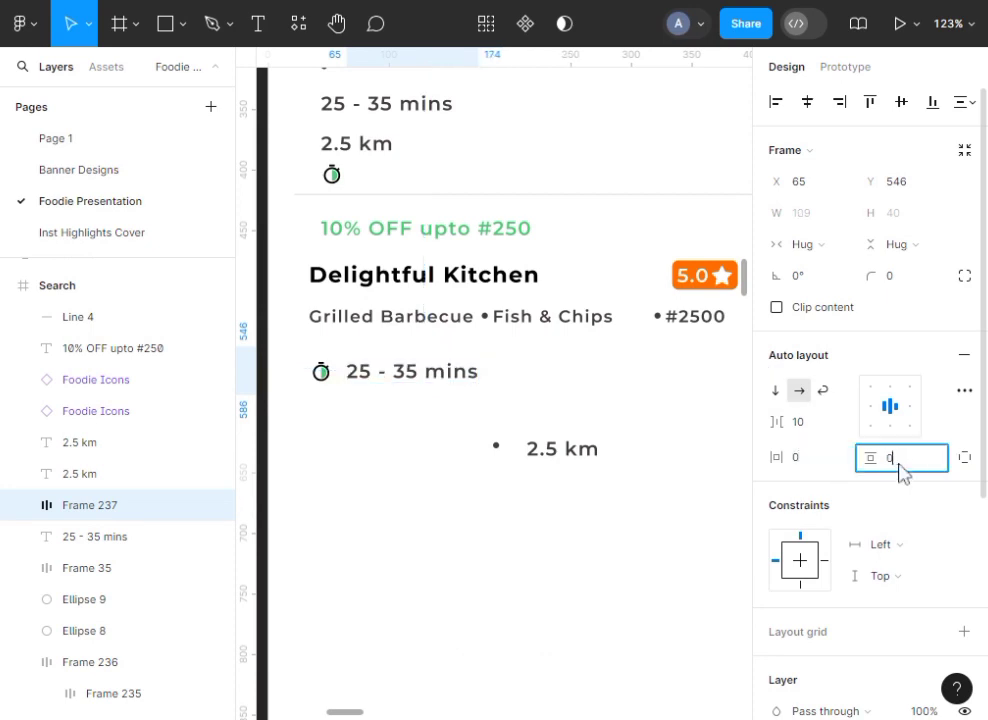
{"action": "left_click", "coordinate": [647, 463]}
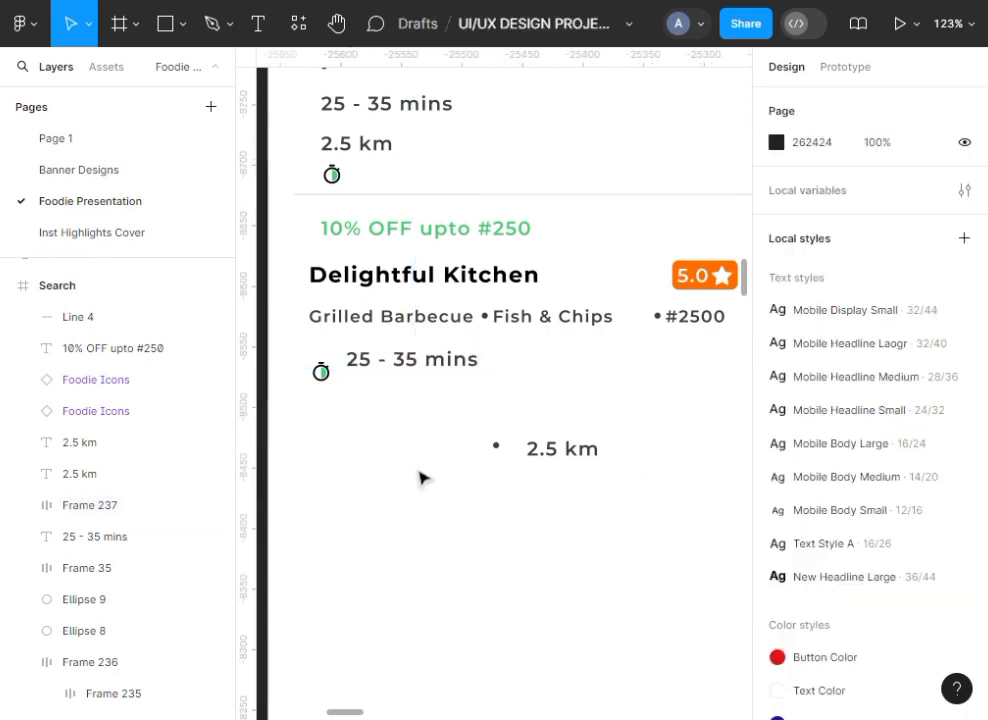
Cut the copied timer icon and paste it into the 25 - 35 mins auto layout frame
{"action": "left_click", "coordinate": [321, 373]}
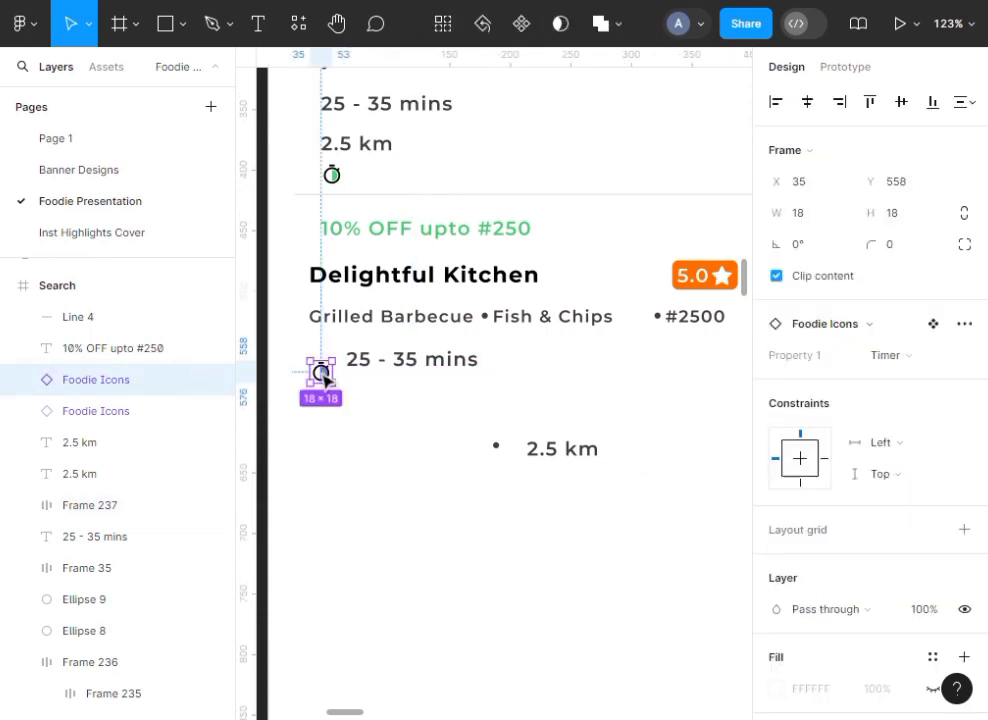
{"action": "key", "text": "Delete"}
{"action": "left_click", "coordinate": [422, 358]}
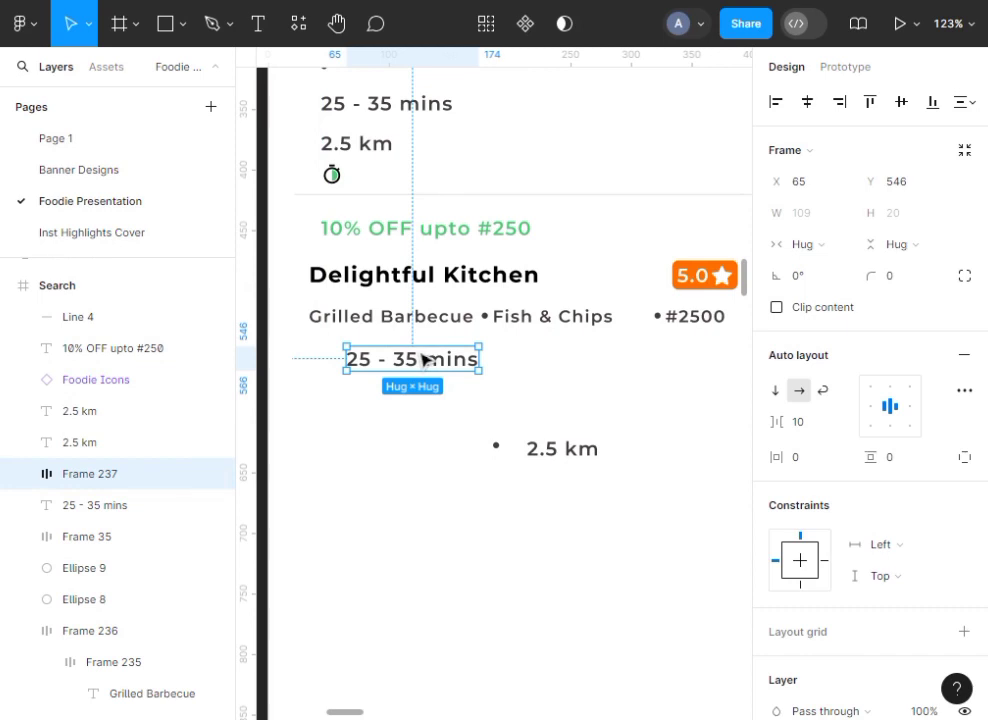
{"action": "key", "text": "ctrl+v"}
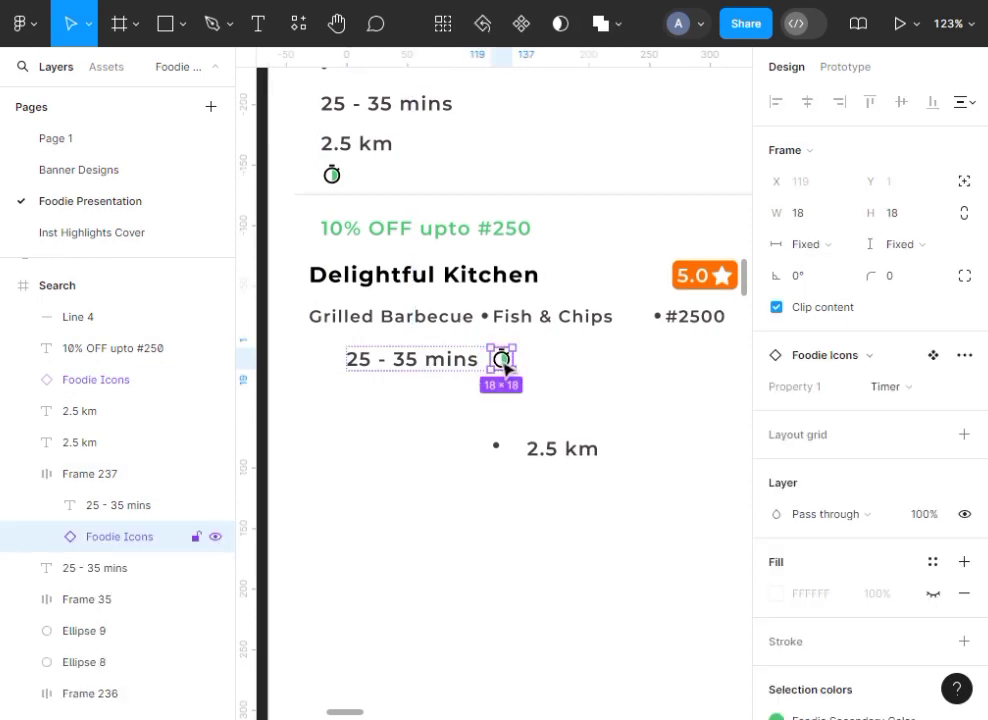
Reorder the timer icon in front of the 25 - 35 mins text within its auto layout frame
{"action": "left_click_drag", "start_coordinate": [505, 368], "coordinate": [452, 366]}
{"action": "left_click", "coordinate": [434, 381]}
{"action": "left_click", "coordinate": [427, 367]}
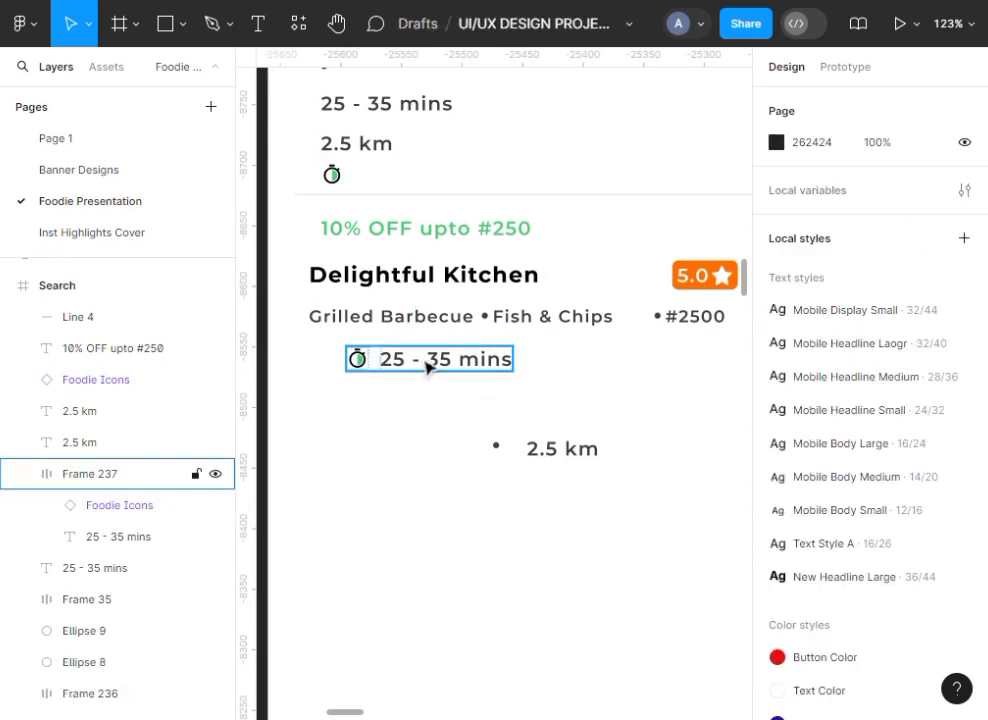
Set the width of the 25 - 35 mins text beside the timer icon to Fill container
{"action": "left_click", "coordinate": [427, 367]}
{"action": "left_click", "coordinate": [427, 367]}
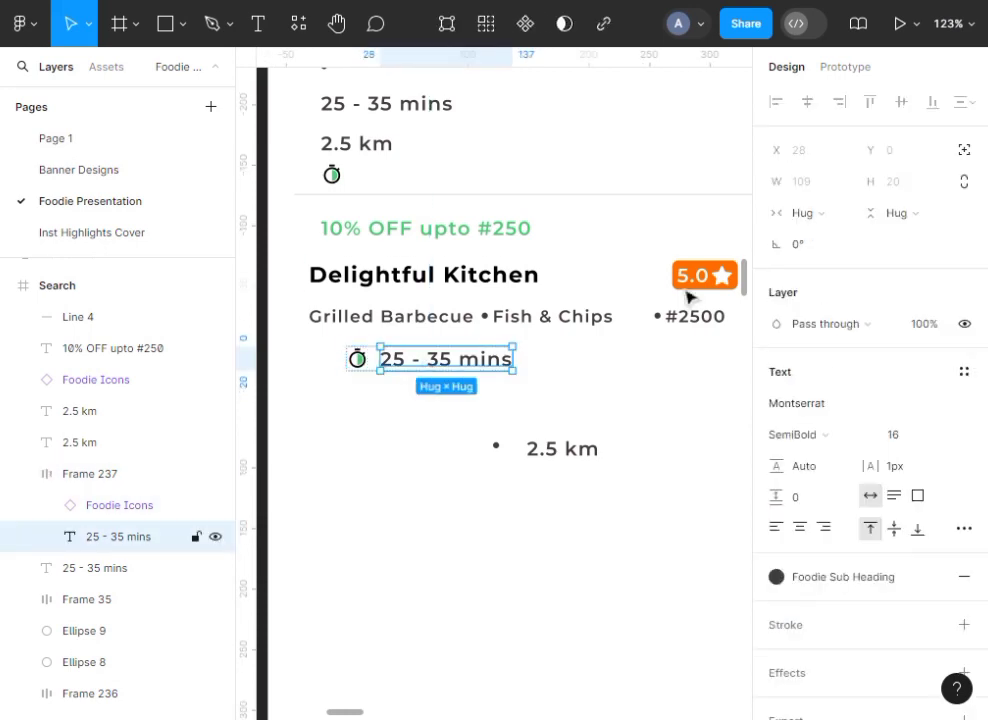
{"action": "left_click", "coordinate": [846, 218]}
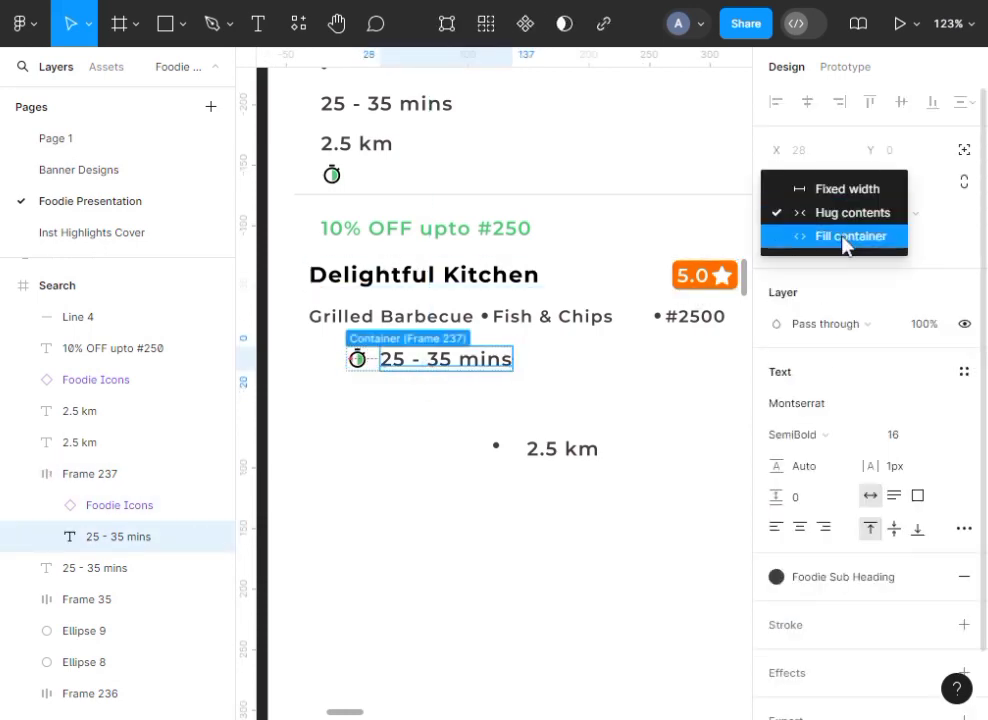
{"action": "left_click", "coordinate": [846, 240]}
{"action": "left_click", "coordinate": [427, 484]}
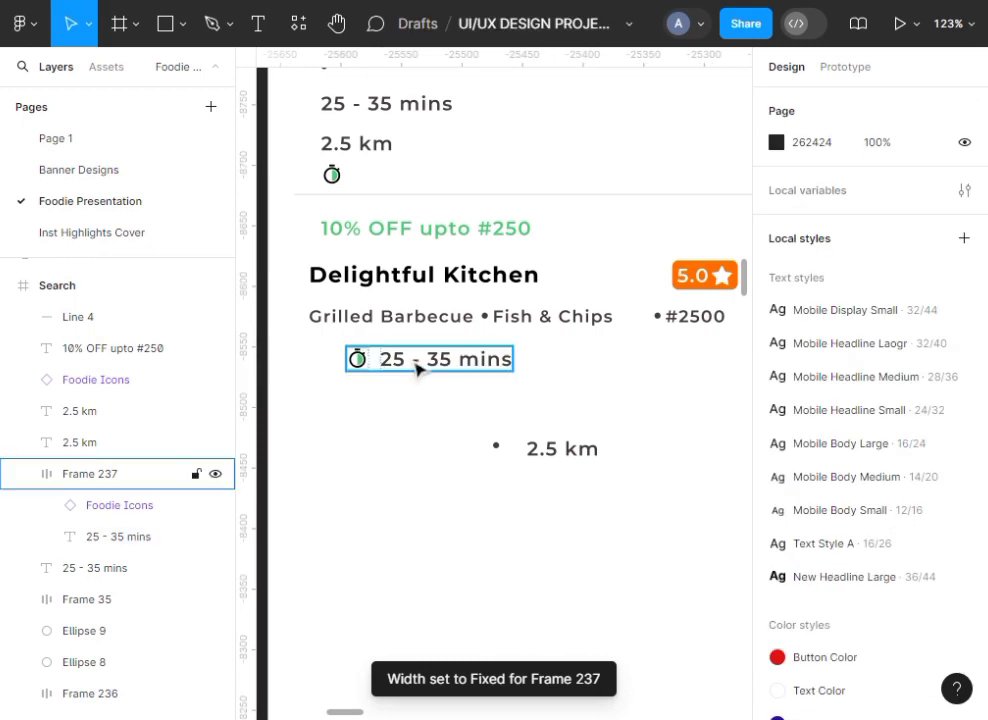
Move the 25 - 35 mins frame directly below the cuisine row to X 34, Y 547
{"action": "left_click", "coordinate": [419, 366]}
{"action": "mouse_move", "coordinate": [511, 363]}
{"action": "left_mouse_down"}
{"action": "mouse_move", "coordinate": [419, 367]}
{"action": "mouse_move", "coordinate": [515, 359]}
{"action": "left_mouse_up"}
{"action": "left_click", "coordinate": [425, 418]}
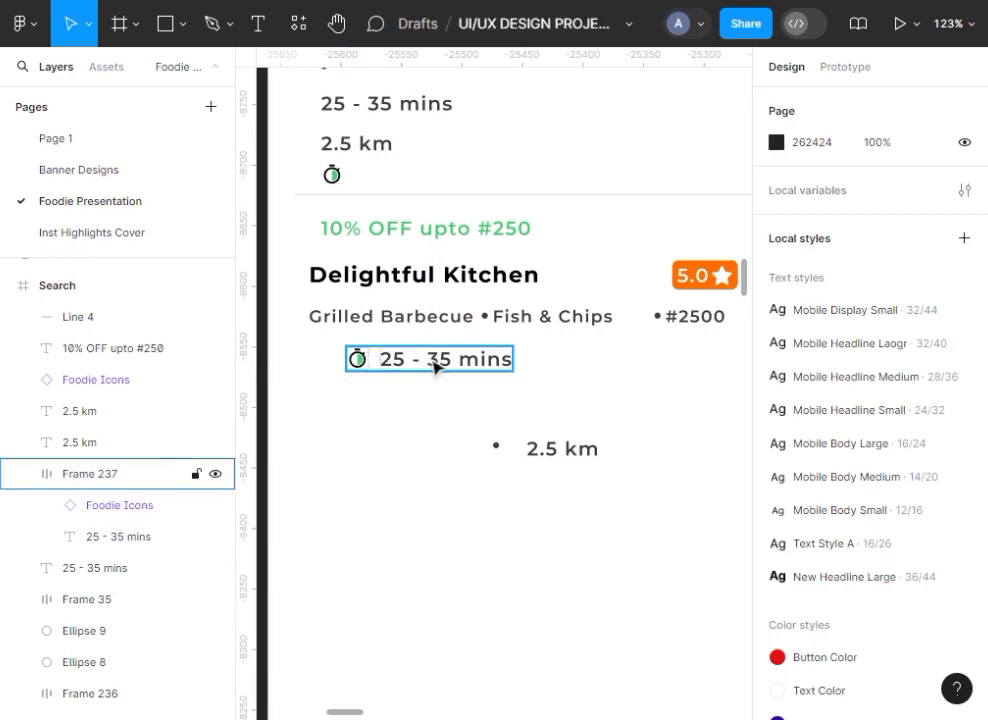
{"action": "left_click_drag", "start_coordinate": [412, 368], "coordinate": [398, 368]}
{"action": "left_click", "coordinate": [573, 430]}
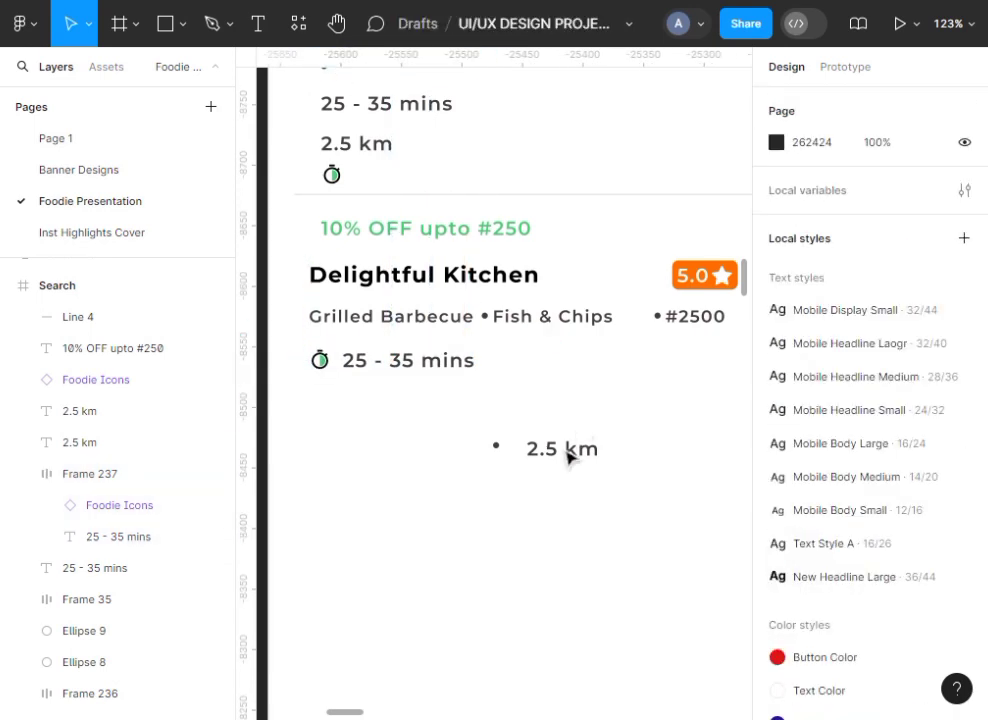
Wrap the copied 2.5 km text in an auto layout frame with horizontal and vertical padding of 0
{"action": "left_click", "coordinate": [567, 452]}
{"action": "key", "text": "shift+a"}
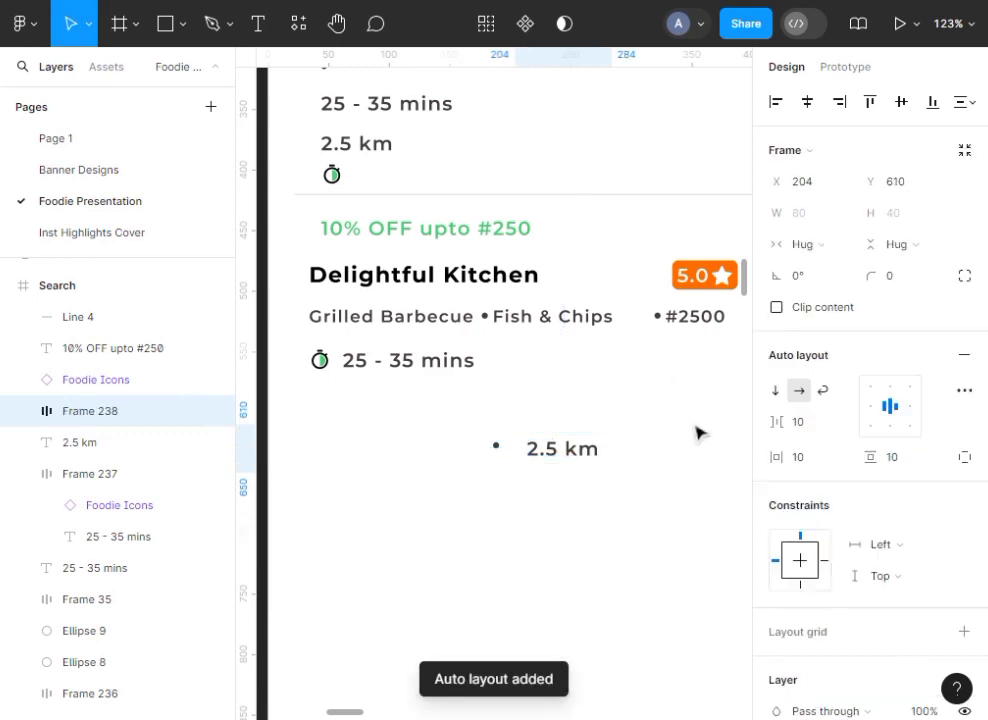
{"action": "left_click", "coordinate": [807, 460]}
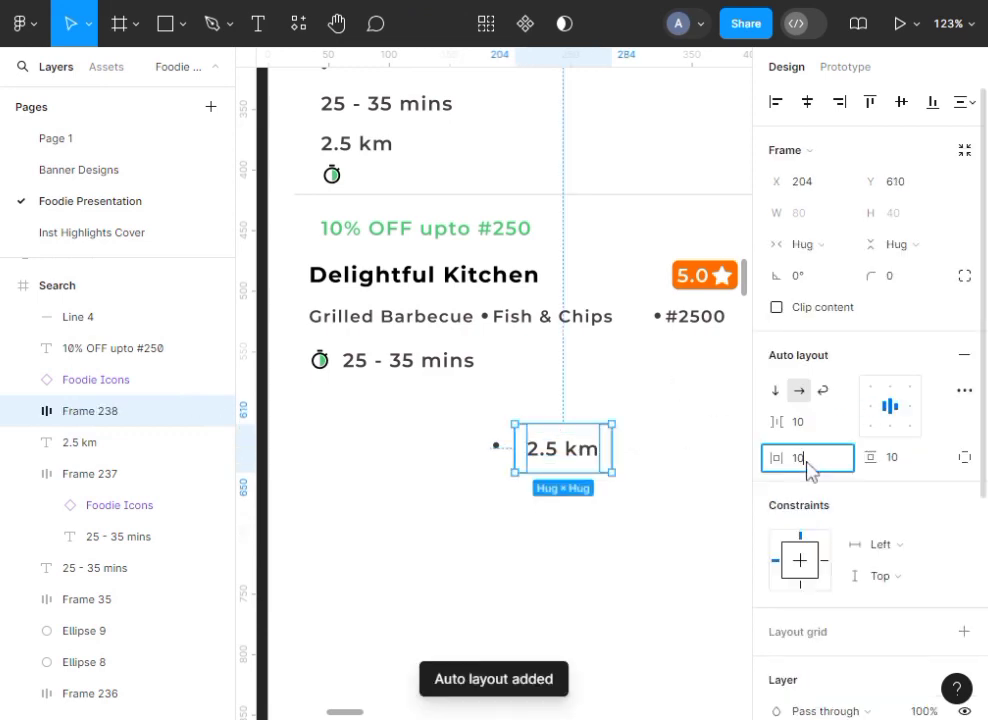
{"action": "type", "text": "0"}
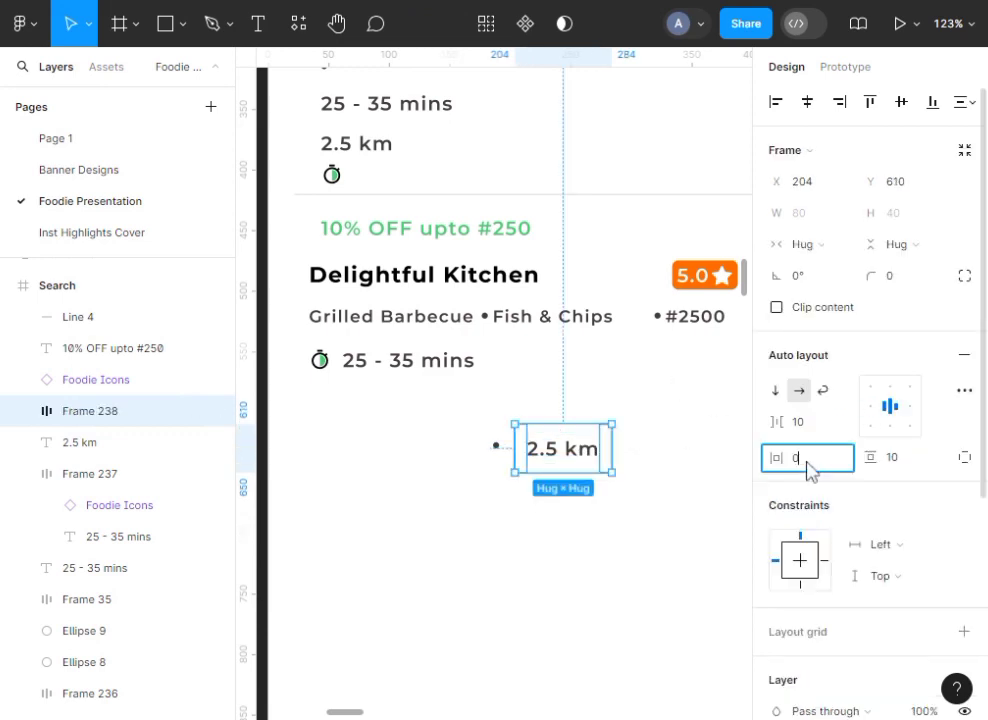
{"action": "left_click", "coordinate": [903, 460]}
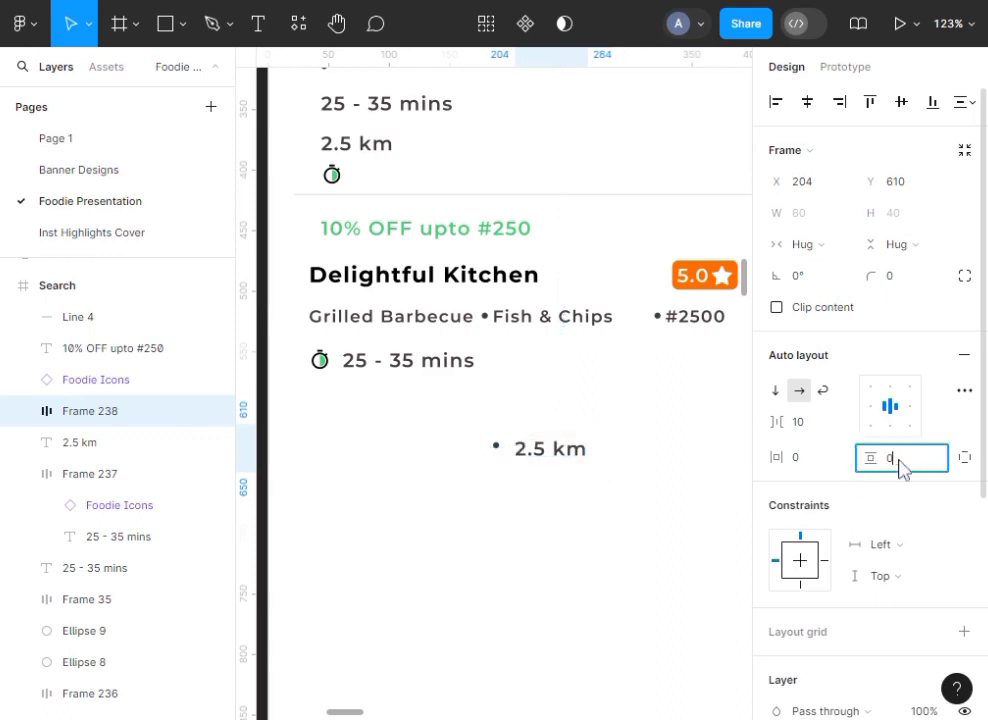
{"action": "type", "text": "0"}
{"action": "key", "text": "Return"}
{"action": "left_click", "coordinate": [537, 480]}
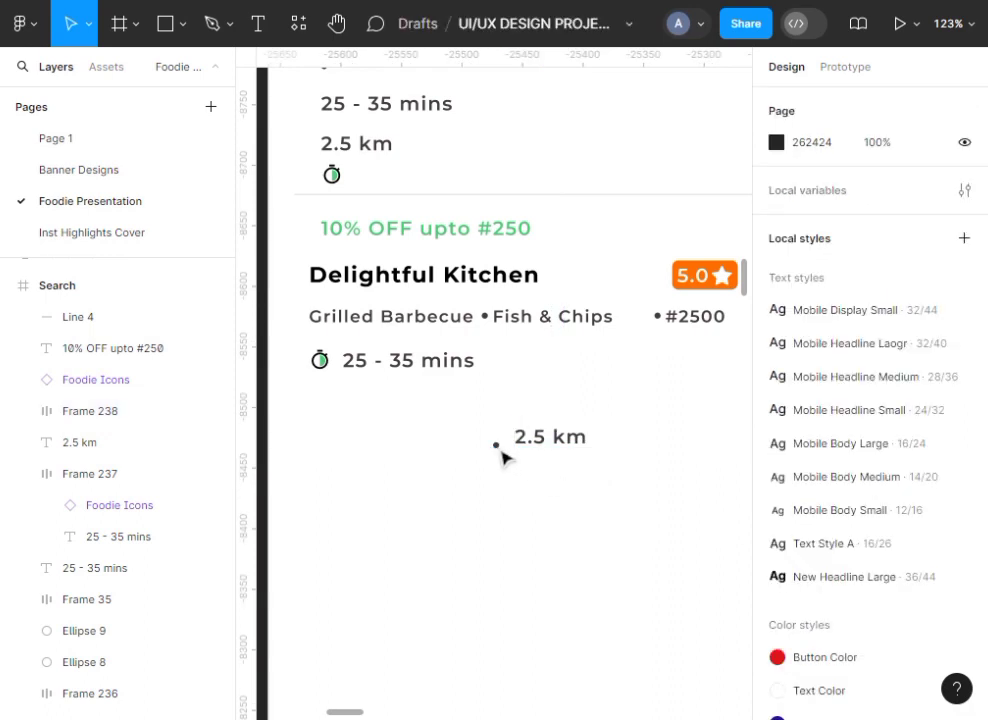
Move the loose bullet into the 2.5 km auto layout frame, in front of the text
{"action": "left_click", "coordinate": [500, 449]}
{"action": "left_click_drag", "start_coordinate": [524, 443], "coordinate": [524, 446]}
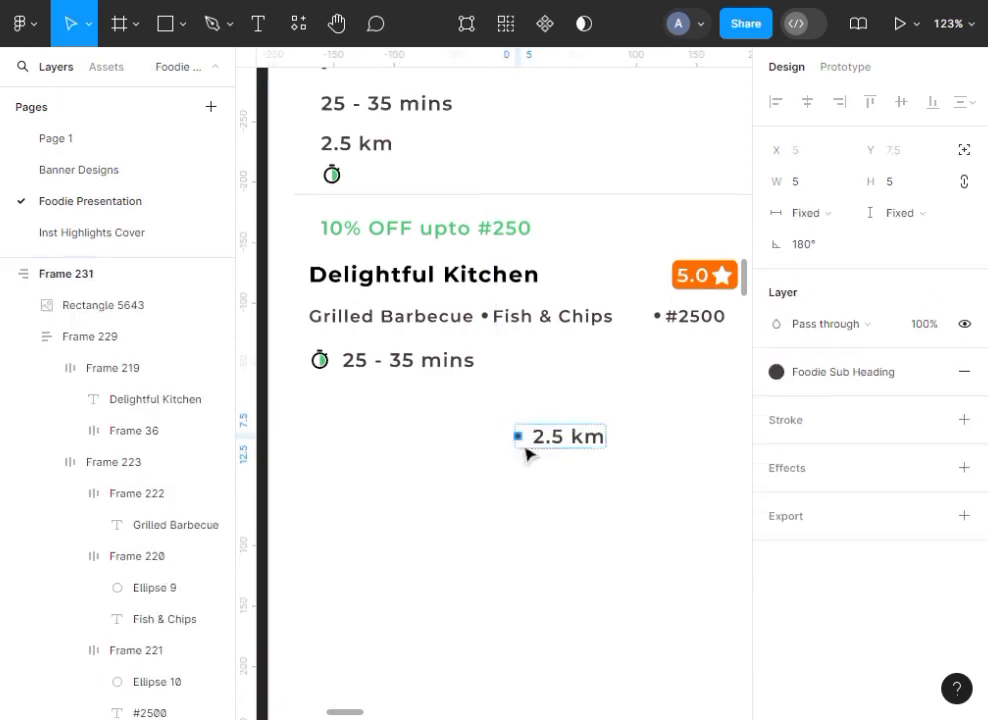
{"action": "left_click", "coordinate": [559, 436]}
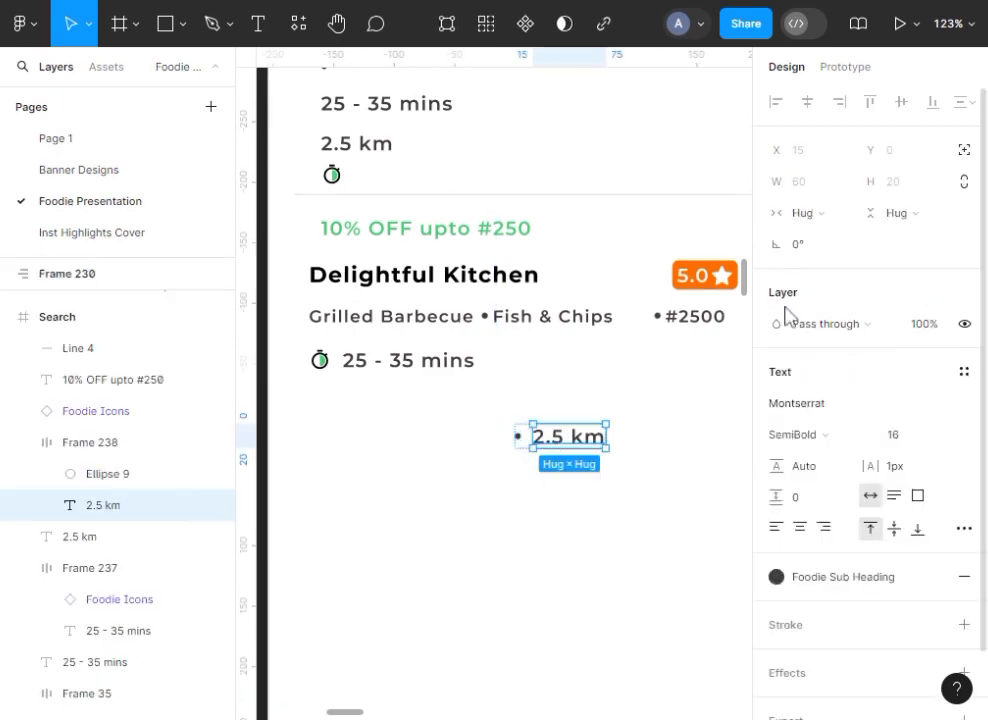
{"action": "left_click", "coordinate": [651, 521]}
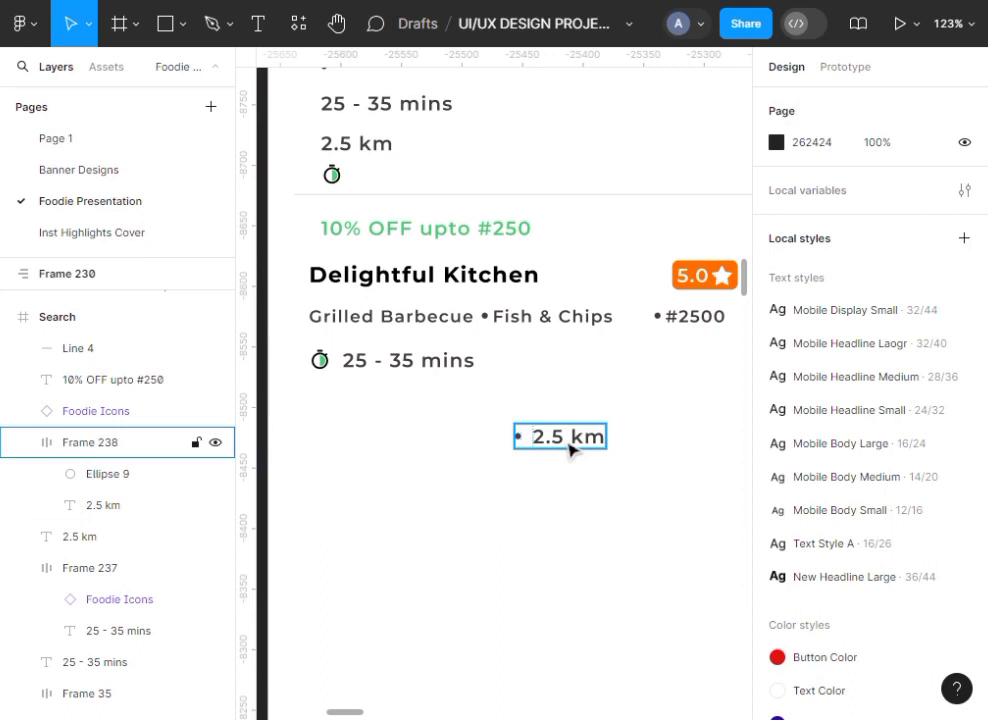
Set the spacing between the bullet and the 2.5 km text to 4
{"action": "left_click", "coordinate": [573, 446]}
{"action": "left_click", "coordinate": [800, 422]}
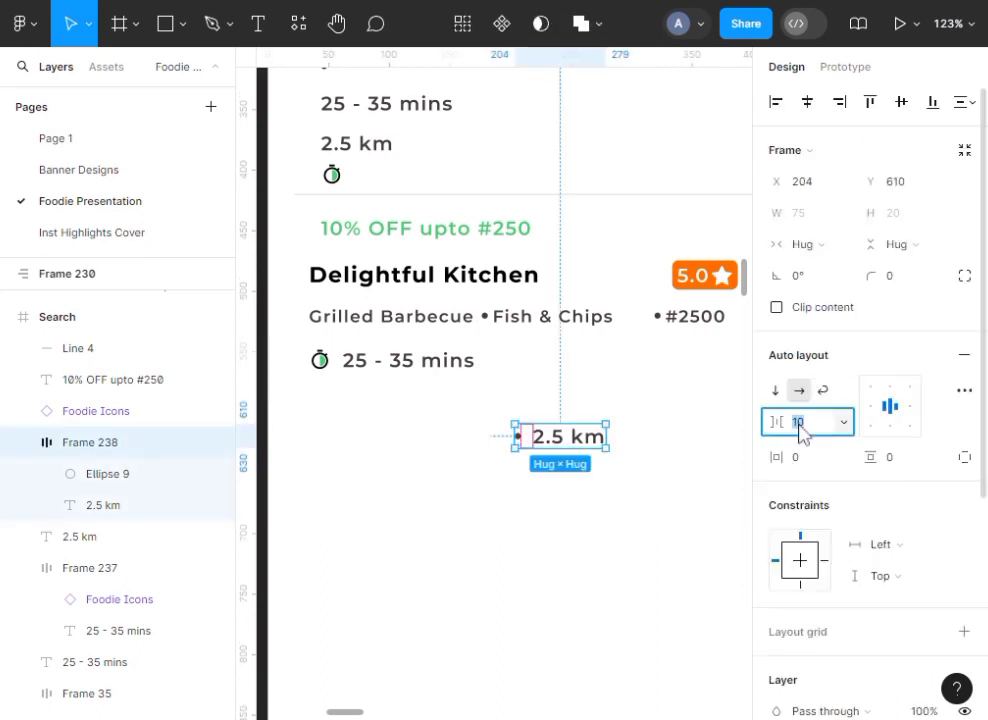
{"action": "type", "text": "4"}
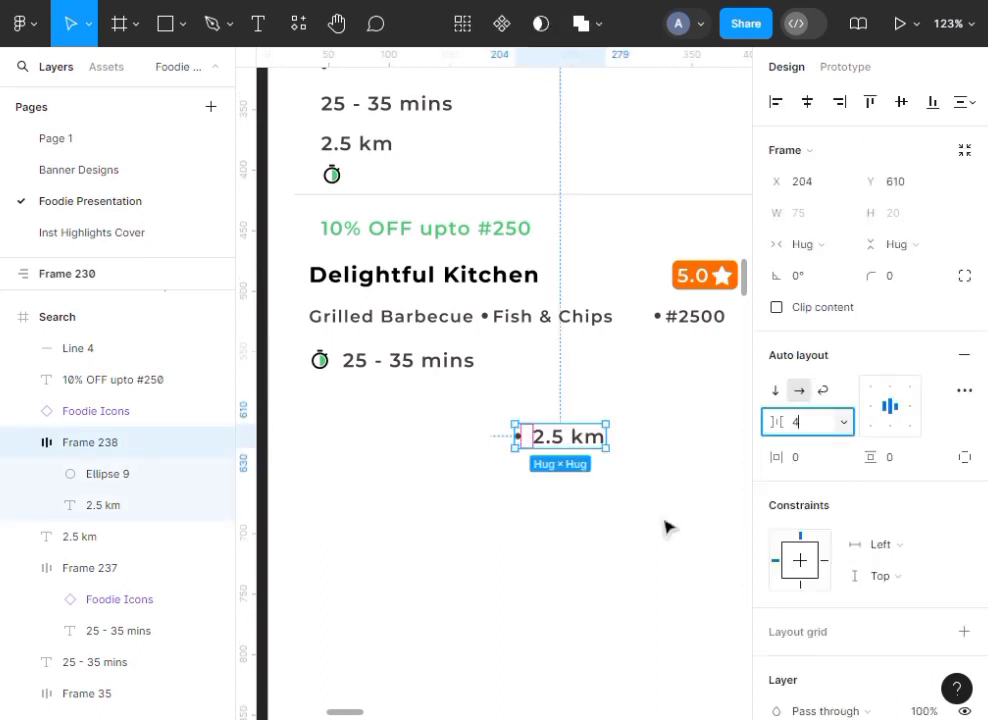
{"action": "left_click", "coordinate": [666, 525]}
Set the width of the 2.5 km text in the bulleted frame to Fill container
{"action": "left_click", "coordinate": [582, 444]}
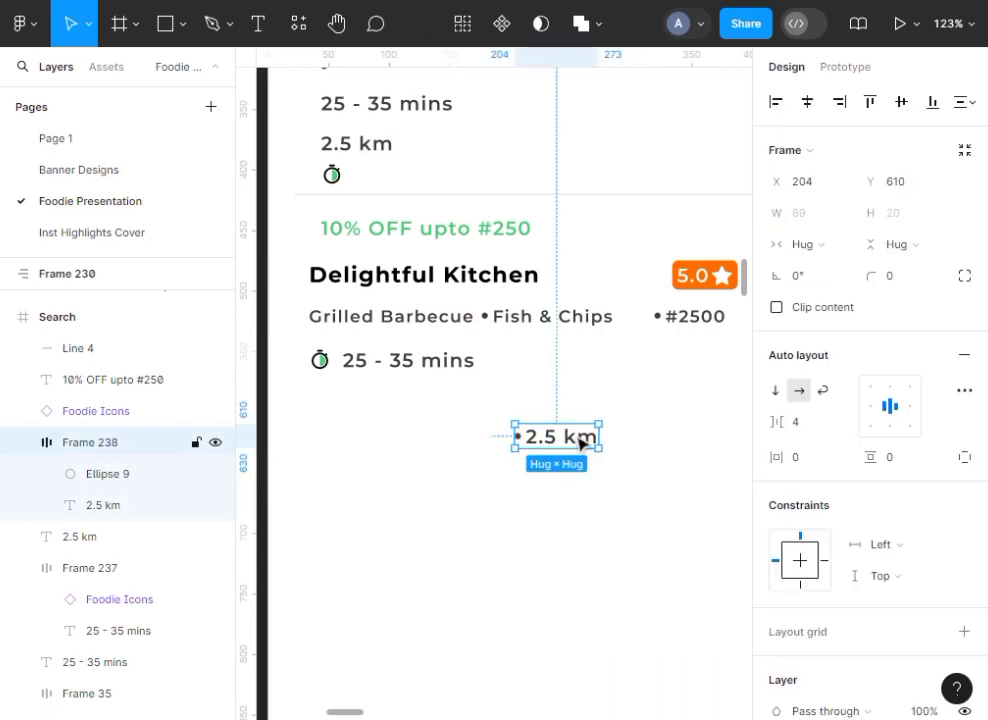
{"action": "double_click", "coordinate": [582, 442]}
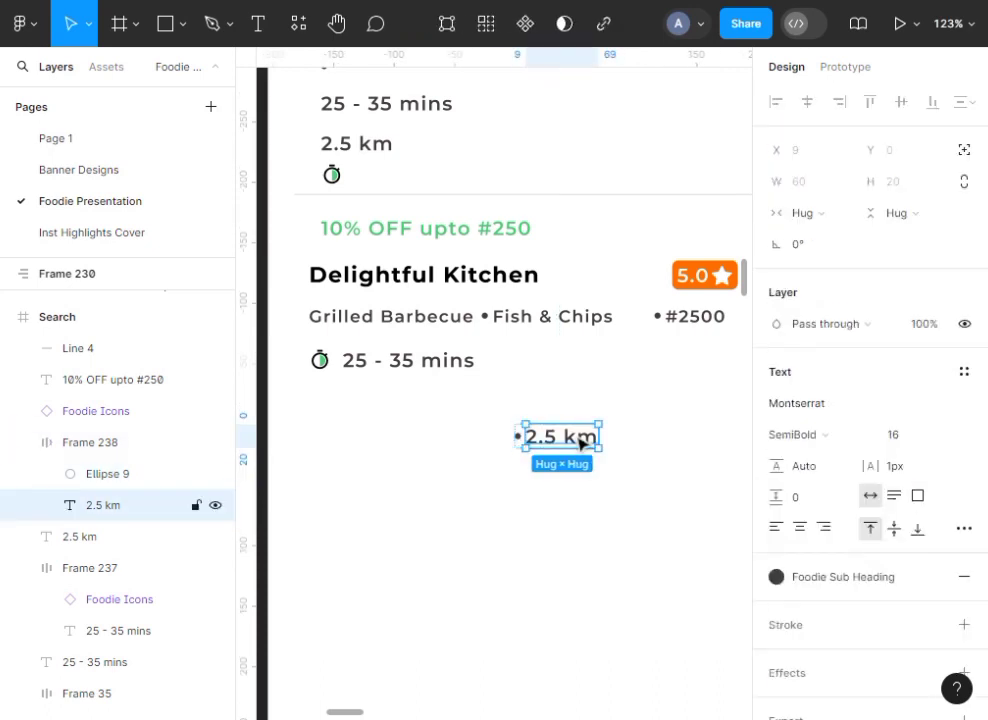
{"action": "left_click", "coordinate": [845, 222]}
{"action": "left_click", "coordinate": [833, 238]}
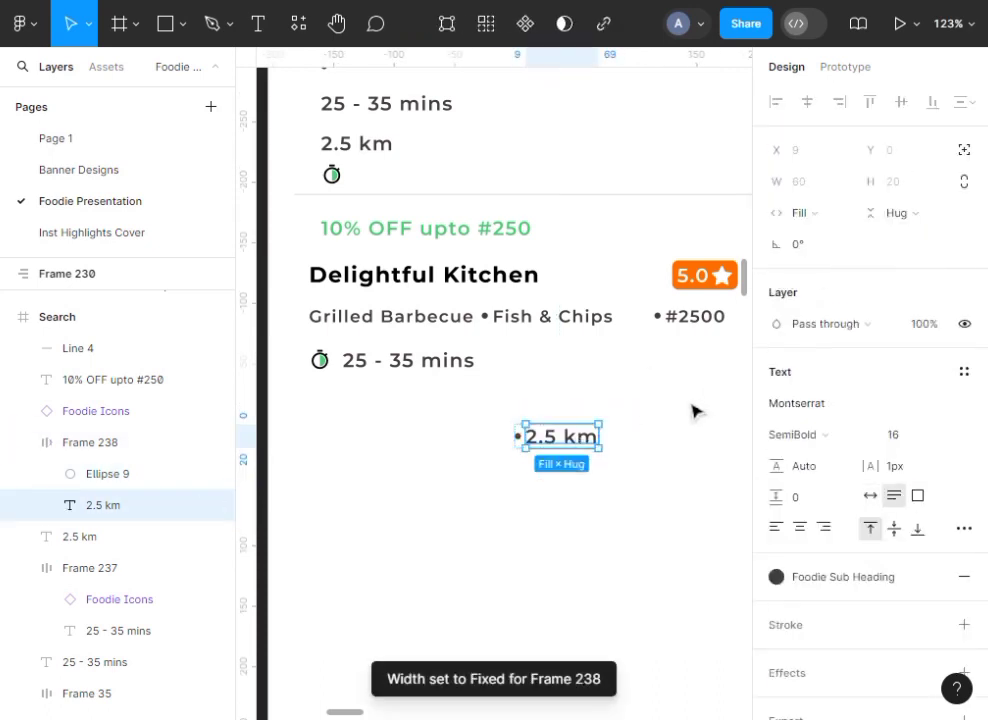
{"action": "left_click", "coordinate": [651, 519]}
Move the bulleted 2.5 km frame up beside the 25 - 35 mins frame
{"action": "left_click", "coordinate": [597, 440]}
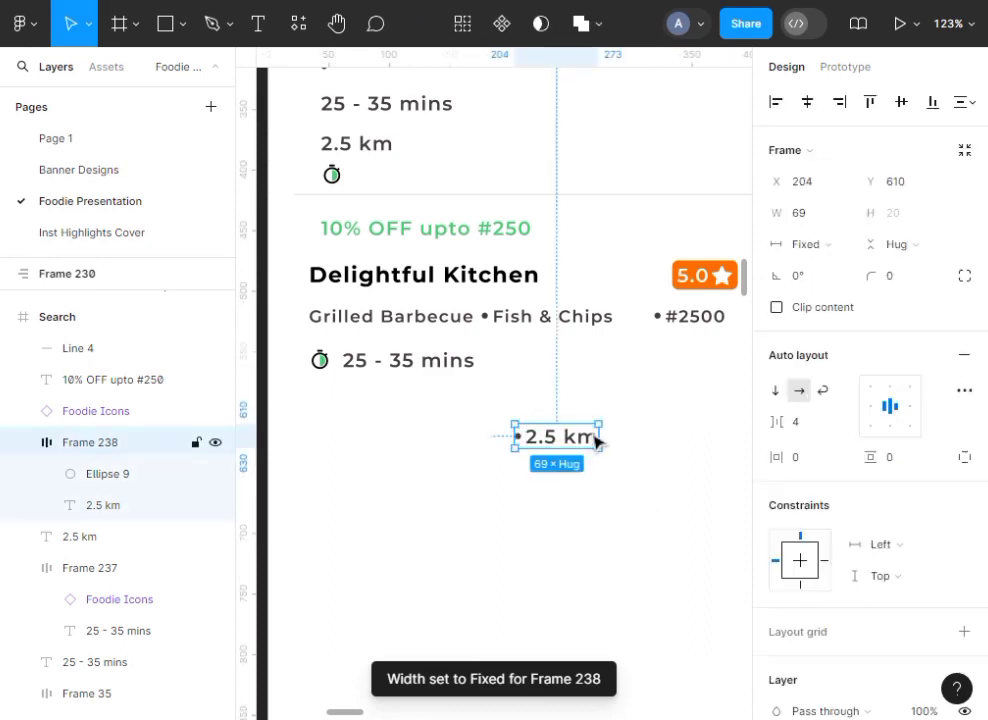
{"action": "left_click_drag", "start_coordinate": [605, 434], "coordinate": [570, 381]}
{"action": "left_click", "coordinate": [597, 523]}
Set the spacing between the timer icon and the 25 - 35 mins text to 4
{"action": "left_click", "coordinate": [399, 362]}
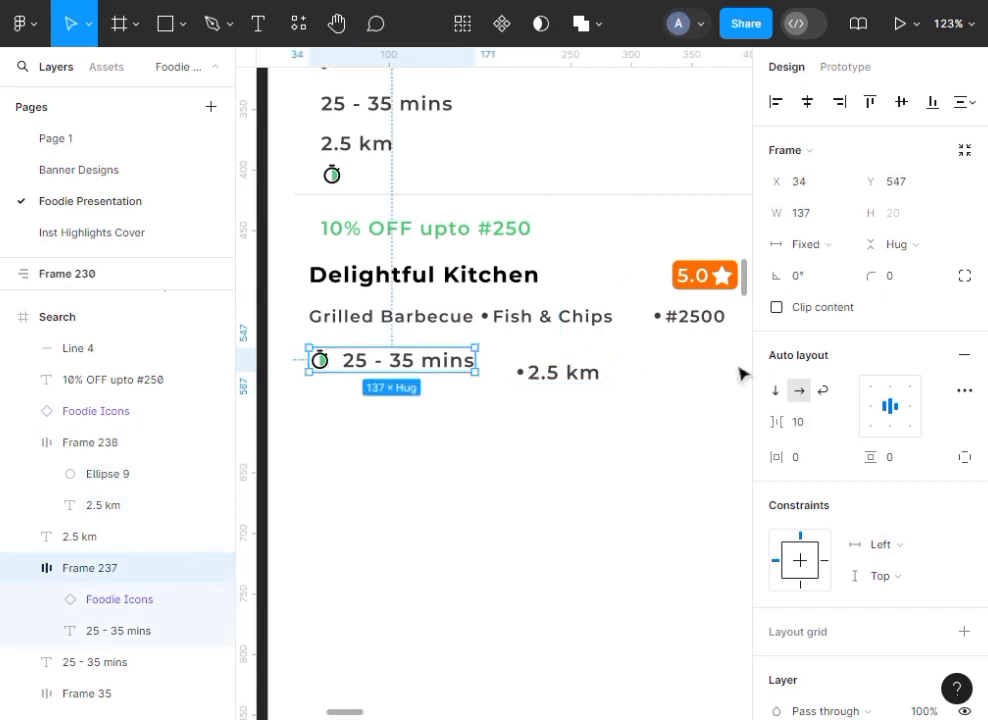
{"action": "left_click", "coordinate": [810, 436]}
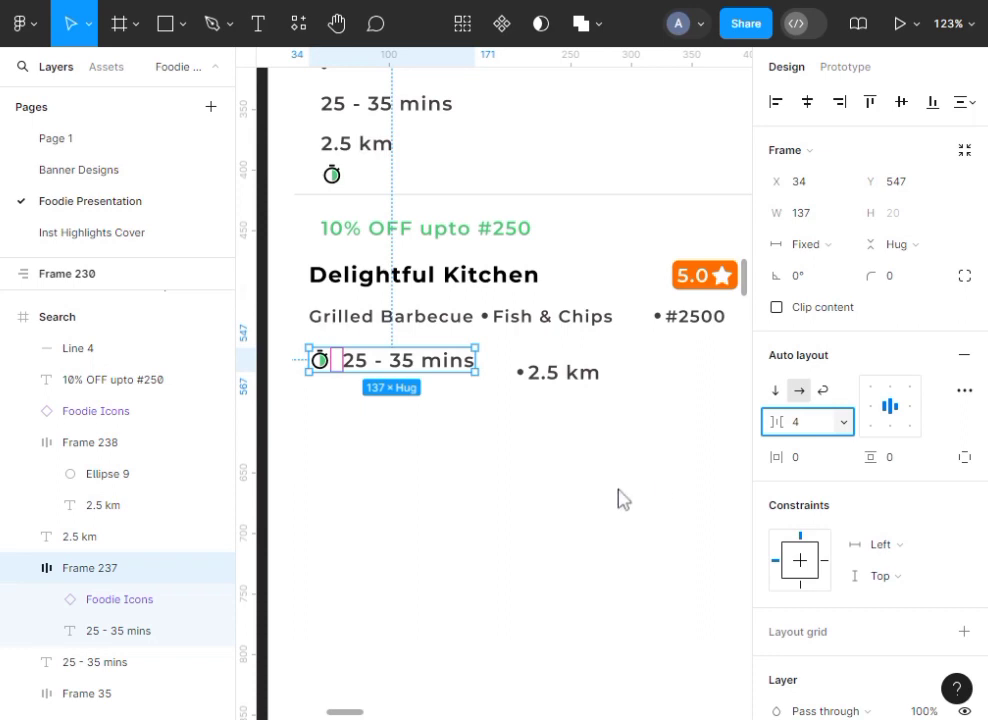
{"action": "left_click", "coordinate": [492, 460]}
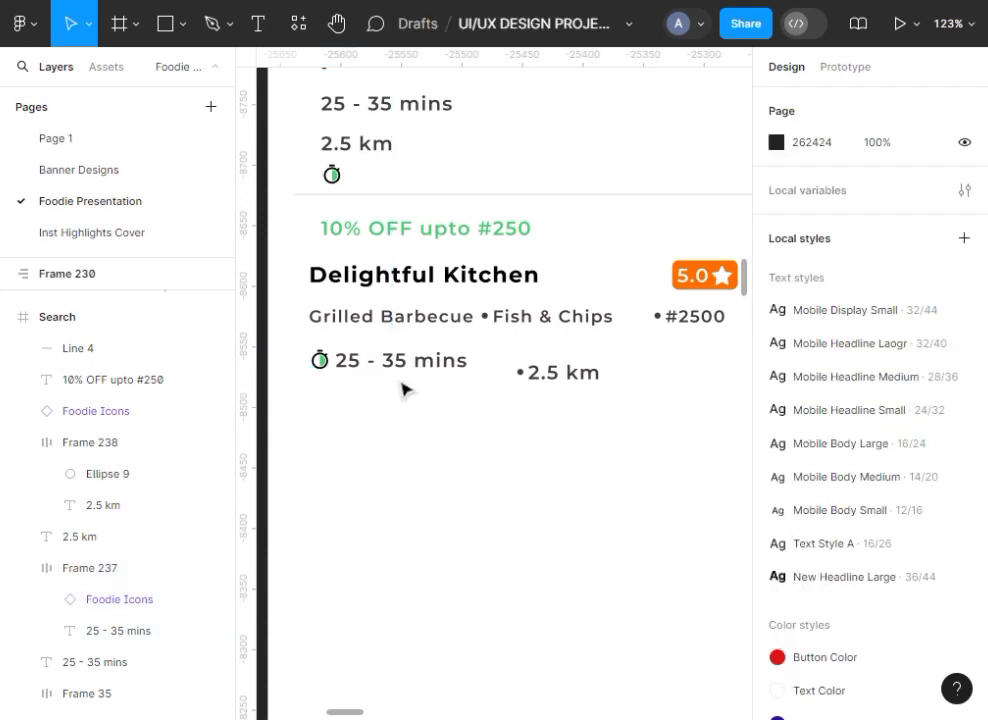
Line up the 25 - 35 mins and 2.5 km frames side by side at Y 559, 26 apart
{"action": "left_click_drag", "start_coordinate": [397, 371], "coordinate": [447, 398]}
{"action": "left_click", "coordinate": [509, 417]}
{"action": "left_click_drag", "start_coordinate": [523, 379], "coordinate": [536, 385]}
{"action": "left_click", "coordinate": [338, 355]}
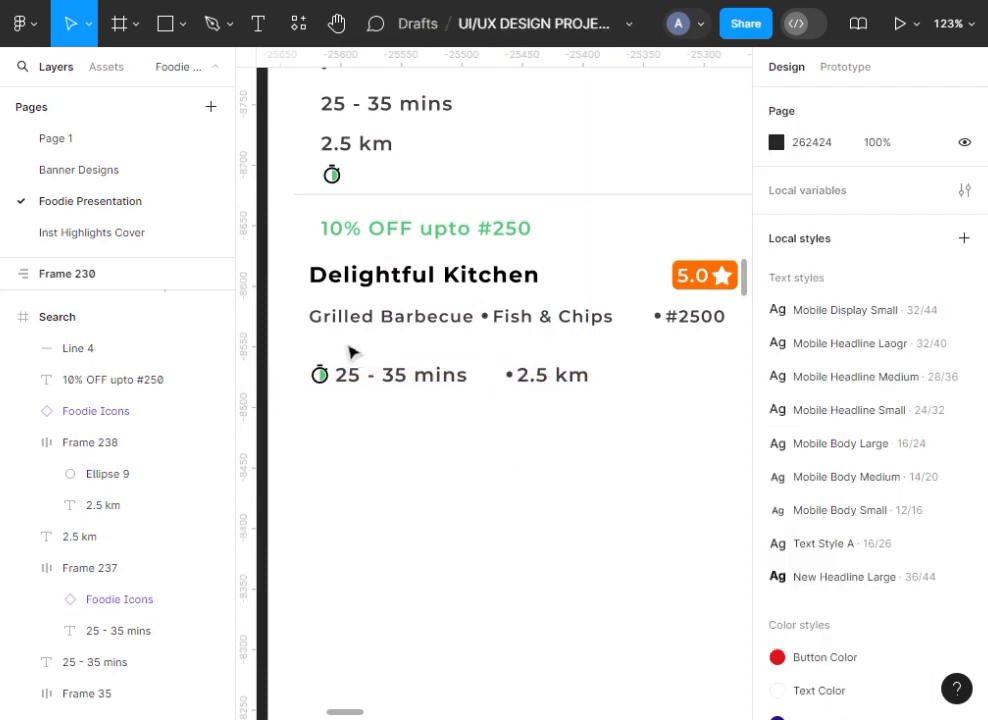
Wrap the delivery time and distance frames together in a horizontal auto layout frame aligned left and vertically centred
{"action": "left_click_drag", "start_coordinate": [297, 360], "coordinate": [630, 420]}
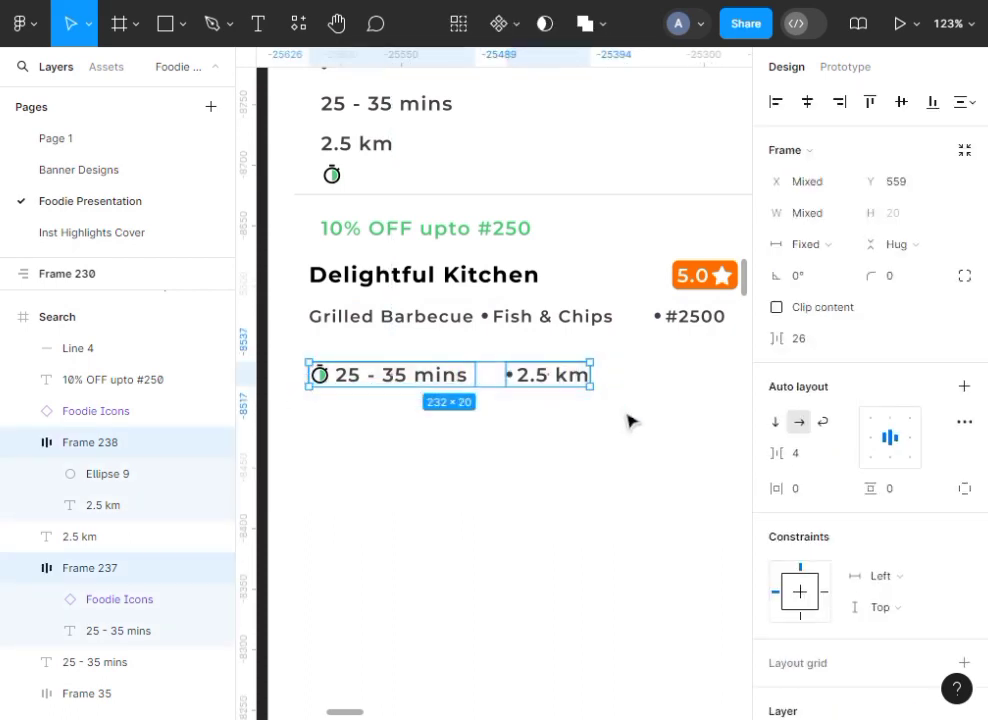
{"action": "key", "text": "shift+a"}
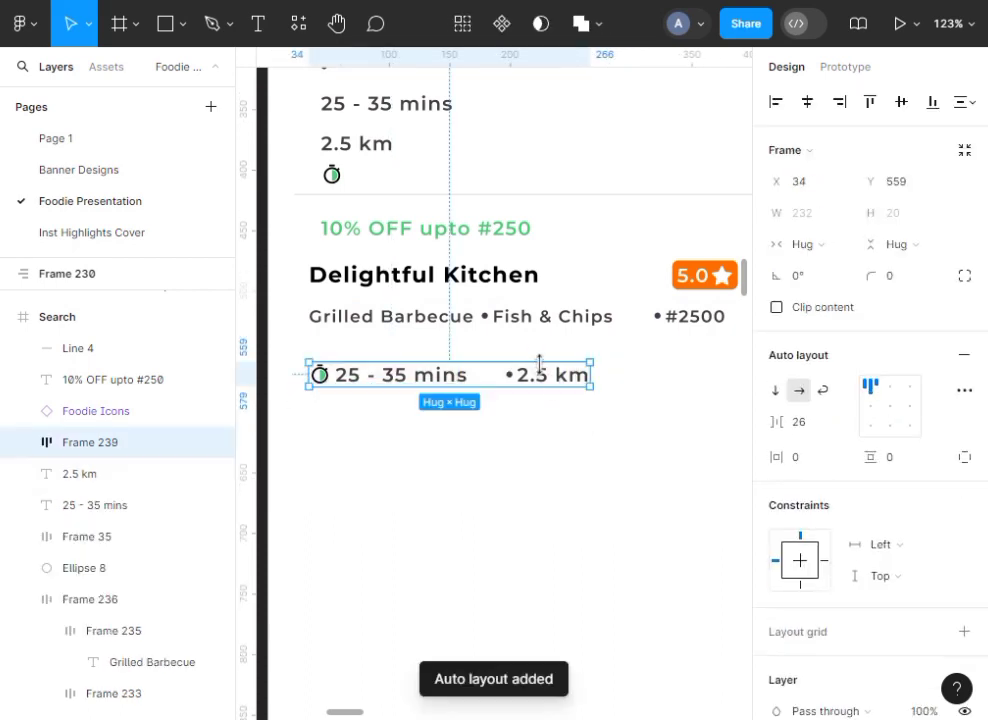
{"action": "left_click", "coordinate": [871, 407]}
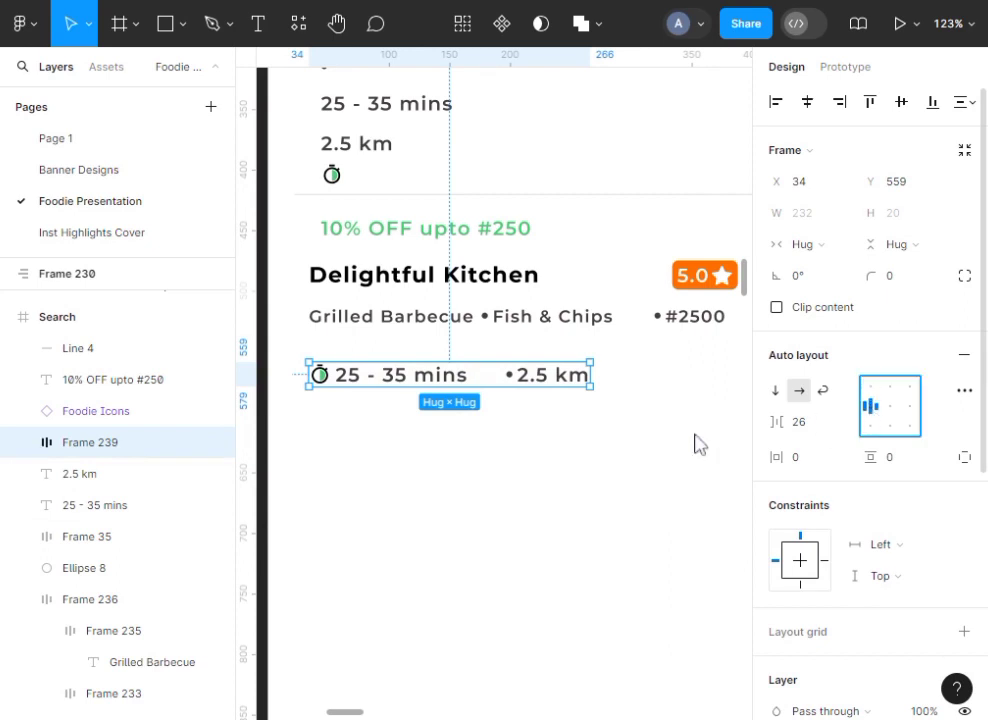
{"action": "left_click", "coordinate": [558, 460]}
Set the widths of the nested 2.5 km and 25 - 35 mins frames to Fill container
{"action": "left_click", "coordinate": [524, 386]}
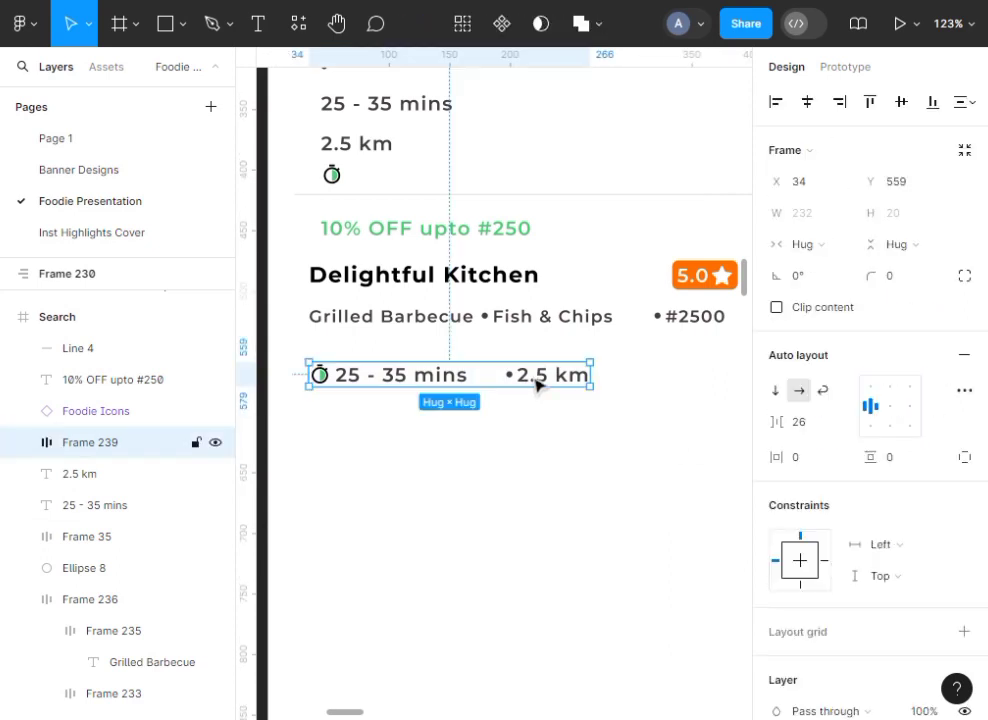
{"action": "left_click", "coordinate": [540, 378]}
{"action": "left_click", "coordinate": [840, 245]}
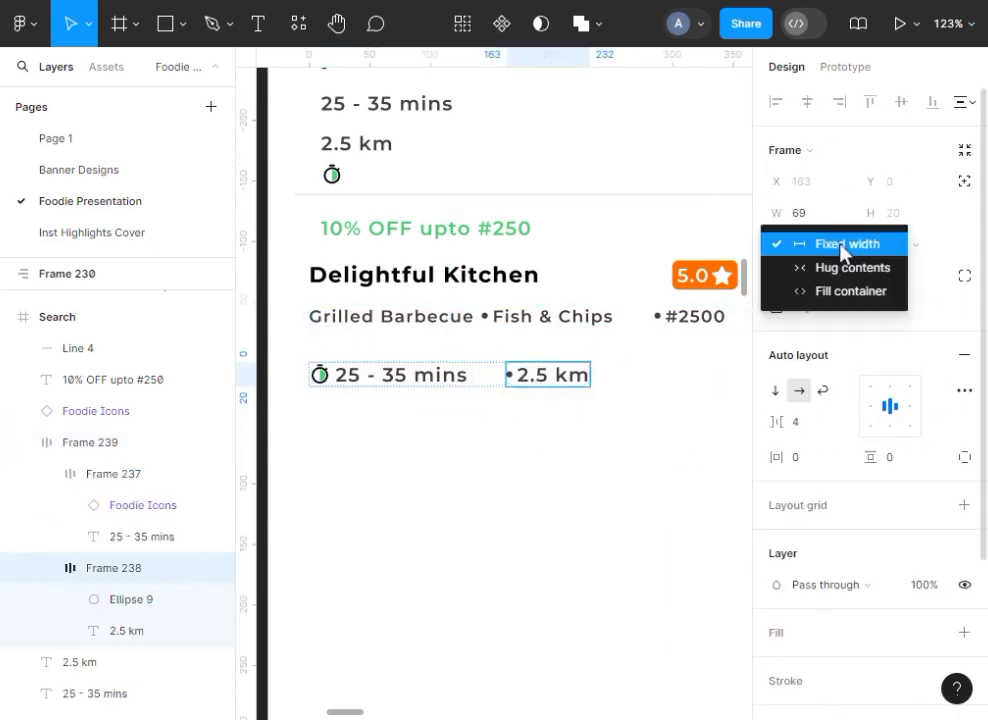
{"action": "left_click", "coordinate": [836, 292]}
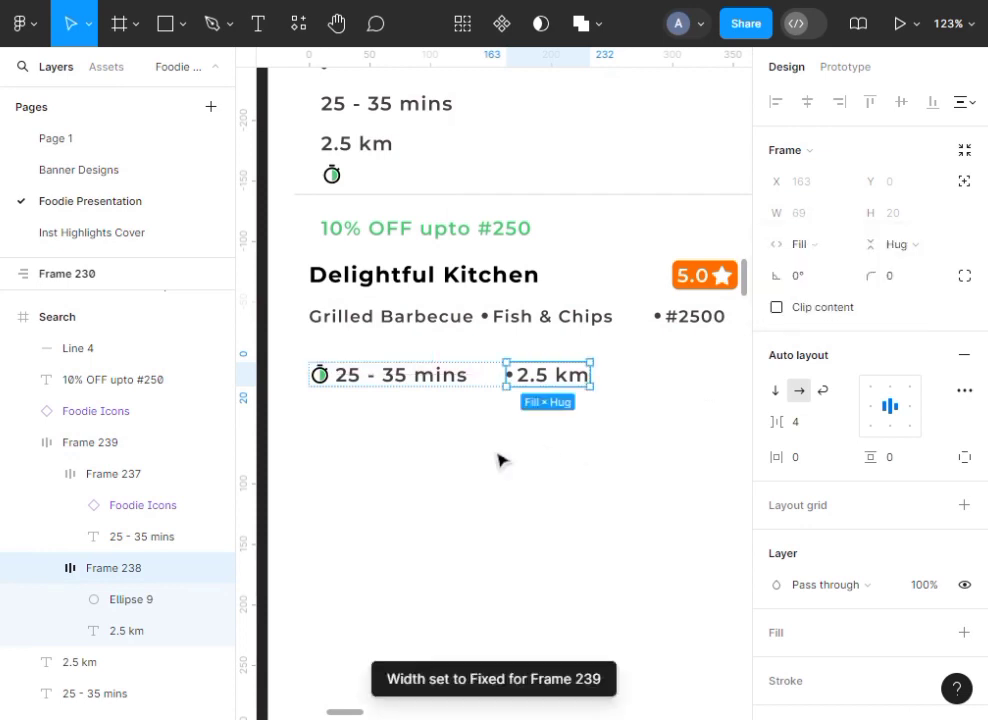
{"action": "left_click", "coordinate": [420, 388]}
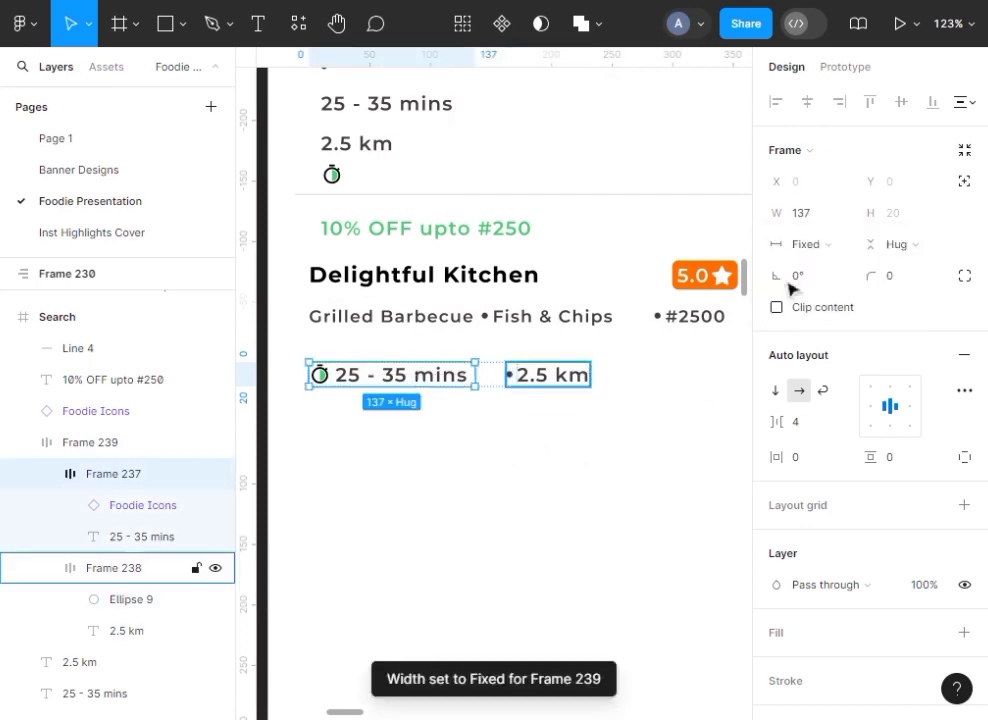
{"action": "left_click", "coordinate": [846, 246]}
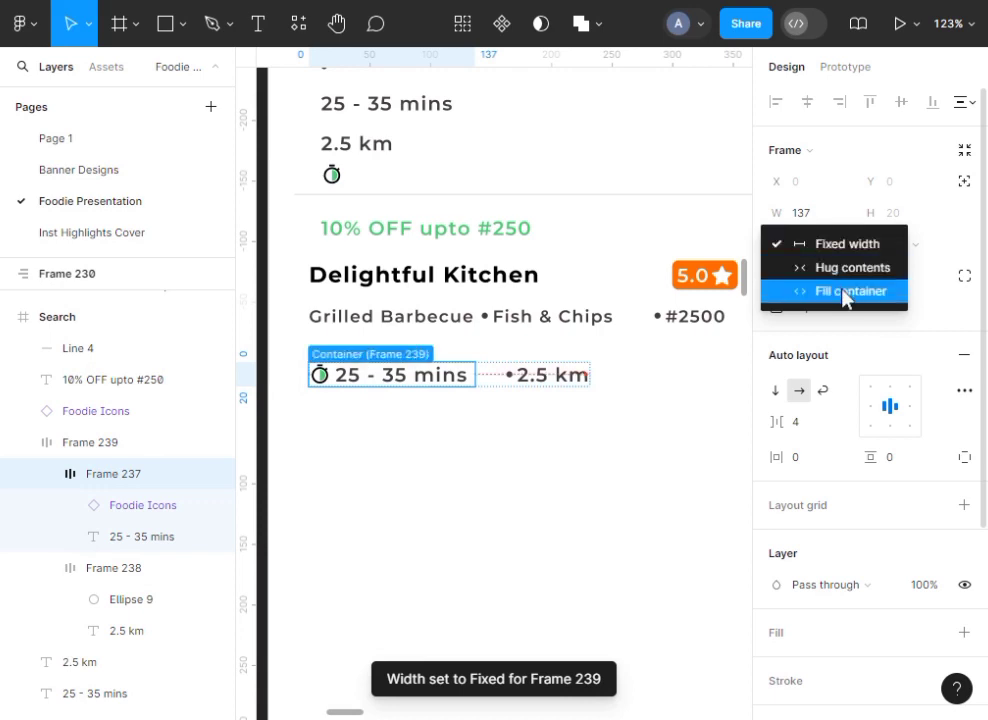
{"action": "left_click", "coordinate": [846, 292]}
{"action": "left_click", "coordinate": [549, 450]}
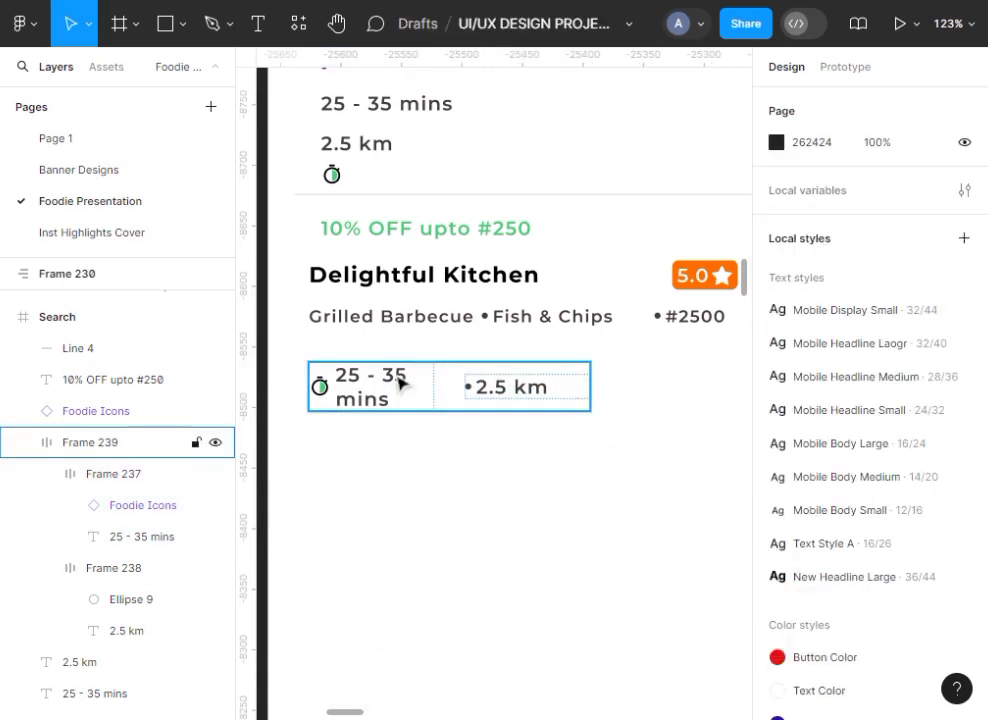
Widen the combined delivery time and distance frame to 290 and set its item spacing to 5
{"action": "left_click", "coordinate": [510, 380]}
{"action": "left_click_drag", "start_coordinate": [603, 379], "coordinate": [660, 377]}
{"action": "left_click", "coordinate": [633, 445]}
{"action": "left_click", "coordinate": [567, 375]}
{"action": "left_click", "coordinate": [804, 421]}
{"action": "type", "text": "5"}
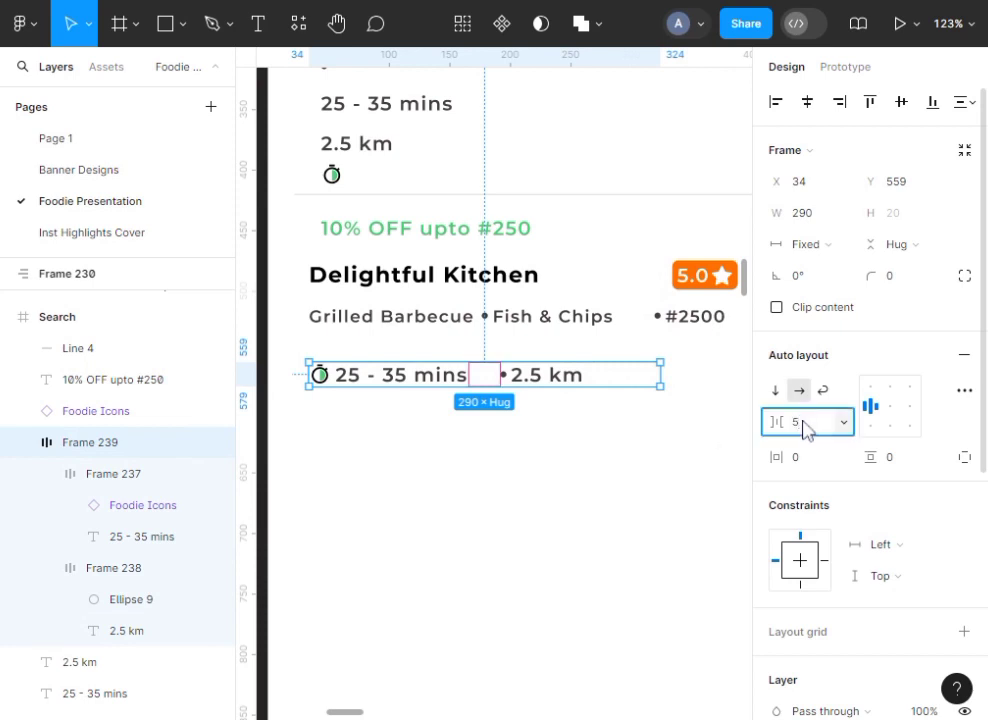
{"action": "left_click", "coordinate": [539, 493]}
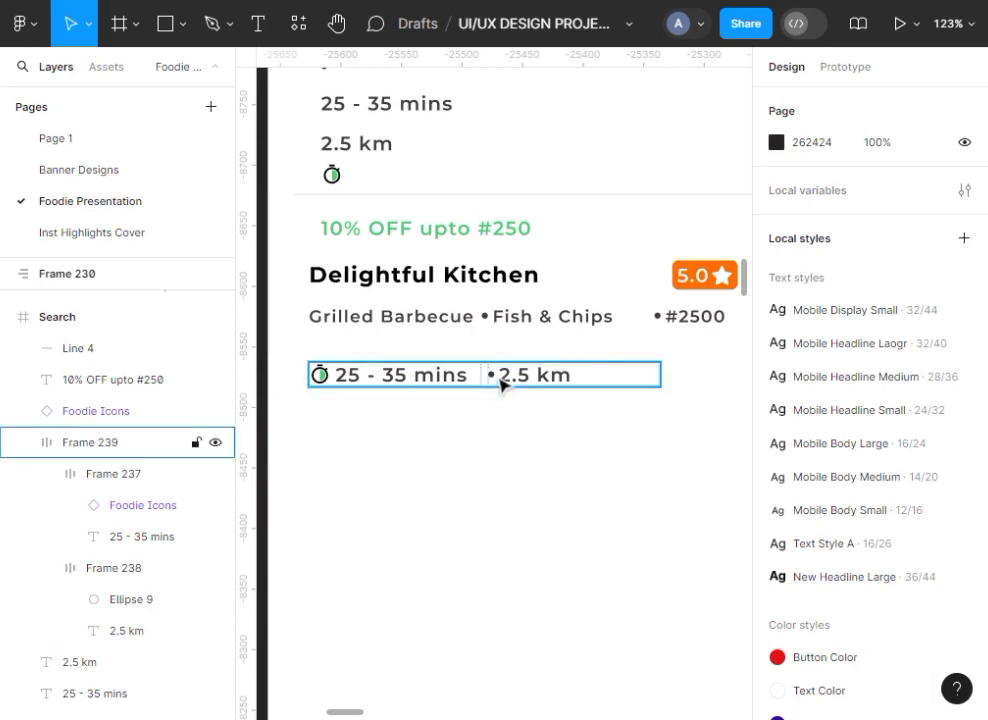
Move the combined delivery time and distance frame up, closer to the cuisine and price row
{"action": "left_click", "coordinate": [503, 384]}
{"action": "left_click", "coordinate": [496, 450]}
{"action": "left_click_drag", "start_coordinate": [503, 384], "coordinate": [503, 370]}
{"action": "left_click", "coordinate": [523, 474]}
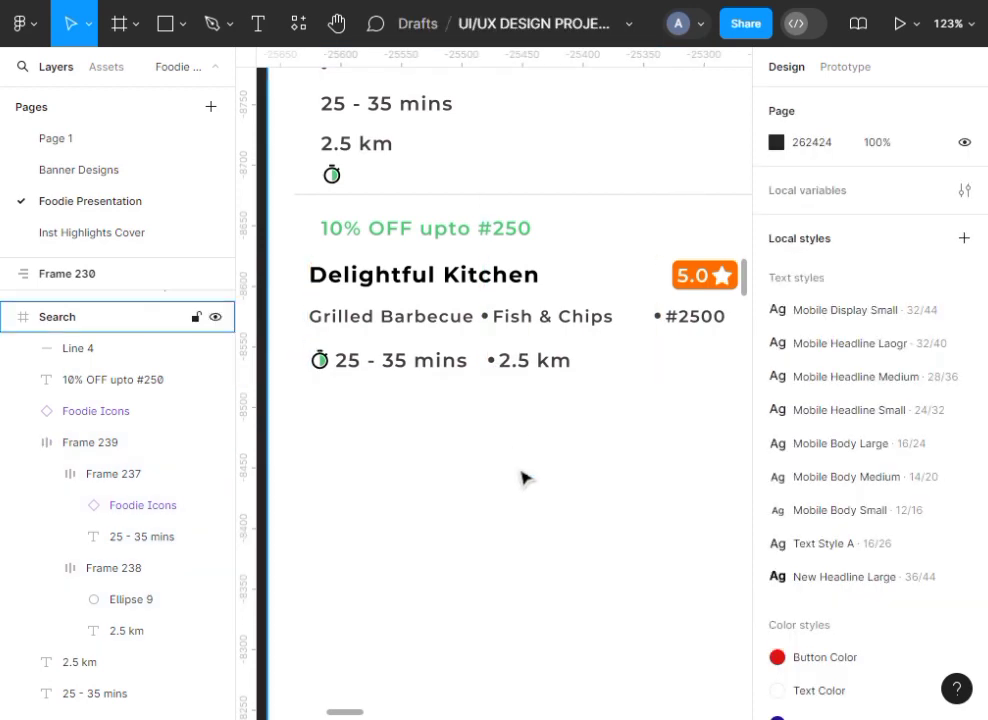
Duplicate the divider line and place the copy below the delivery time and distance row at X 29, Y 591
{"action": "scroll", "coordinate": [521, 478], "scroll_direction": "down", "scroll_amount": 4}
{"action": "scroll", "coordinate": [521, 477], "scroll_direction": "down", "scroll_amount": 2}
{"action": "scroll", "coordinate": [521, 477], "scroll_direction": "up", "scroll_amount": 3}
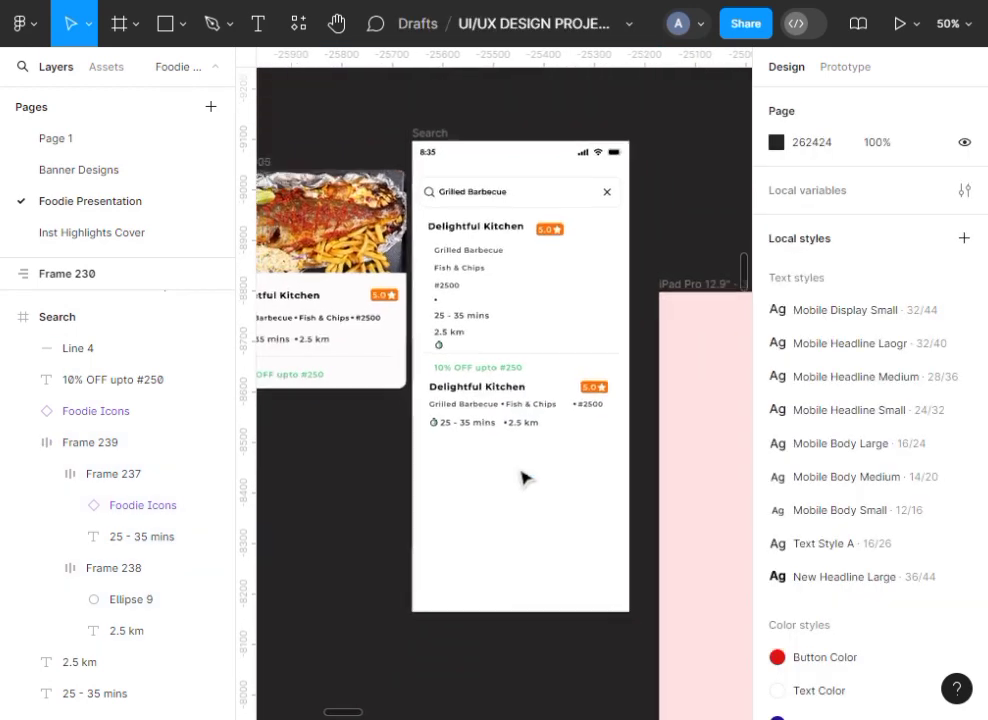
{"action": "scroll", "coordinate": [521, 477], "scroll_direction": "up", "scroll_amount": 5}
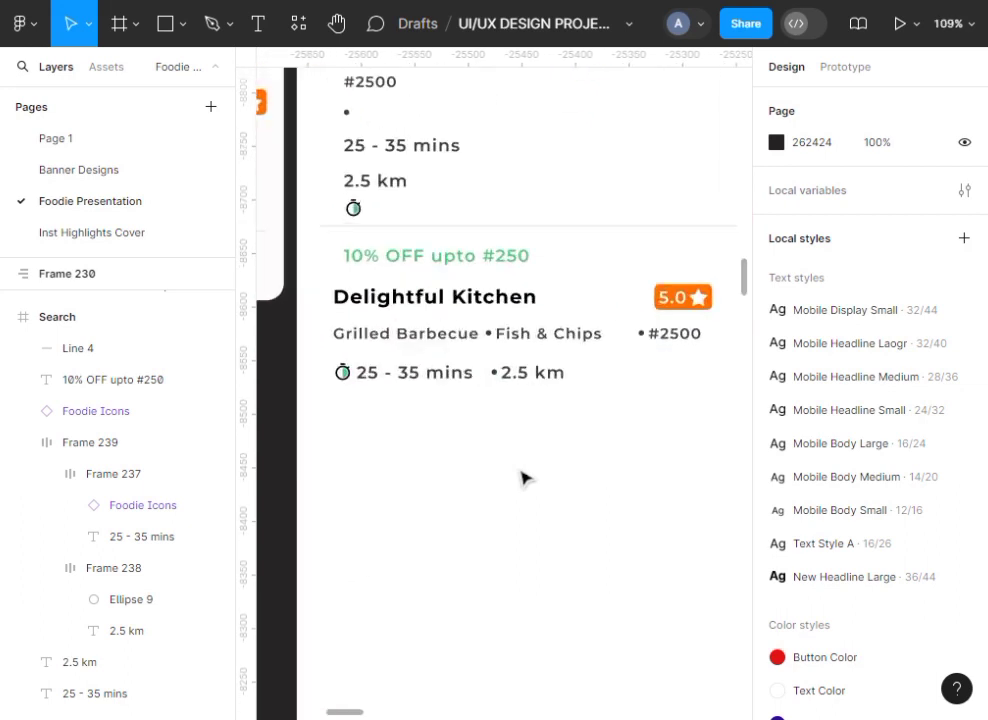
{"action": "scroll", "coordinate": [523, 474], "scroll_direction": "right", "scroll_amount": 2}
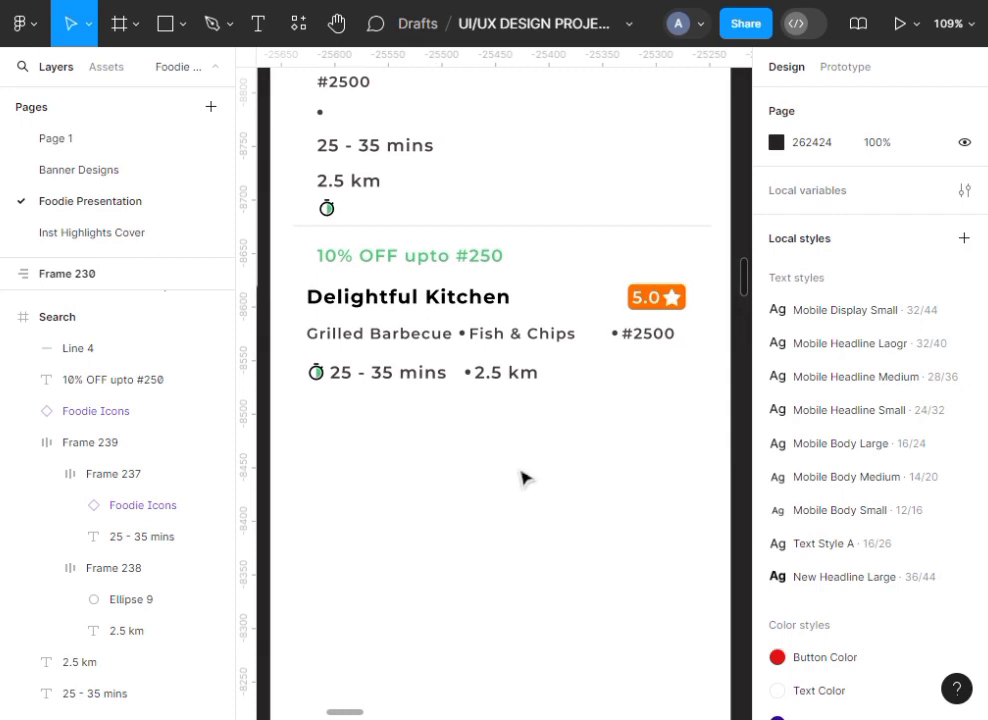
{"action": "left_click", "coordinate": [519, 228]}
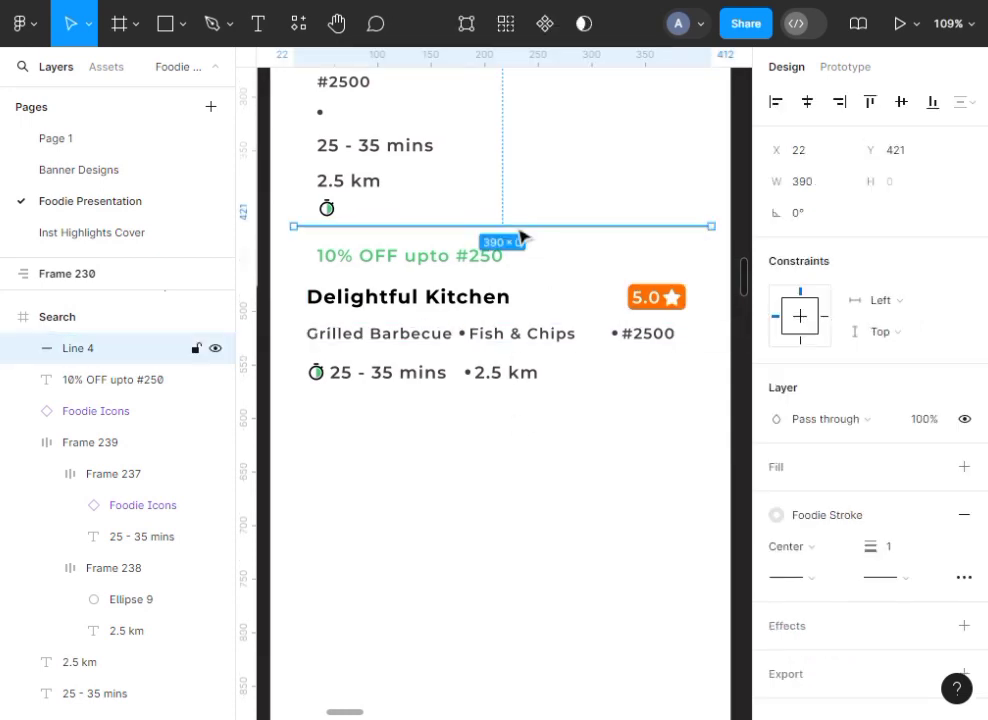
{"action": "left_click_drag", "start_coordinate": [521, 237], "coordinate": [532, 414]}
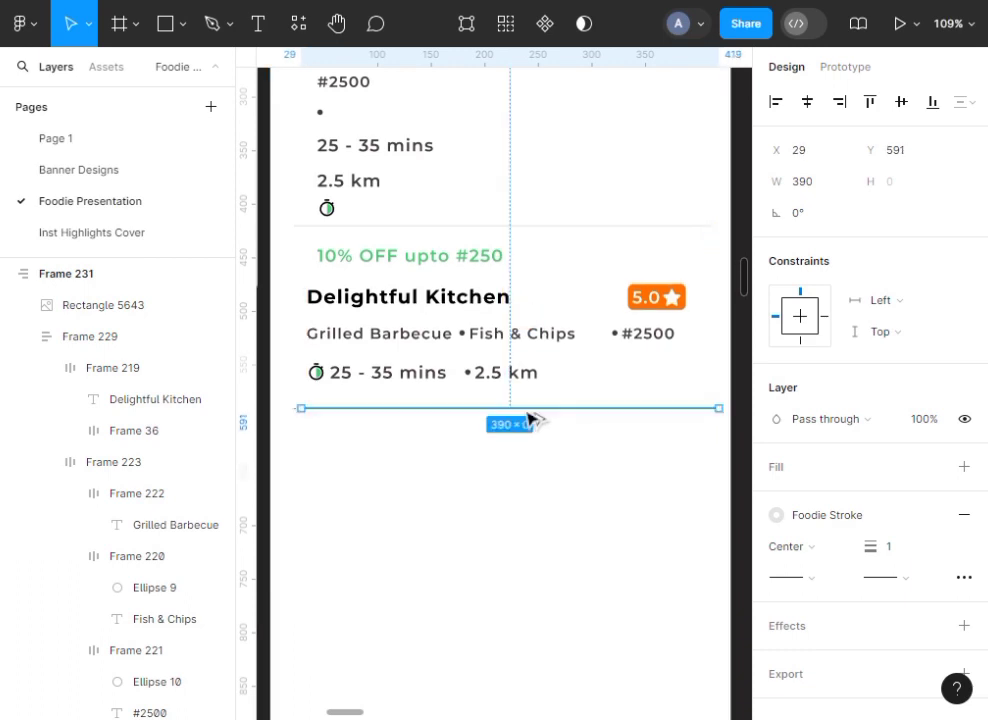
Wrap the copied divider line in an auto layout frame and set the line's width to Fill container
{"action": "key", "text": "shift+a"}
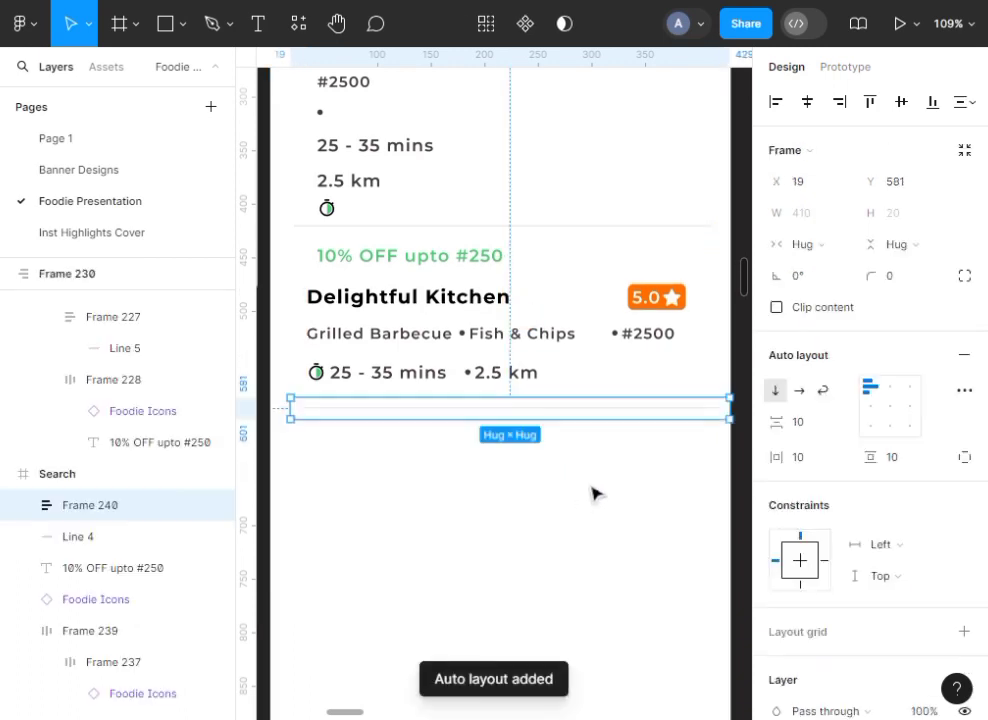
{"action": "double_click", "coordinate": [607, 417]}
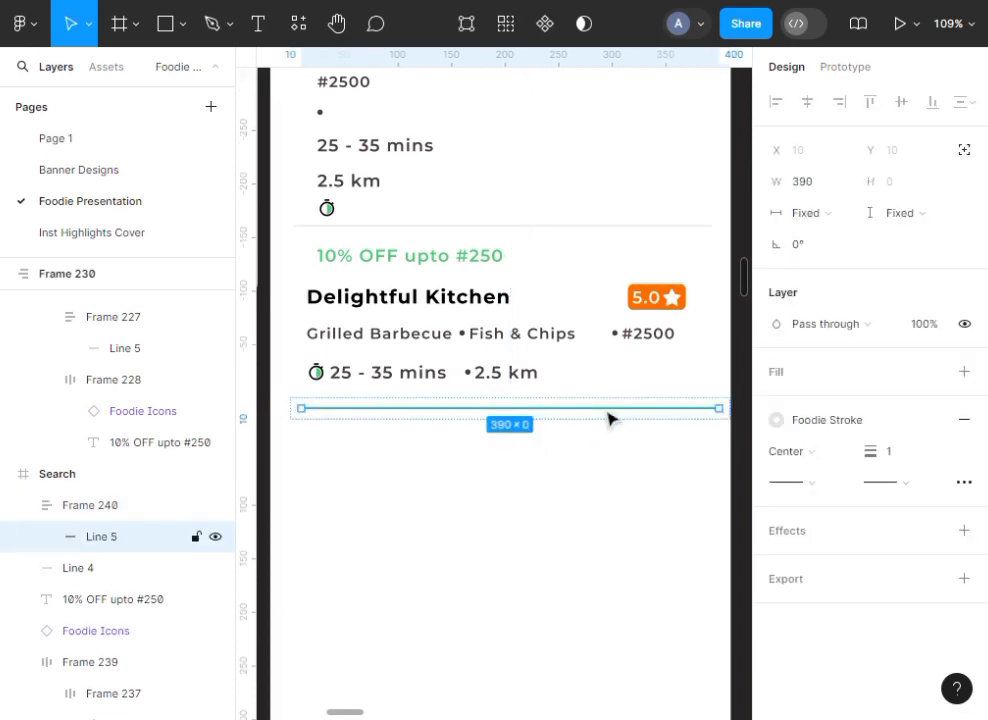
{"action": "left_click", "coordinate": [851, 221]}
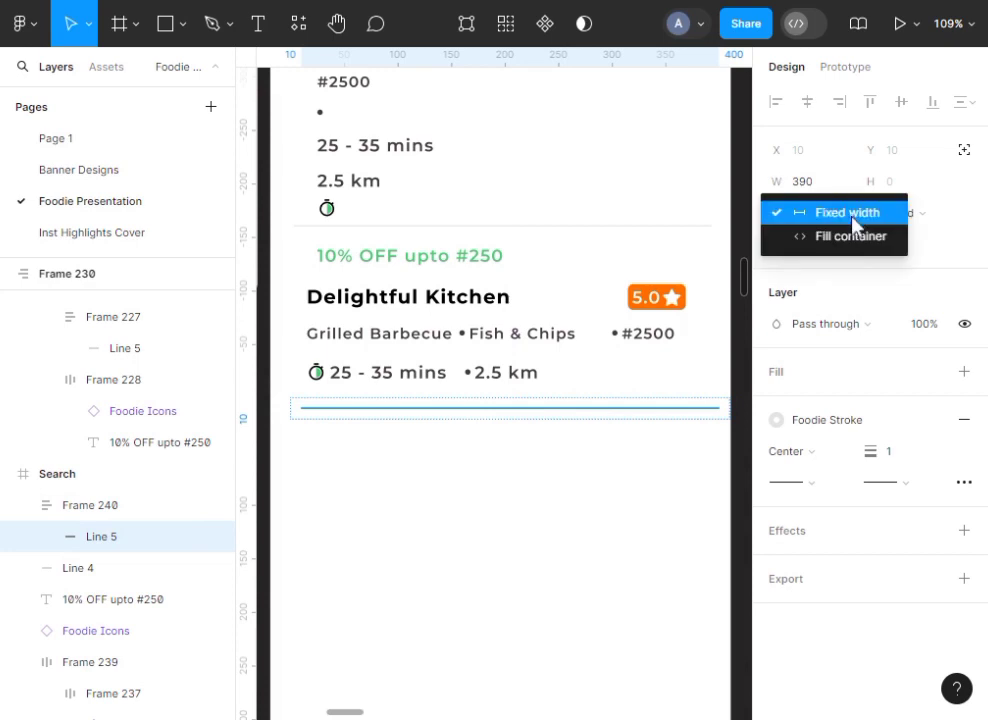
{"action": "left_click", "coordinate": [853, 240]}
{"action": "left_click", "coordinate": [626, 443]}
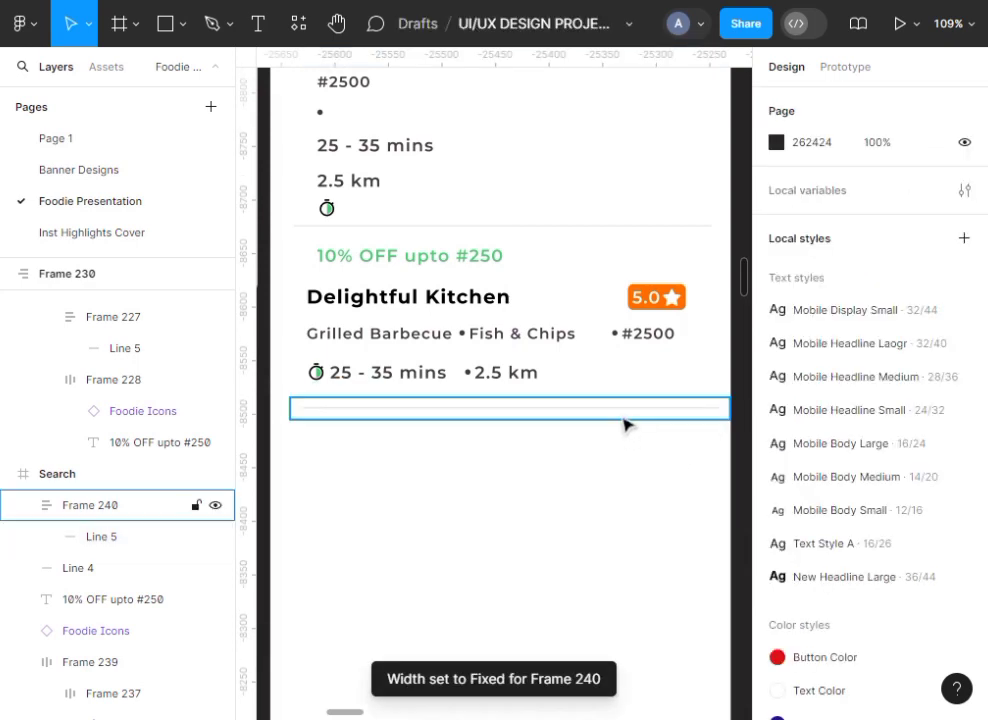
Set the horizontal and vertical padding of the divider line's auto layout frame to 0
{"action": "left_click", "coordinate": [624, 421]}
{"action": "left_click", "coordinate": [805, 462]}
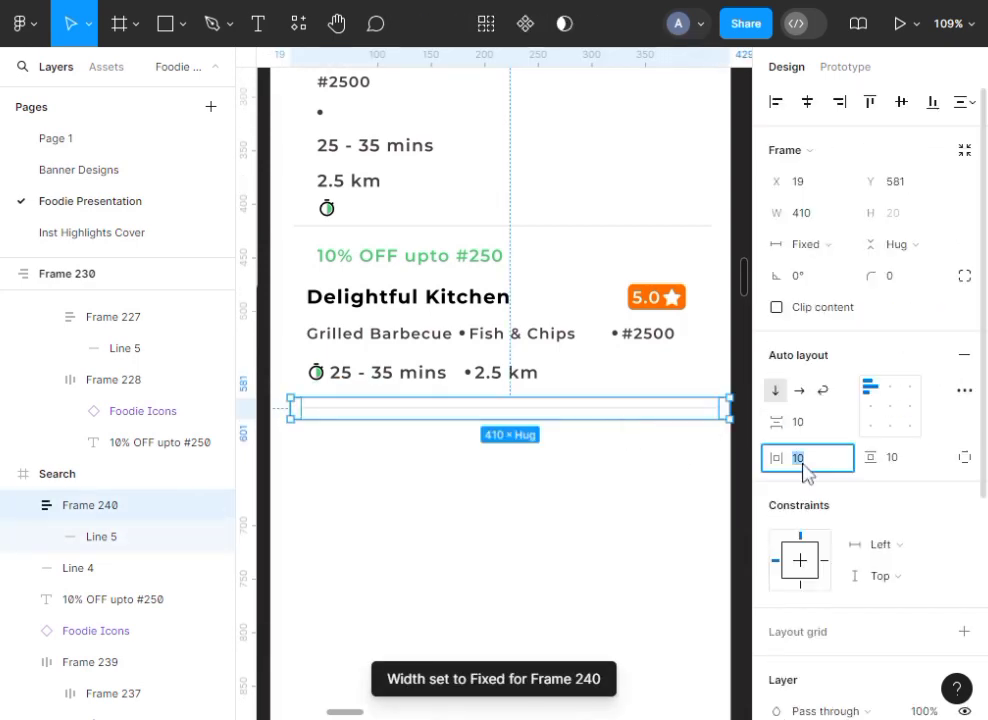
{"action": "left_click", "coordinate": [897, 466]}
{"action": "type", "text": "0"}
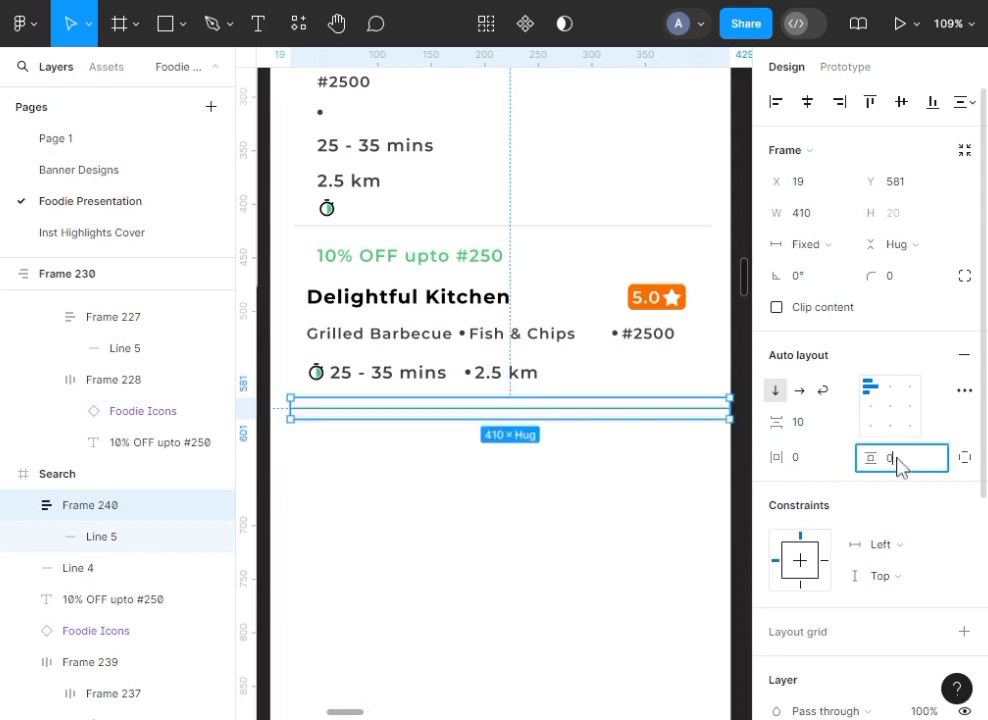
{"action": "left_click", "coordinate": [628, 529]}
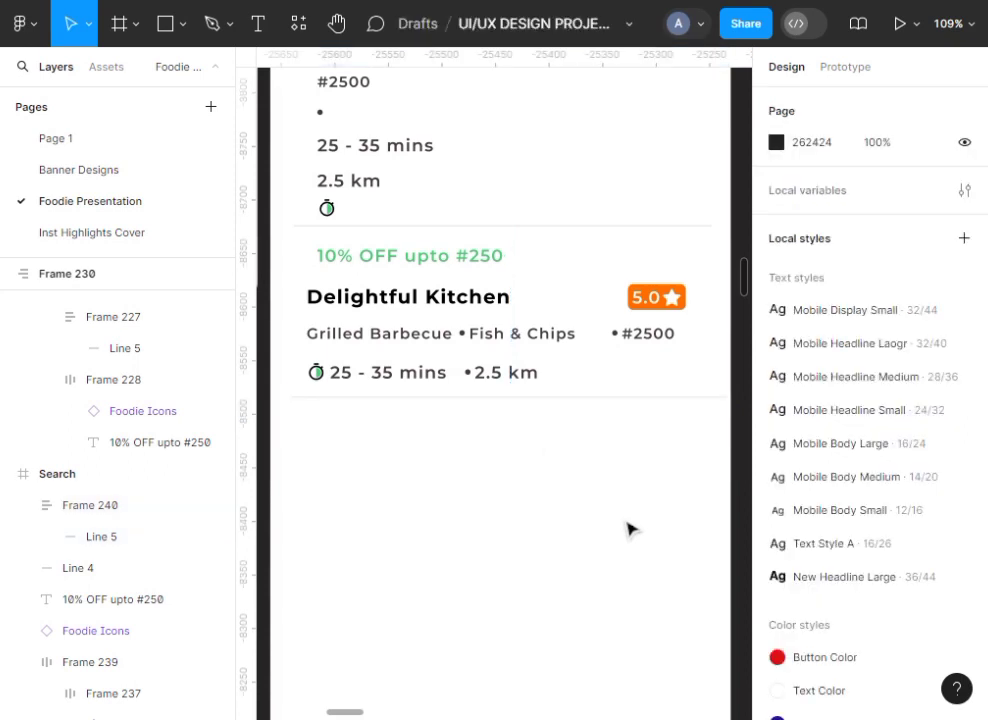
{"action": "left_click", "coordinate": [537, 402]}
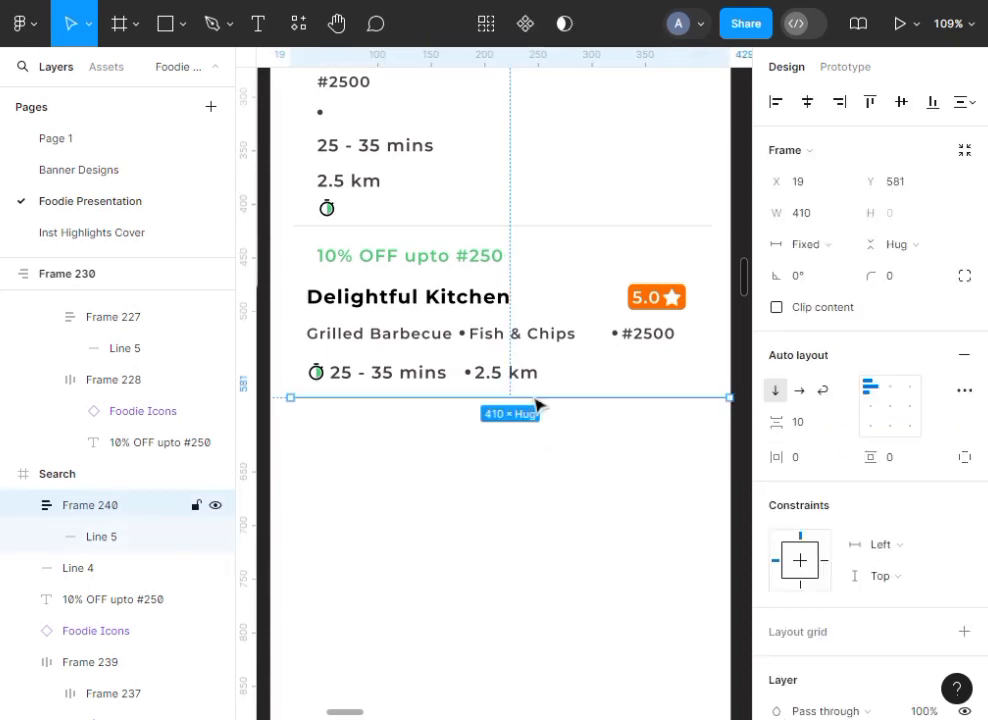
{"action": "key", "text": "Escape"}
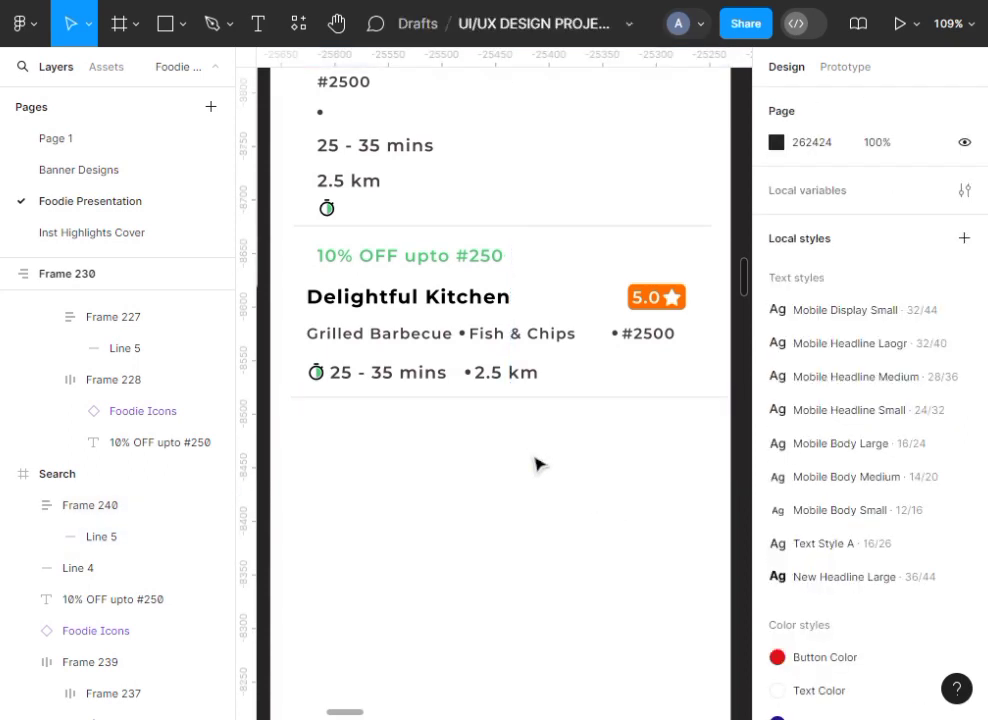
Copy the green offers icon from the 10% OFF upto #250 row of the Frame 205 card
{"action": "scroll", "coordinate": [537, 463], "scroll_direction": "down", "scroll_amount": 5}
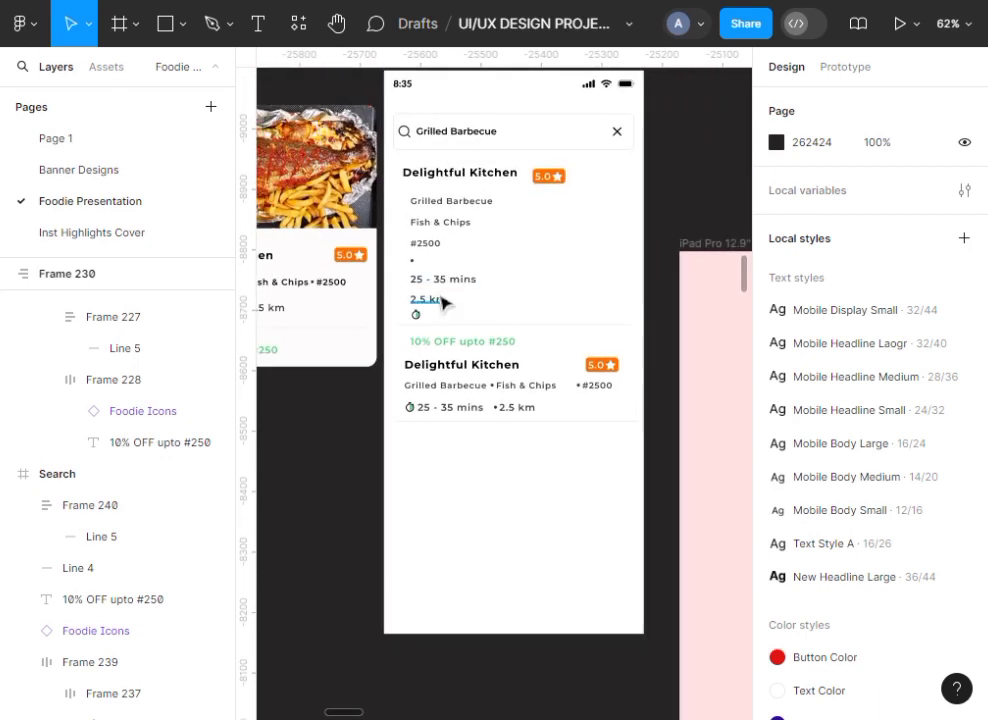
{"action": "scroll", "coordinate": [440, 302], "scroll_direction": "up", "scroll_amount": 5}
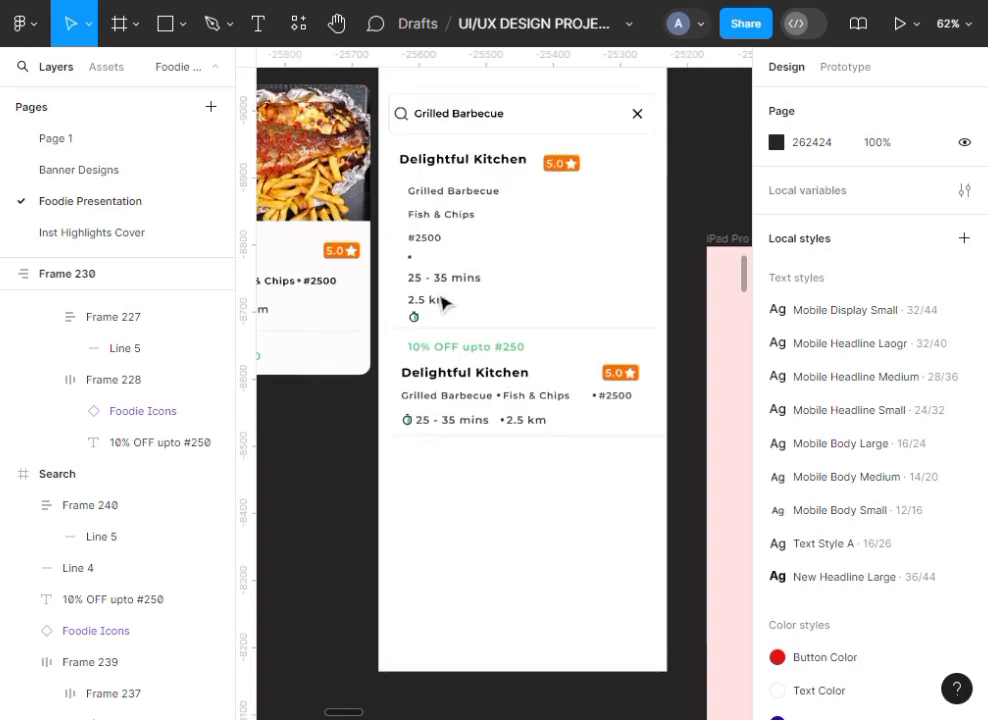
{"action": "scroll", "coordinate": [441, 302], "scroll_direction": "down", "scroll_amount": 5}
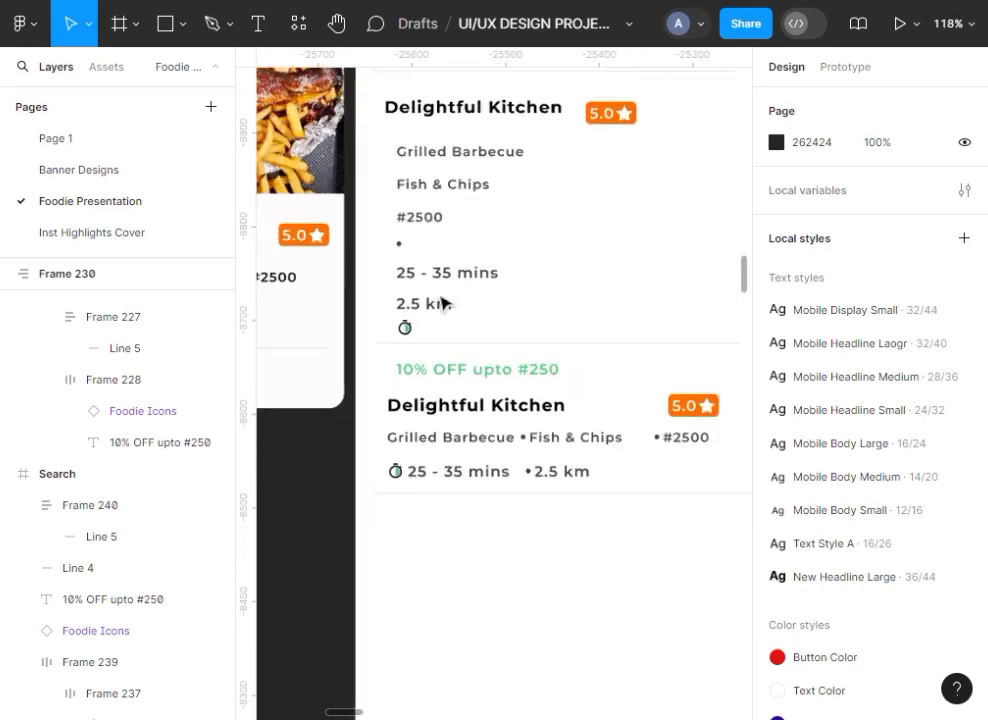
{"action": "scroll", "coordinate": [441, 302], "scroll_direction": "down", "scroll_amount": 2}
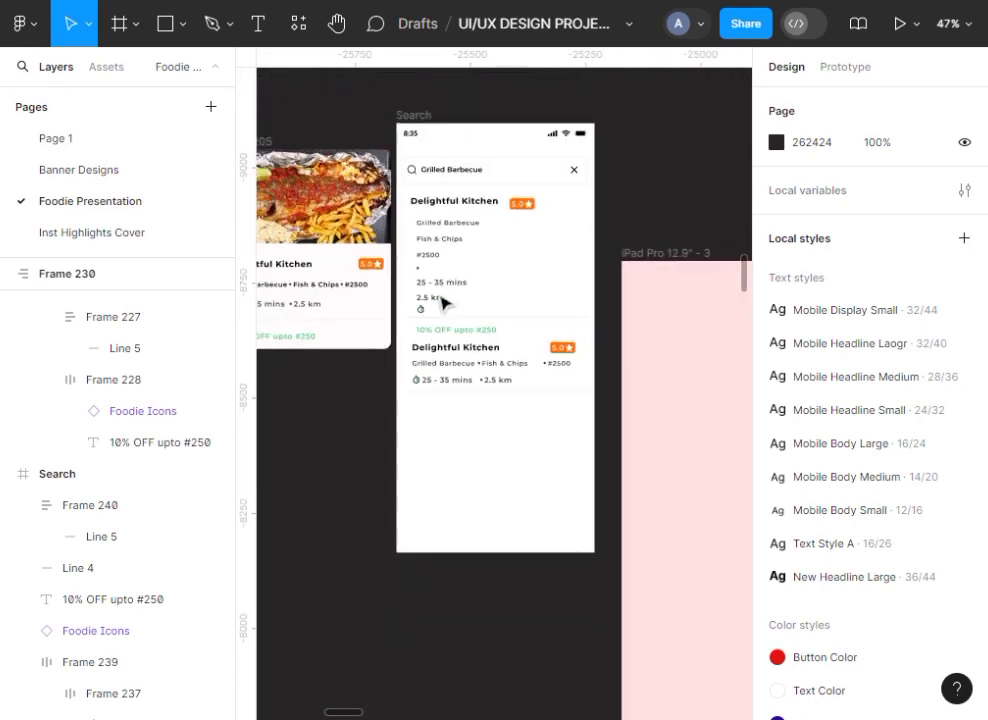
{"action": "scroll", "coordinate": [441, 302], "scroll_direction": "left", "scroll_amount": 5}
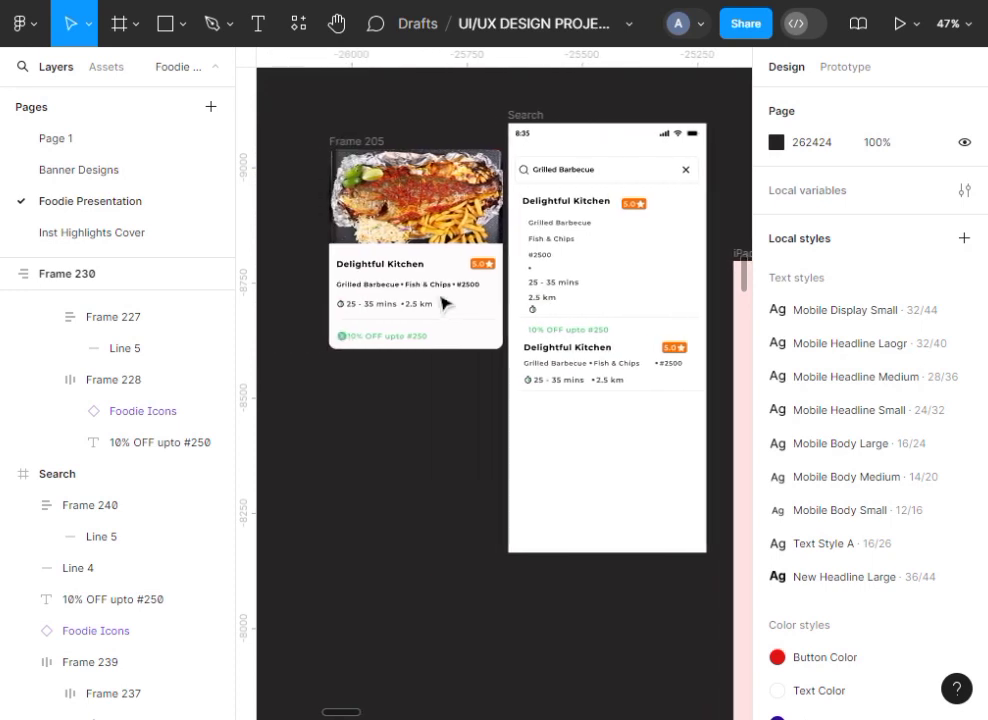
{"action": "scroll", "coordinate": [365, 357], "scroll_direction": "down", "scroll_amount": 3}
{"action": "scroll", "coordinate": [365, 357], "scroll_direction": "up", "scroll_amount": 6}
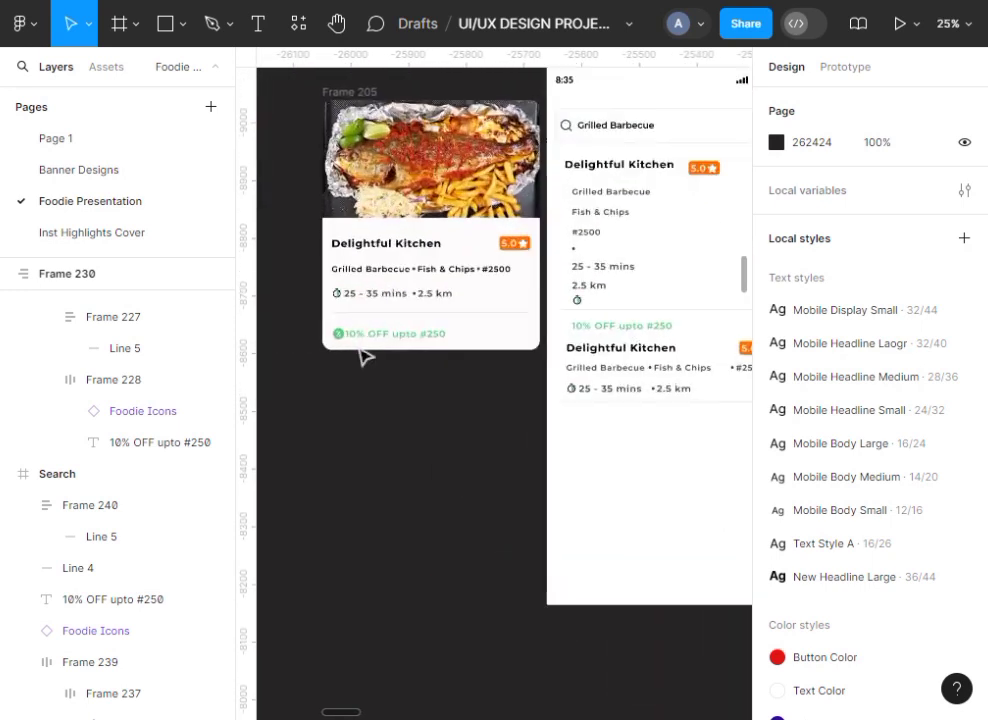
{"action": "left_click", "coordinate": [326, 325]}
{"action": "double_click", "coordinate": [326, 325]}
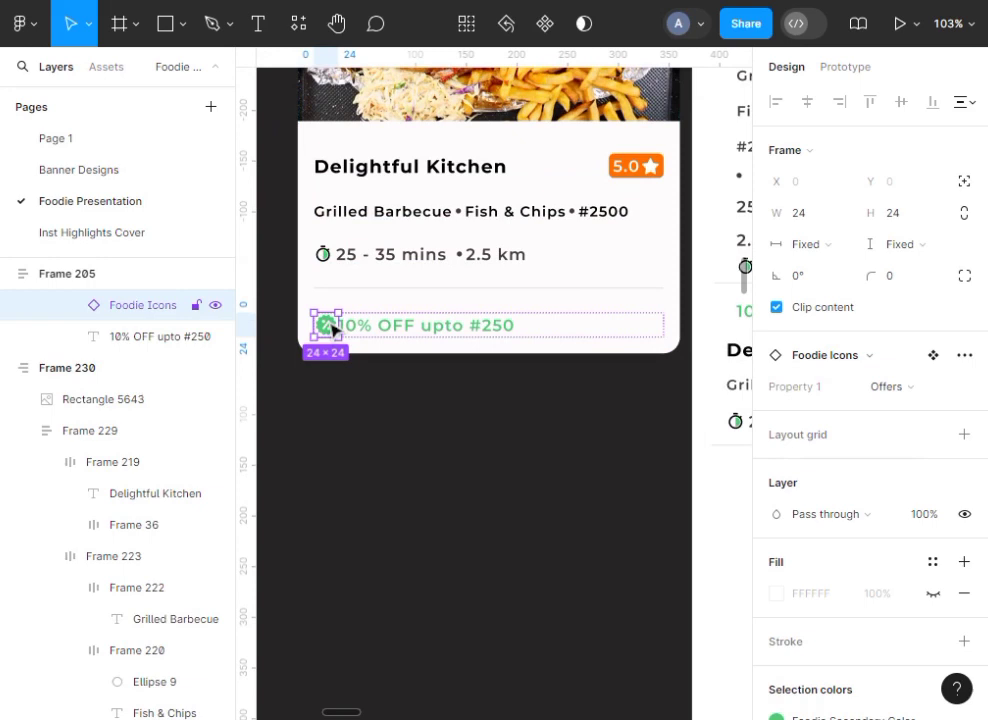
{"action": "double_click", "coordinate": [328, 325]}
{"action": "left_click", "coordinate": [352, 335]}
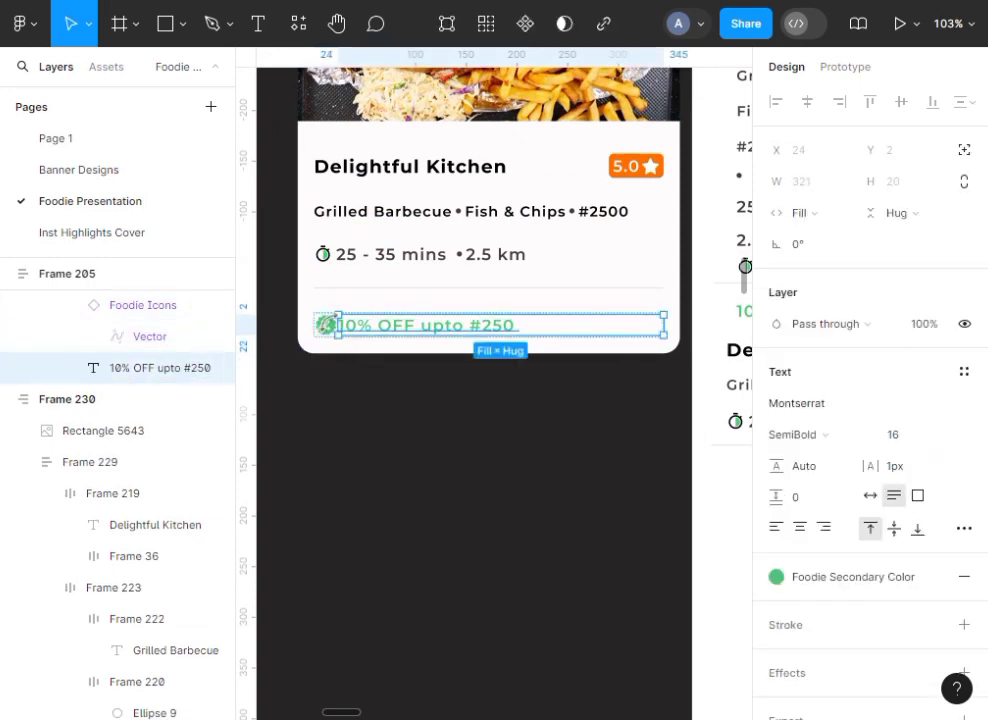
{"action": "left_click", "coordinate": [291, 291]}
{"action": "left_click", "coordinate": [330, 332]}
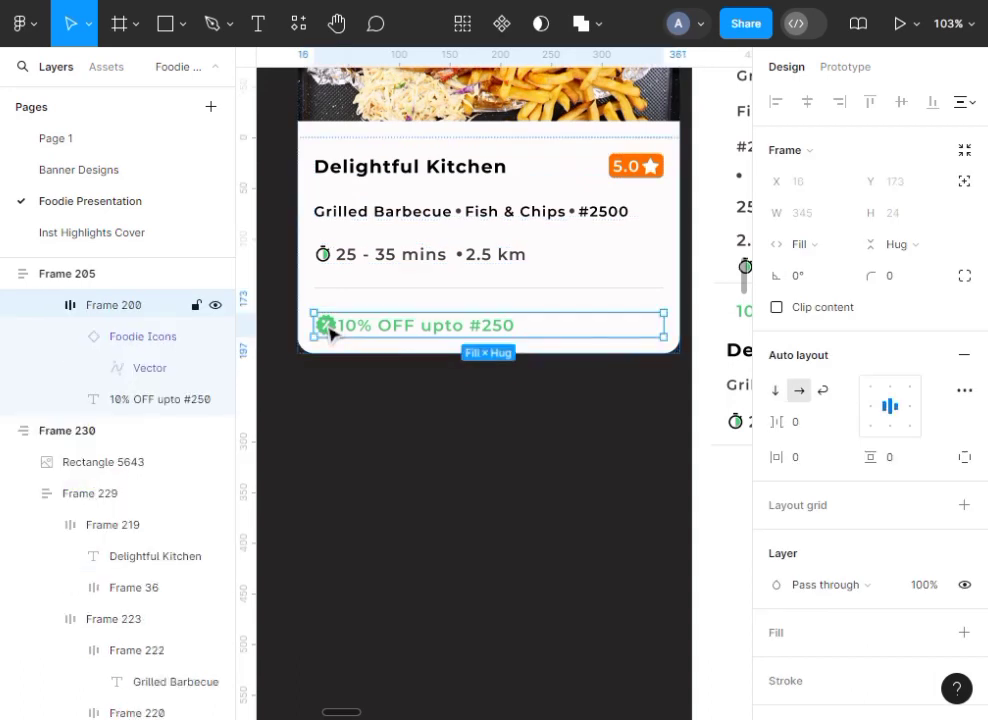
{"action": "left_click", "coordinate": [330, 332]}
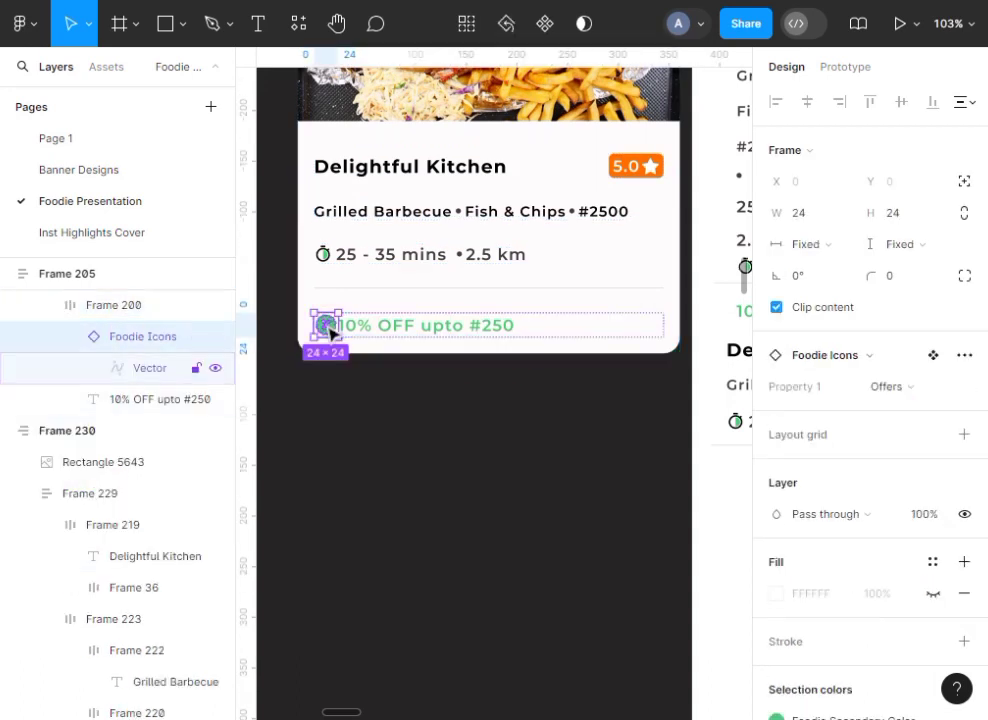
{"action": "left_click", "coordinate": [481, 418]}
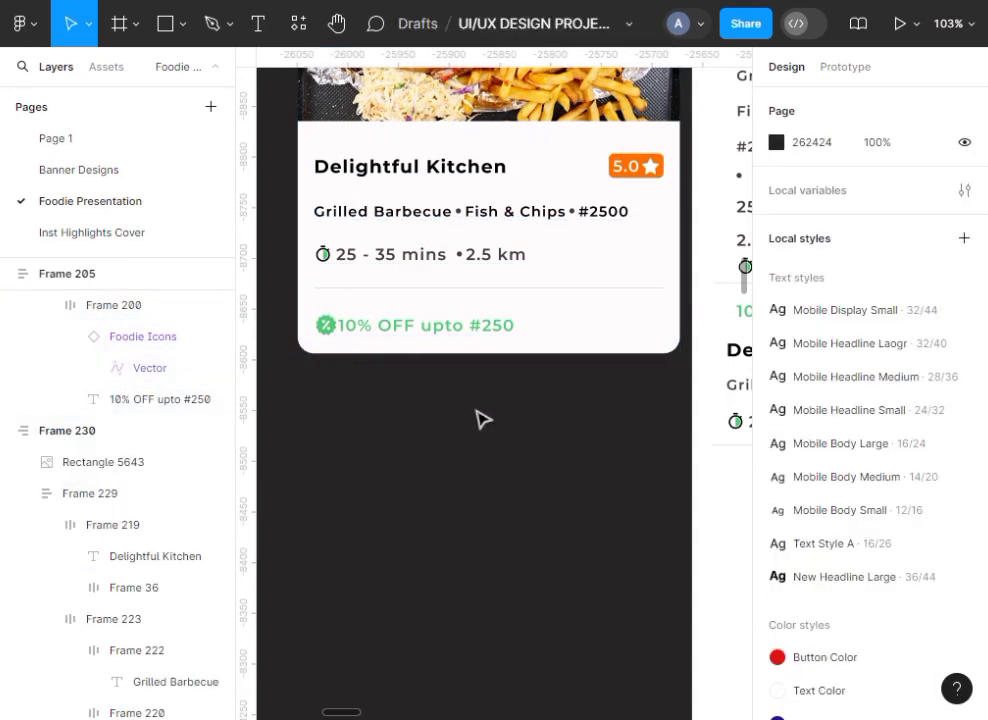
Paste the offers icon below the lower divider at X 35, Y 614 and duplicate the 10% OFF upto #250 text beside it at X 78, Y 616
{"action": "scroll", "coordinate": [481, 418], "scroll_direction": "right", "scroll_amount": 6}
{"action": "scroll", "coordinate": [481, 418], "scroll_direction": "right", "scroll_amount": 2}
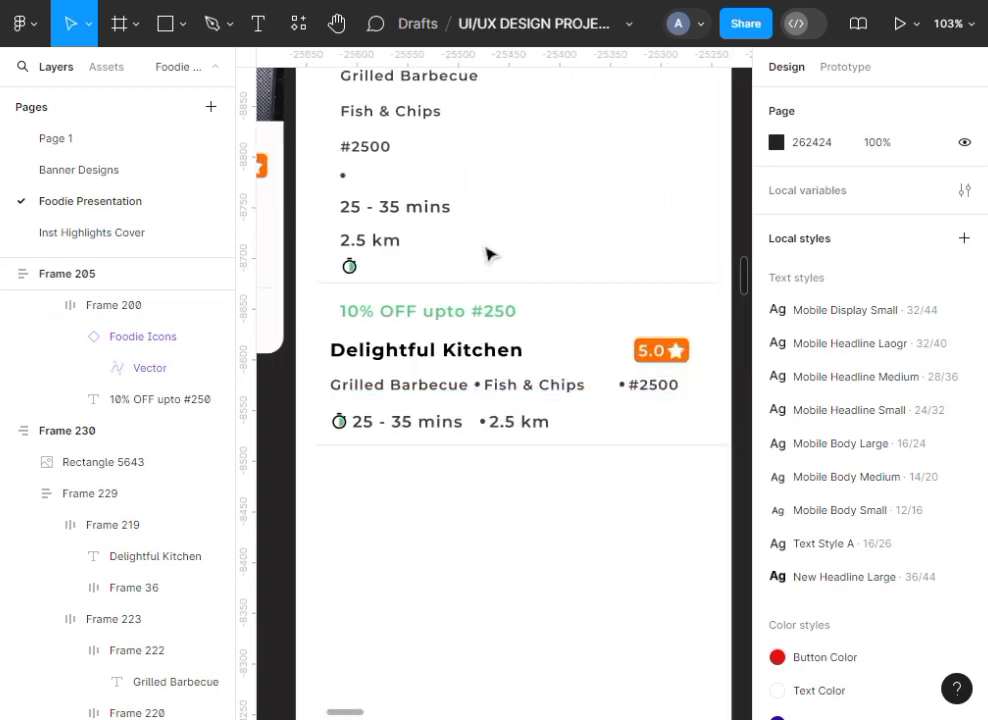
{"action": "key", "text": "ctrl+v"}
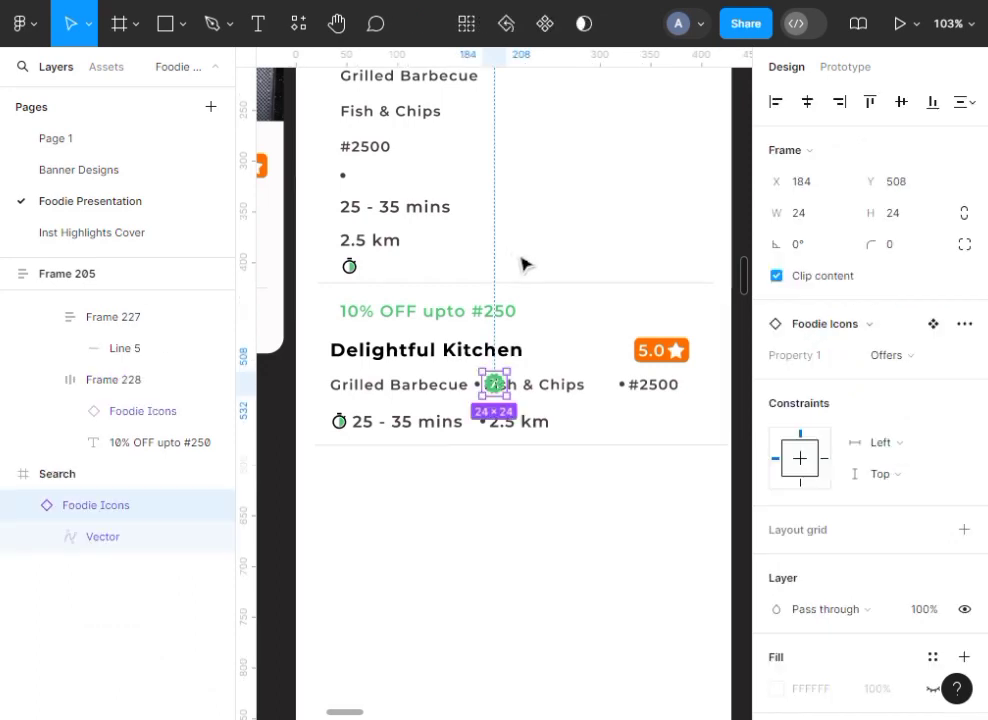
{"action": "left_click_drag", "start_coordinate": [495, 385], "coordinate": [346, 494]}
{"action": "left_click", "coordinate": [459, 459]}
{"action": "left_click_drag", "start_coordinate": [402, 308], "coordinate": [436, 489]}
Wrap the duplicated 10% OFF upto #250 text in an auto layout frame with horizontal and vertical padding of 0
{"action": "scroll", "coordinate": [436, 494], "scroll_direction": "up", "scroll_amount": 5}
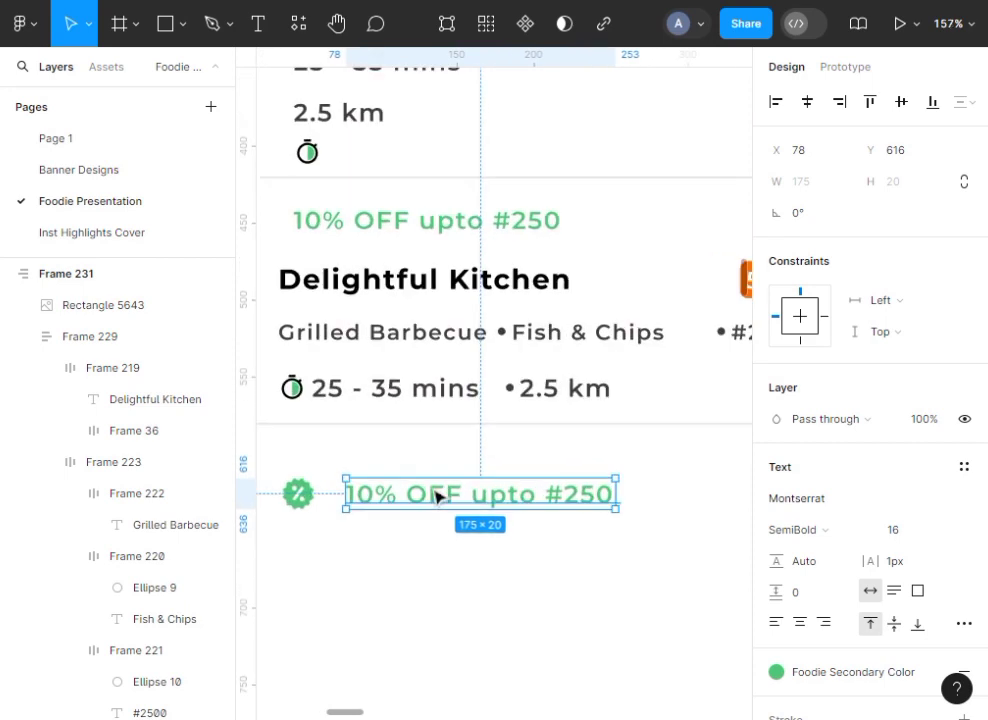
{"action": "scroll", "coordinate": [437, 494], "scroll_direction": "down", "scroll_amount": 4}
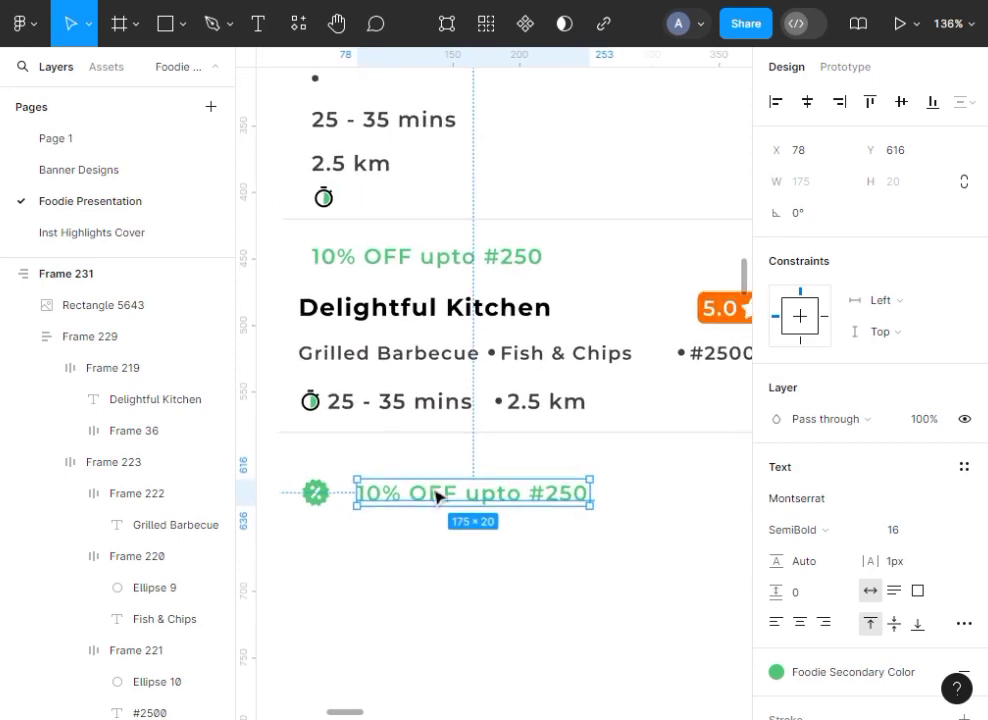
{"action": "scroll", "coordinate": [435, 490], "scroll_direction": "down", "scroll_amount": 4}
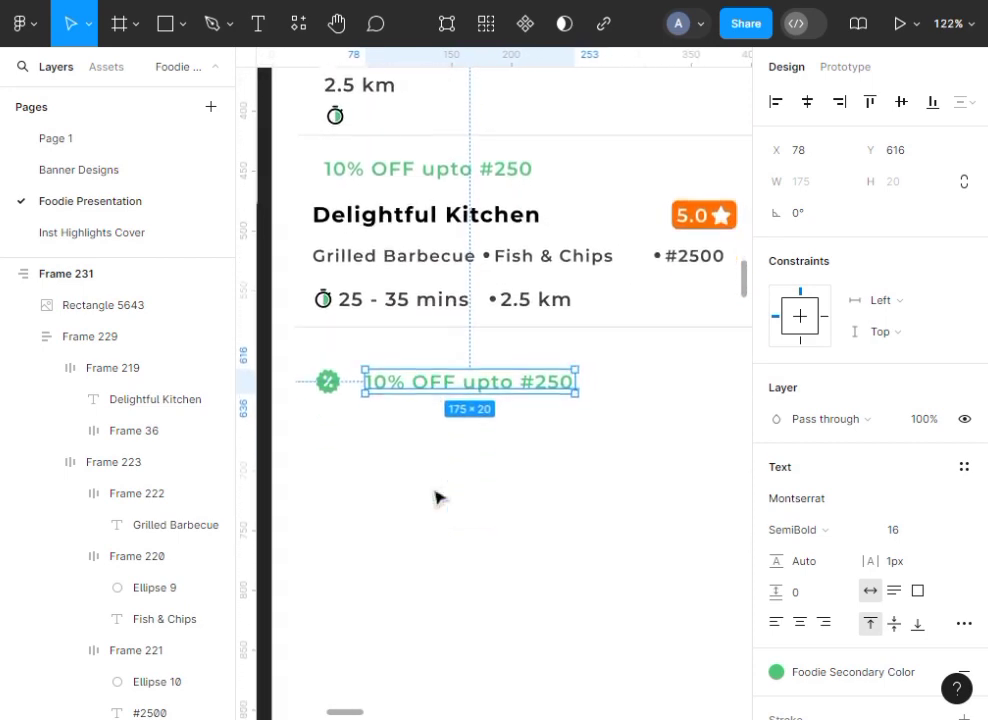
{"action": "scroll", "coordinate": [437, 497], "scroll_direction": "right", "scroll_amount": 1}
{"action": "left_click", "coordinate": [428, 423]}
{"action": "left_click", "coordinate": [428, 386]}
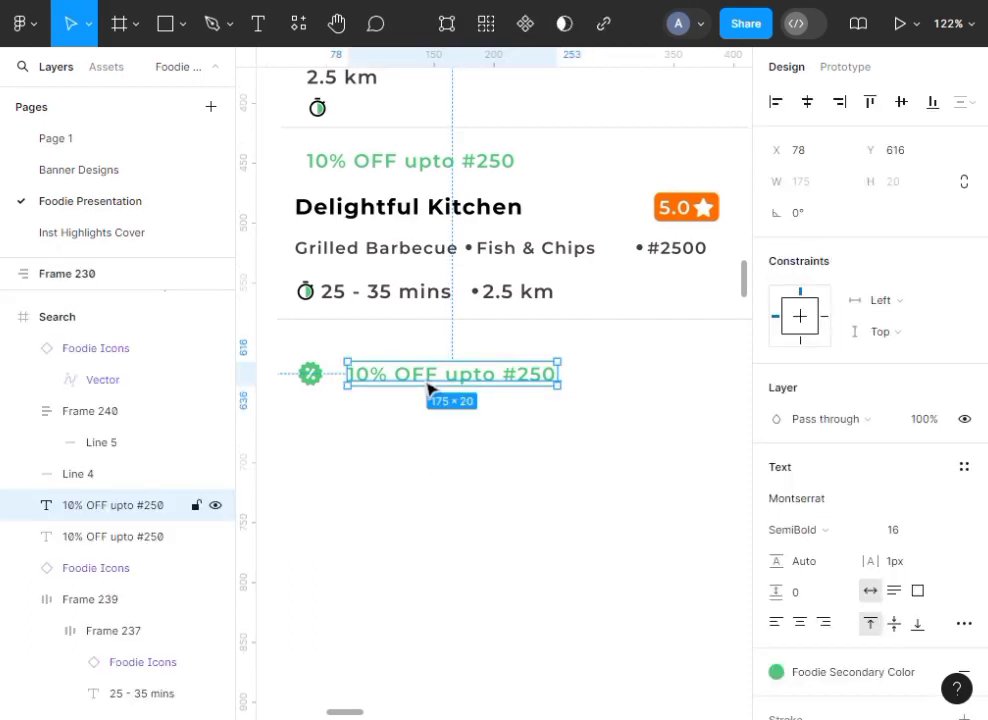
{"action": "key", "text": "shift+a"}
{"action": "left_click", "coordinate": [818, 459]}
{"action": "type", "text": "0"}
{"action": "left_click", "coordinate": [900, 460]}
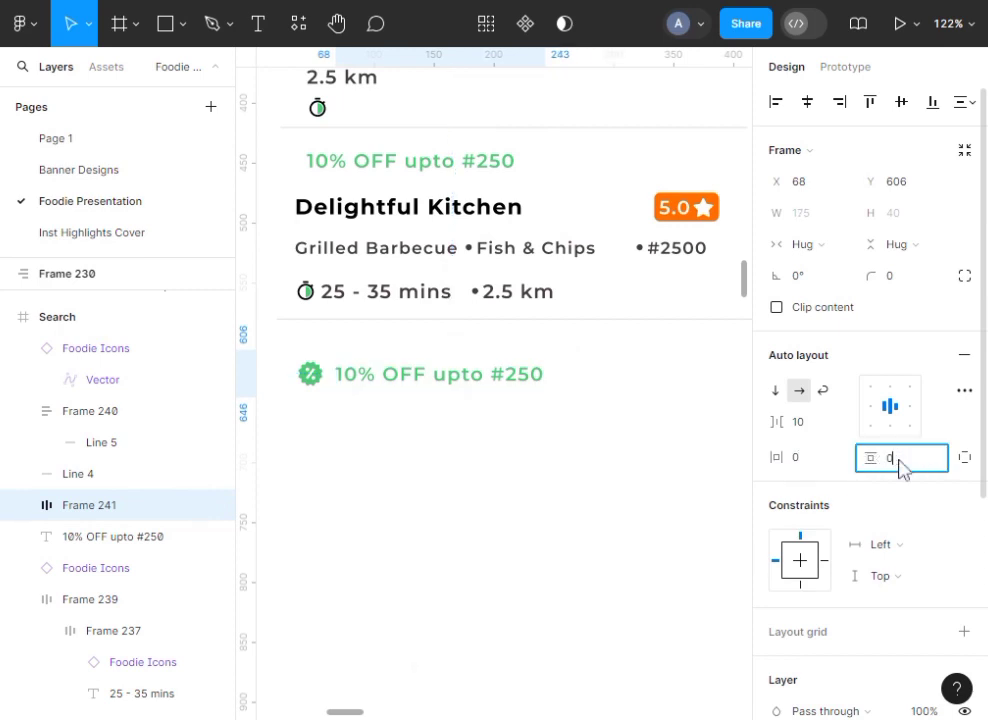
{"action": "left_click", "coordinate": [459, 420]}
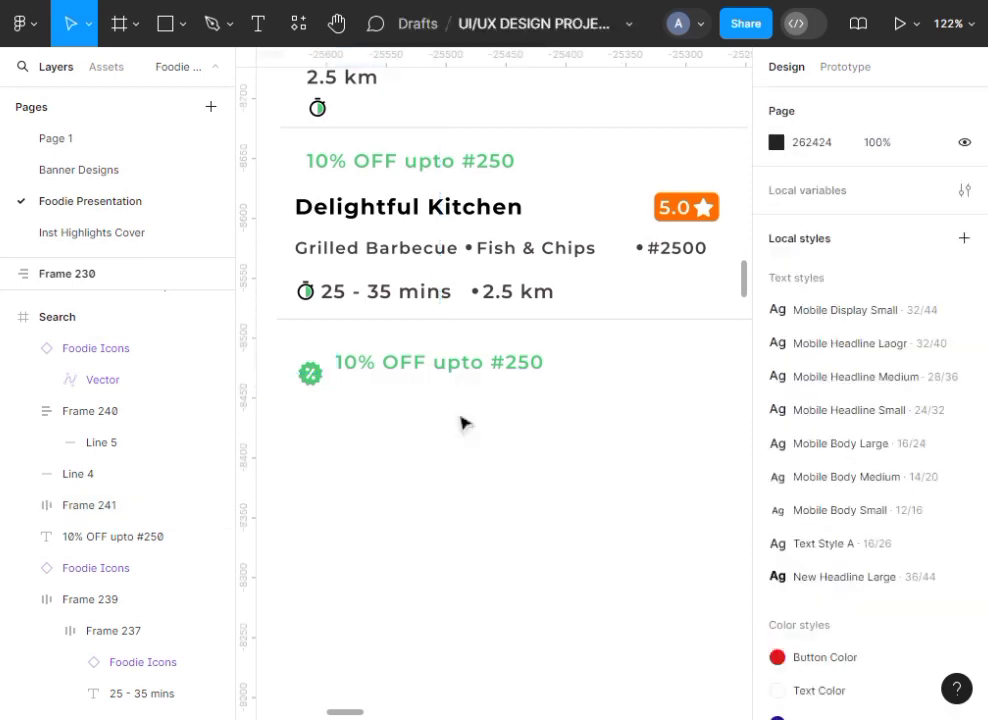
Move the green offers icon into the lower 10% OFF upto #250 auto layout frame and place it before the text
{"action": "left_click", "coordinate": [313, 384]}
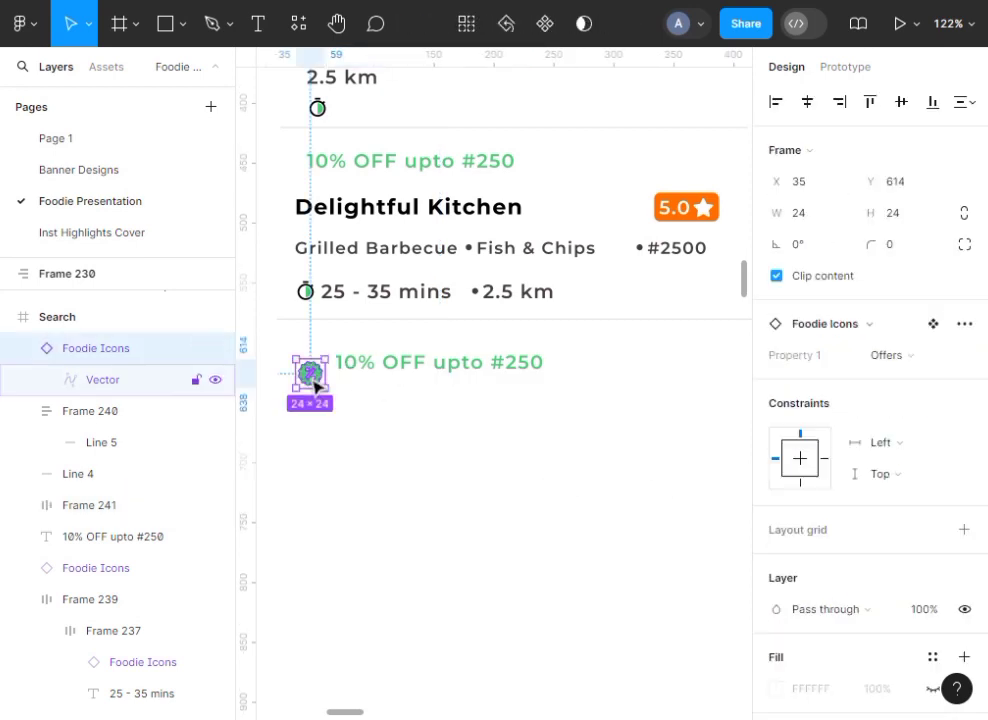
{"action": "key", "text": "Delete"}
{"action": "left_click", "coordinate": [370, 372]}
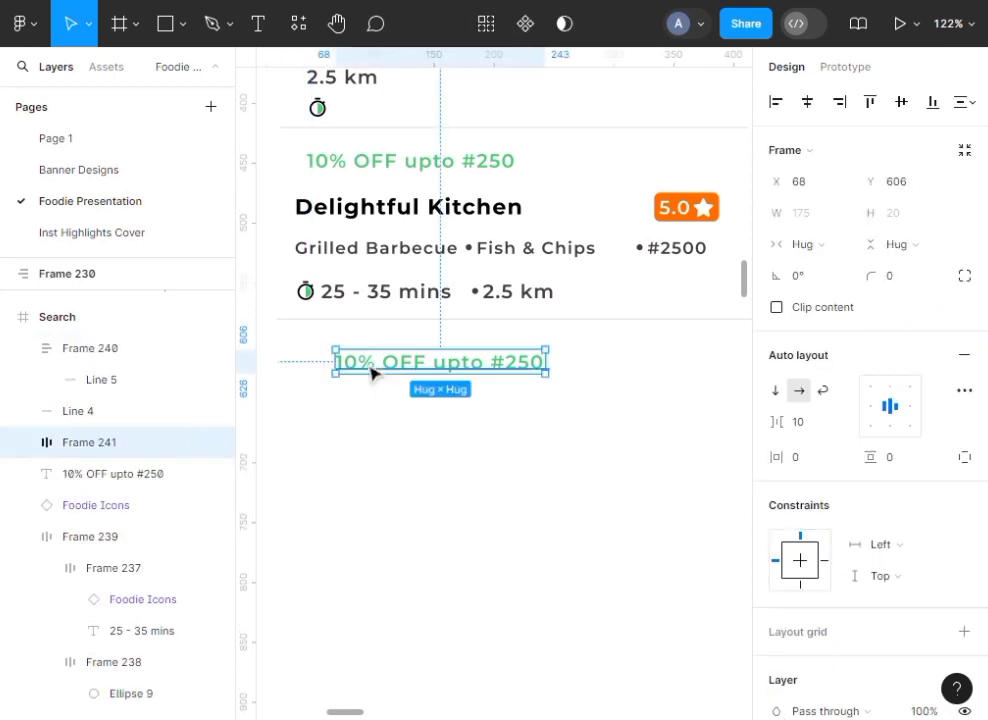
{"action": "key", "text": "ctrl+v"}
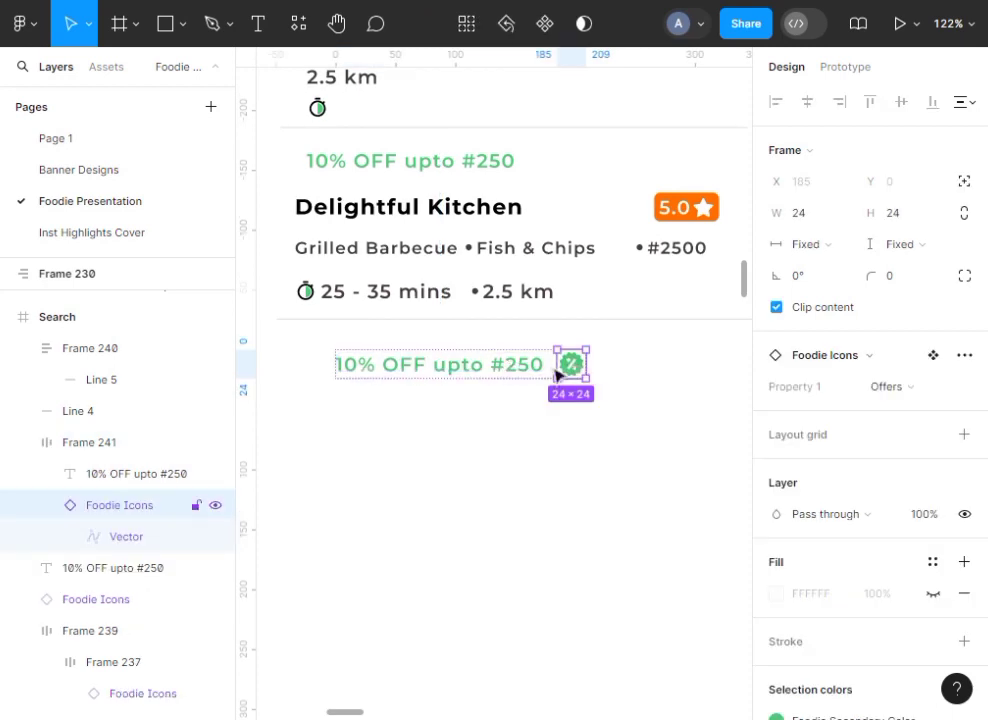
{"action": "left_click_drag", "start_coordinate": [557, 375], "coordinate": [470, 368]}
{"action": "left_click", "coordinate": [478, 384]}
Set the width of the 10% OFF upto #250 text inside the lower offer row to Fill container
{"action": "left_click", "coordinate": [465, 375]}
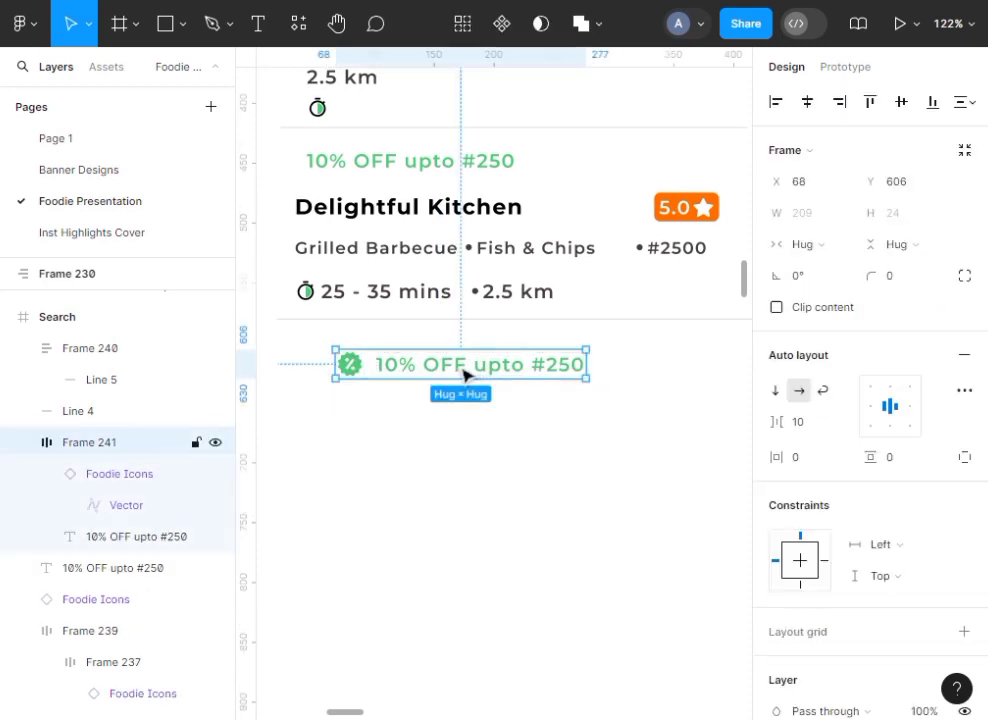
{"action": "double_click", "coordinate": [465, 370]}
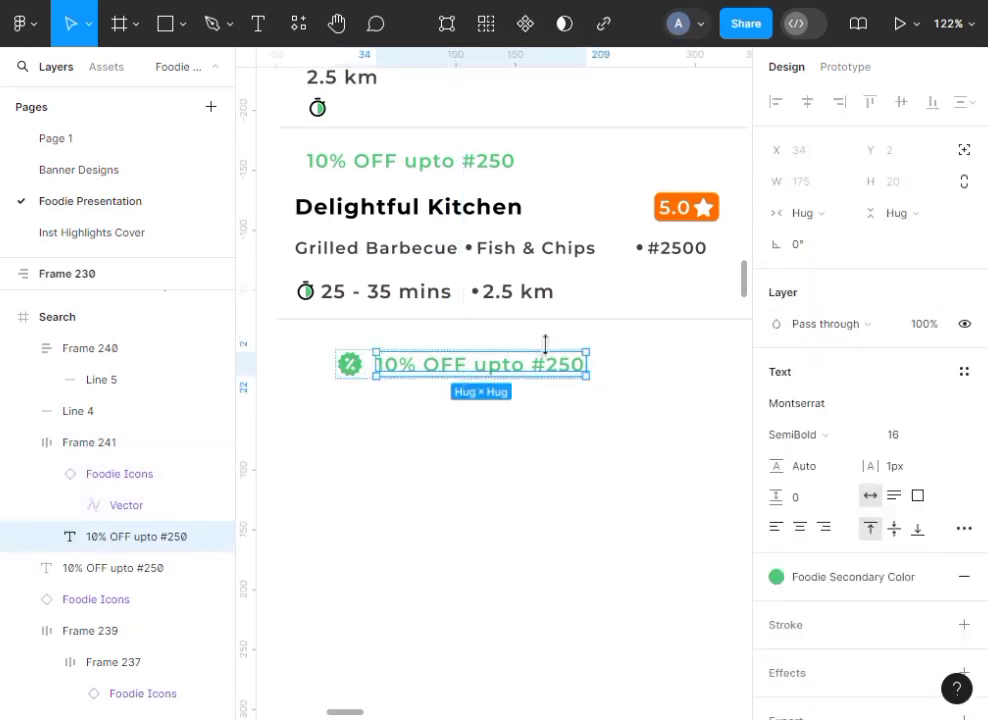
{"action": "left_click", "coordinate": [850, 218]}
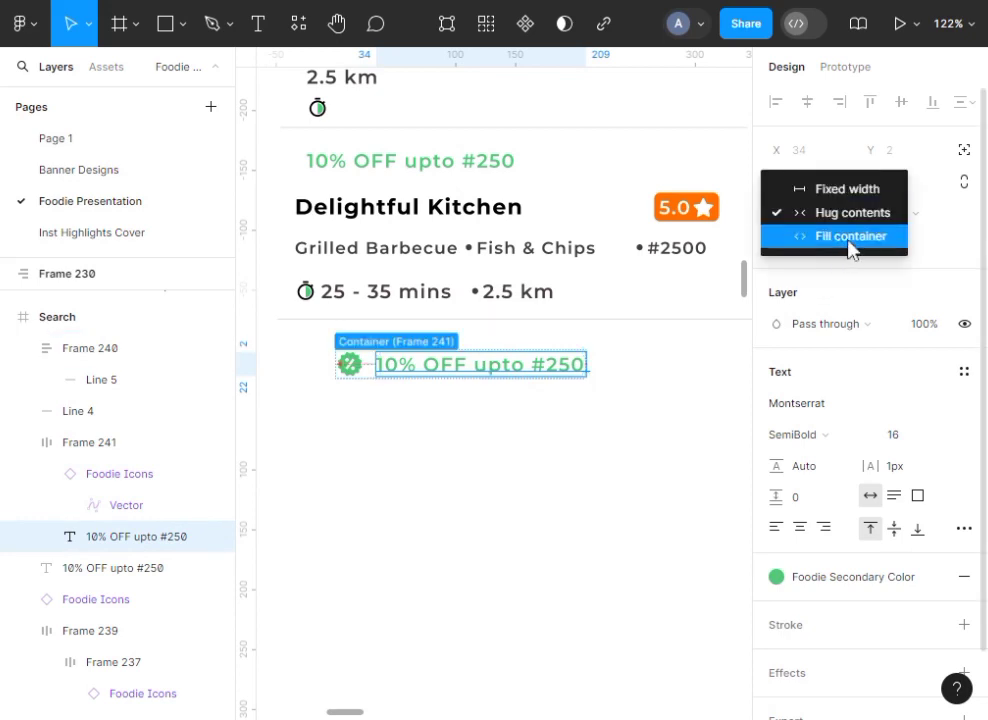
{"action": "left_click", "coordinate": [850, 236]}
{"action": "left_click", "coordinate": [500, 401]}
{"action": "left_click", "coordinate": [541, 369]}
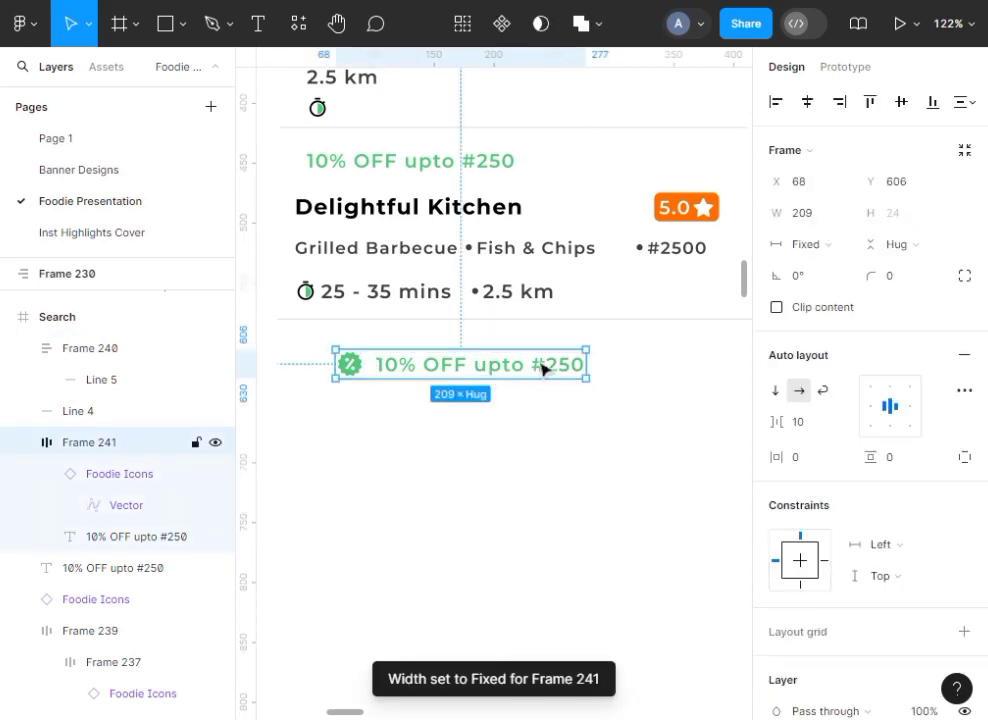
{"action": "mouse_move", "coordinate": [594, 364]}
{"action": "left_mouse_down"}
{"action": "mouse_move", "coordinate": [428, 360]}
{"action": "mouse_move", "coordinate": [391, 371]}
{"action": "mouse_move", "coordinate": [519, 368]}
{"action": "mouse_move", "coordinate": [586, 353]}
{"action": "left_mouse_up"}
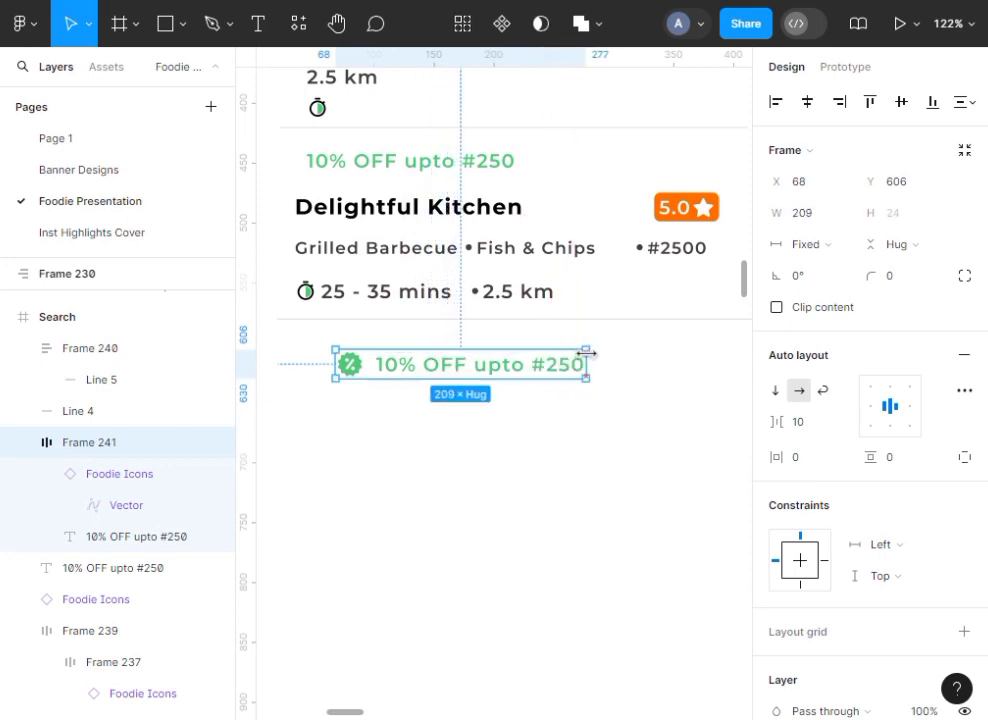
{"action": "left_click", "coordinate": [540, 476]}
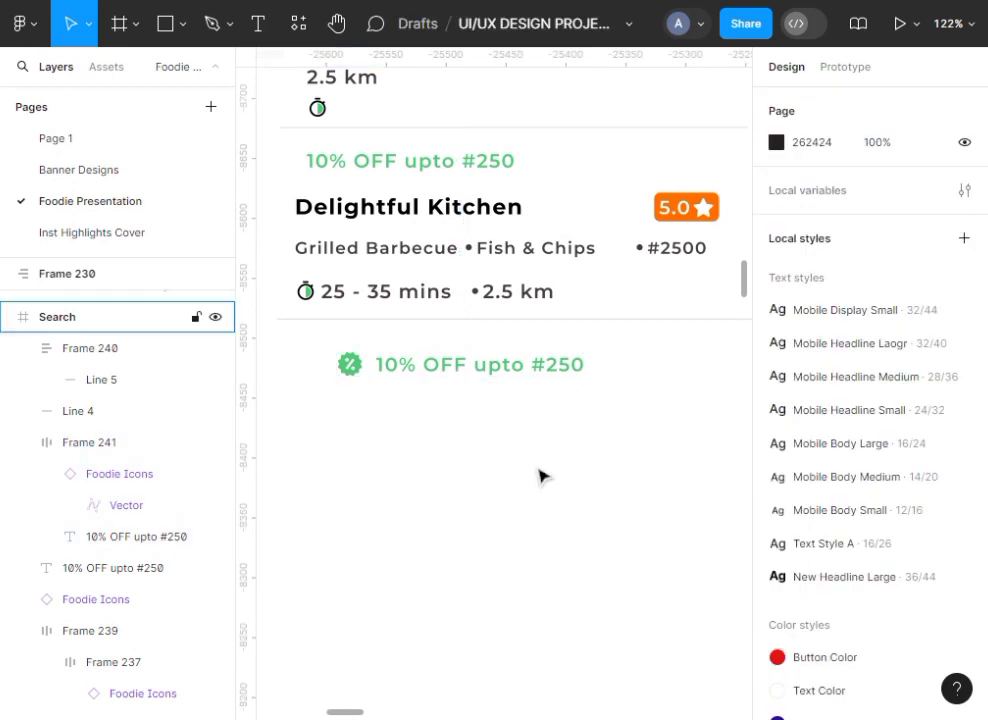
Wrap the heading, cuisine and price, delivery, divider and offer rows together in one vertical auto layout frame
{"action": "scroll", "coordinate": [539, 476], "scroll_direction": "down", "scroll_amount": 5}
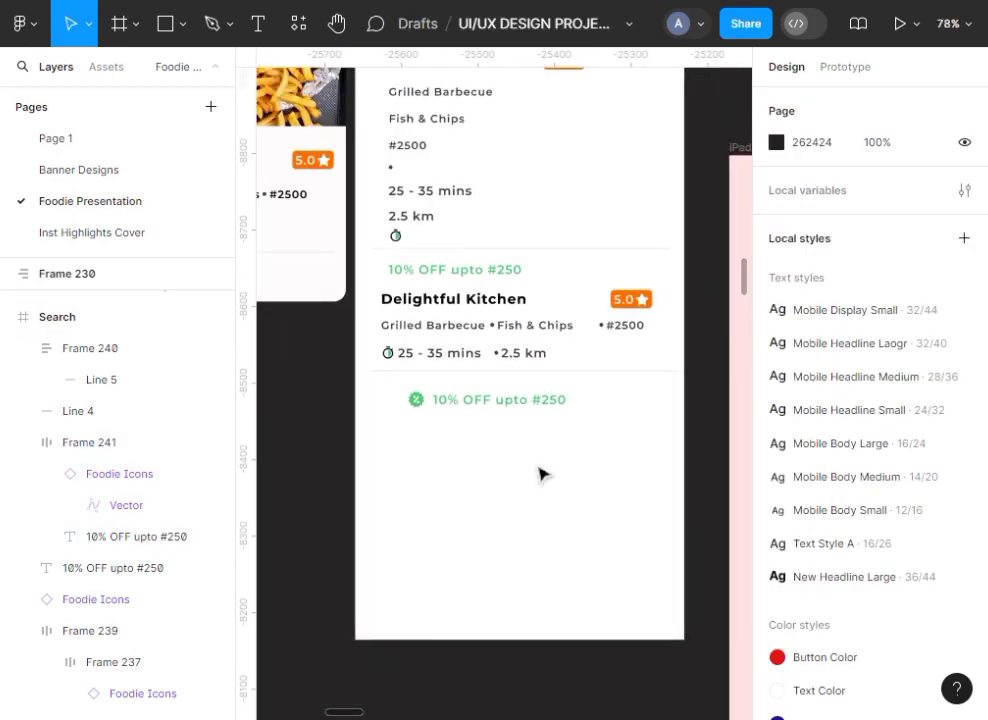
{"action": "scroll", "coordinate": [539, 422], "scroll_direction": "up", "scroll_amount": 2}
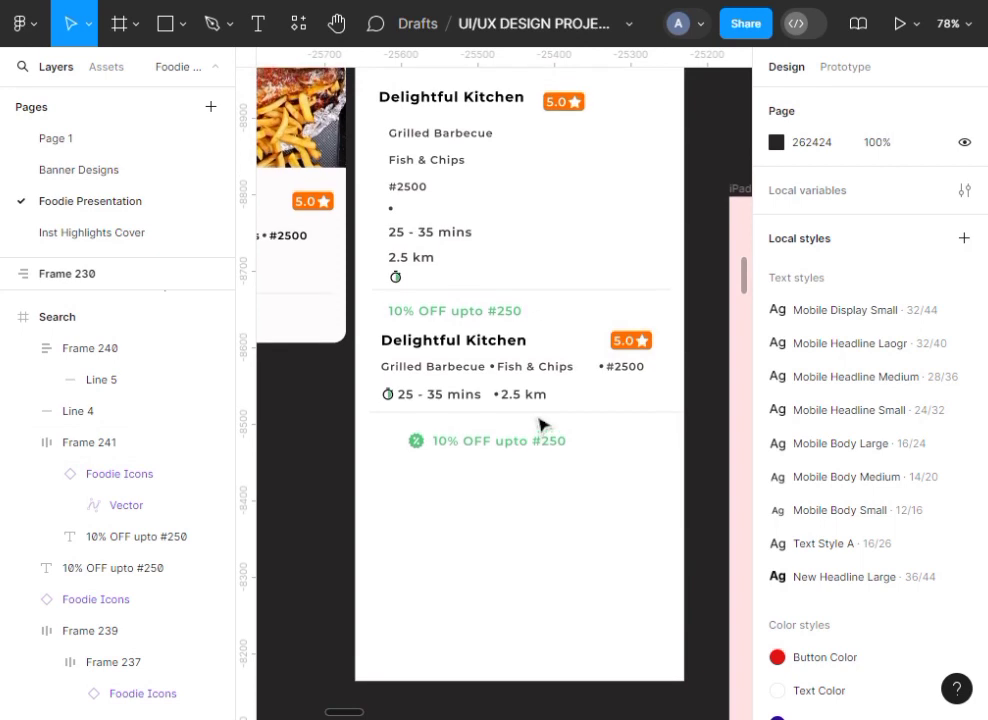
{"action": "scroll", "coordinate": [539, 424], "scroll_direction": "down", "scroll_amount": 2}
{"action": "scroll", "coordinate": [539, 422], "scroll_direction": "up", "scroll_amount": 6}
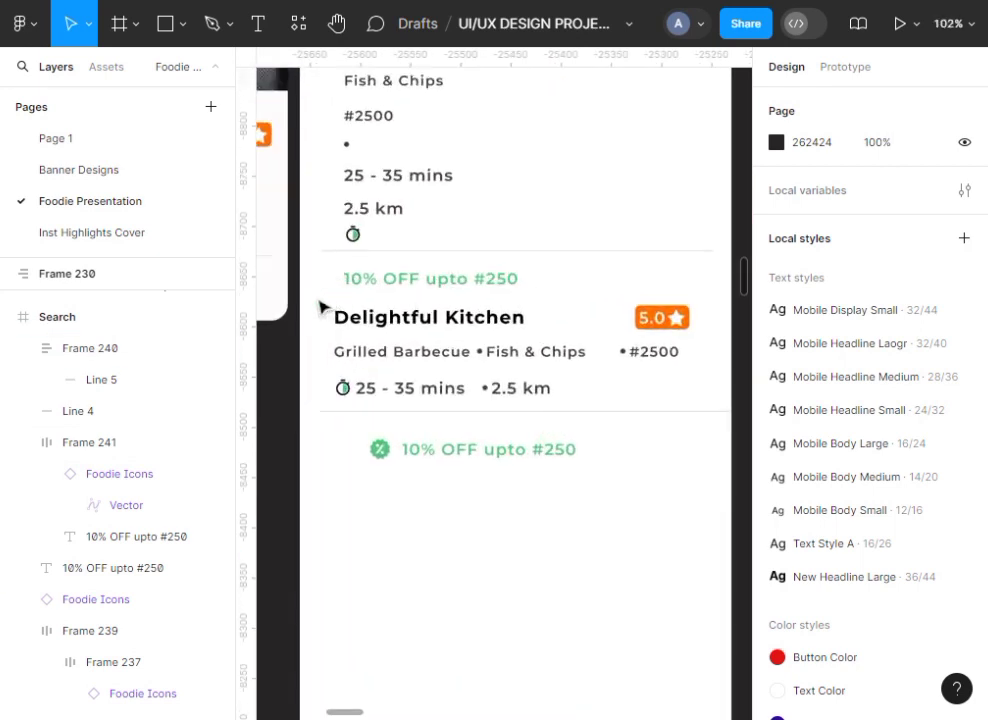
{"action": "left_click_drag", "start_coordinate": [318, 297], "coordinate": [735, 535]}
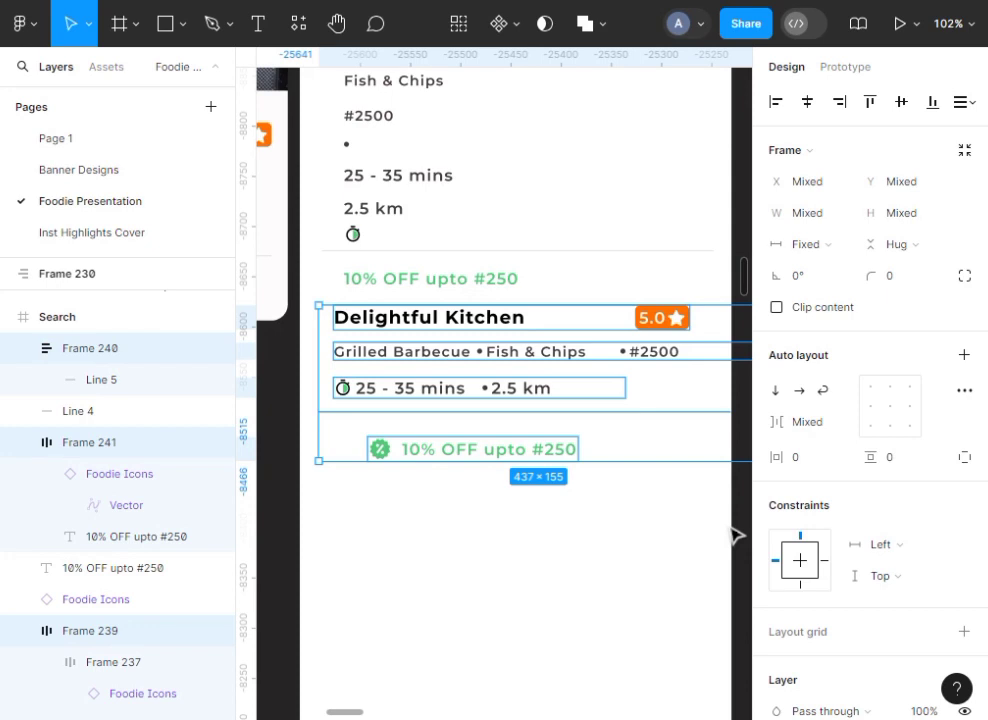
{"action": "key", "text": "shift+a"}
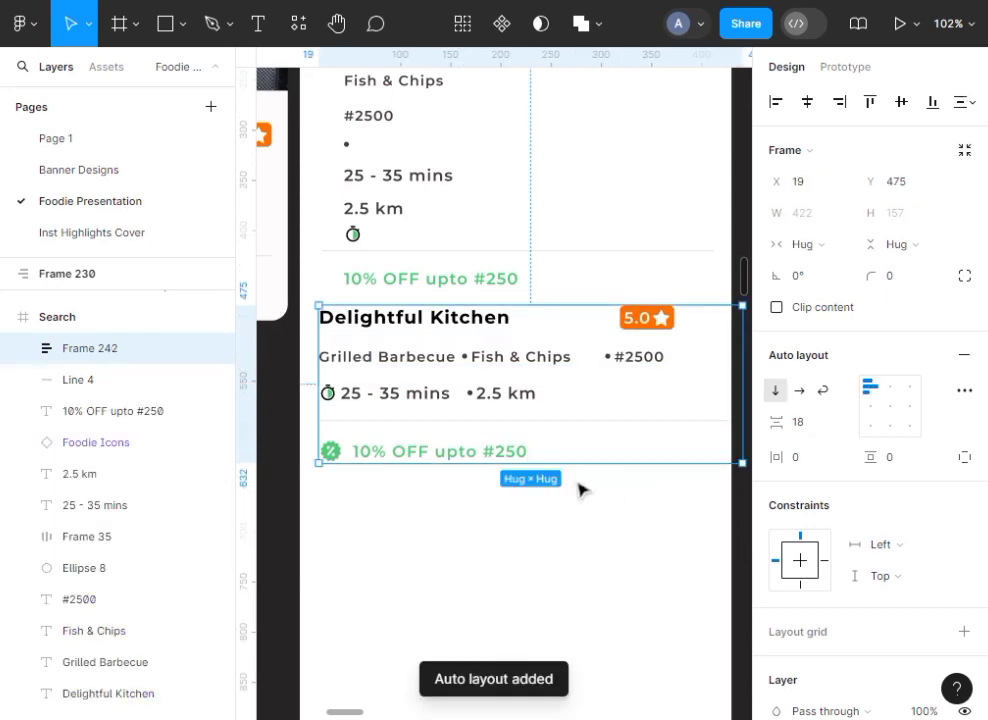
Try to narrow the new card's auto layout frame to a width of 393
{"action": "scroll", "coordinate": [503, 403], "scroll_direction": "up", "scroll_amount": 2}
{"action": "scroll", "coordinate": [503, 403], "scroll_direction": "down", "scroll_amount": 4}
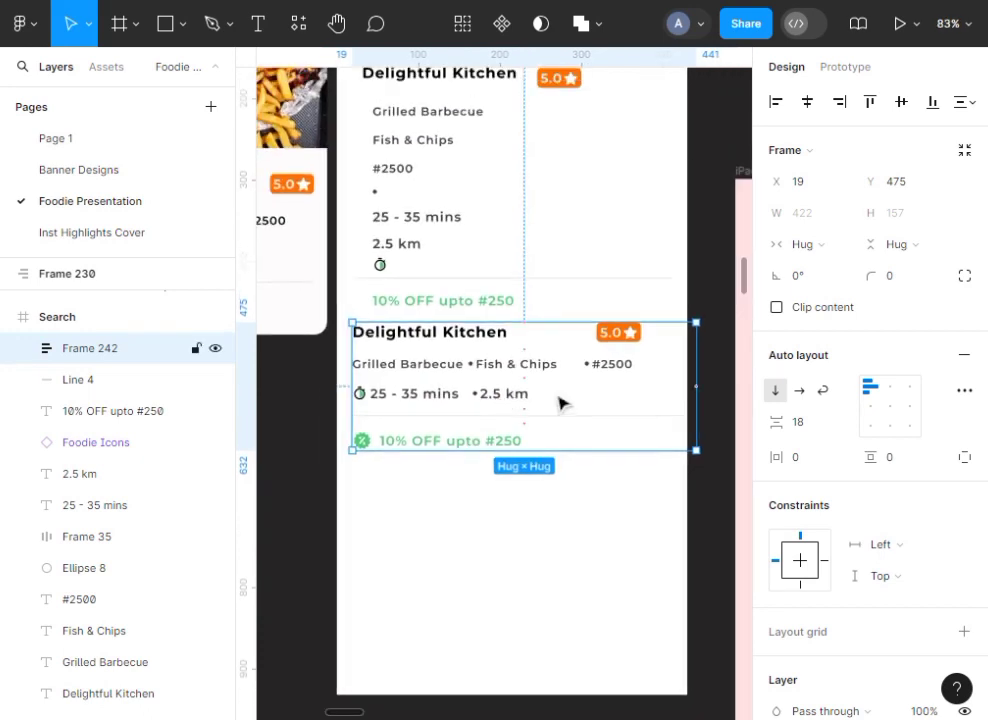
{"action": "left_click_drag", "start_coordinate": [701, 383], "coordinate": [671, 385]}
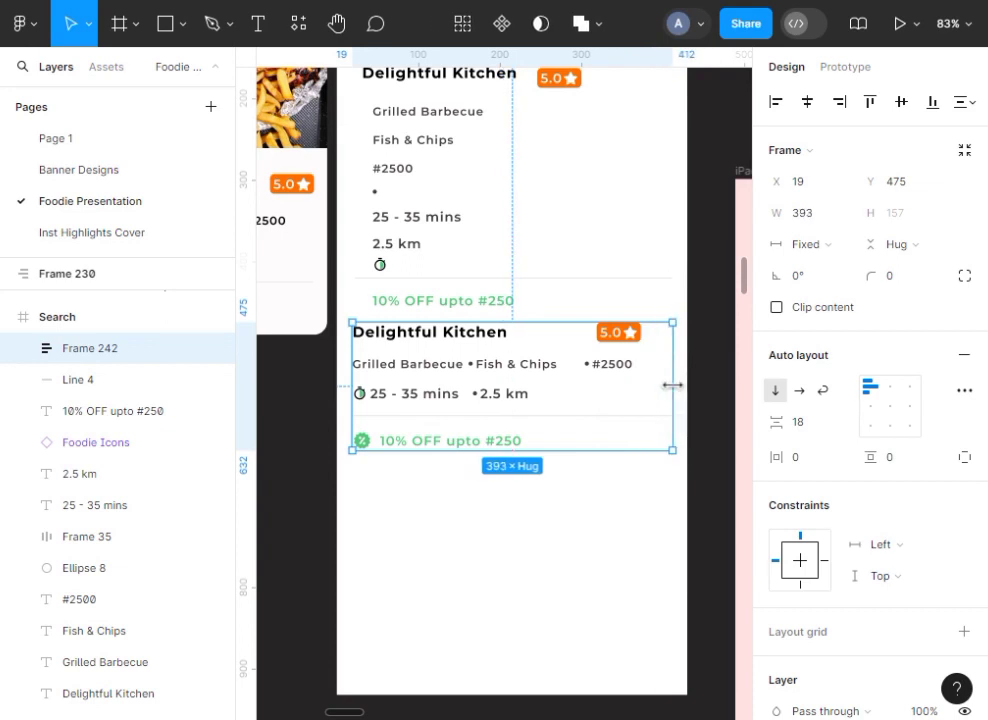
{"action": "double_click", "coordinate": [672, 385]}
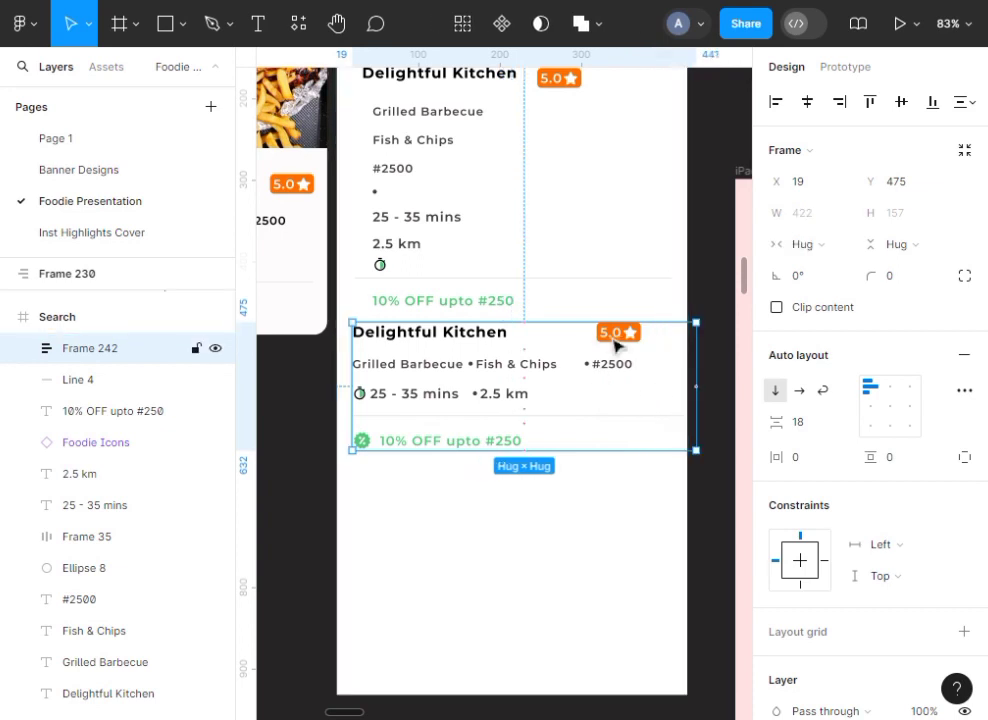
{"action": "left_click", "coordinate": [617, 345]}
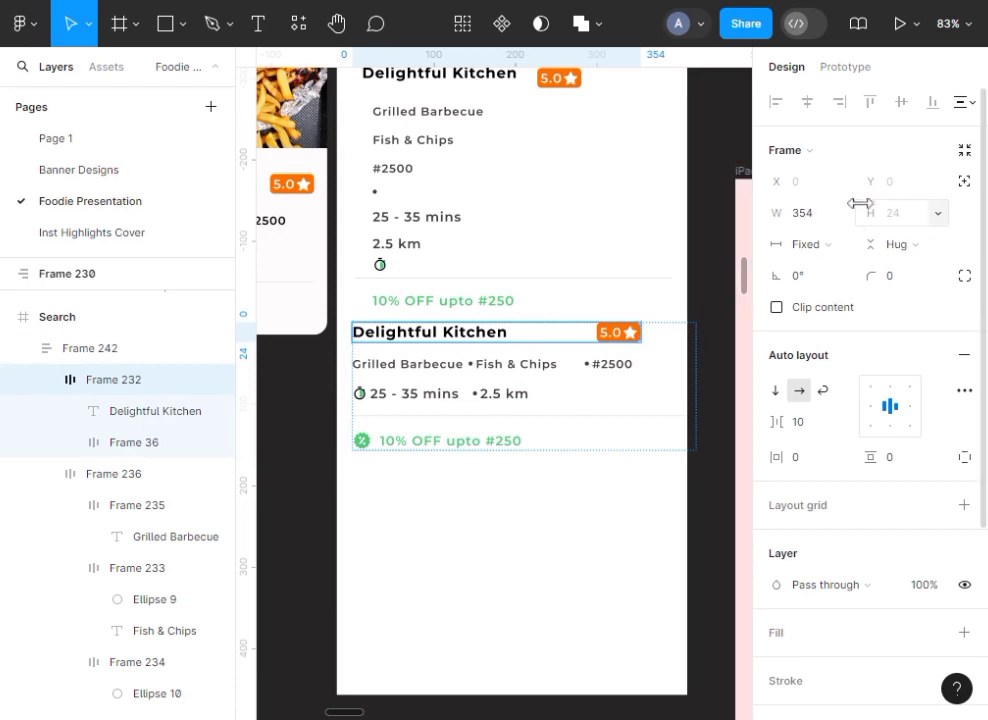
{"action": "left_click", "coordinate": [846, 247]}
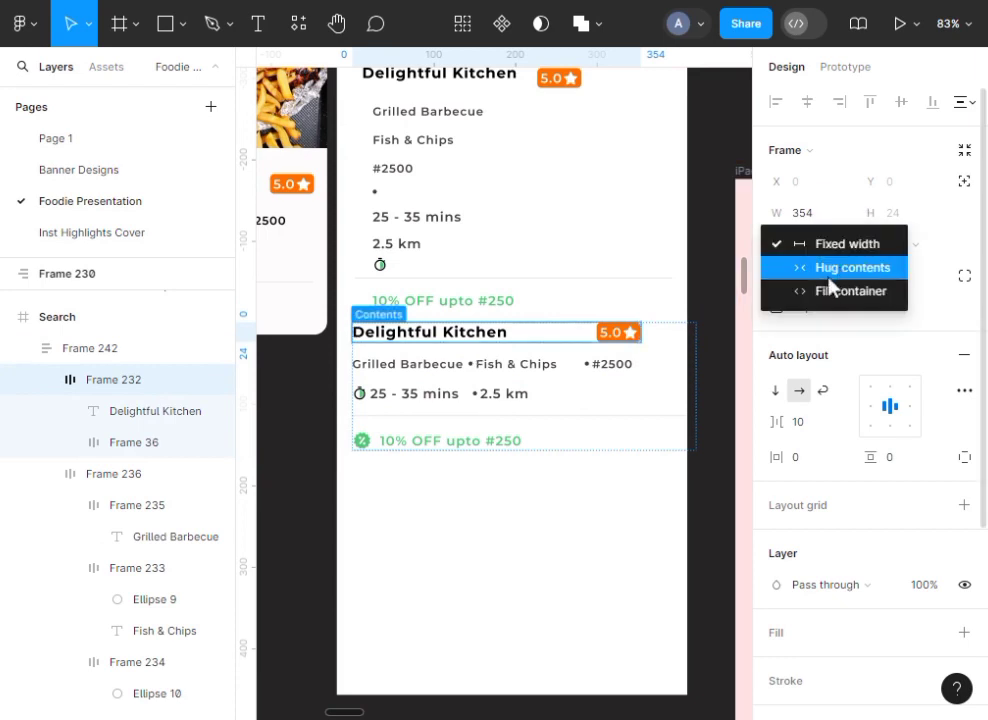
{"action": "left_click", "coordinate": [709, 285]}
{"action": "scroll", "coordinate": [714, 288], "scroll_direction": "up", "scroll_amount": 3}
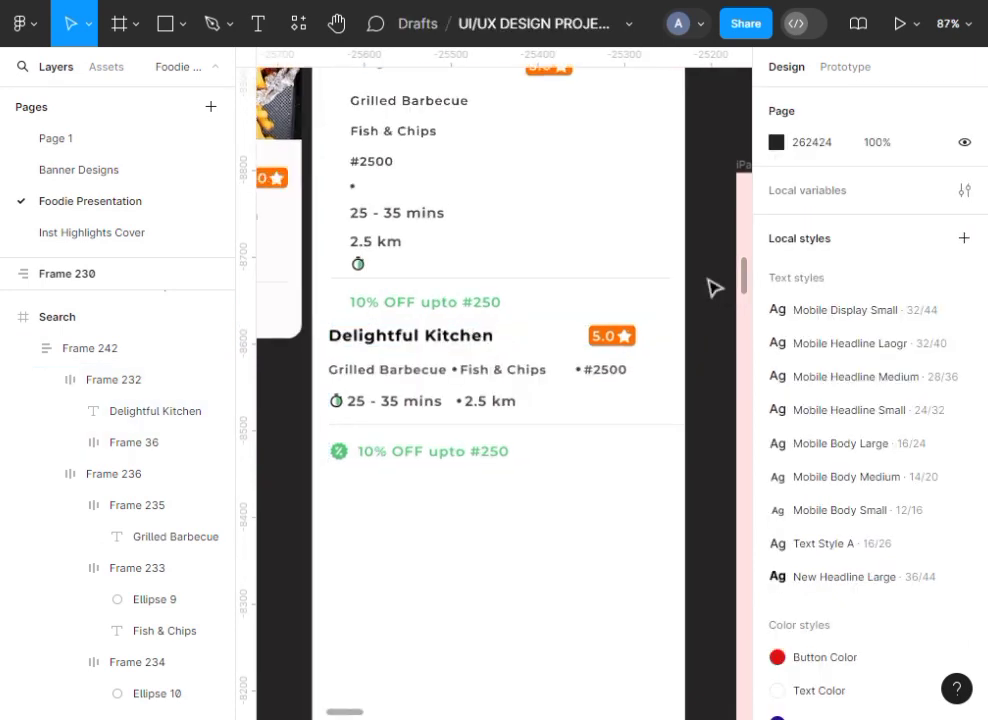
Set the widths of the card's Delightful Kitchen heading row and its cuisine and price row to Fill container
{"action": "left_click", "coordinate": [615, 347]}
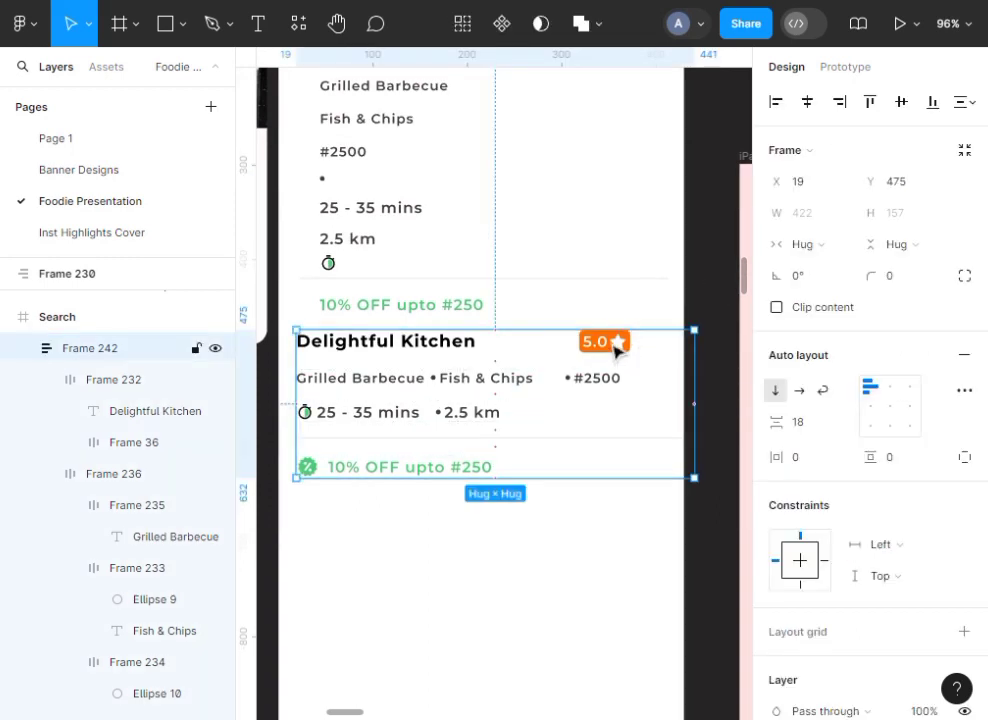
{"action": "left_click", "coordinate": [615, 346]}
{"action": "left_click", "coordinate": [850, 246]}
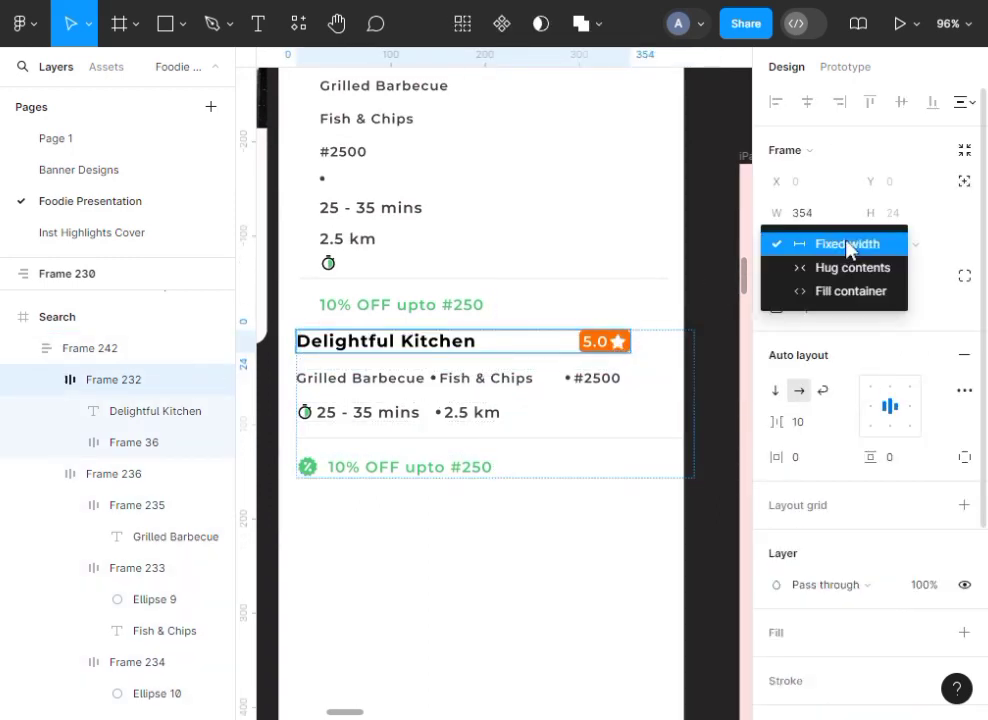
{"action": "left_click", "coordinate": [847, 294]}
{"action": "left_click", "coordinate": [587, 379]}
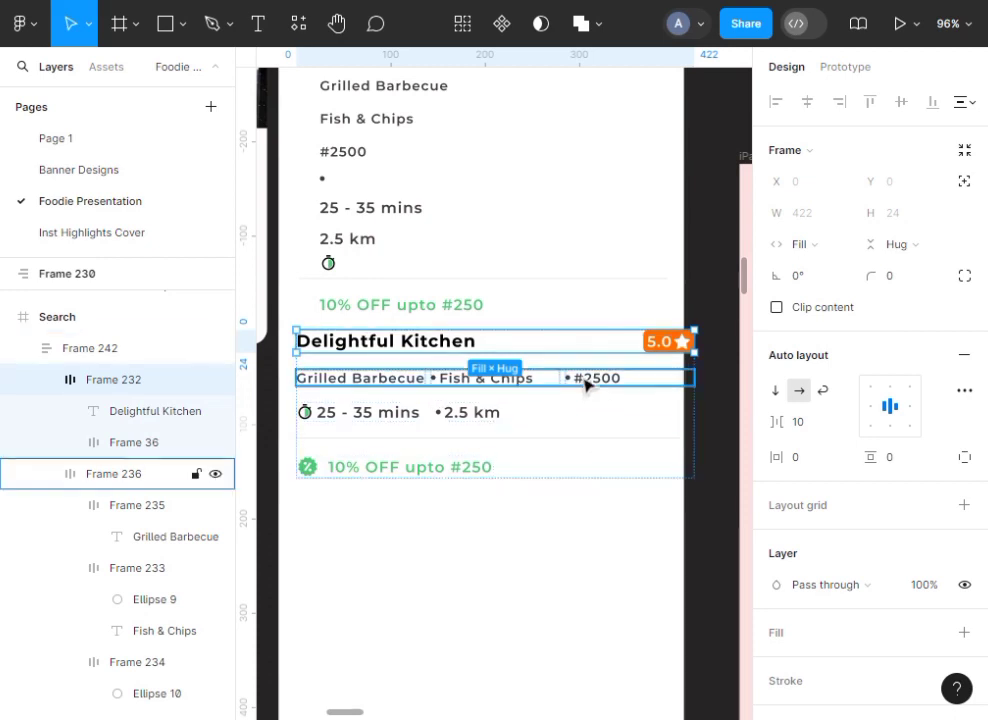
{"action": "left_click", "coordinate": [850, 247]}
{"action": "left_click", "coordinate": [847, 294]}
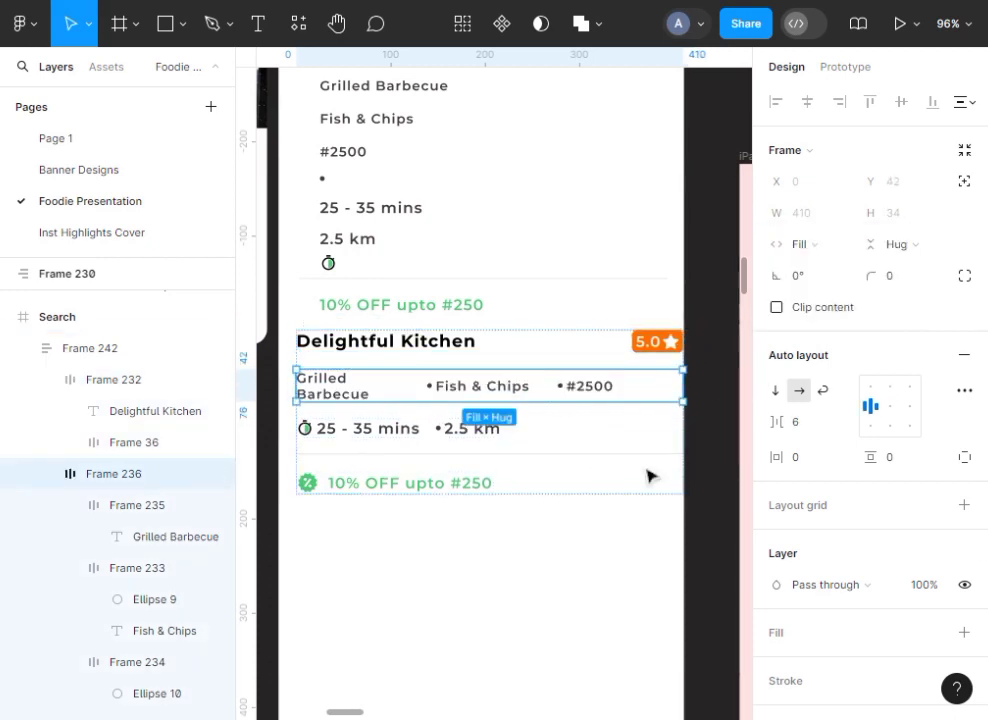
{"action": "left_click", "coordinate": [547, 497]}
Set the width of the card's delivery time and distance row to Fill container
{"action": "left_click", "coordinate": [503, 439]}
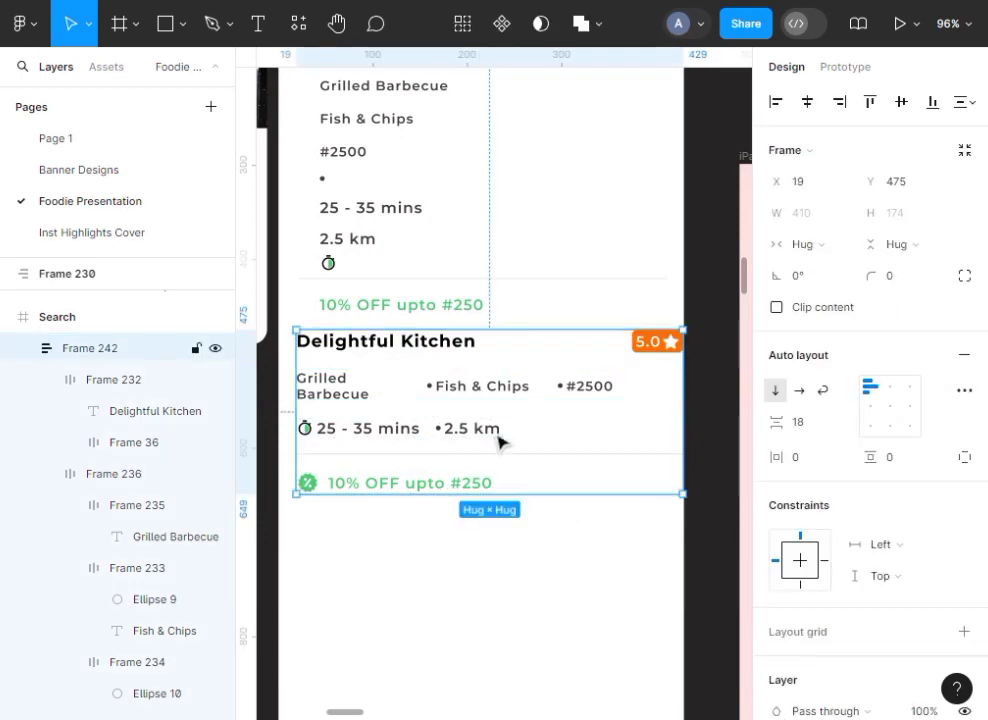
{"action": "double_click", "coordinate": [503, 439]}
{"action": "left_click", "coordinate": [843, 248]}
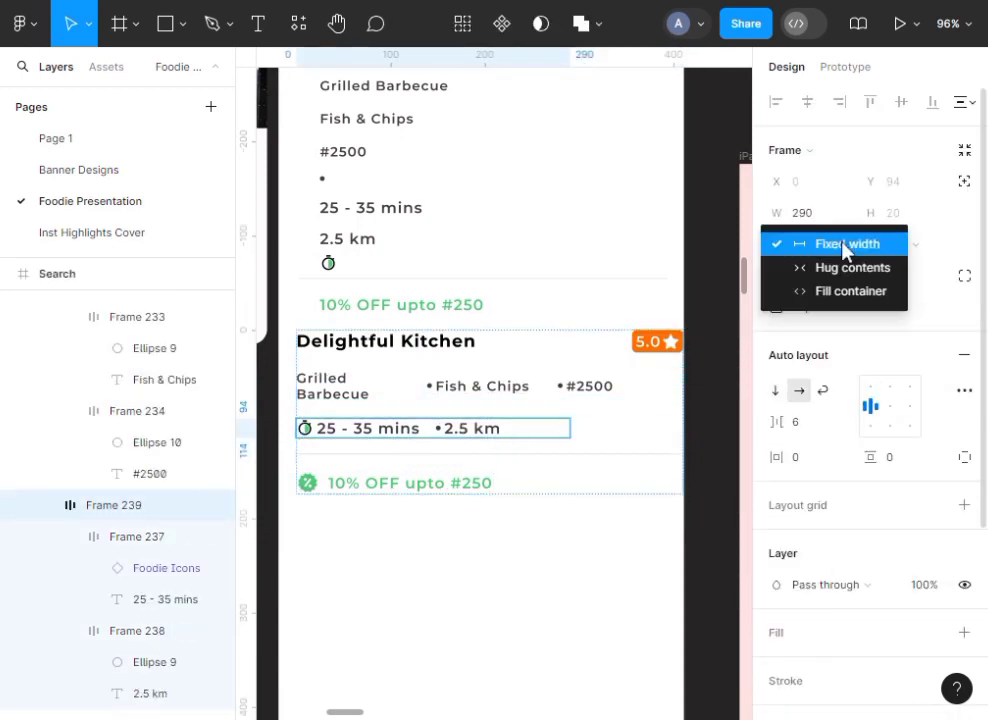
{"action": "left_click", "coordinate": [845, 292]}
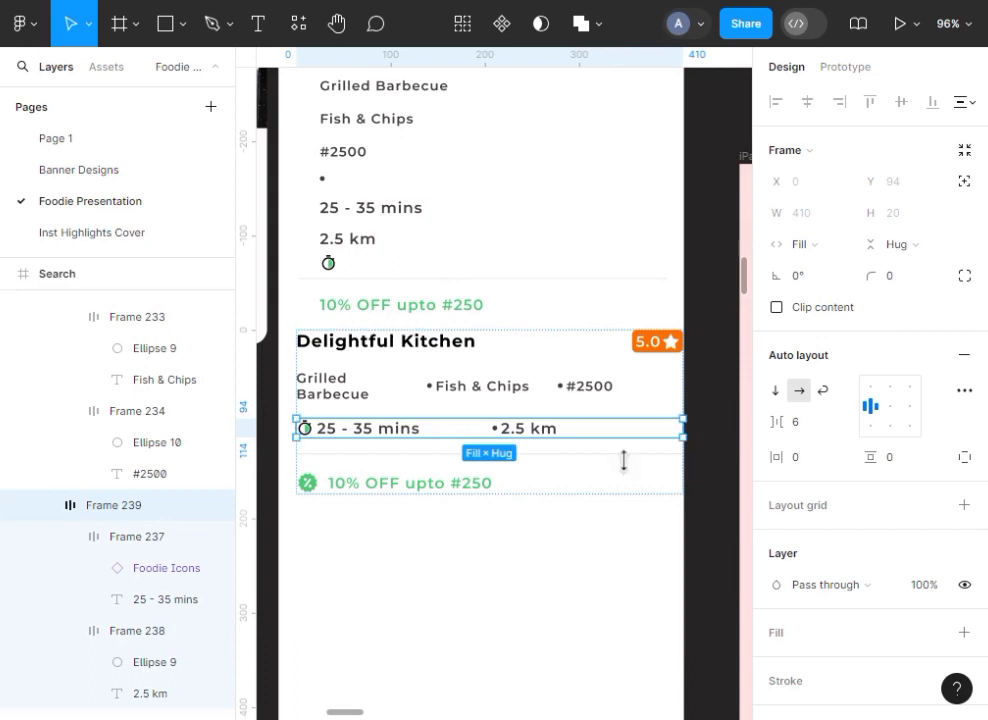
Set the widths of the card's divider frame and its 10% OFF upto #250 offer row to Fill container
{"action": "left_click", "coordinate": [540, 456]}
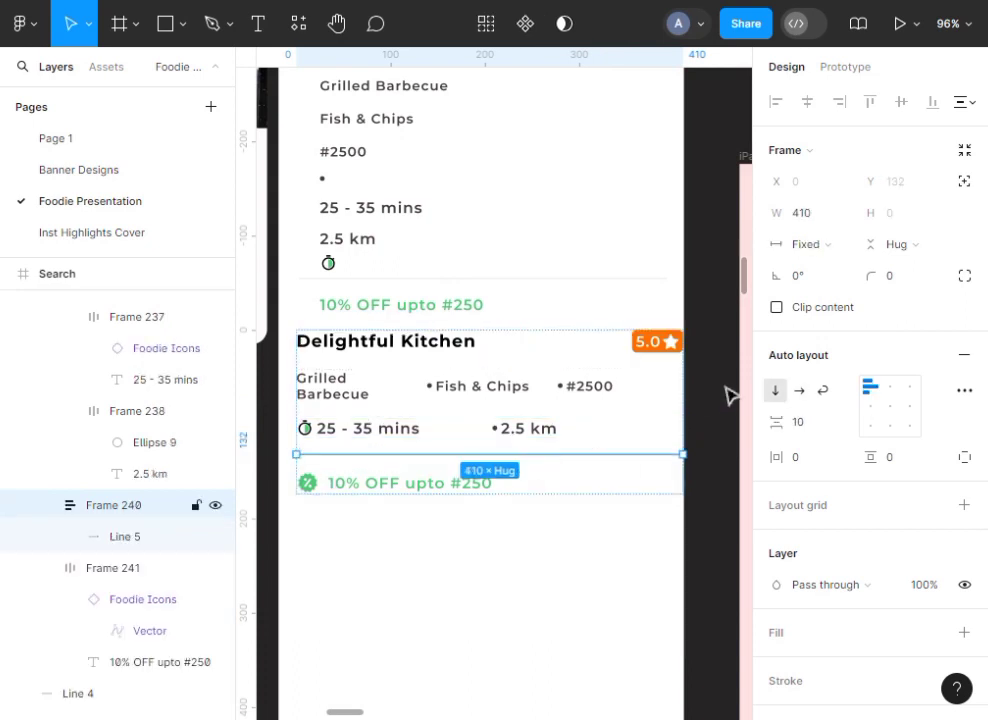
{"action": "left_click", "coordinate": [845, 250]}
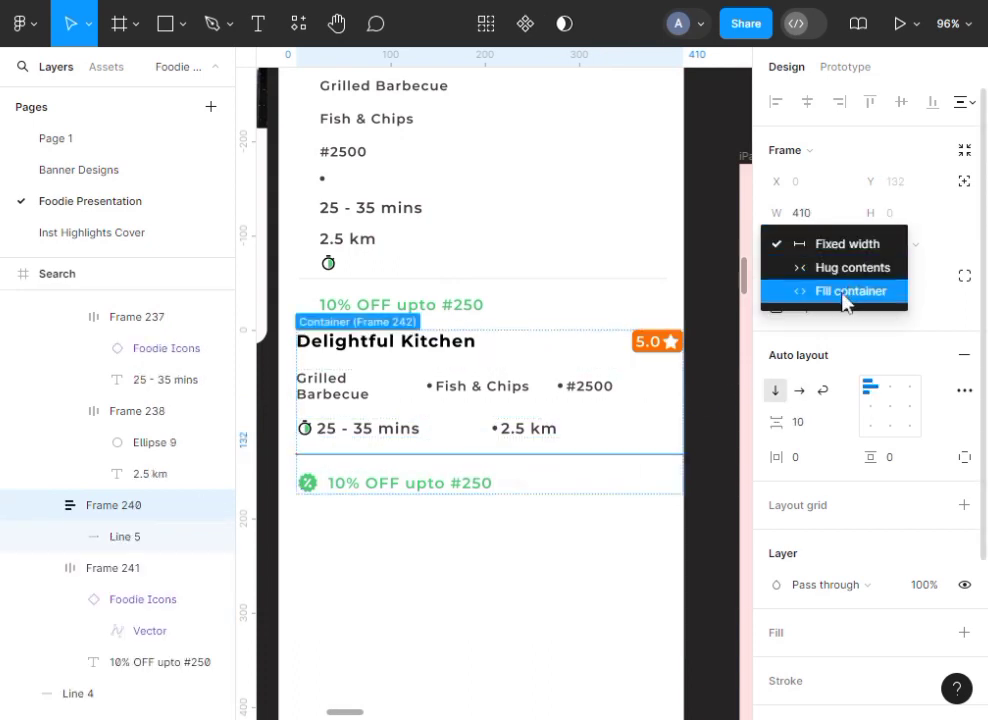
{"action": "left_click", "coordinate": [845, 292]}
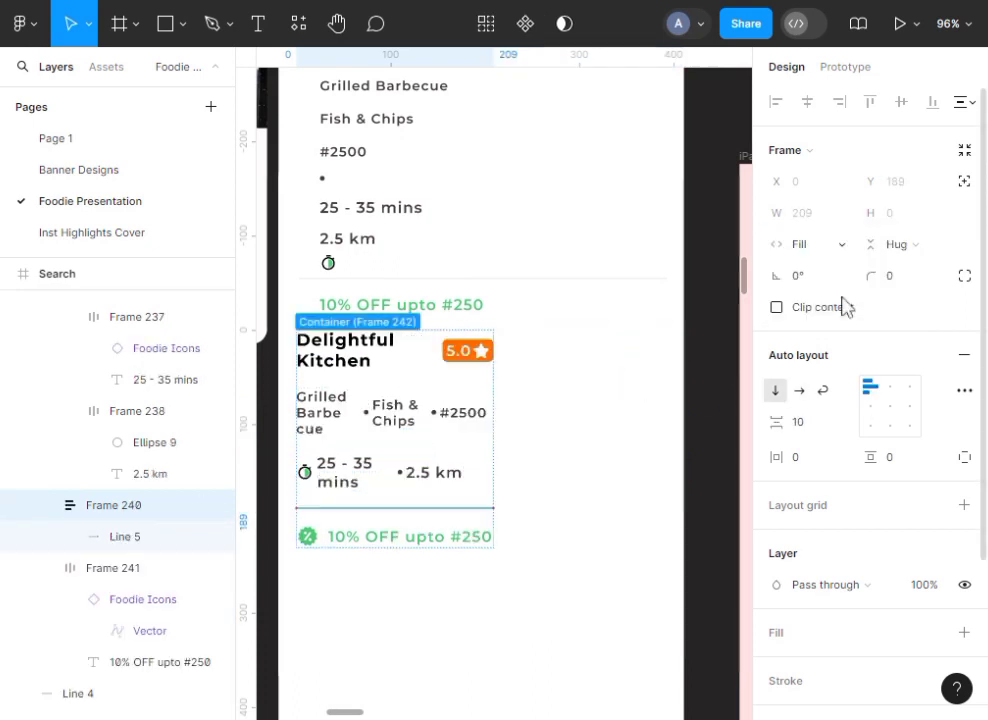
{"action": "left_click", "coordinate": [470, 536]}
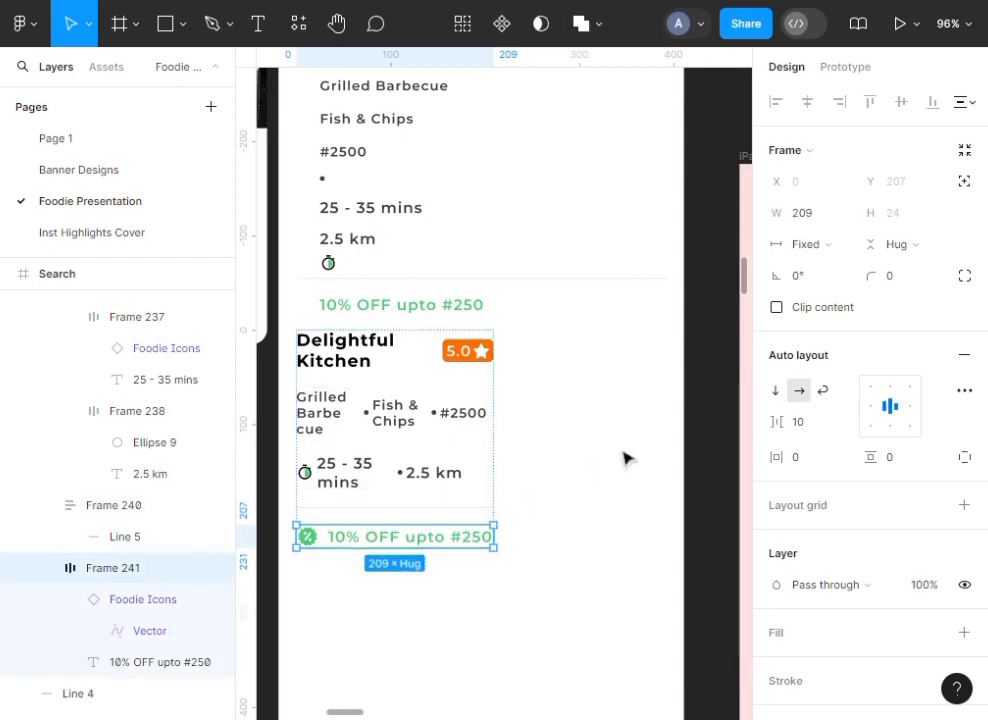
{"action": "left_click", "coordinate": [845, 250]}
{"action": "left_click", "coordinate": [846, 292]}
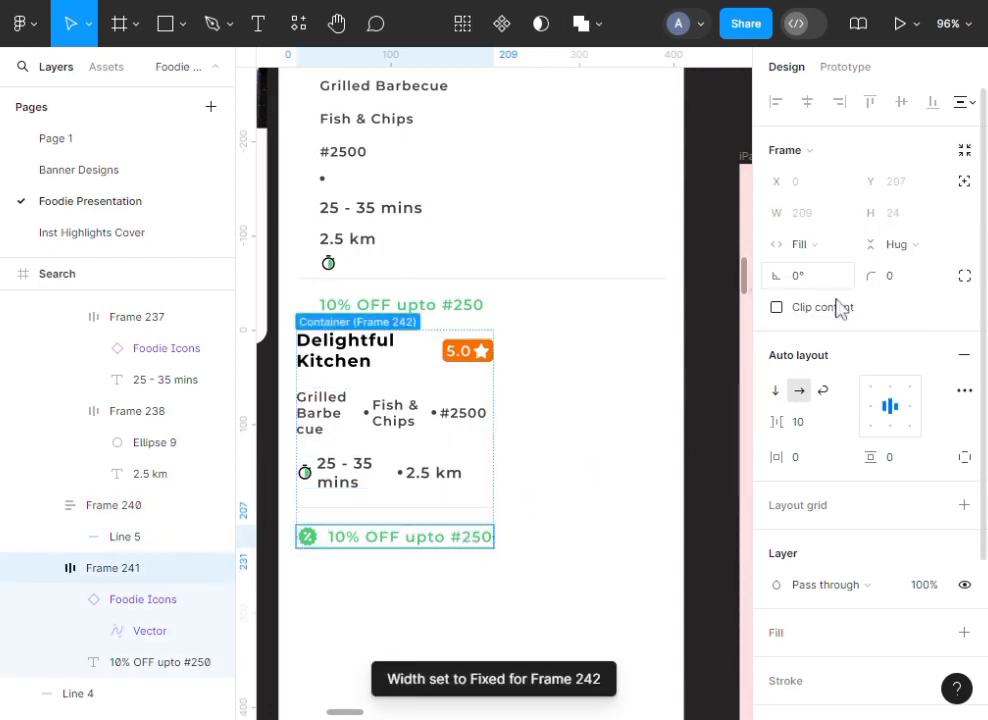
Widen the card's outer auto layout frame to 425 and move it down to X 22, Y 541
{"action": "left_click", "coordinate": [573, 588]}
{"action": "left_click", "coordinate": [373, 404]}
{"action": "left_click_drag", "start_coordinate": [497, 362], "coordinate": [687, 346]}
{"action": "scroll", "coordinate": [687, 348], "scroll_direction": "down", "scroll_amount": 6}
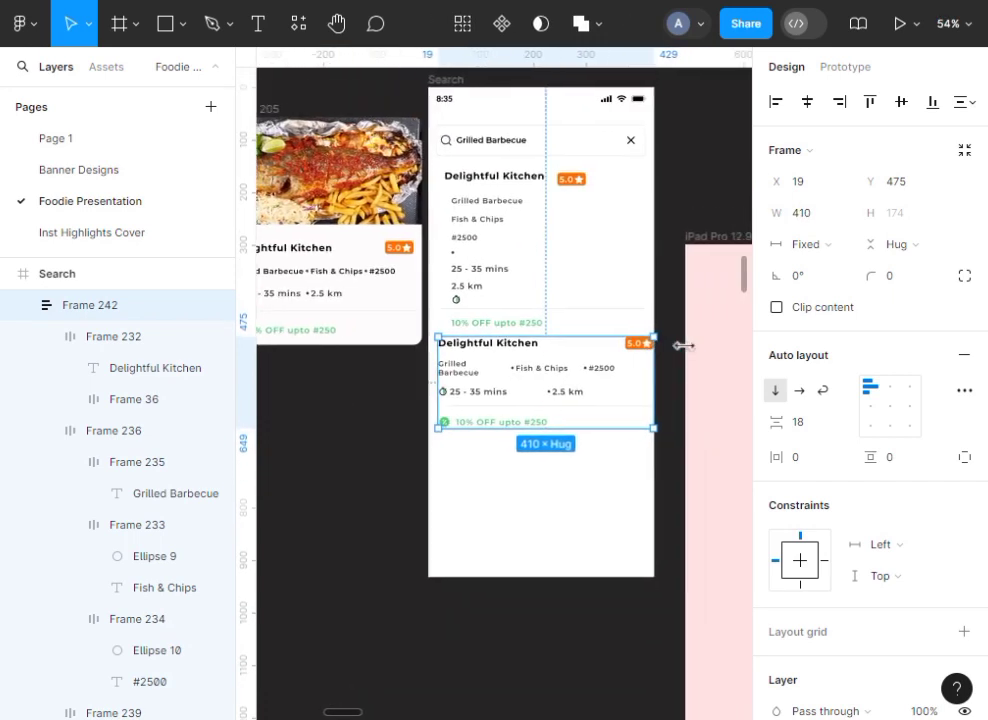
{"action": "mouse_move", "coordinate": [632, 361]}
{"action": "left_mouse_down"}
{"action": "mouse_move", "coordinate": [648, 359]}
{"action": "mouse_move", "coordinate": [630, 363]}
{"action": "left_mouse_up"}
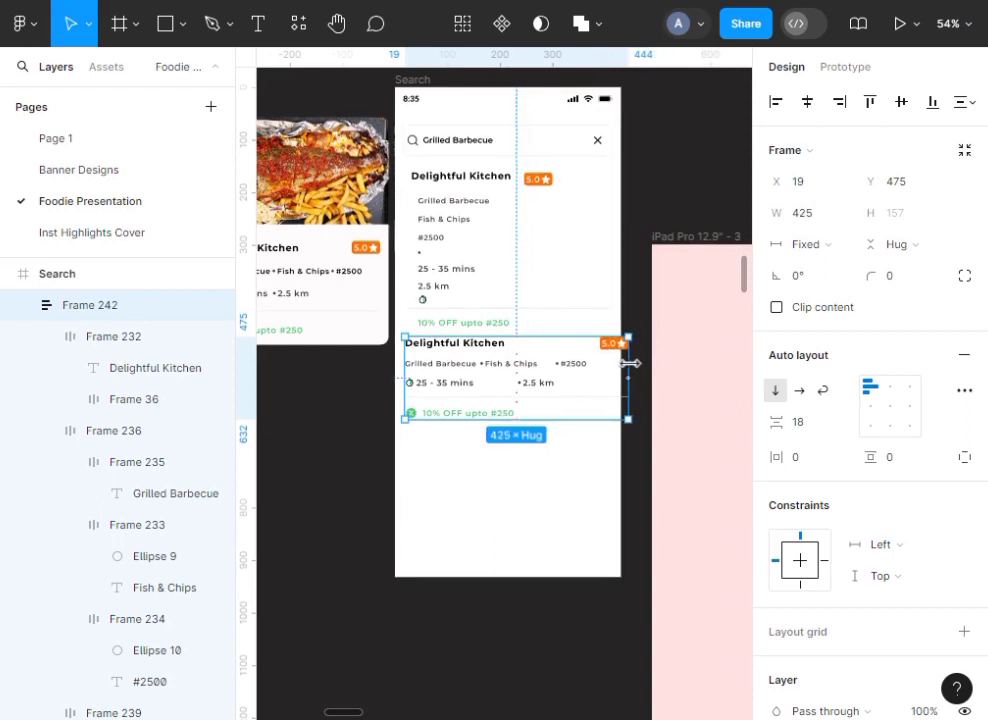
{"action": "scroll", "coordinate": [526, 385], "scroll_direction": "up", "scroll_amount": 3}
{"action": "left_click_drag", "start_coordinate": [467, 330], "coordinate": [470, 388]}
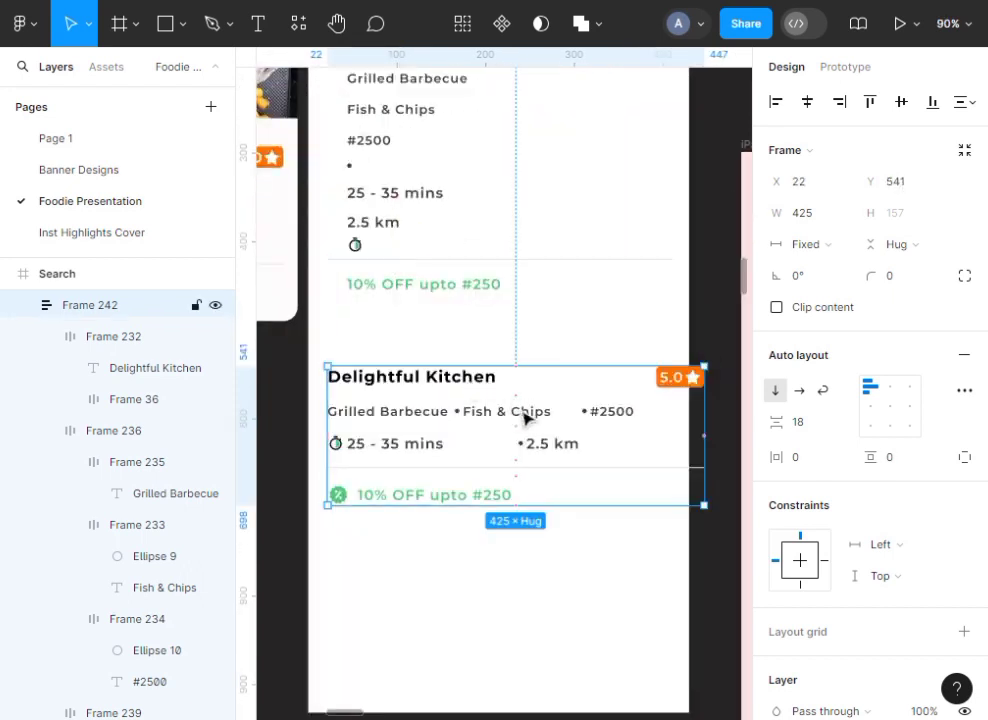
Apply the New Foodie GridX layout grid style to the Search frame so its column grid shows
{"action": "scroll", "coordinate": [524, 418], "scroll_direction": "up", "scroll_amount": 3}
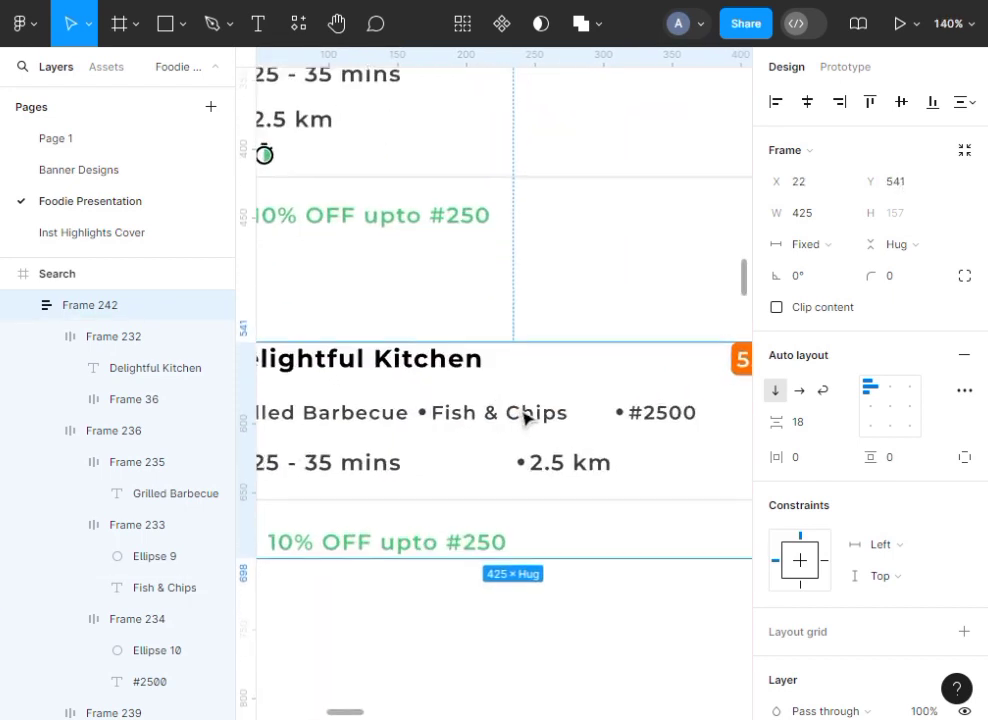
{"action": "scroll", "coordinate": [524, 418], "scroll_direction": "down", "scroll_amount": 3}
{"action": "scroll", "coordinate": [520, 338], "scroll_direction": "up", "scroll_amount": 5}
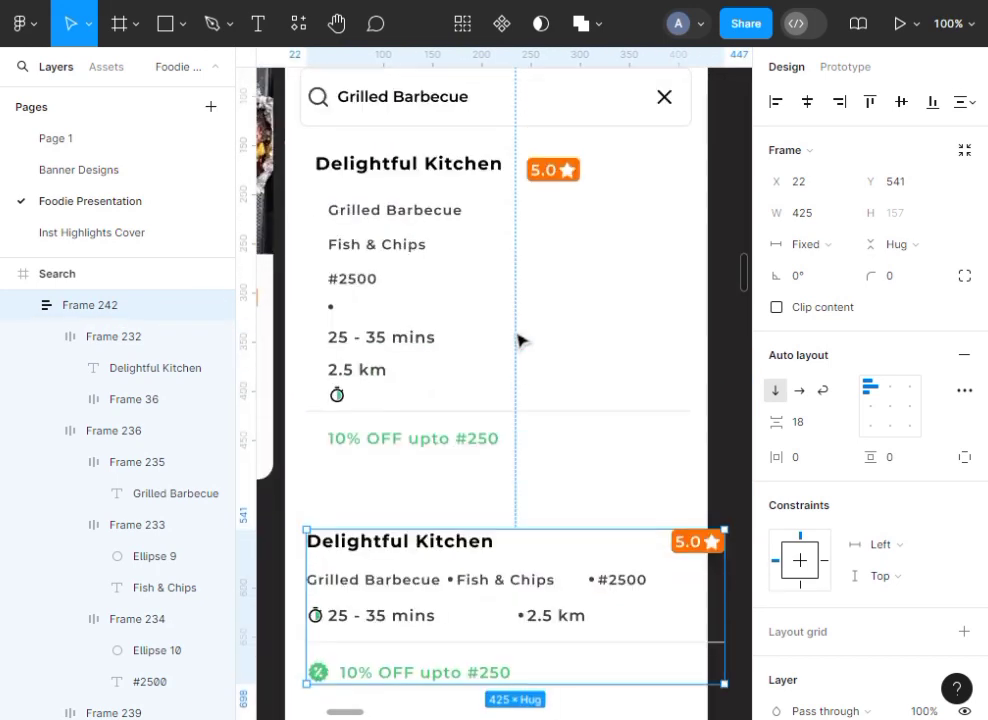
{"action": "scroll", "coordinate": [519, 341], "scroll_direction": "up", "scroll_amount": 2}
{"action": "left_click", "coordinate": [296, 167]}
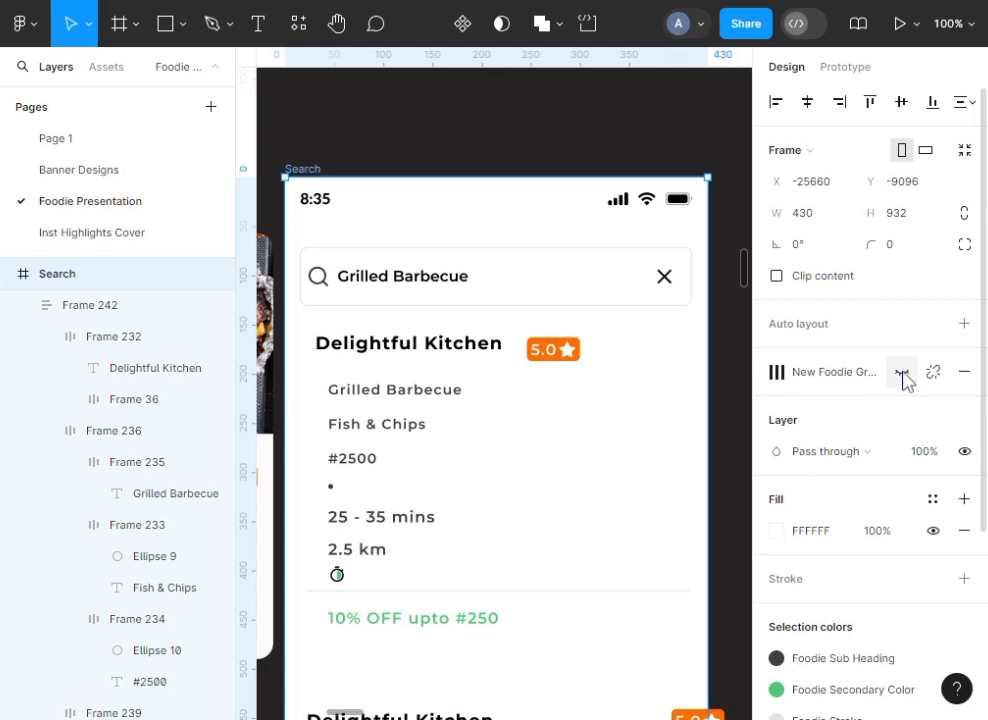
{"action": "left_click", "coordinate": [865, 373]}
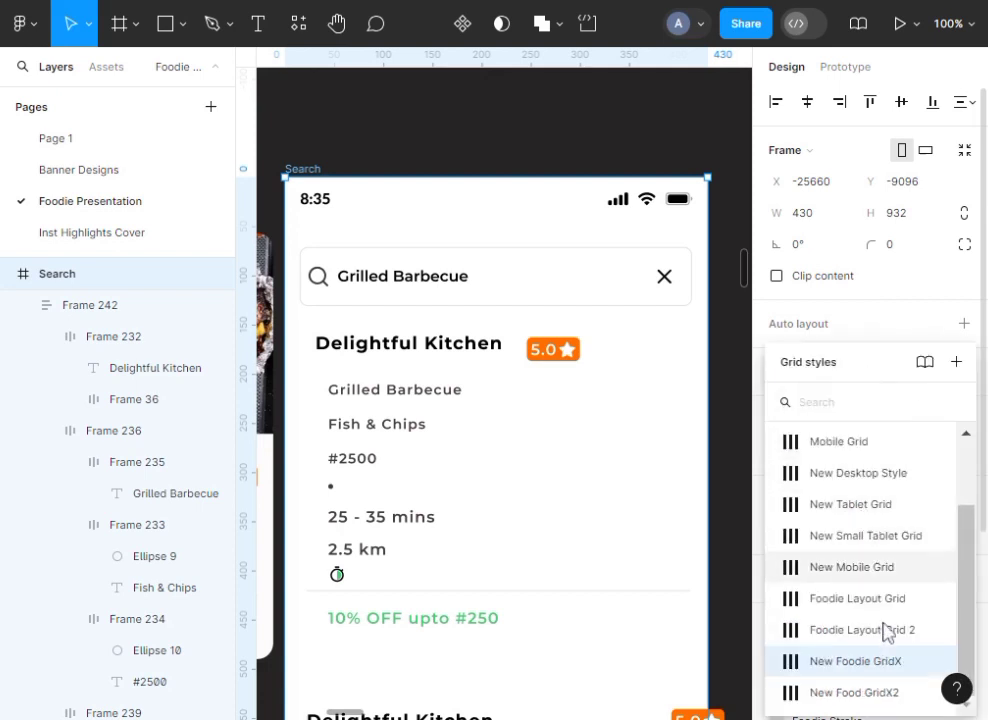
{"action": "left_click", "coordinate": [873, 664]}
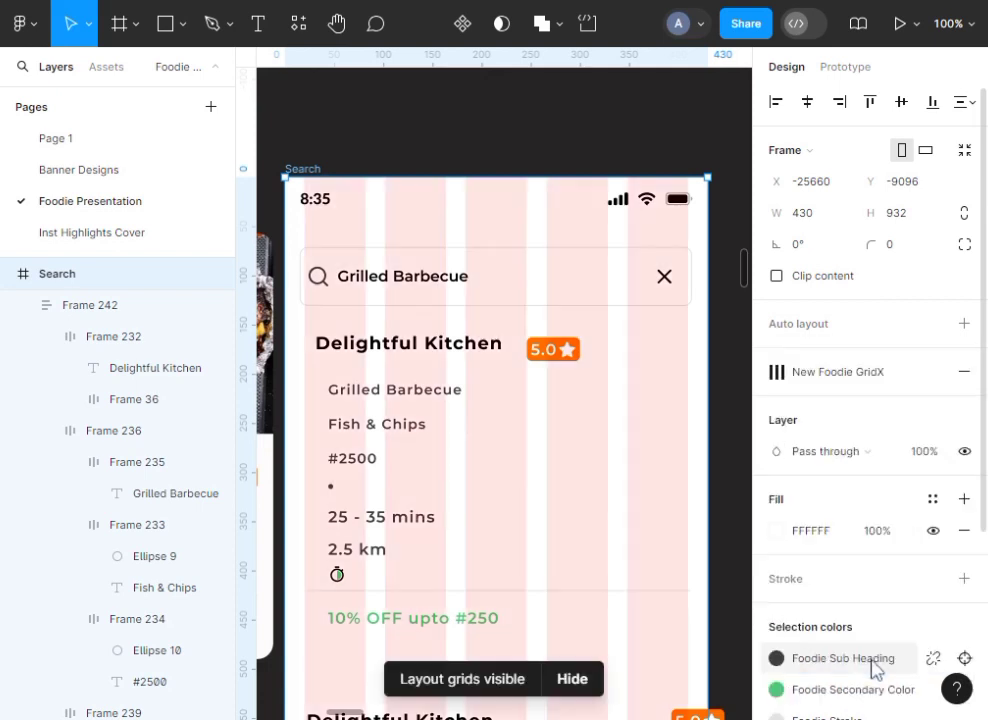
Narrow the lower Delightful Kitchen card's outer auto layout frame to 388 wide, ending at the last grid column's outer edge
{"action": "scroll", "coordinate": [538, 450], "scroll_direction": "down", "scroll_amount": 5}
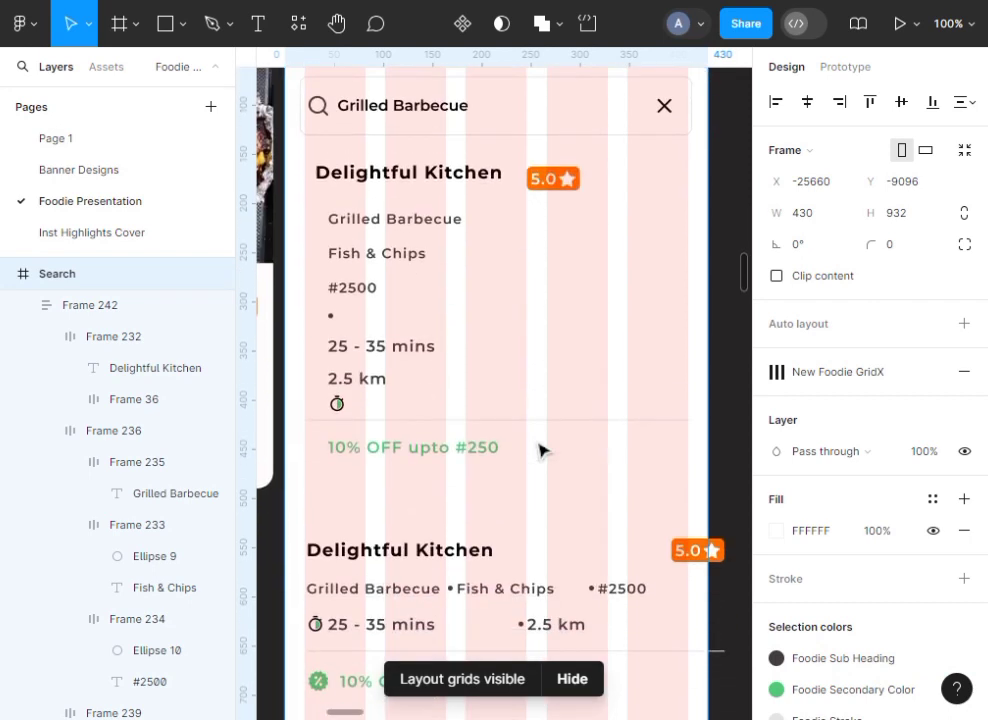
{"action": "scroll", "coordinate": [540, 455], "scroll_direction": "down", "scroll_amount": 2}
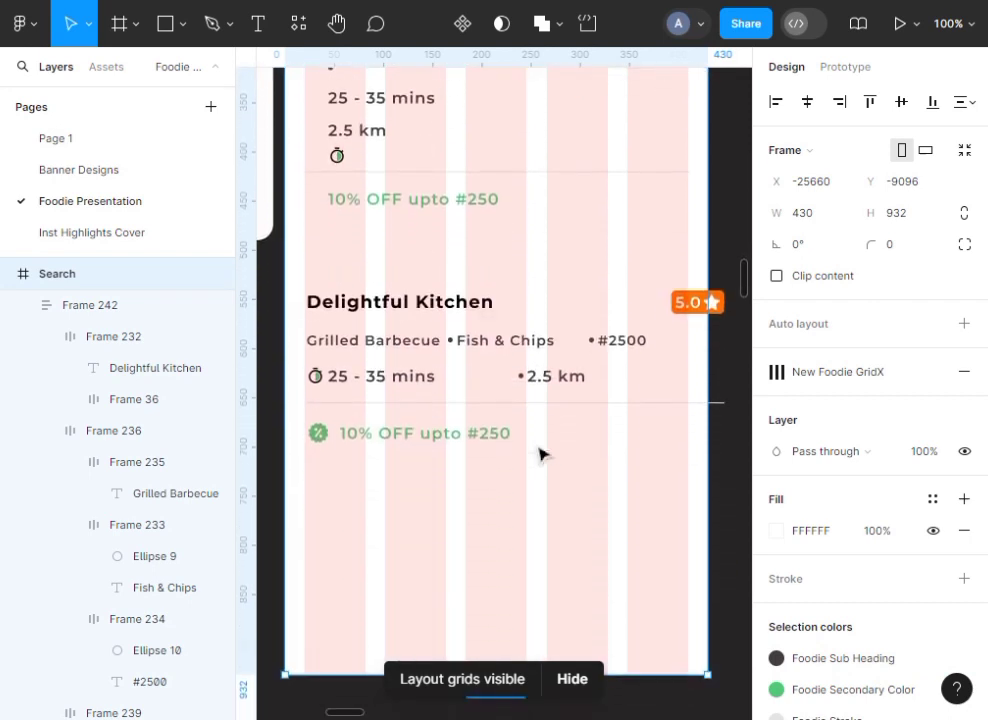
{"action": "left_click", "coordinate": [597, 306]}
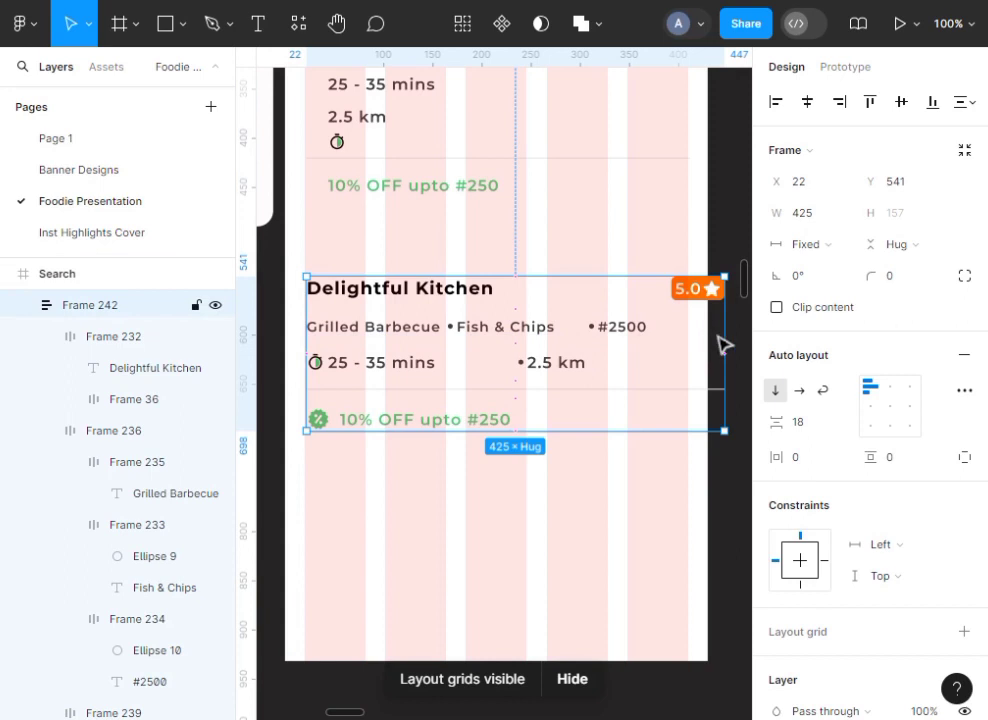
{"action": "left_click_drag", "start_coordinate": [713, 334], "coordinate": [688, 330]}
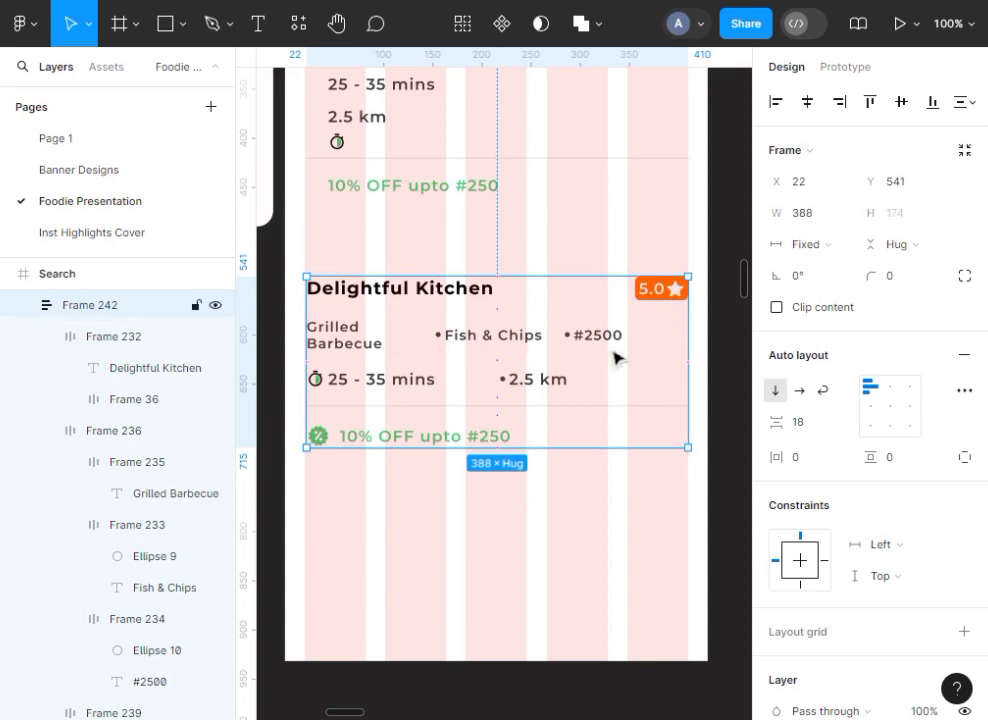
Widen the card's outer auto layout frame to 433, past the edge of the Search frame
{"action": "scroll", "coordinate": [615, 358], "scroll_direction": "up", "scroll_amount": 3}
{"action": "scroll", "coordinate": [615, 358], "scroll_direction": "down", "scroll_amount": 5}
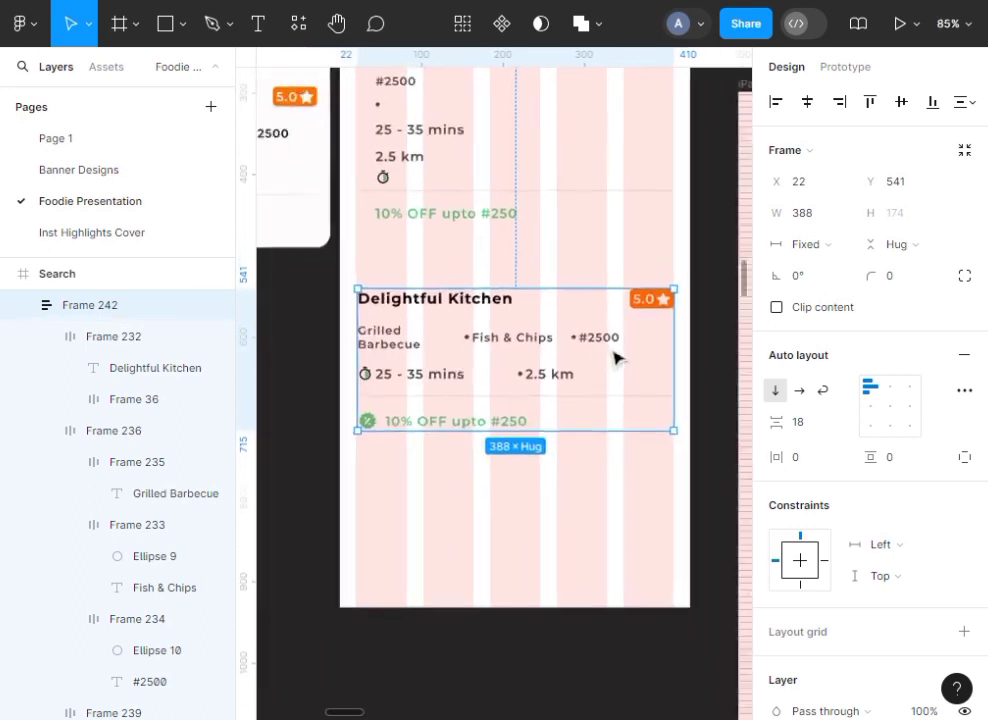
{"action": "scroll", "coordinate": [615, 357], "scroll_direction": "down", "scroll_amount": 2}
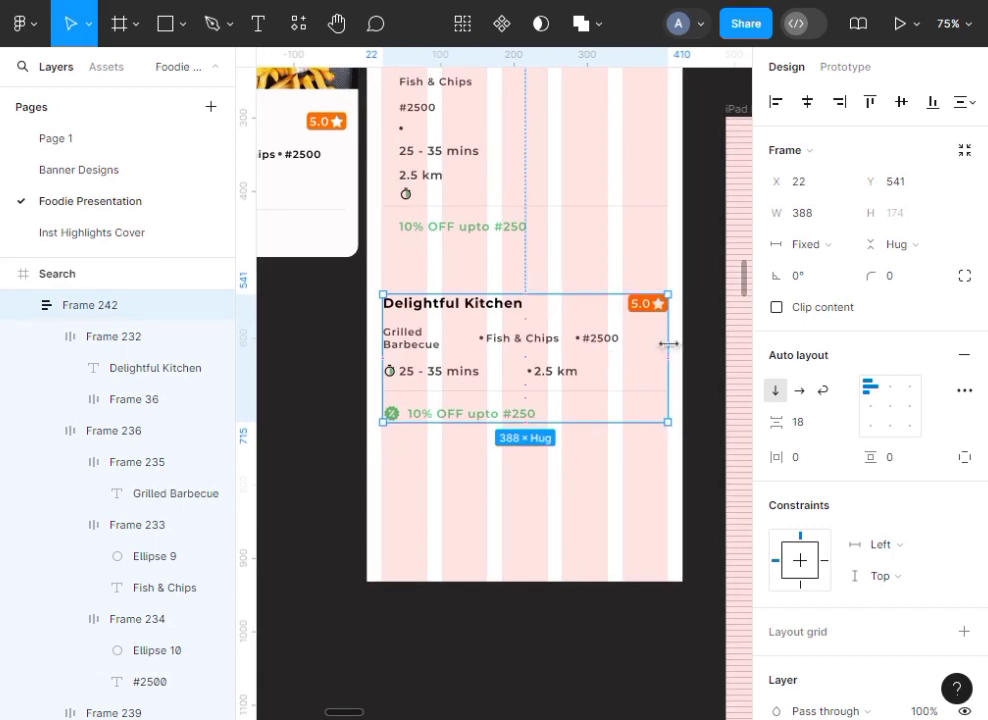
{"action": "left_click", "coordinate": [614, 347]}
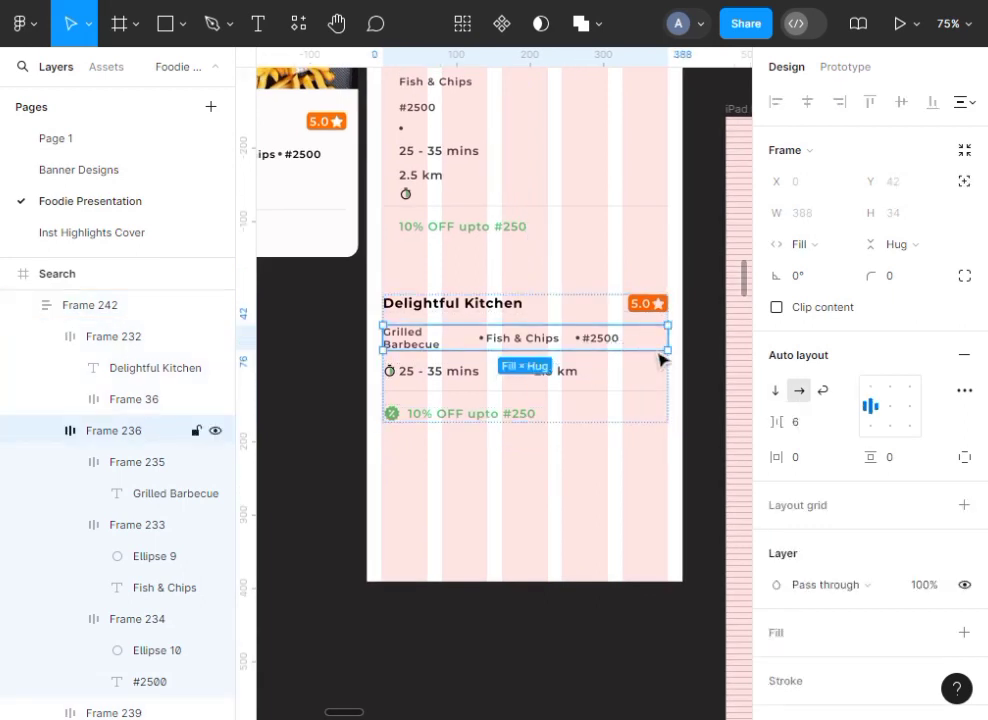
{"action": "left_click", "coordinate": [698, 330]}
{"action": "left_click", "coordinate": [666, 326]}
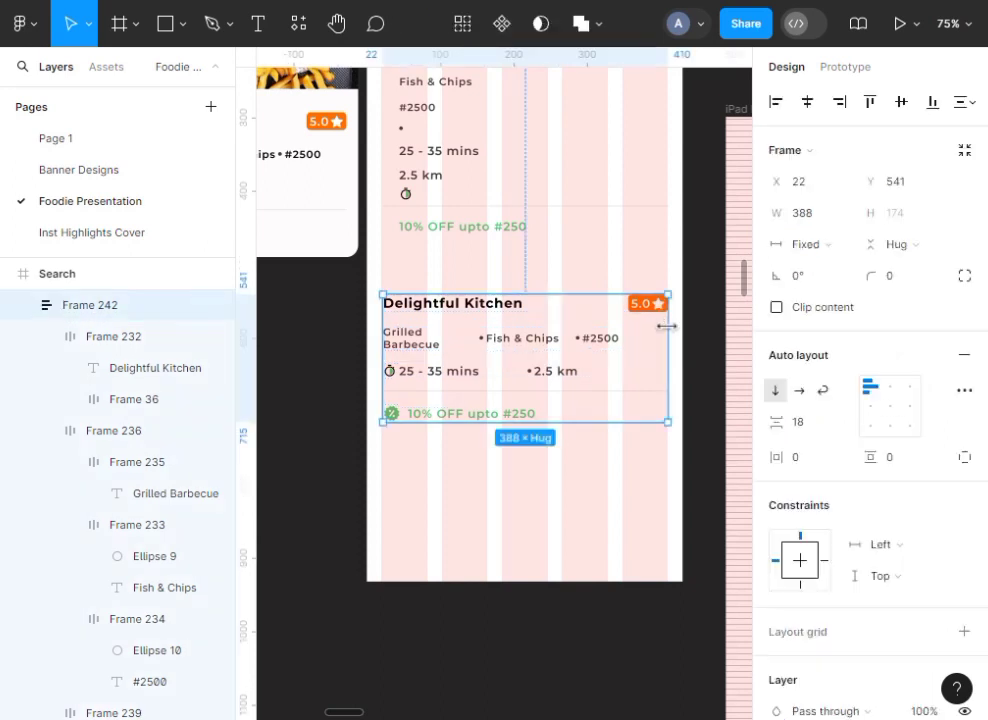
{"action": "left_click_drag", "start_coordinate": [688, 328], "coordinate": [701, 325]}
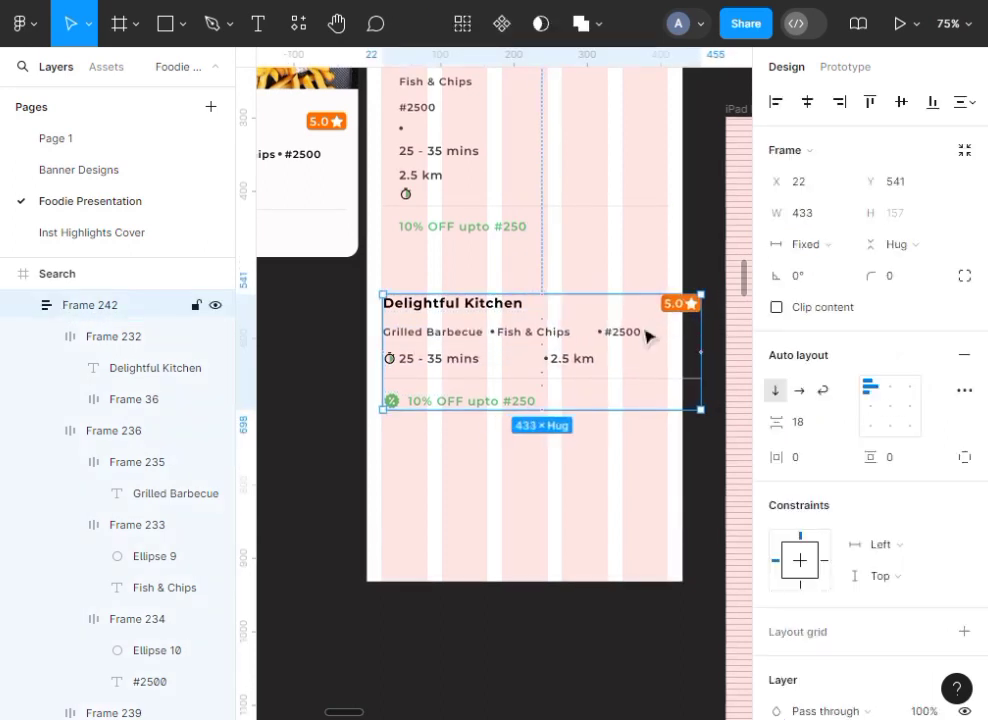
Select the Fish & Chips frame with its bullet inside the card's cuisine and price row
{"action": "scroll", "coordinate": [646, 336], "scroll_direction": "up", "scroll_amount": 5}
{"action": "scroll", "coordinate": [646, 336], "scroll_direction": "down", "scroll_amount": 3}
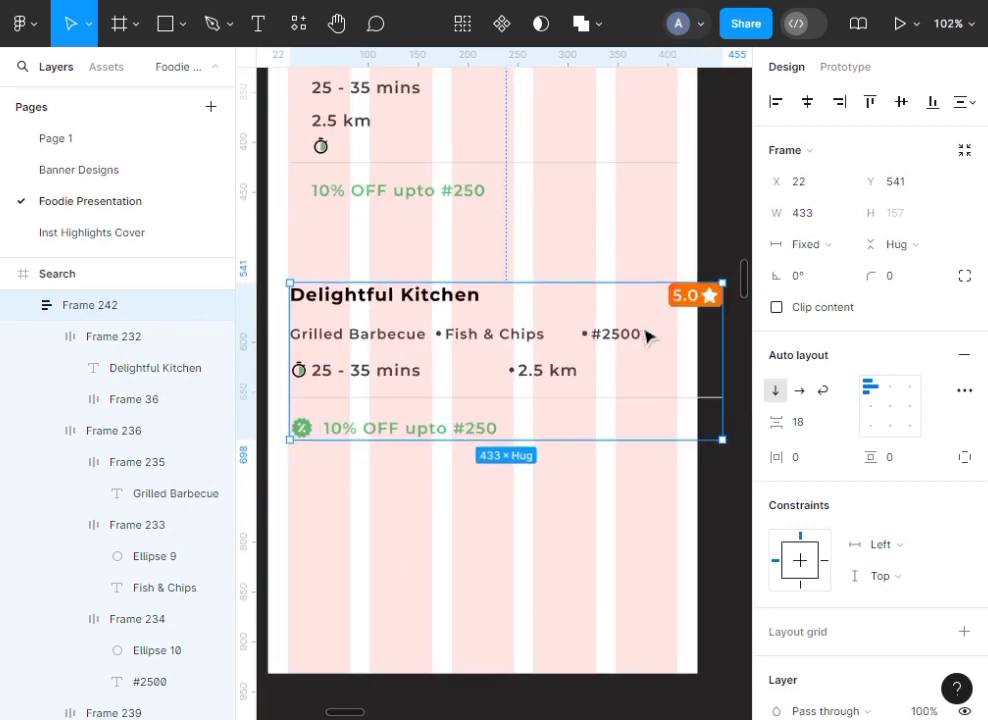
{"action": "scroll", "coordinate": [646, 336], "scroll_direction": "up", "scroll_amount": 1}
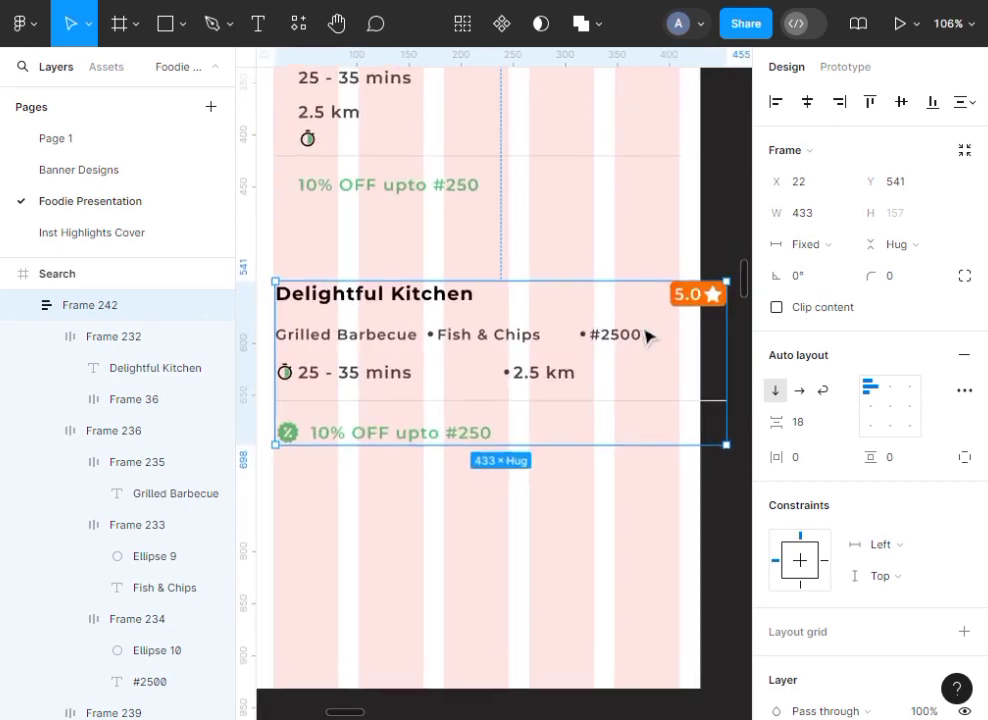
{"action": "left_click", "coordinate": [530, 345]}
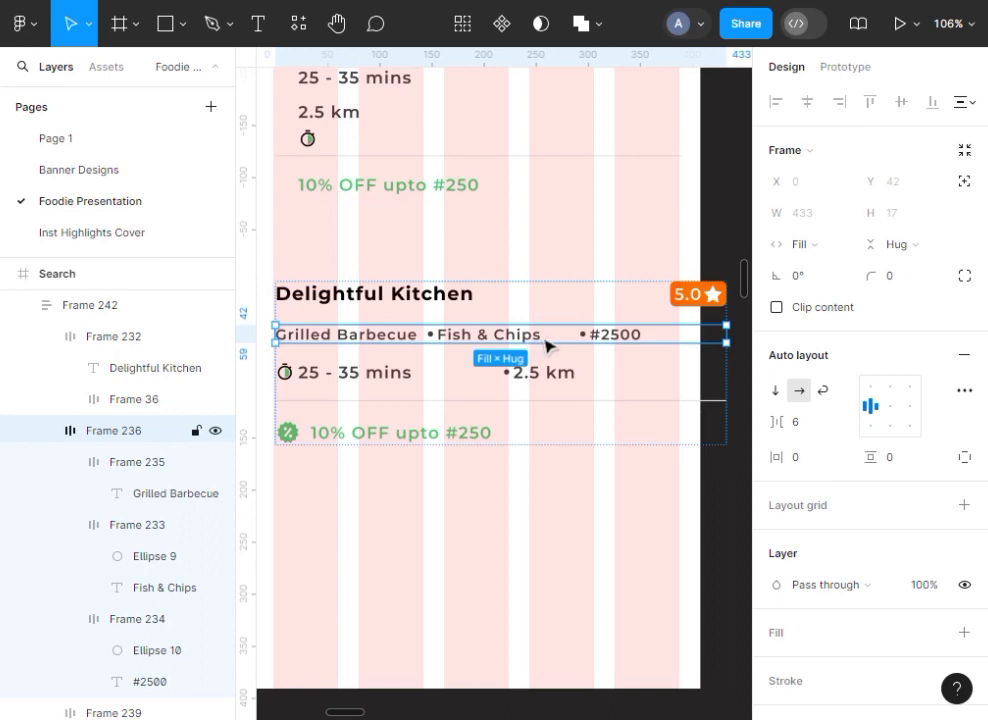
{"action": "left_click", "coordinate": [537, 345]}
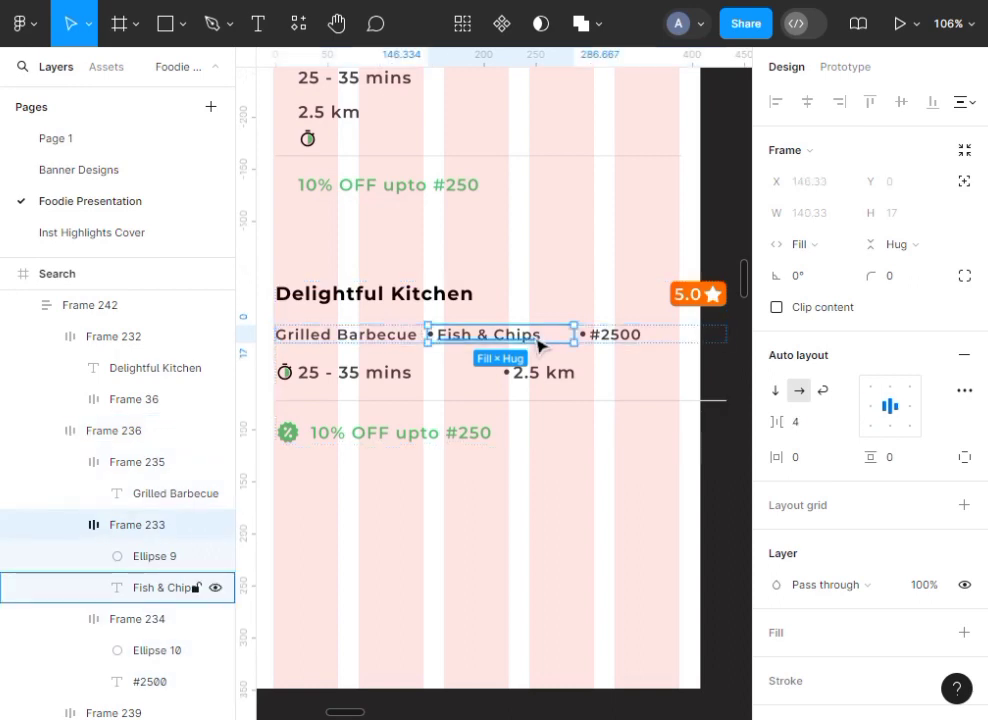
{"action": "scroll", "coordinate": [537, 345], "scroll_direction": "up", "scroll_amount": 5}
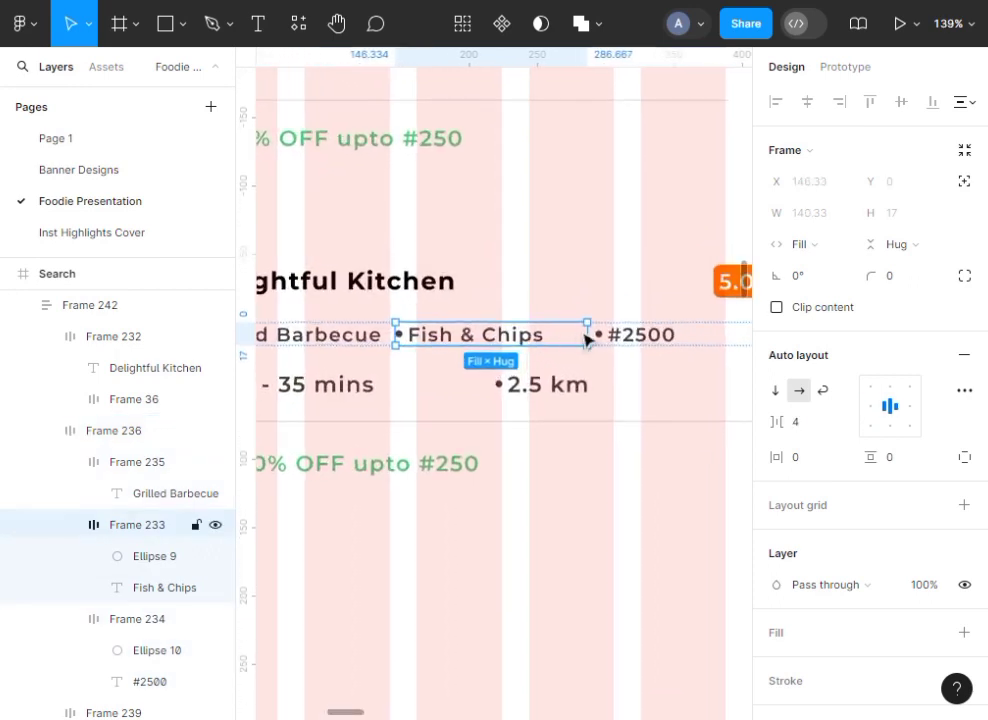
Narrow the Fish & Chips frame in the Delightful Kitchen card to a fixed width of 108
{"action": "left_click_drag", "start_coordinate": [593, 338], "coordinate": [541, 336]}
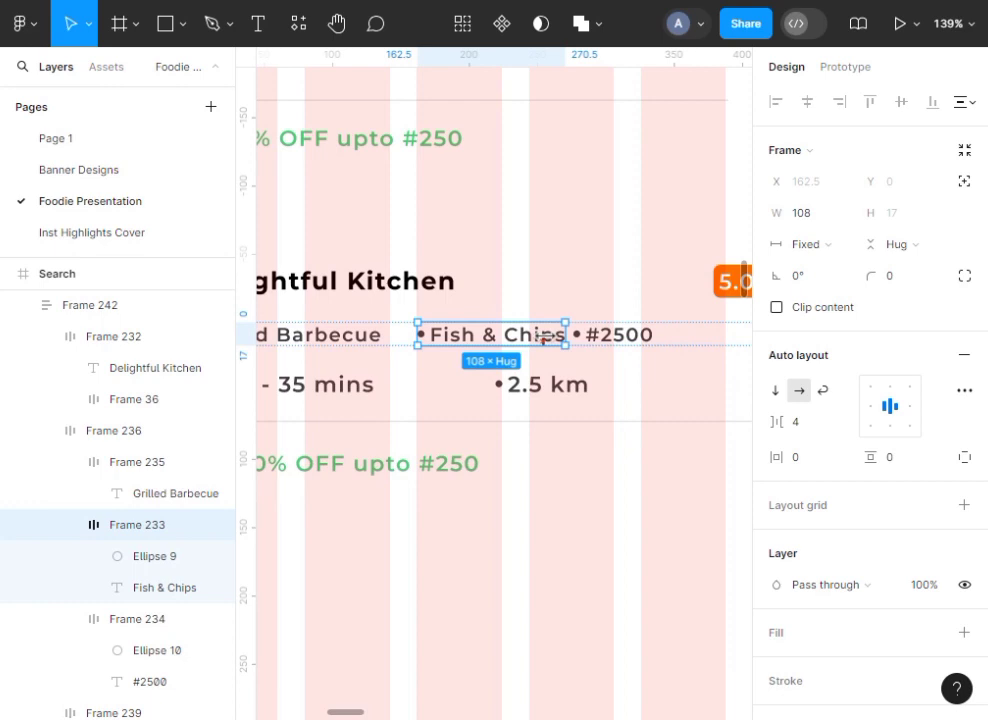
{"action": "left_click", "coordinate": [370, 343]}
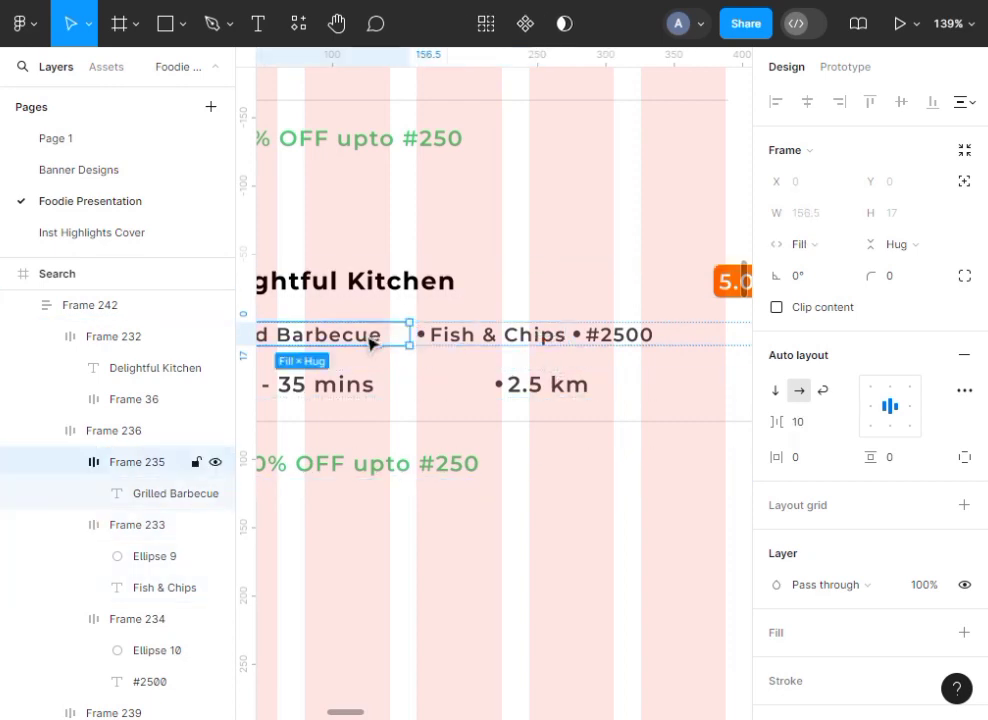
{"action": "left_click", "coordinate": [370, 343]}
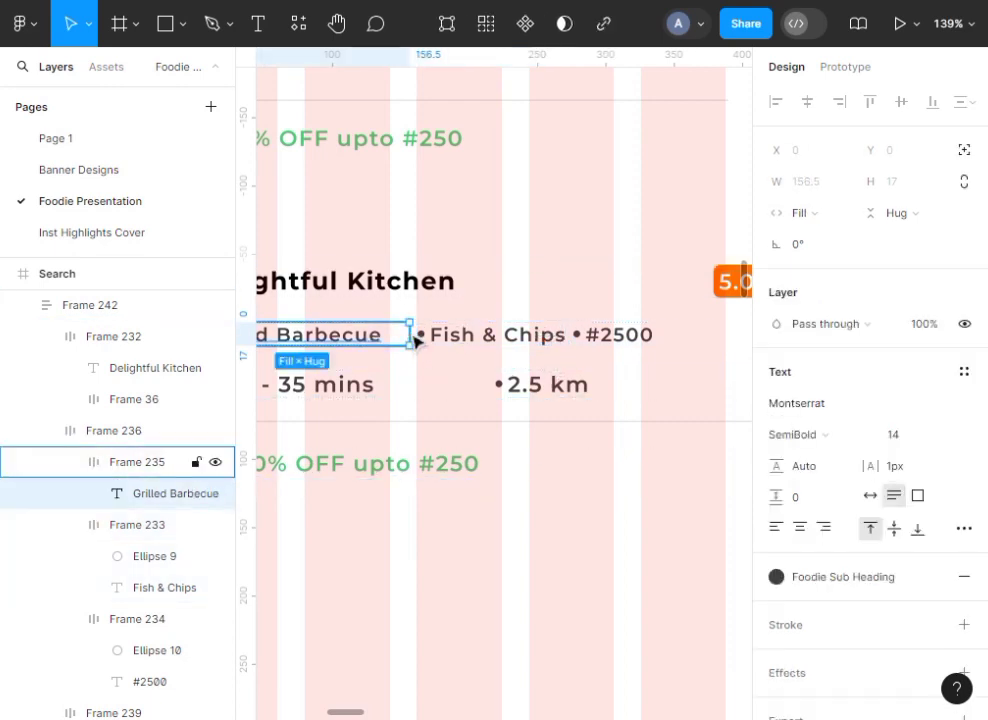
{"action": "scroll", "coordinate": [415, 341], "scroll_direction": "left", "scroll_amount": 3}
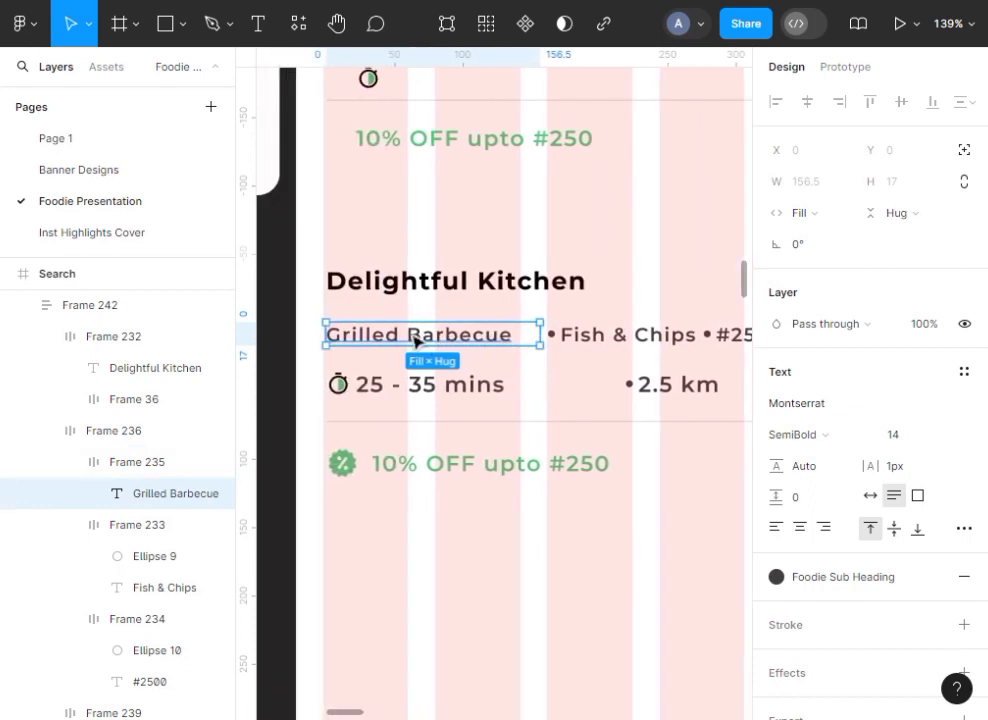
{"action": "scroll", "coordinate": [500, 345], "scroll_direction": "right", "scroll_amount": 2}
{"action": "scroll", "coordinate": [500, 345], "scroll_direction": "left", "scroll_amount": 1}
{"action": "scroll", "coordinate": [500, 346], "scroll_direction": "up", "scroll_amount": 3}
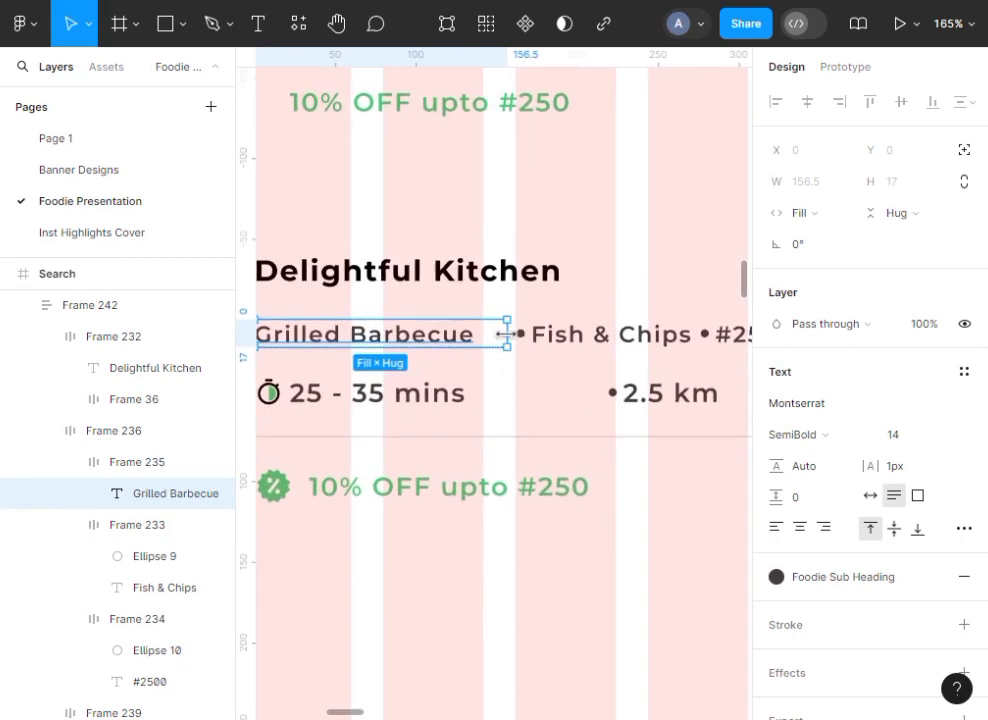
{"action": "left_click_drag", "start_coordinate": [492, 334], "coordinate": [481, 335]}
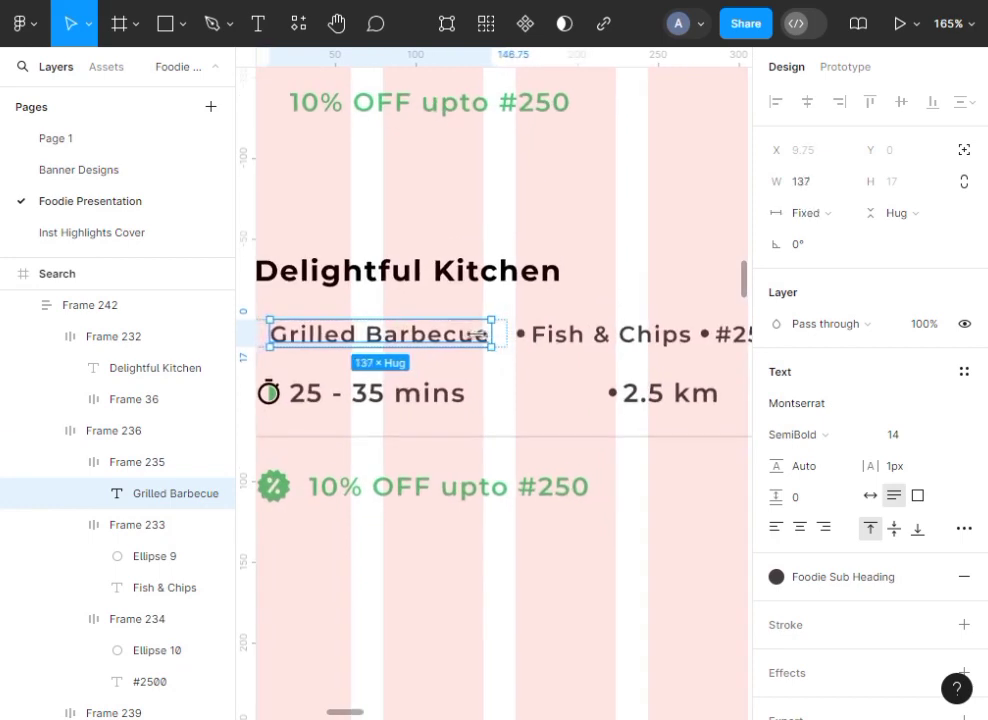
{"action": "key", "text": "ctrl+z"}
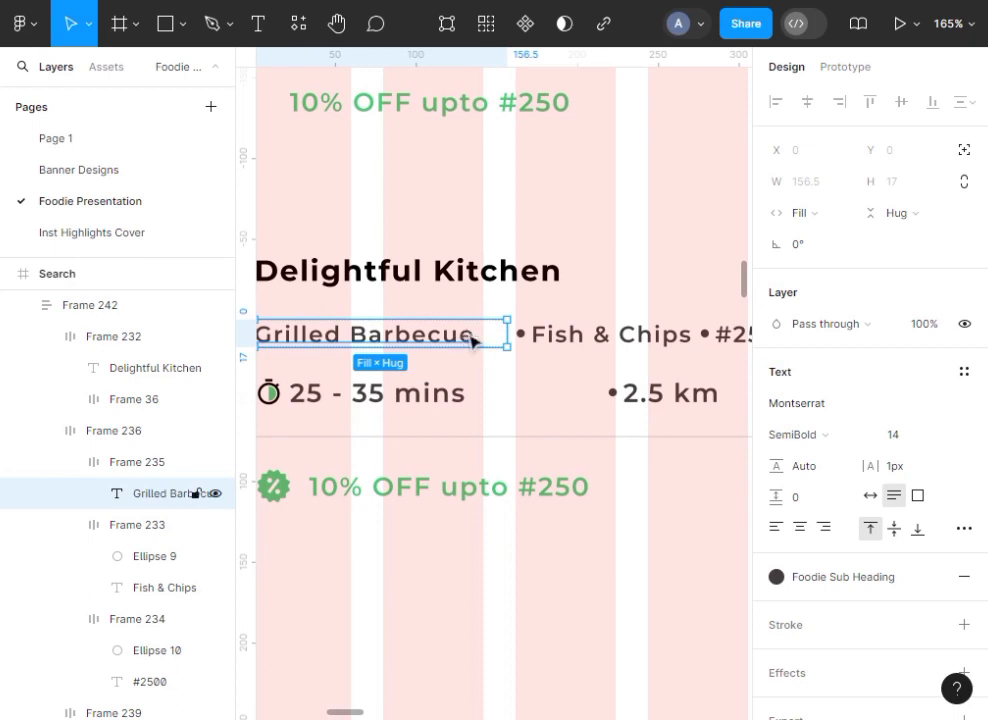
{"action": "left_click_drag", "start_coordinate": [507, 334], "coordinate": [480, 335]}
{"action": "key", "text": "ctrl+z"}
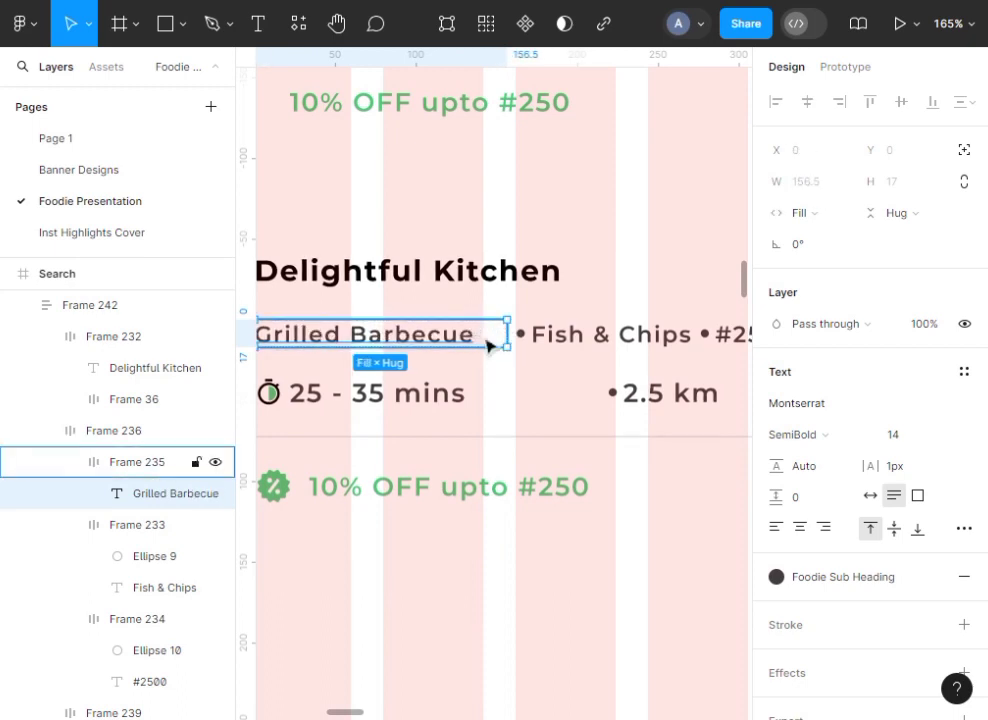
Narrow the frame around the Grilled Barbecue text to a fixed width of 136
{"action": "left_click", "coordinate": [484, 340]}
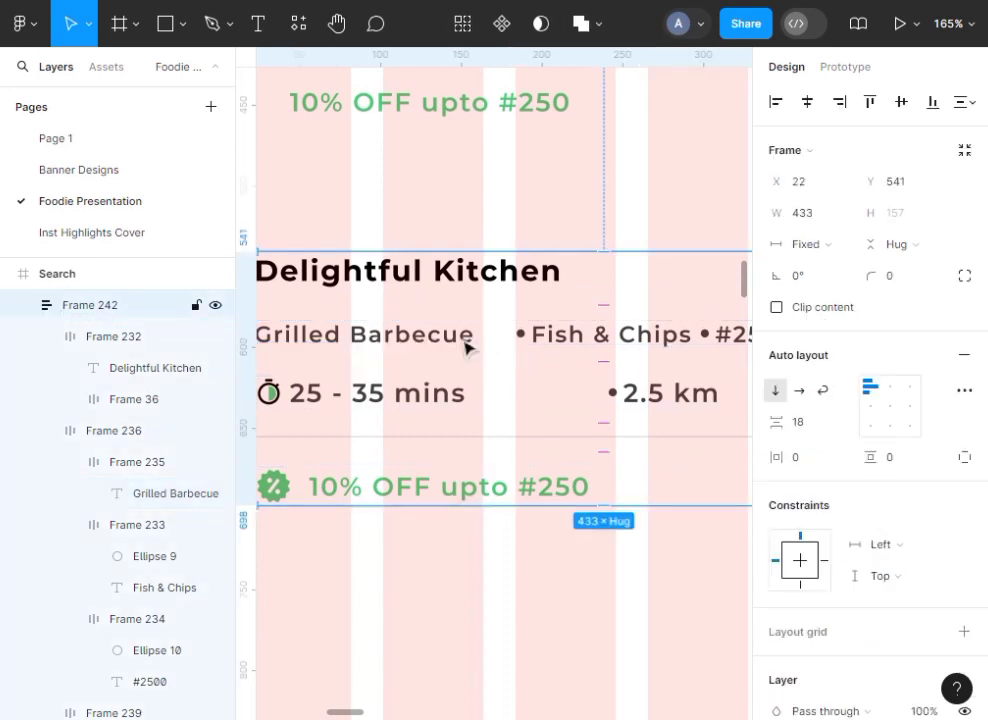
{"action": "left_click", "coordinate": [465, 346]}
{"action": "left_click", "coordinate": [470, 343]}
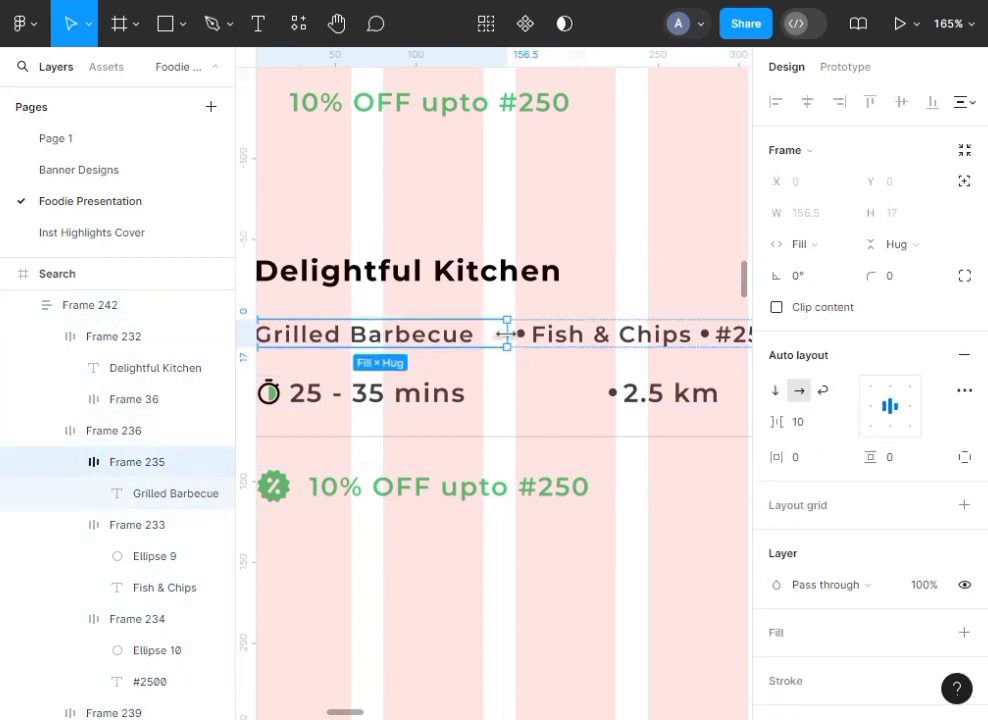
{"action": "left_click_drag", "start_coordinate": [499, 333], "coordinate": [476, 333]}
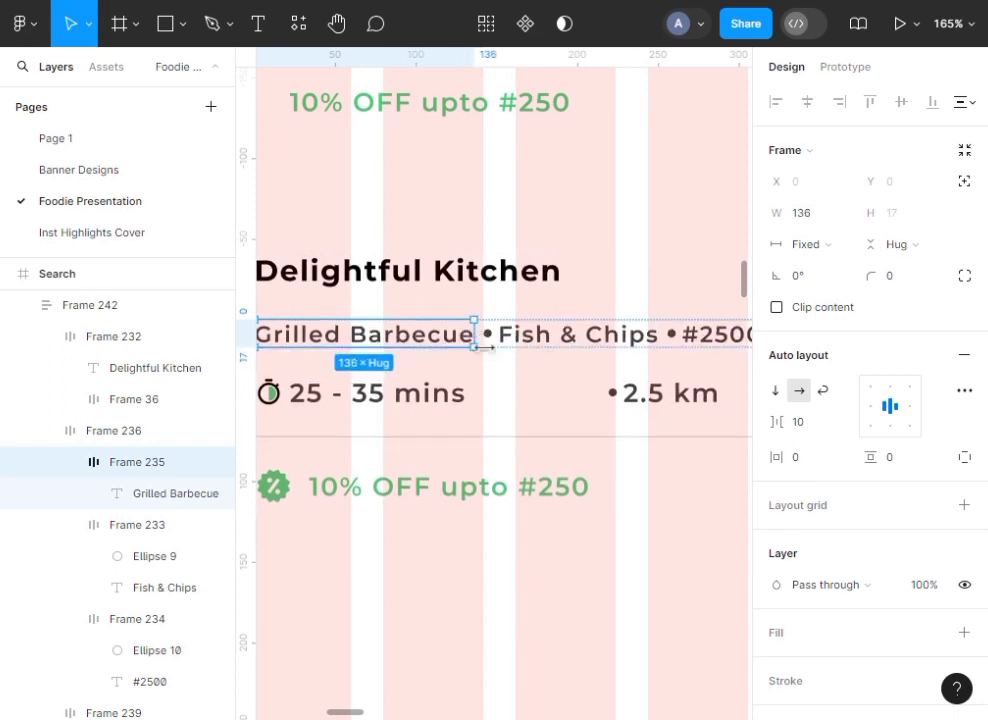
Narrow the frame holding the timer icon and 25 - 35 mins text to a fixed width of 134
{"action": "left_click", "coordinate": [518, 390]}
{"action": "scroll", "coordinate": [518, 390], "scroll_direction": "down", "scroll_amount": 5}
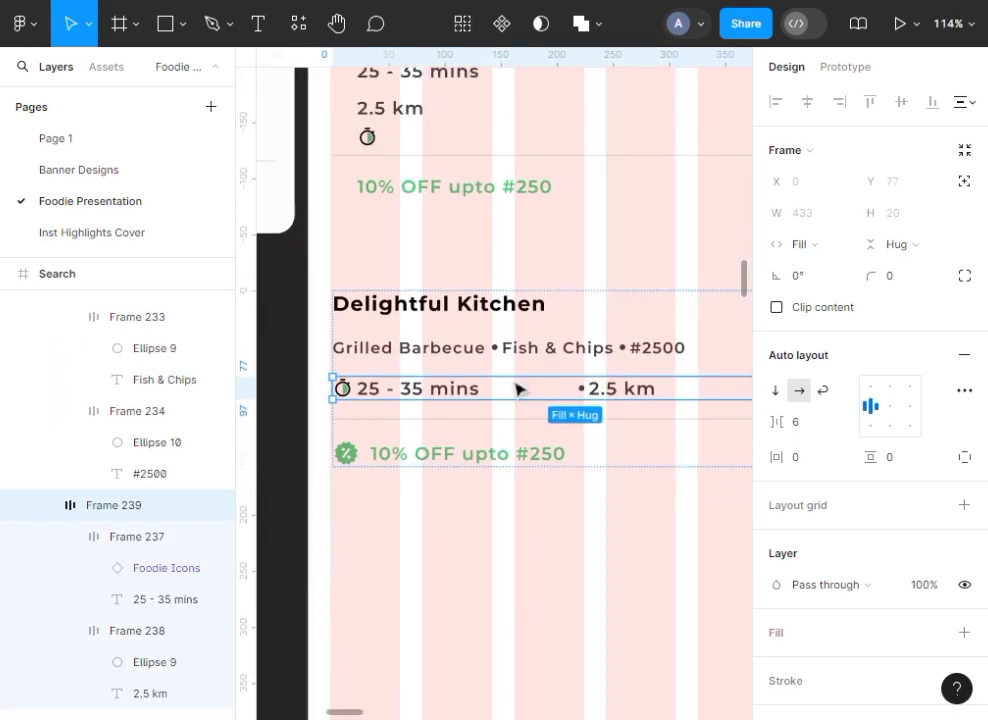
{"action": "scroll", "coordinate": [662, 366], "scroll_direction": "right", "scroll_amount": 3}
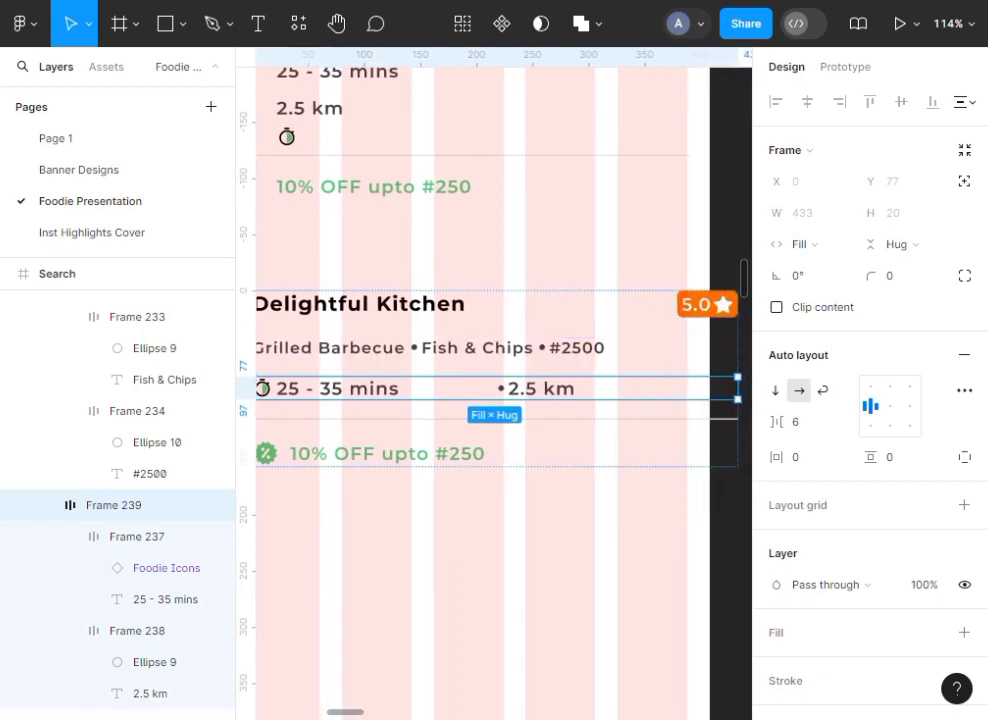
{"action": "scroll", "coordinate": [664, 366], "scroll_direction": "down", "scroll_amount": 1}
{"action": "scroll", "coordinate": [487, 366], "scroll_direction": "left", "scroll_amount": 3}
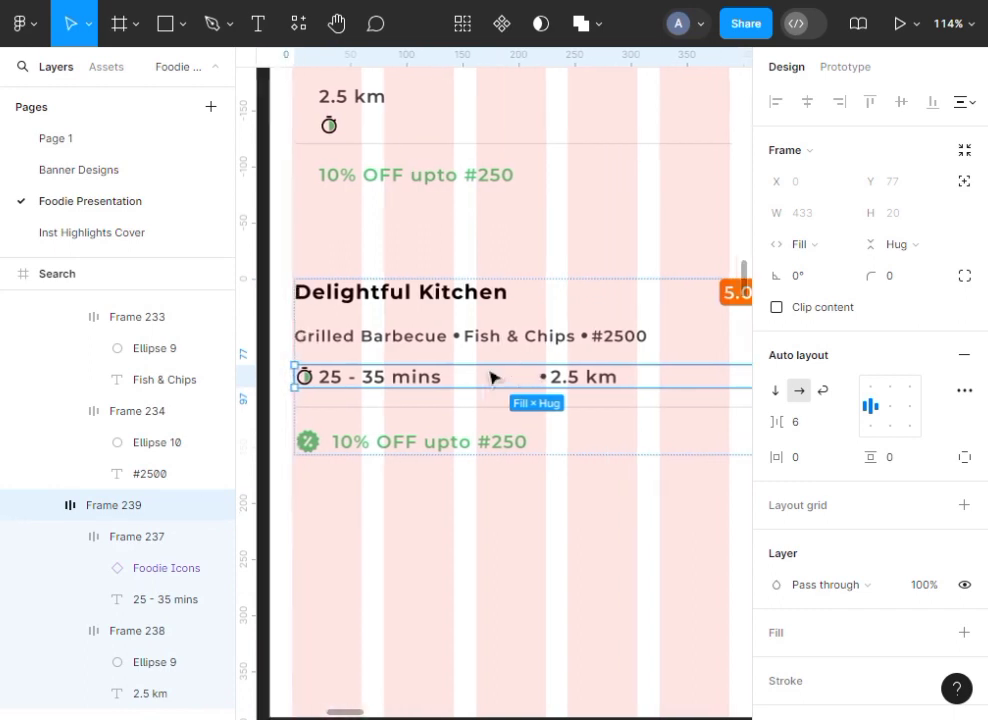
{"action": "scroll", "coordinate": [489, 376], "scroll_direction": "up", "scroll_amount": 5}
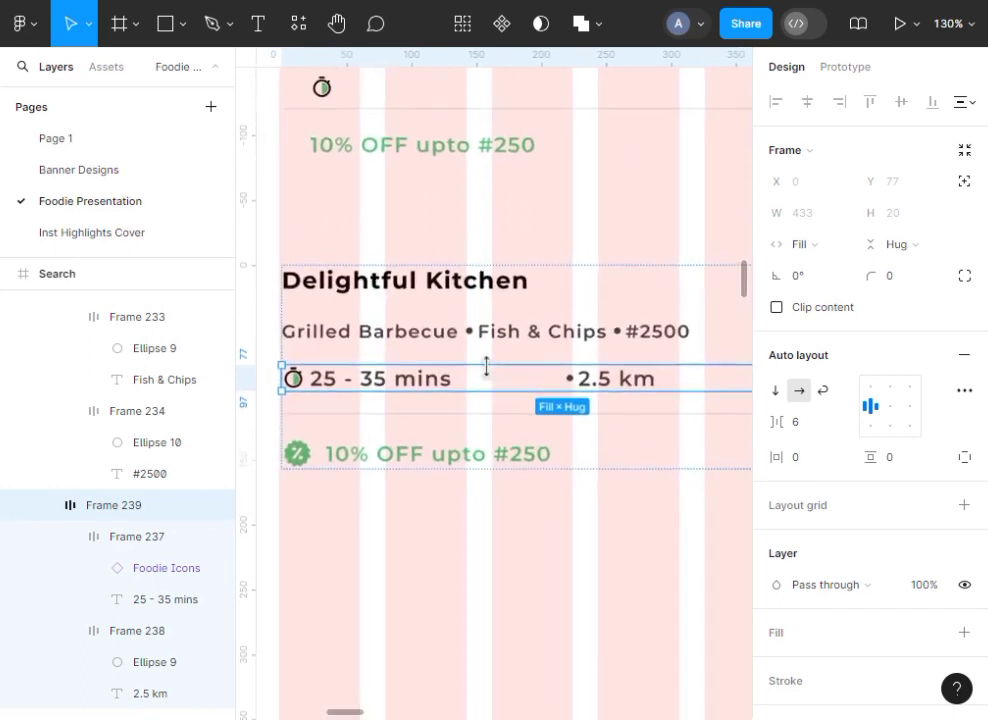
{"action": "scroll", "coordinate": [487, 366], "scroll_direction": "left", "scroll_amount": 1}
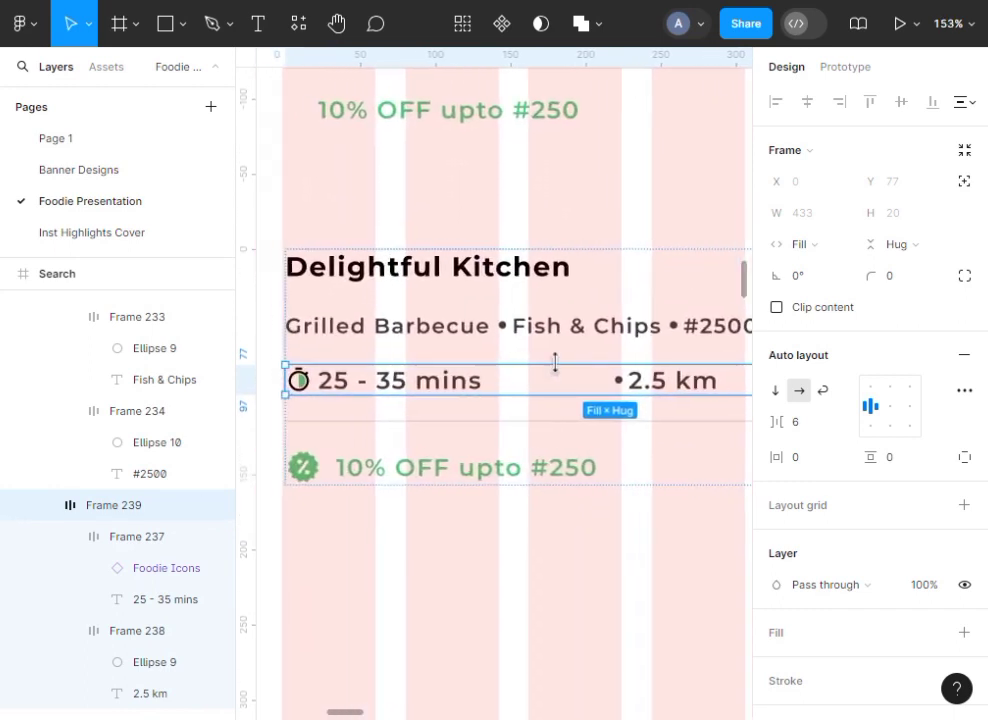
{"action": "double_click", "coordinate": [644, 387]}
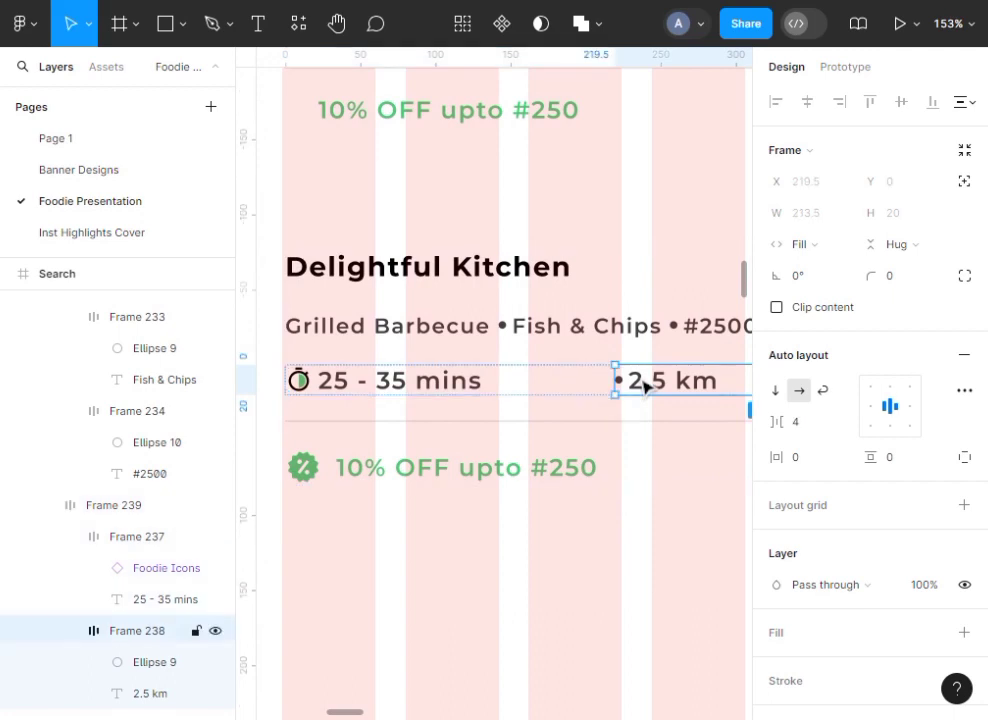
{"action": "left_click", "coordinate": [518, 381]}
{"action": "left_click_drag", "start_coordinate": [606, 382], "coordinate": [488, 383]}
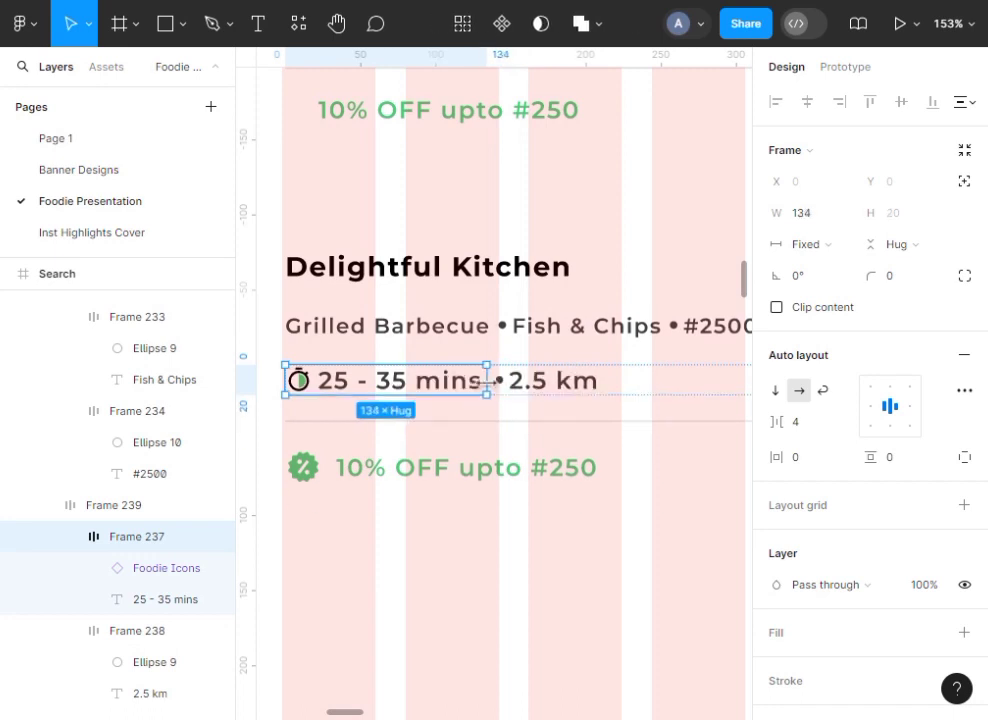
Resize the whole auto-layout Delightful Kitchen card to a width of 388, matching the layout grid's outer column edge
{"action": "scroll", "coordinate": [556, 427], "scroll_direction": "down", "scroll_amount": 1}
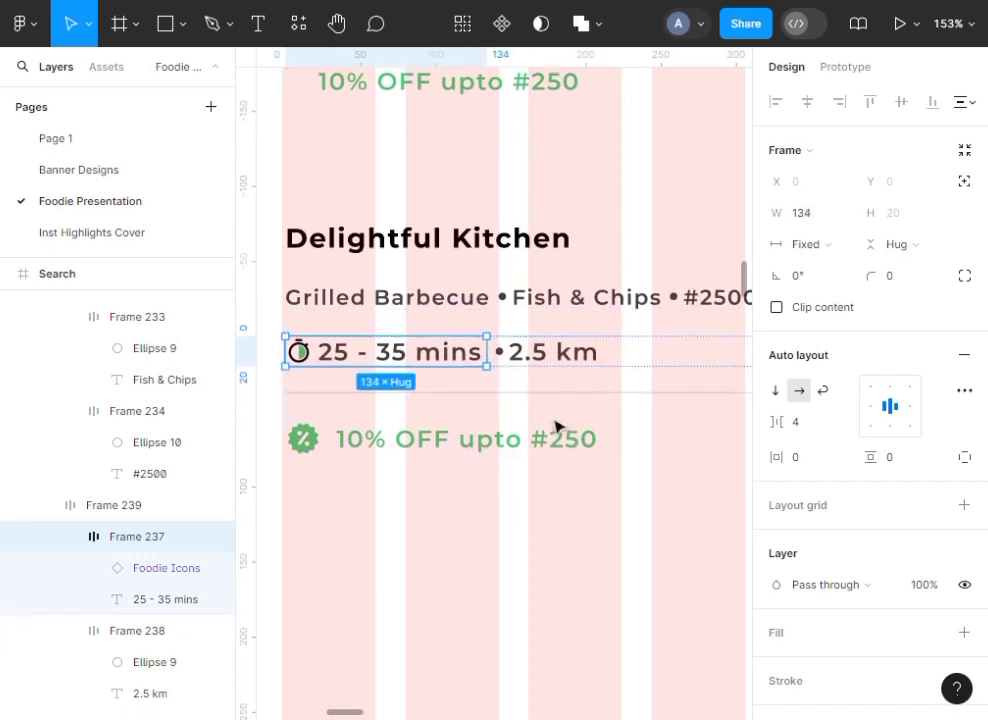
{"action": "scroll", "coordinate": [556, 427], "scroll_direction": "up", "scroll_amount": 3}
{"action": "scroll", "coordinate": [556, 427], "scroll_direction": "down", "scroll_amount": 5}
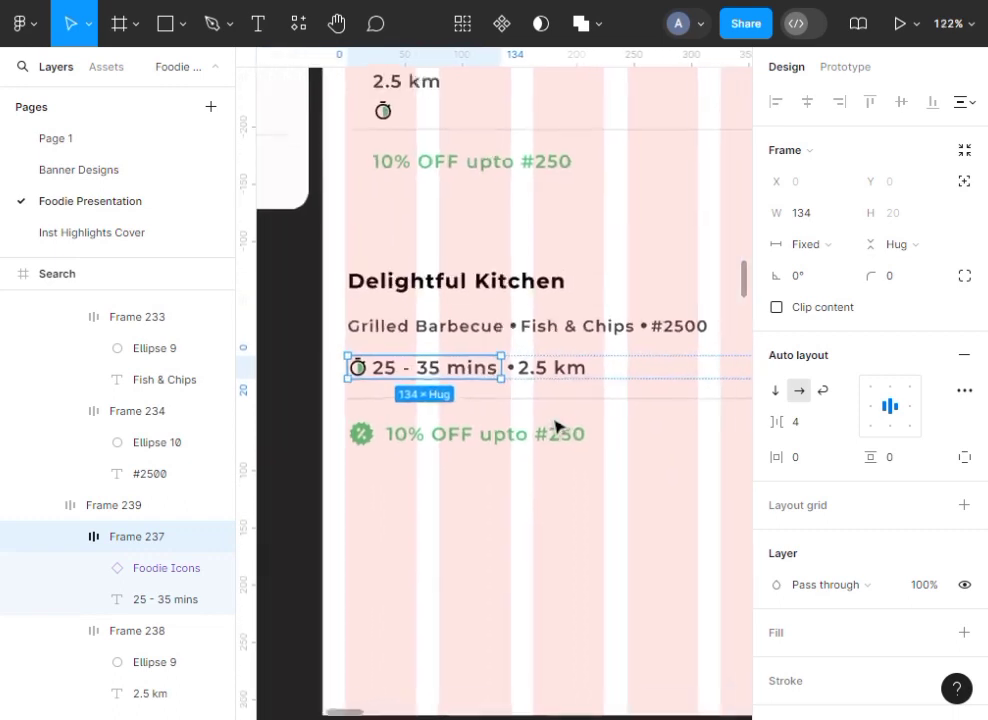
{"action": "scroll", "coordinate": [556, 427], "scroll_direction": "down", "scroll_amount": 1}
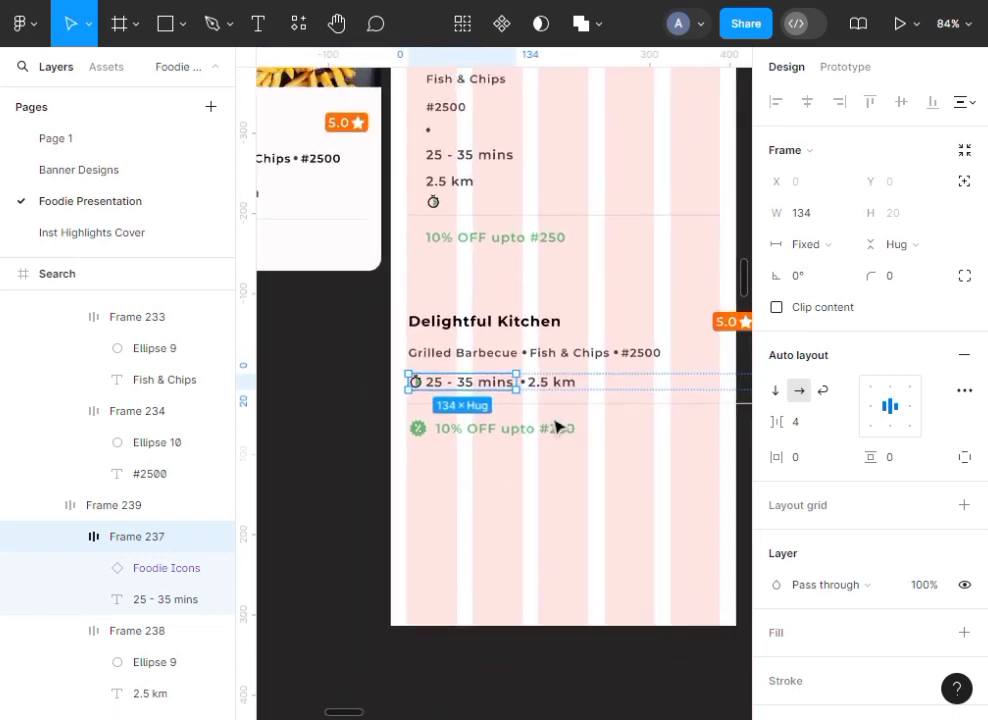
{"action": "scroll", "coordinate": [722, 457], "scroll_direction": "down", "scroll_amount": 1}
{"action": "scroll", "coordinate": [722, 457], "scroll_direction": "right", "scroll_amount": 3}
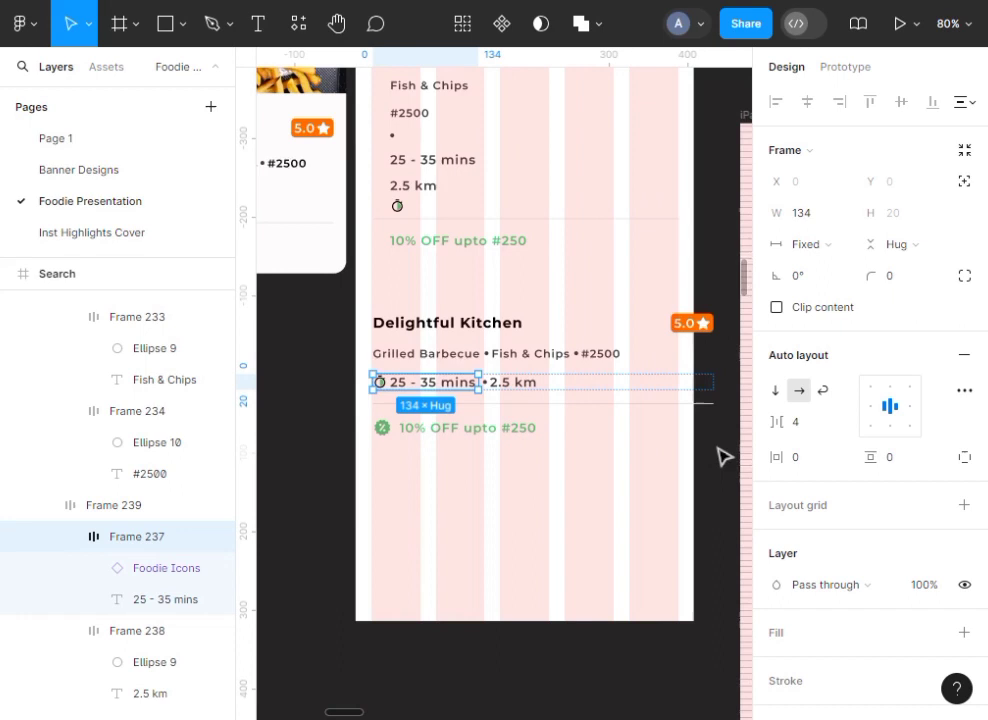
{"action": "key", "text": "Escape"}
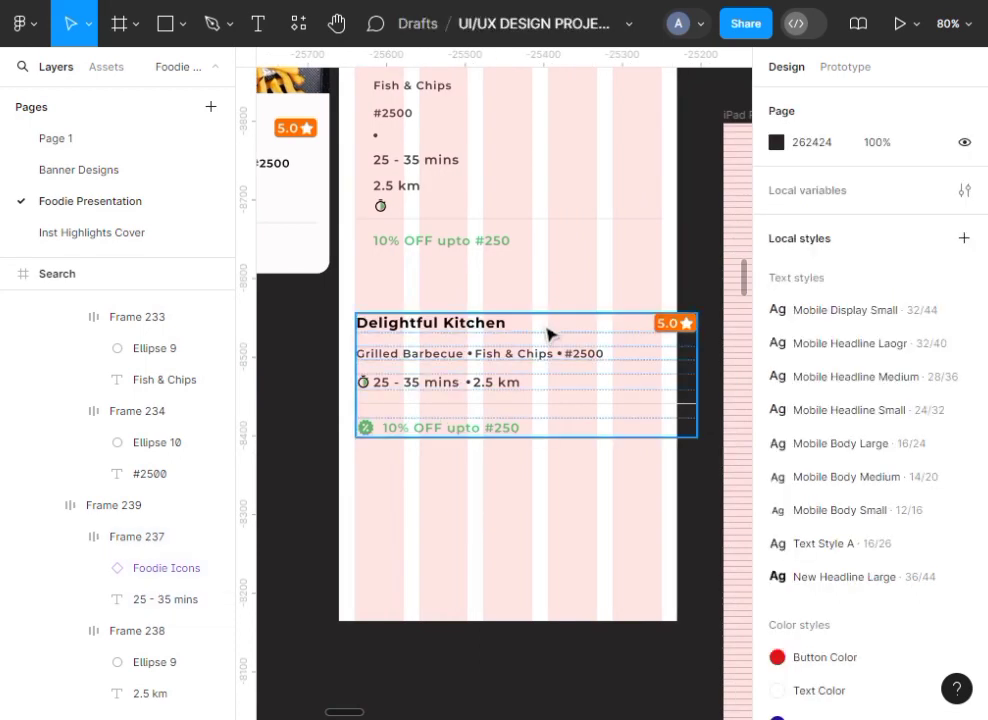
{"action": "left_click", "coordinate": [606, 336]}
{"action": "left_click_drag", "start_coordinate": [699, 364], "coordinate": [661, 371]}
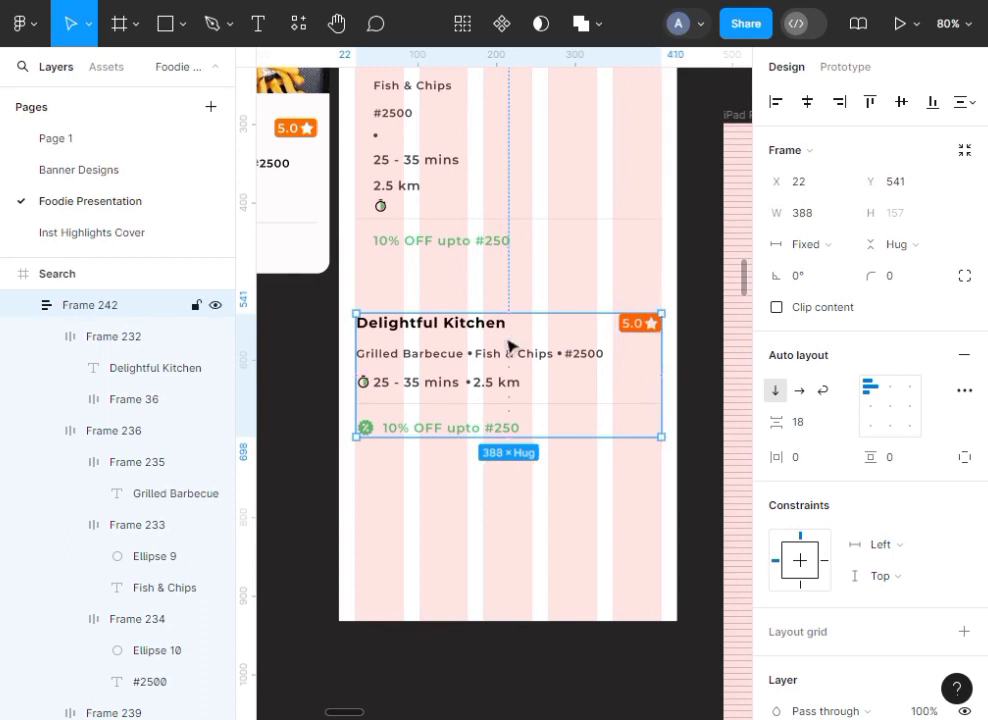
Move the auto-layout Delightful Kitchen card down the Search screen to about X 25, Y 683 and deselect it
{"action": "scroll", "coordinate": [508, 346], "scroll_direction": "up", "scroll_amount": 5}
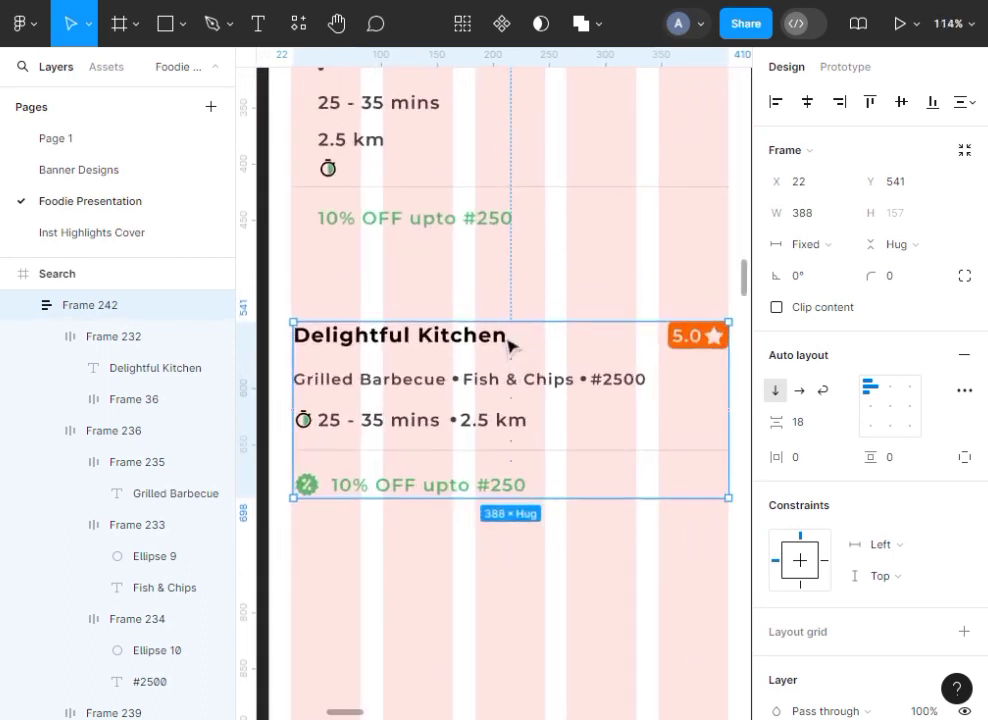
{"action": "scroll", "coordinate": [527, 346], "scroll_direction": "left", "scroll_amount": 2}
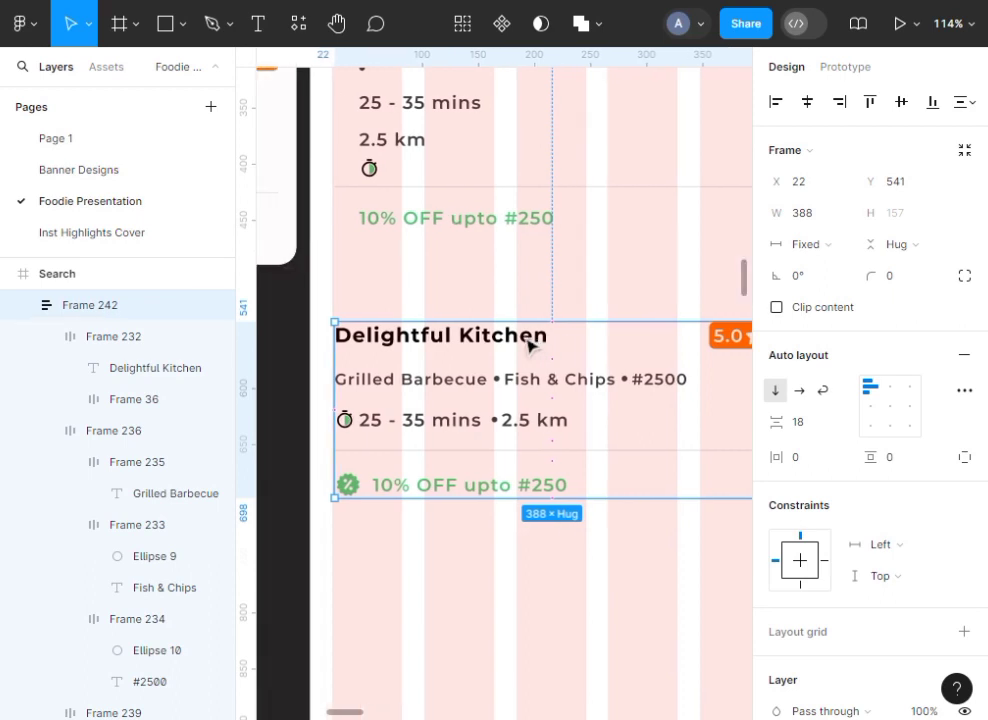
{"action": "scroll", "coordinate": [527, 346], "scroll_direction": "right", "scroll_amount": 2}
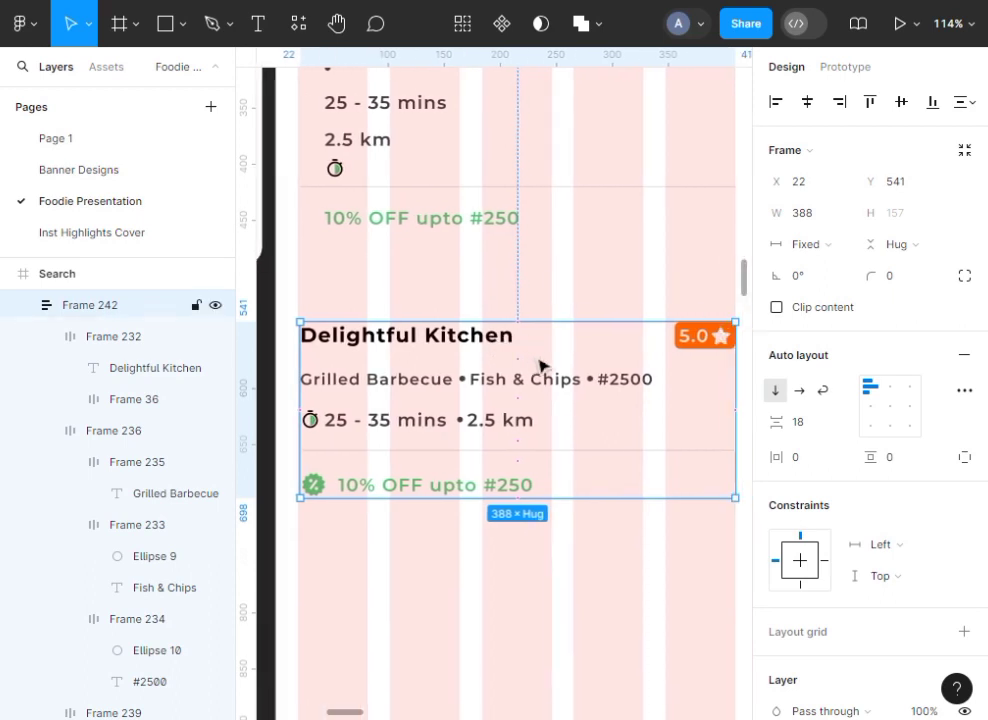
{"action": "scroll", "coordinate": [540, 365], "scroll_direction": "up", "scroll_amount": 4}
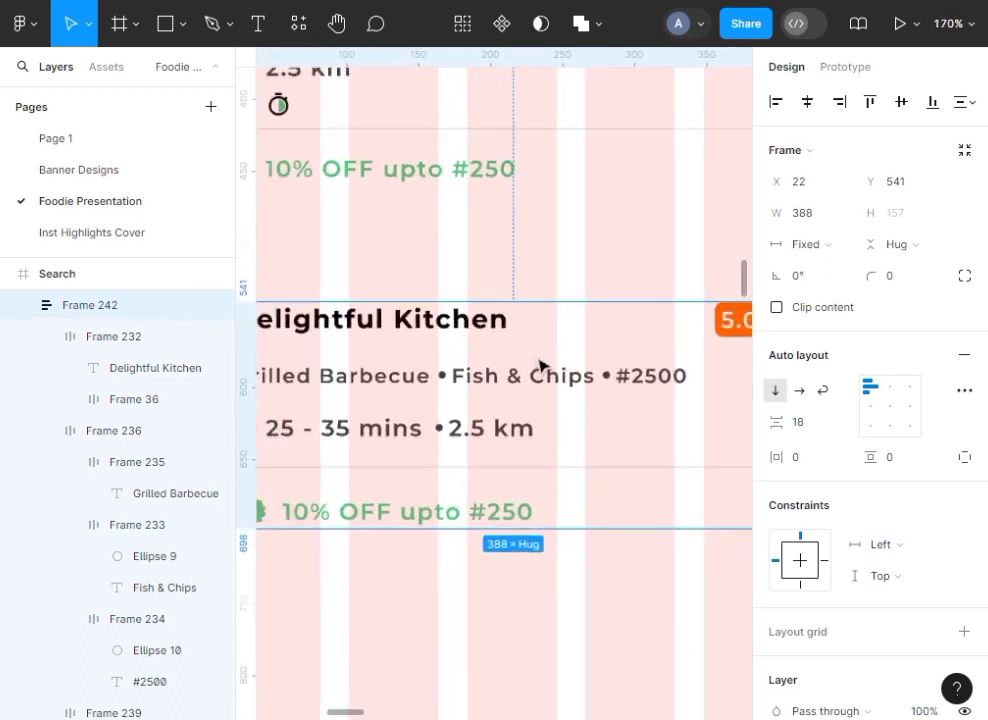
{"action": "scroll", "coordinate": [540, 365], "scroll_direction": "down", "scroll_amount": 6}
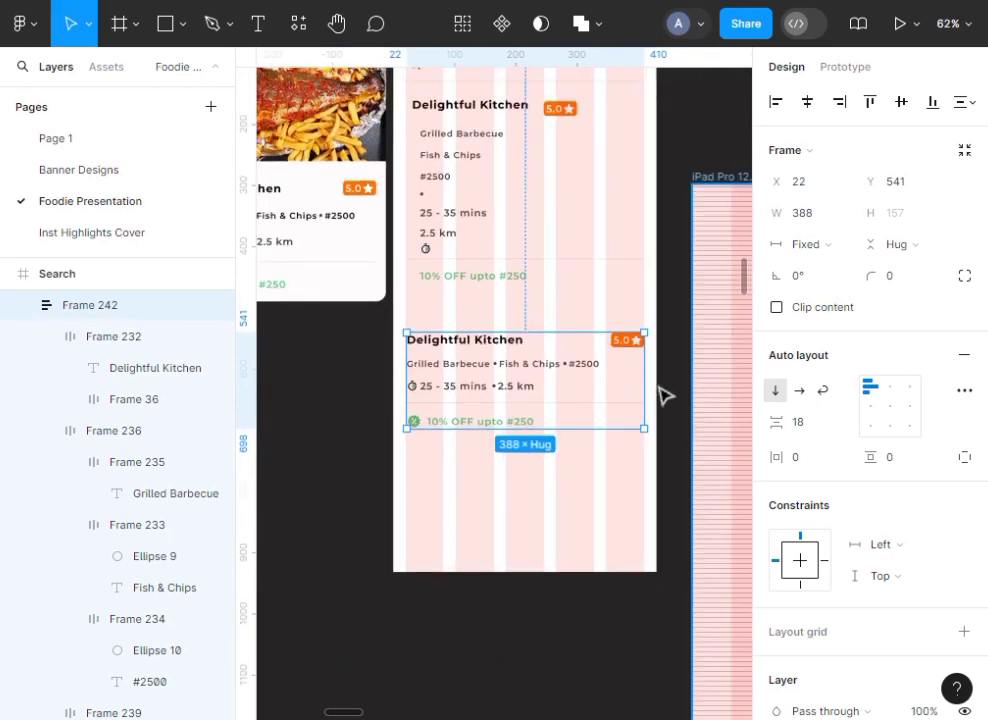
{"action": "left_click_drag", "start_coordinate": [535, 368], "coordinate": [537, 455]}
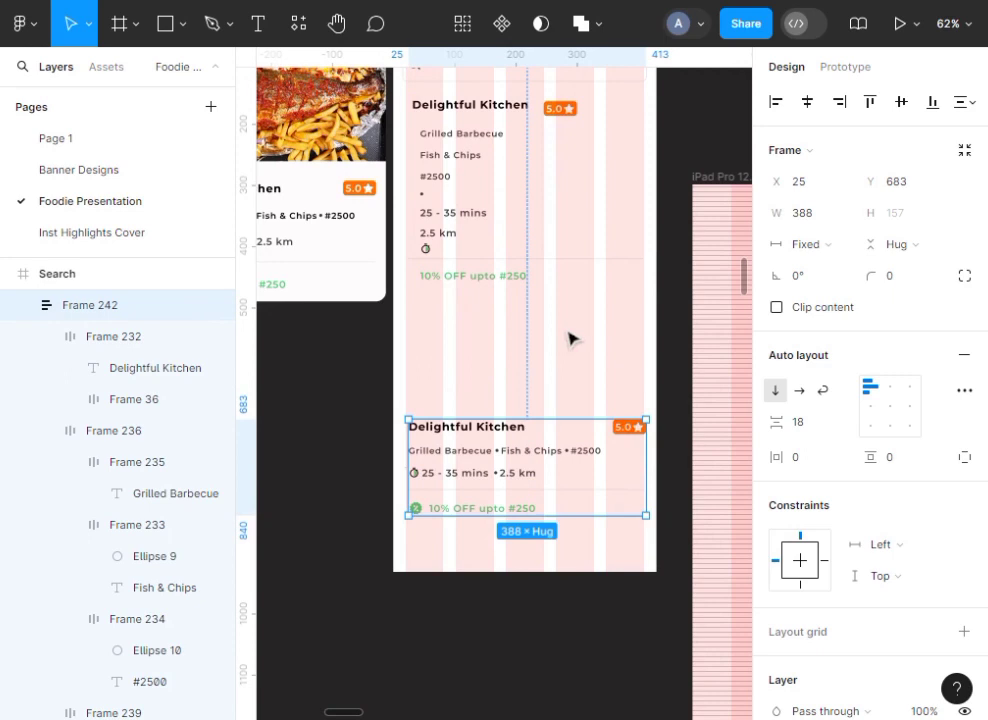
{"action": "key", "text": "Escape"}
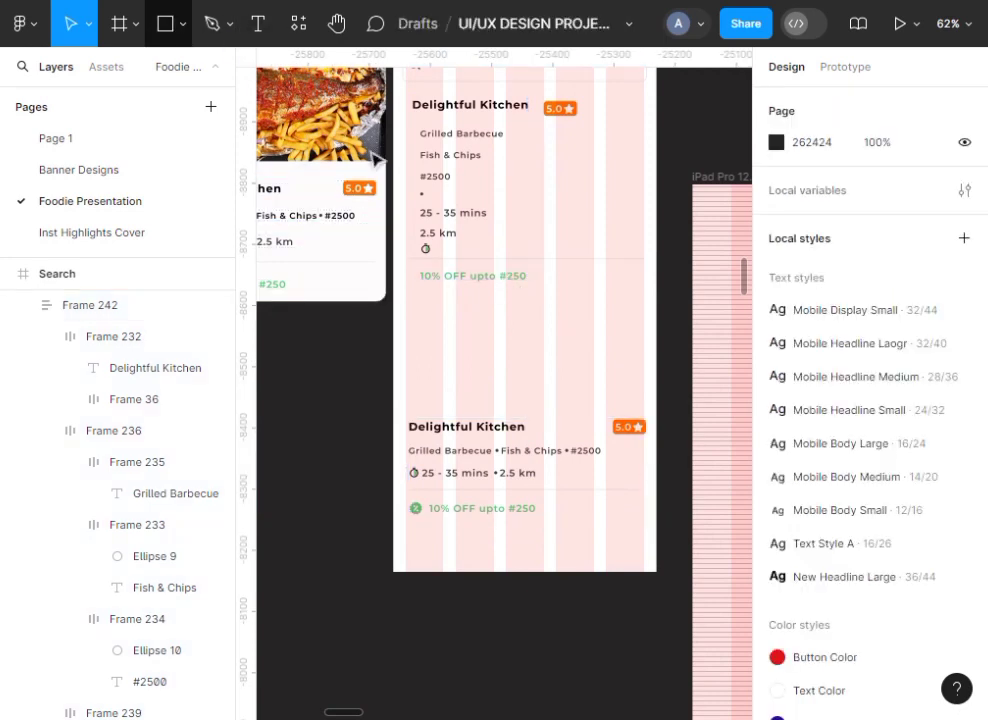
{"action": "scroll", "coordinate": [388, 174], "scroll_direction": "left", "scroll_amount": 5}
{"action": "scroll", "coordinate": [390, 176], "scroll_direction": "up", "scroll_amount": 3}
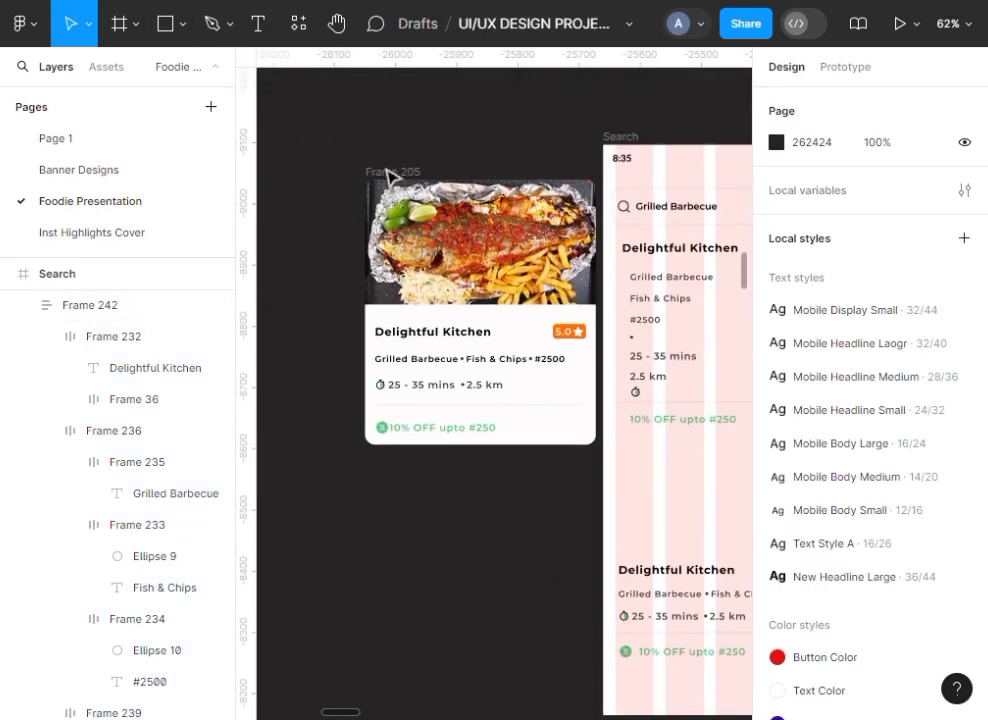
{"action": "scroll", "coordinate": [578, 223], "scroll_direction": "right", "scroll_amount": 6}
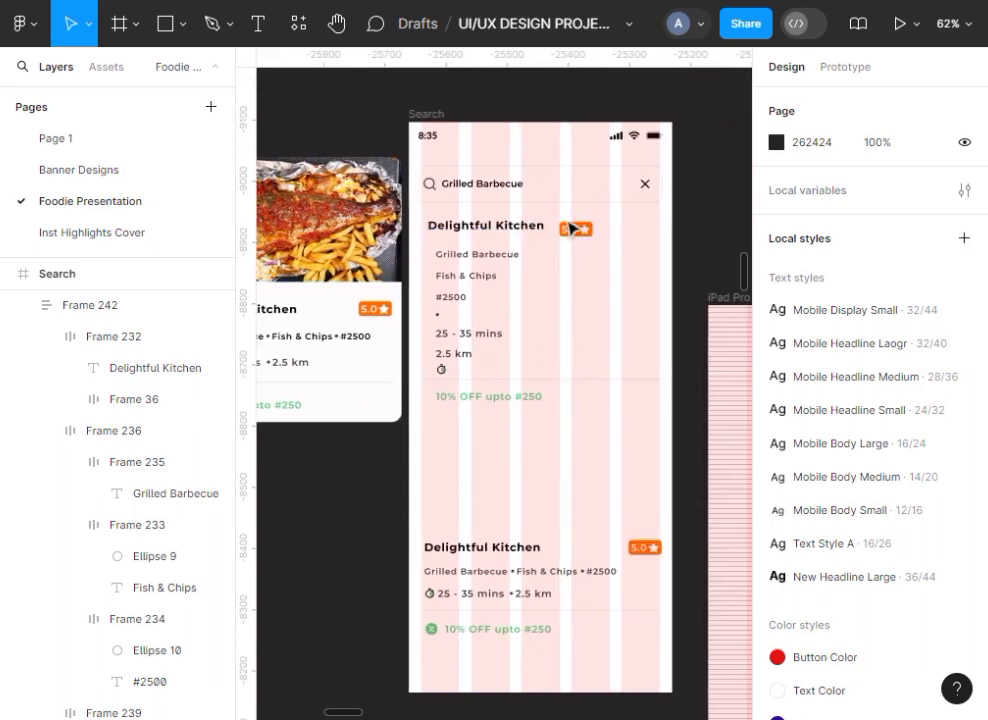
{"action": "scroll", "coordinate": [494, 424], "scroll_direction": "down", "scroll_amount": 3}
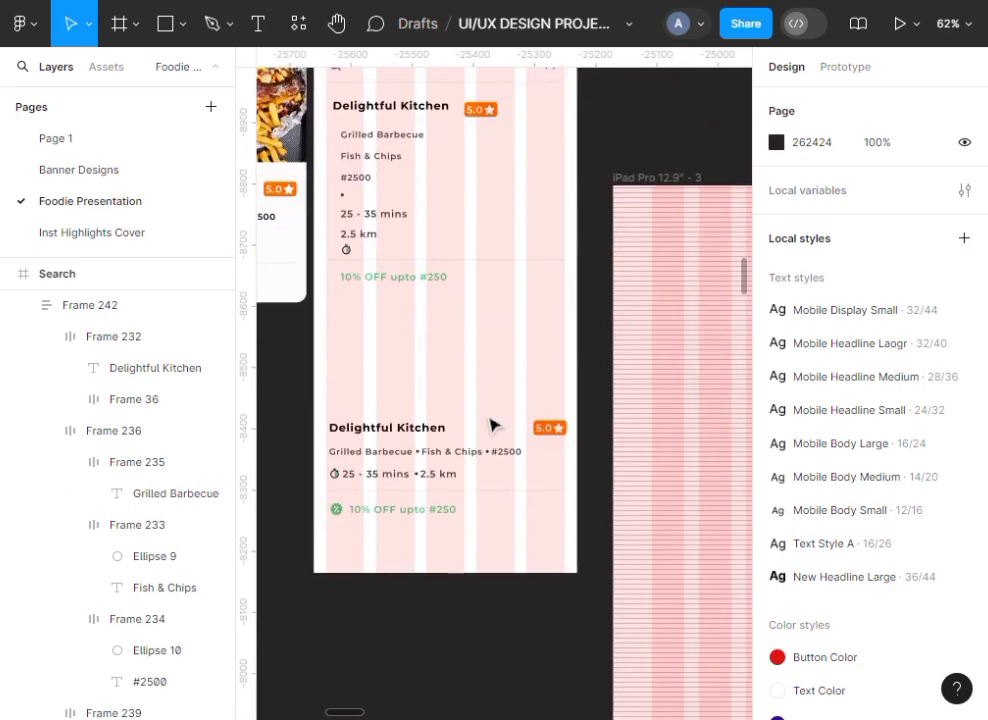
{"action": "scroll", "coordinate": [399, 238], "scroll_direction": "up", "scroll_amount": 1}
{"action": "scroll", "coordinate": [394, 232], "scroll_direction": "up", "scroll_amount": 1}
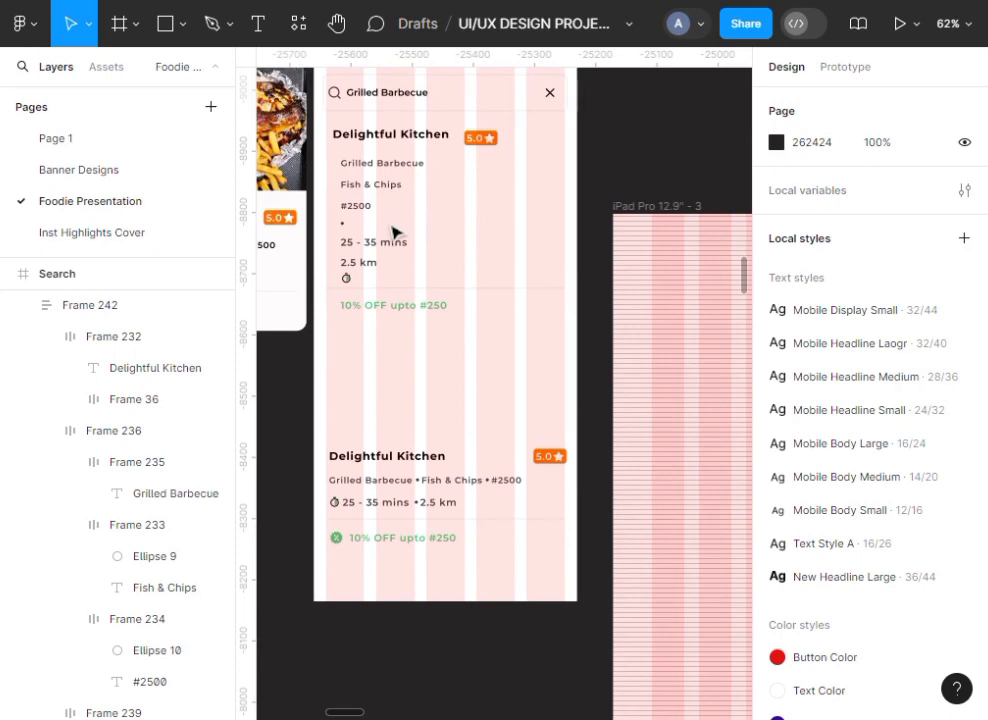
Draw a grey rectangle over the lower card and stretch it to 390 × 205, spanning the layout grid's outer column edges
{"action": "scroll", "coordinate": [391, 232], "scroll_direction": "up", "scroll_amount": 3}
{"action": "left_click", "coordinate": [165, 33]}
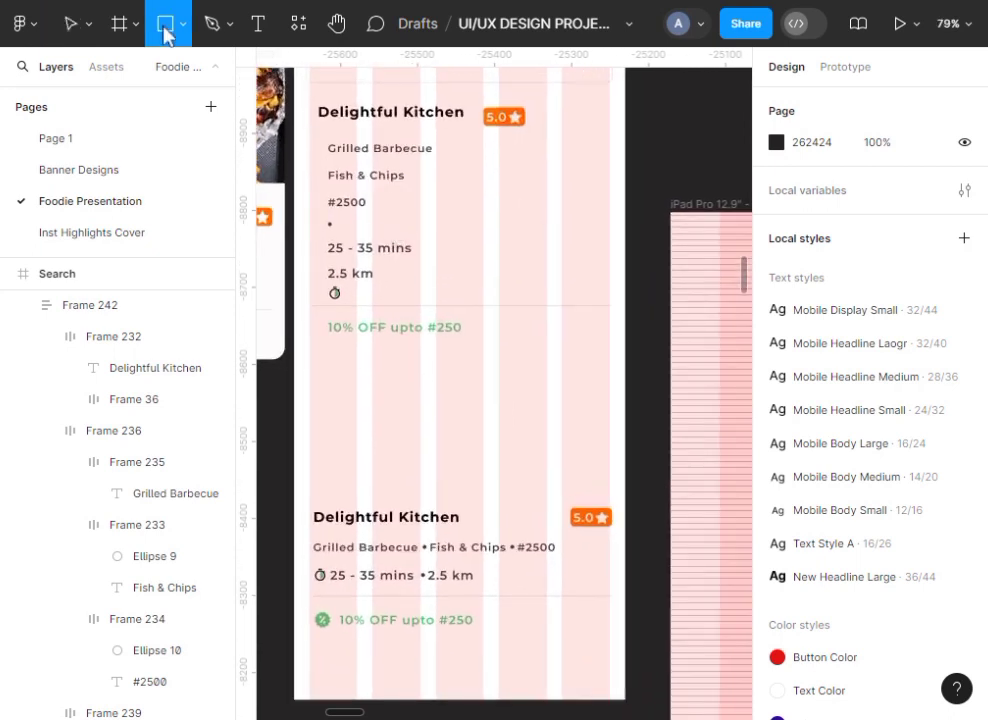
{"action": "left_click", "coordinate": [370, 375]}
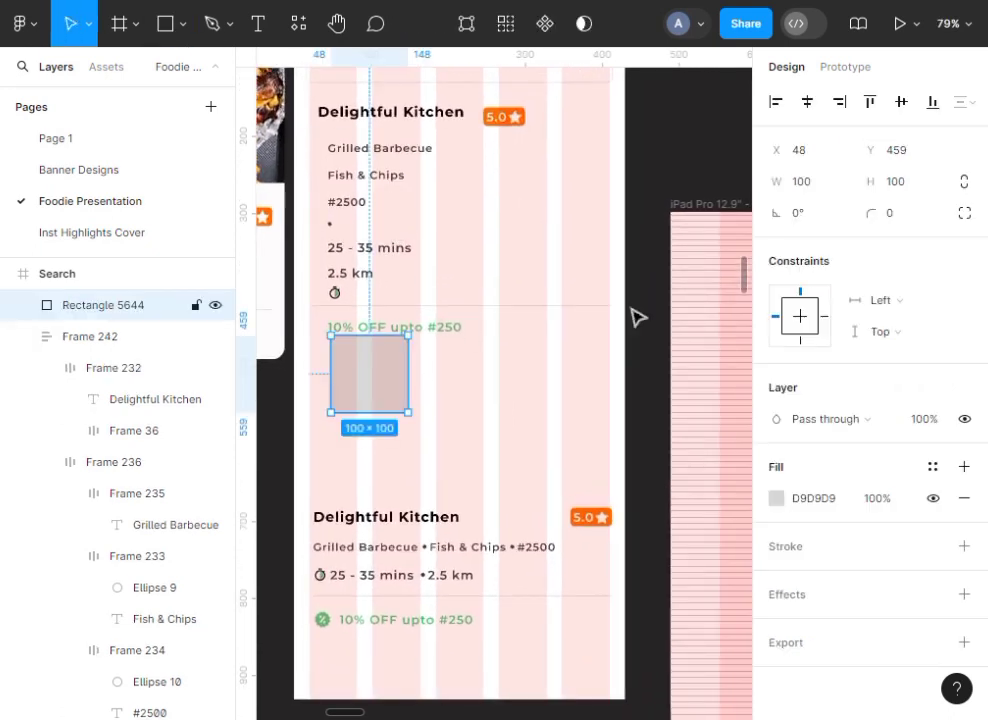
{"action": "left_click_drag", "start_coordinate": [390, 388], "coordinate": [611, 416]}
{"action": "left_click_drag", "start_coordinate": [313, 411], "coordinate": [308, 409]}
{"action": "left_click_drag", "start_coordinate": [515, 476], "coordinate": [514, 536]}
Set the rectangle's height to 204 and move it up to X 20, Y 454, just above the lower Delightful Kitchen card
{"action": "left_click", "coordinate": [920, 195]}
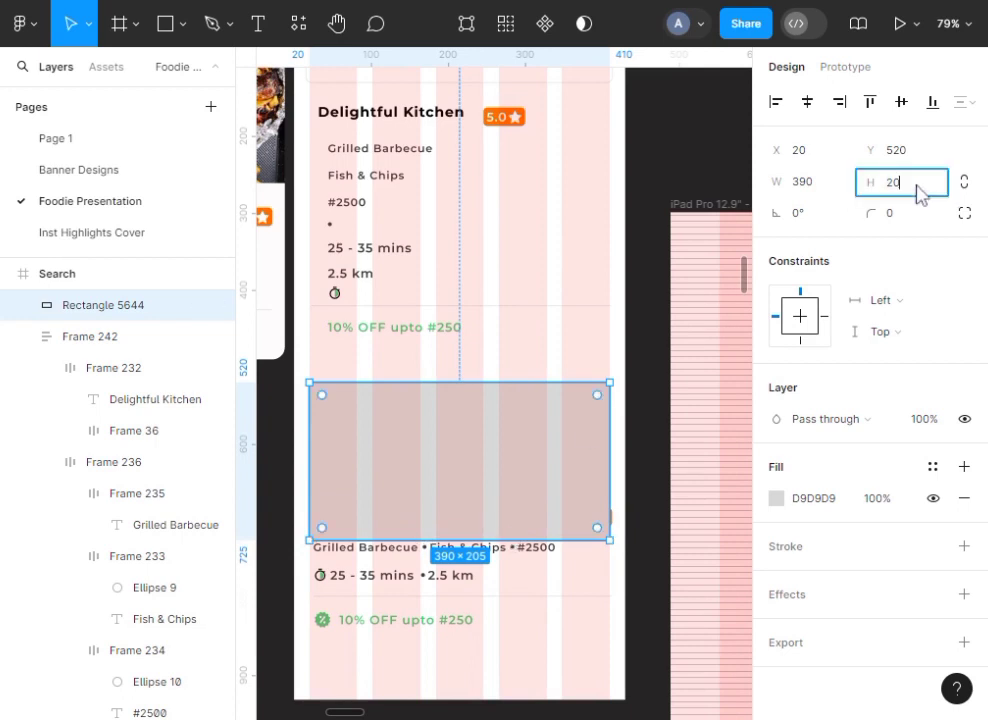
{"action": "key", "text": "Escape"}
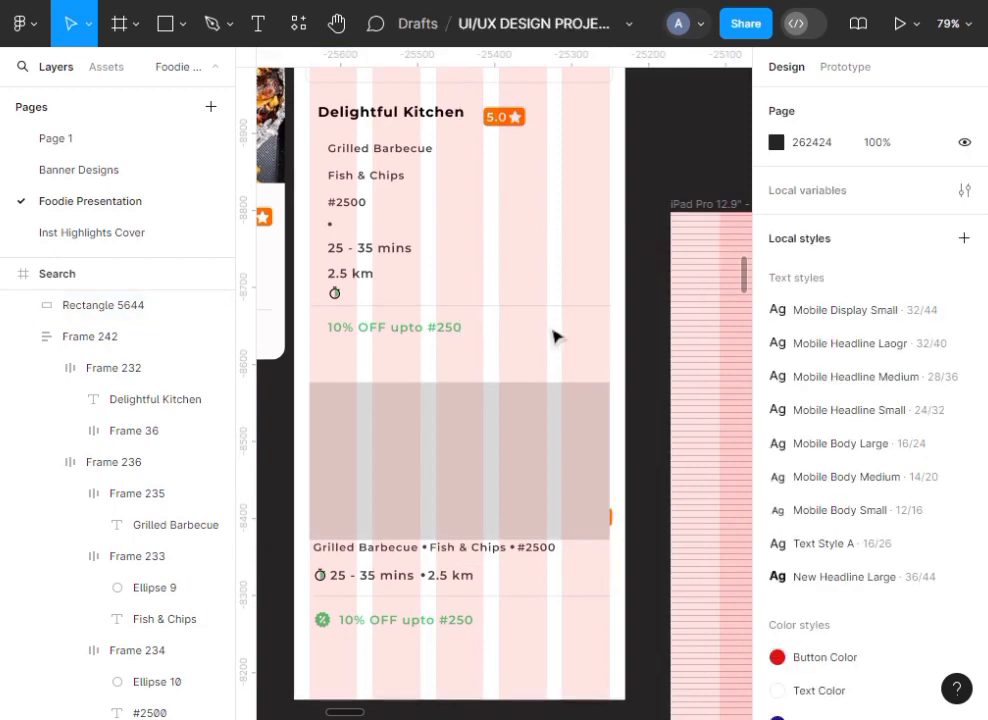
{"action": "left_click_drag", "start_coordinate": [517, 440], "coordinate": [521, 417]}
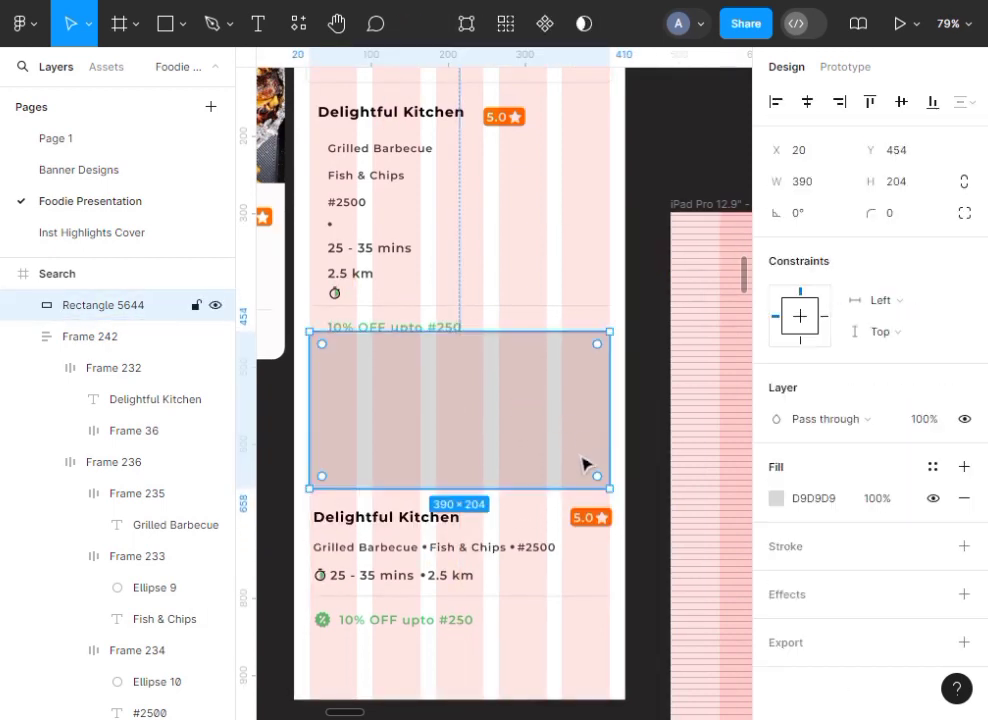
{"action": "left_click", "coordinate": [655, 490]}
Select the rectangle together with the lower Delightful Kitchen card and move both down, aligning the rectangle with the grid at X 20, Y 491
{"action": "scroll", "coordinate": [527, 605], "scroll_direction": "down", "scroll_amount": 3}
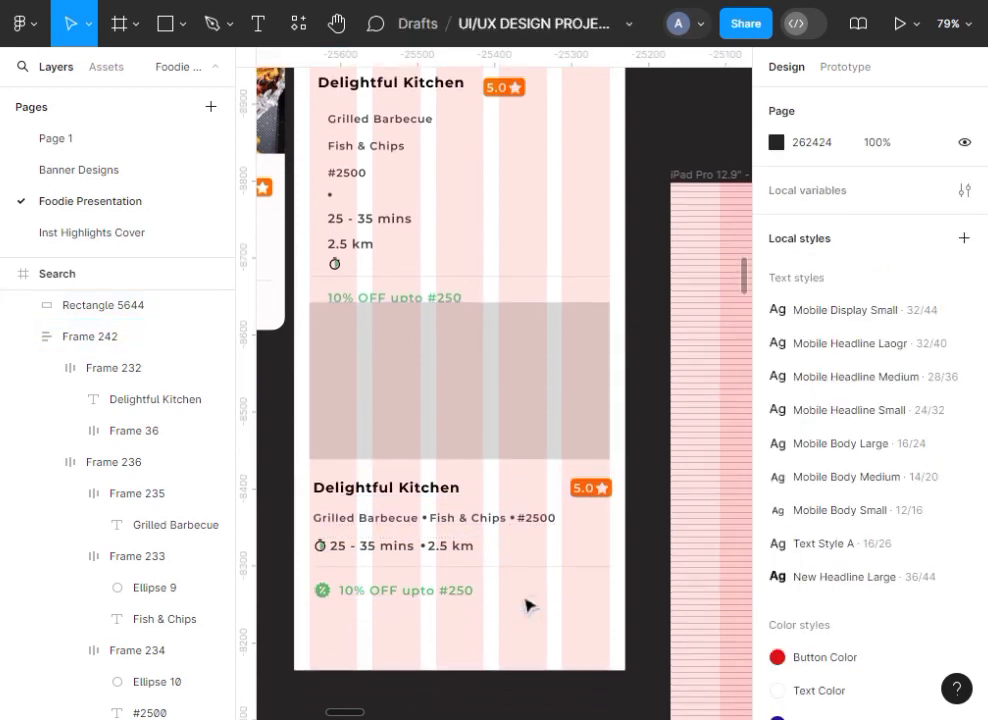
{"action": "scroll", "coordinate": [307, 375], "scroll_direction": "left", "scroll_amount": 2}
{"action": "left_click_drag", "start_coordinate": [335, 306], "coordinate": [680, 622]}
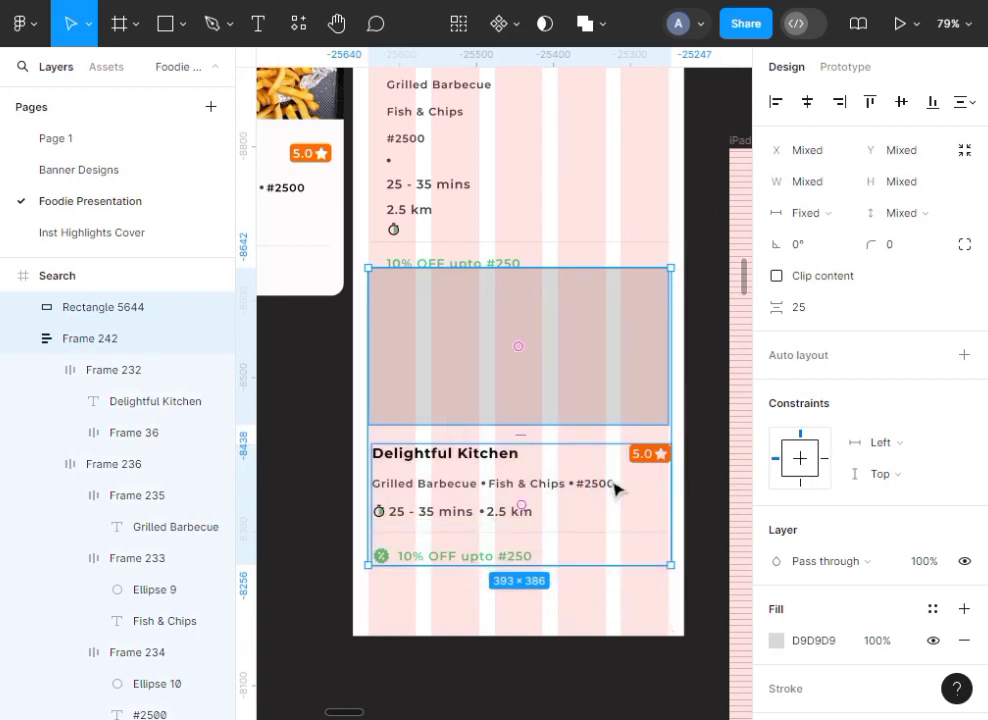
{"action": "left_click_drag", "start_coordinate": [543, 334], "coordinate": [546, 370]}
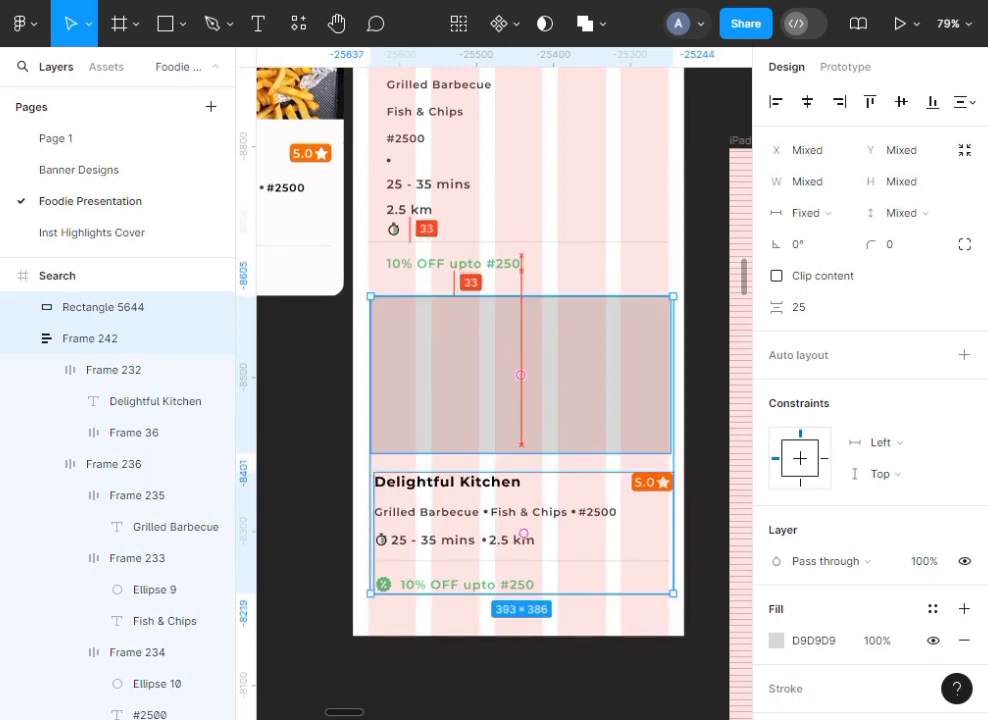
{"action": "key", "text": "Left"}
{"action": "key", "text": "Left"}
{"action": "key", "text": "Left"}
{"action": "key", "text": "Left"}
{"action": "key", "text": "Left"}
{"action": "key", "text": "Left"}
{"action": "key", "text": "Right"}
{"action": "key", "text": "Right"}
{"action": "key", "text": "Right"}
{"action": "key", "text": "Right"}
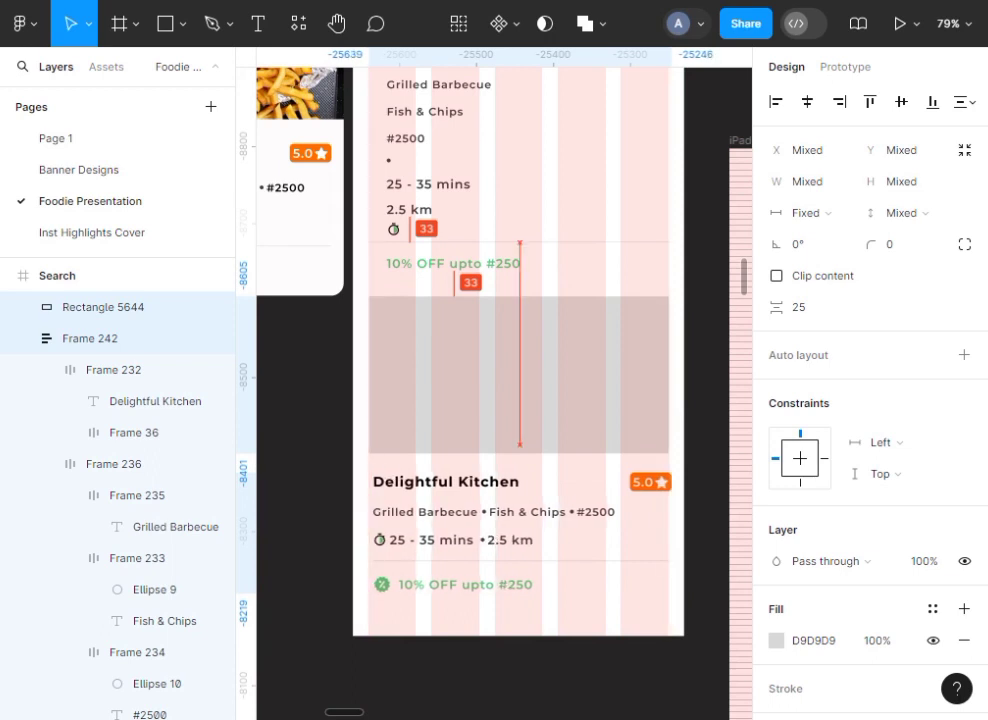
{"action": "key", "text": "Left"}
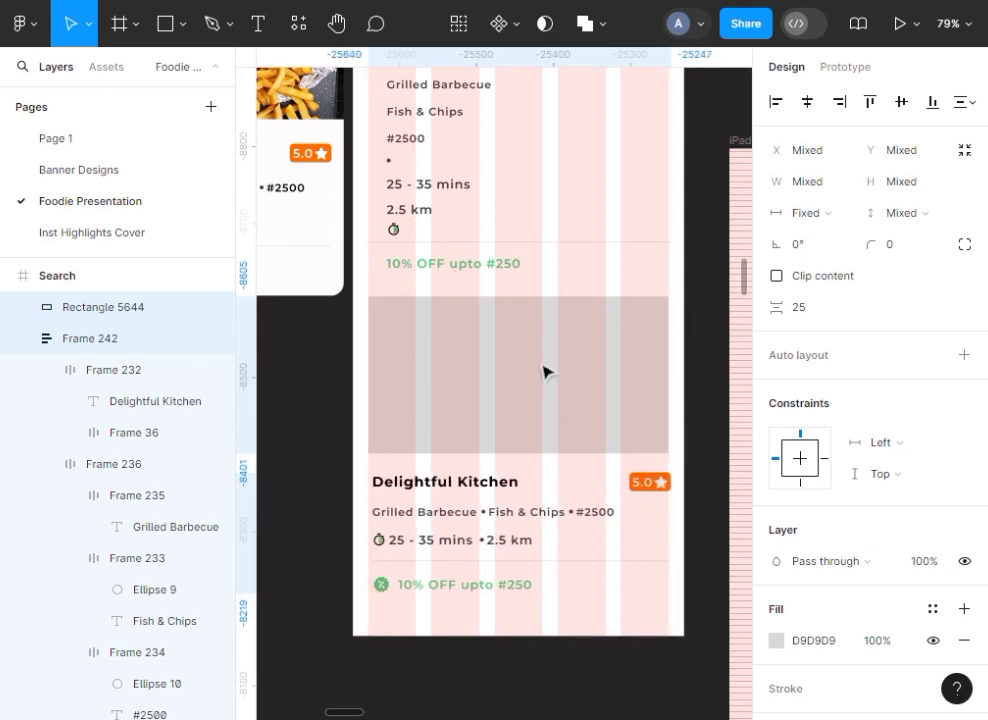
Wrap the selected rectangle and Delightful Kitchen details frame in one vertical auto-layout frame
{"action": "scroll", "coordinate": [545, 371], "scroll_direction": "down", "scroll_amount": 5}
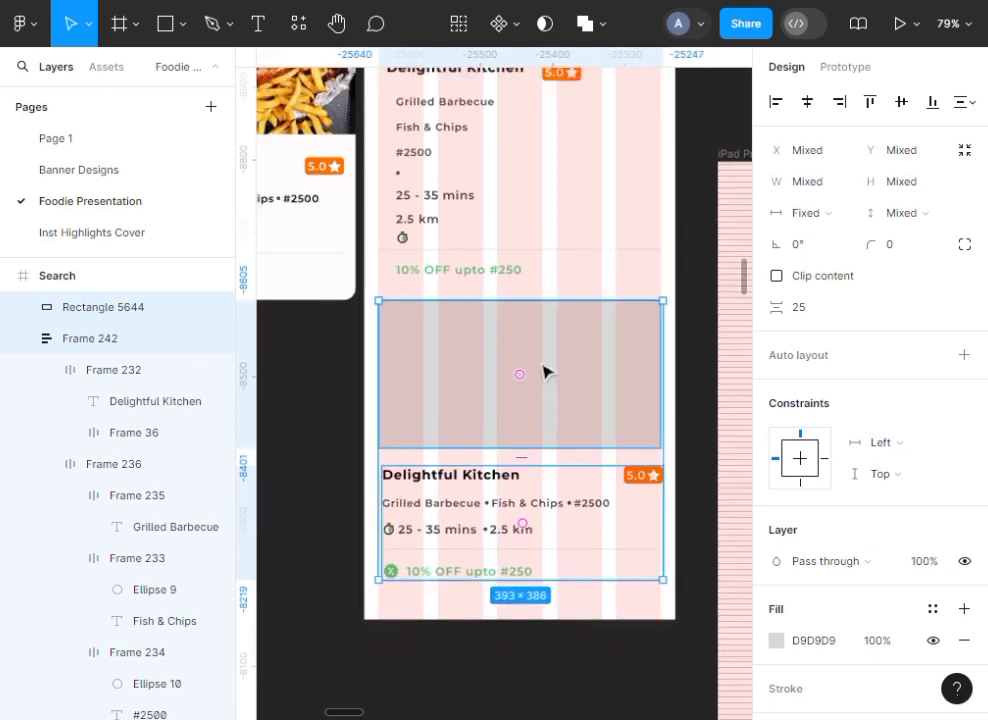
{"action": "scroll", "coordinate": [545, 371], "scroll_direction": "up", "scroll_amount": 5}
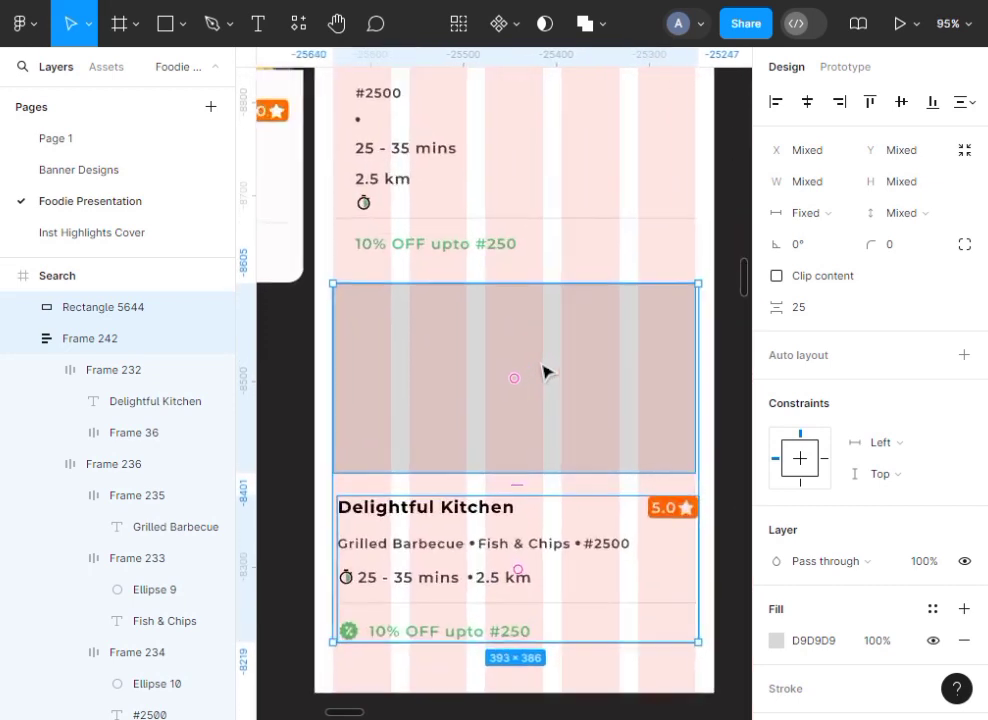
{"action": "scroll", "coordinate": [545, 371], "scroll_direction": "down", "scroll_amount": 3}
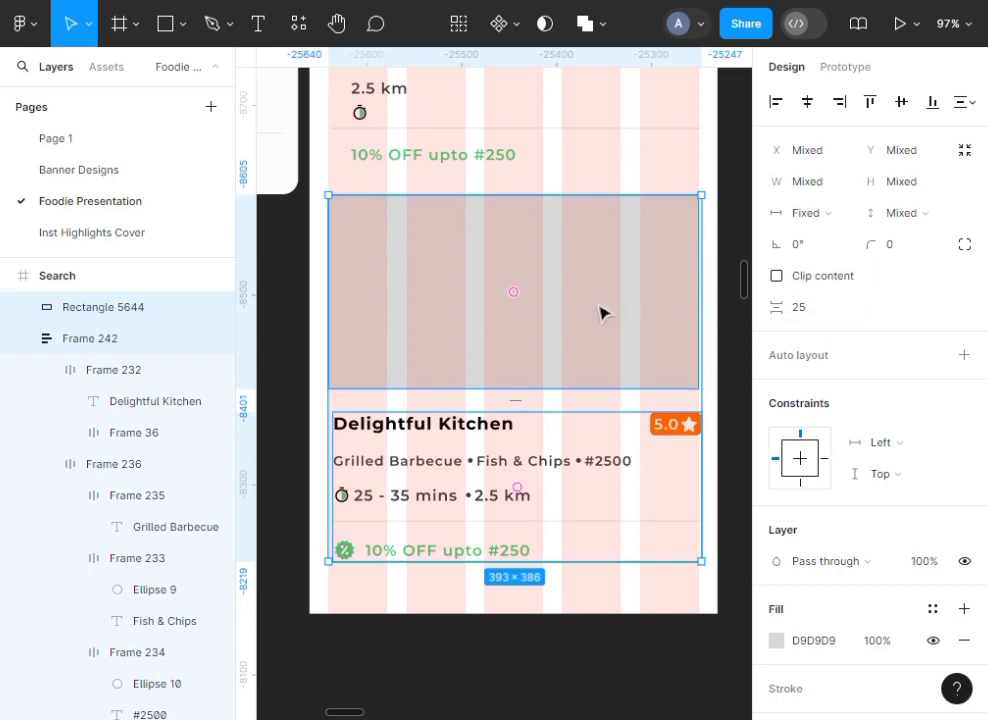
{"action": "key", "text": "shift+a"}
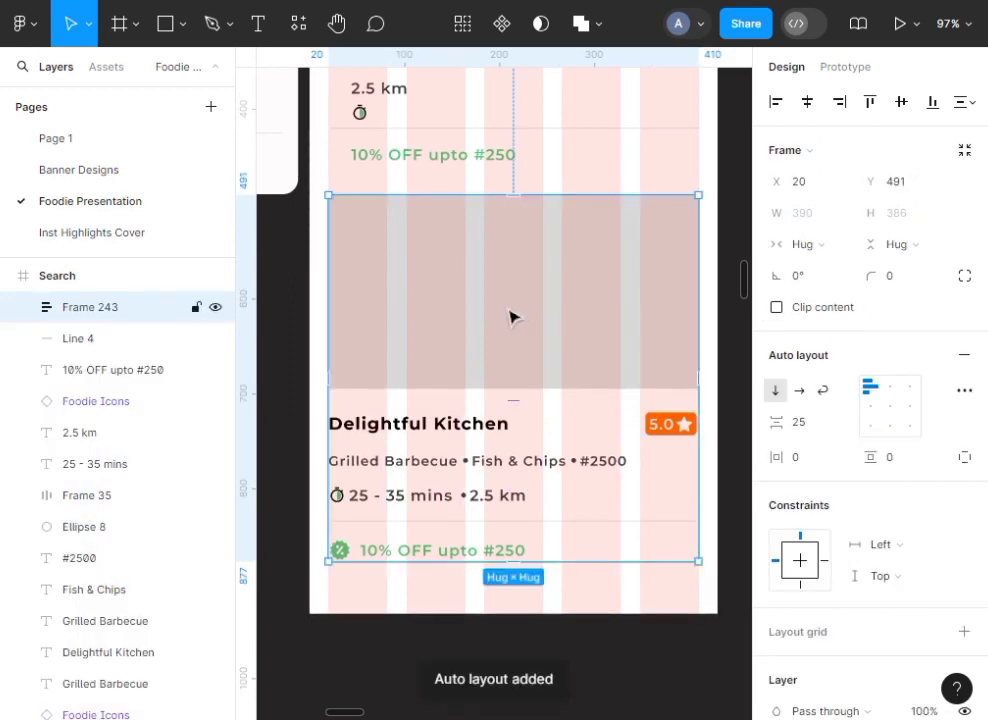
Set the vertical gap between the rectangle and the details frame in the new auto-layout card to 14
{"action": "left_click", "coordinate": [565, 325]}
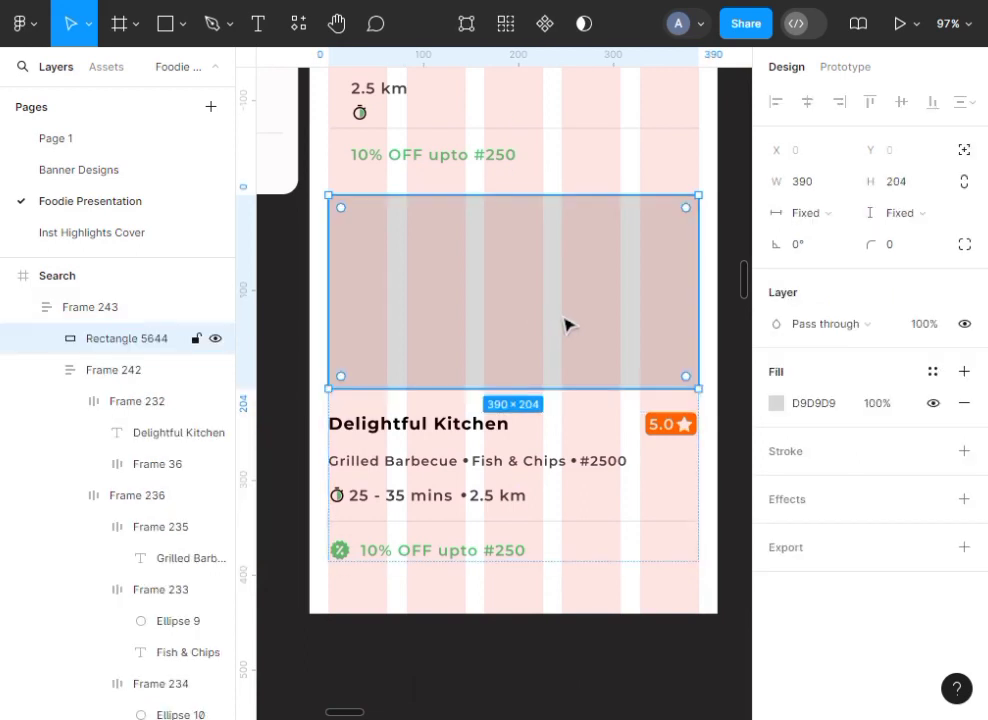
{"action": "left_click", "coordinate": [293, 280]}
{"action": "left_click", "coordinate": [490, 330]}
{"action": "left_click", "coordinate": [805, 424]}
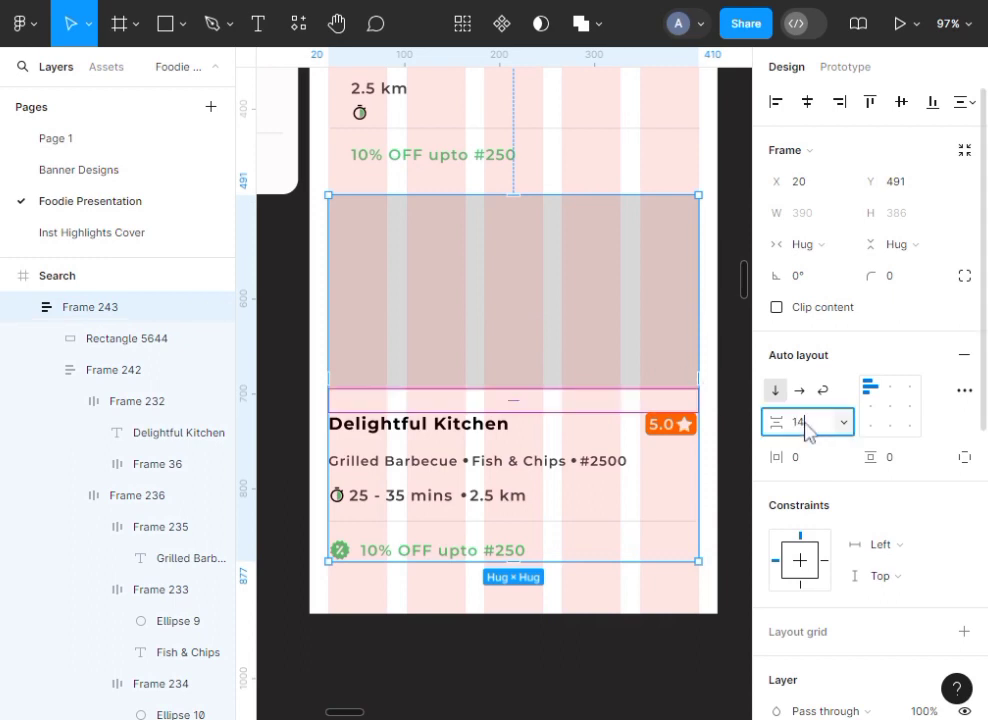
{"action": "left_click", "coordinate": [298, 341]}
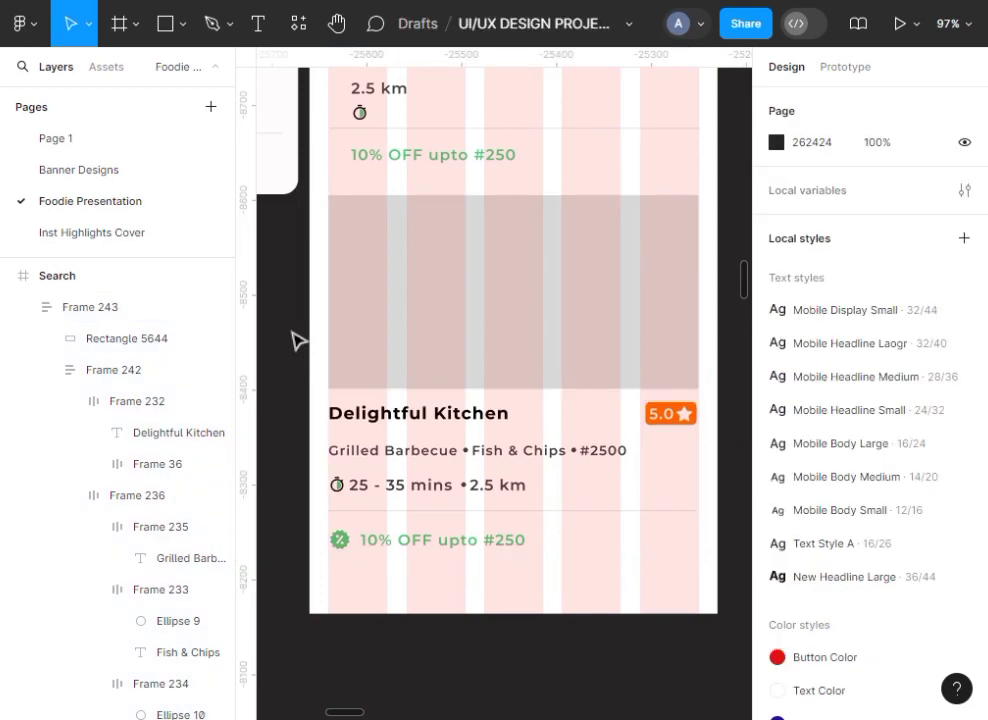
Set the vertical gap between the rows of the nested Delightful Kitchen details frame to 14
{"action": "left_click", "coordinate": [416, 394]}
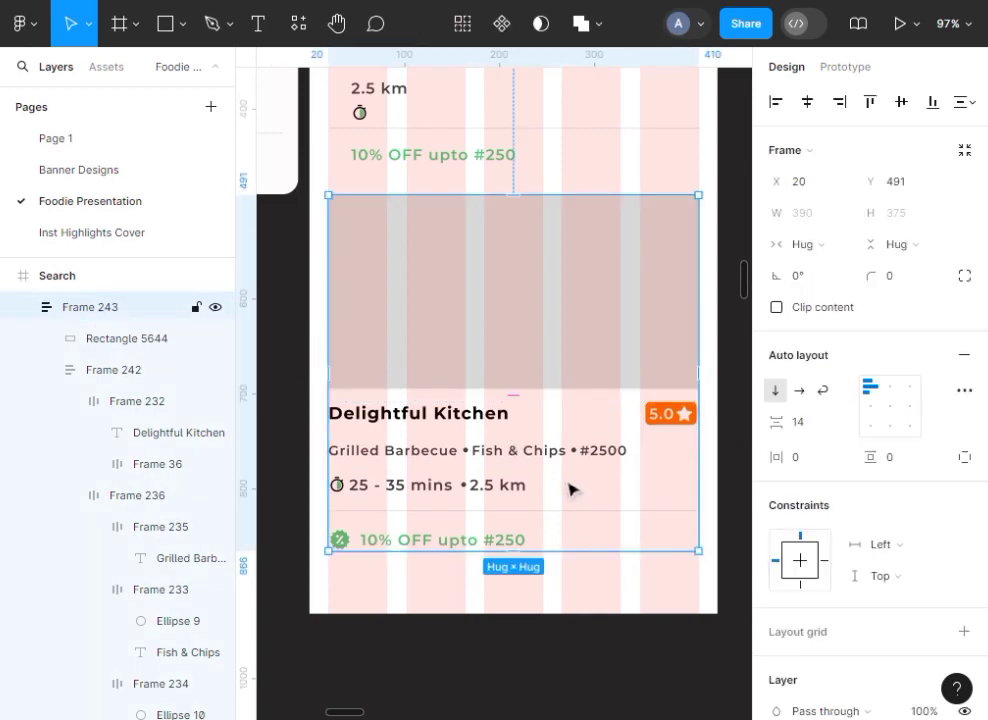
{"action": "left_click", "coordinate": [510, 456]}
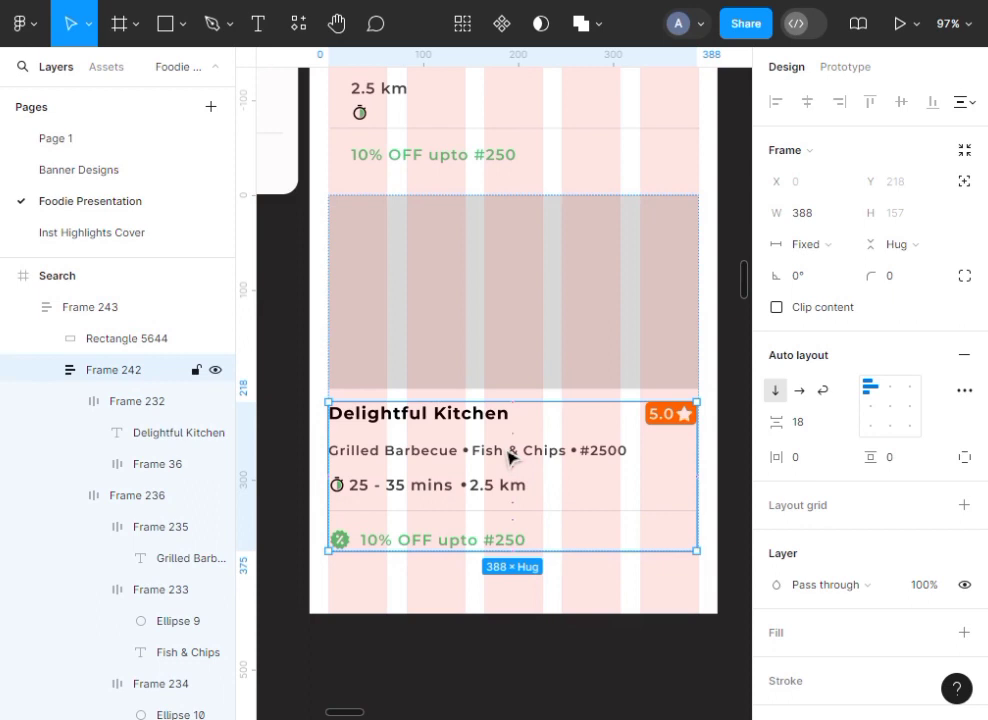
{"action": "left_click", "coordinate": [807, 427]}
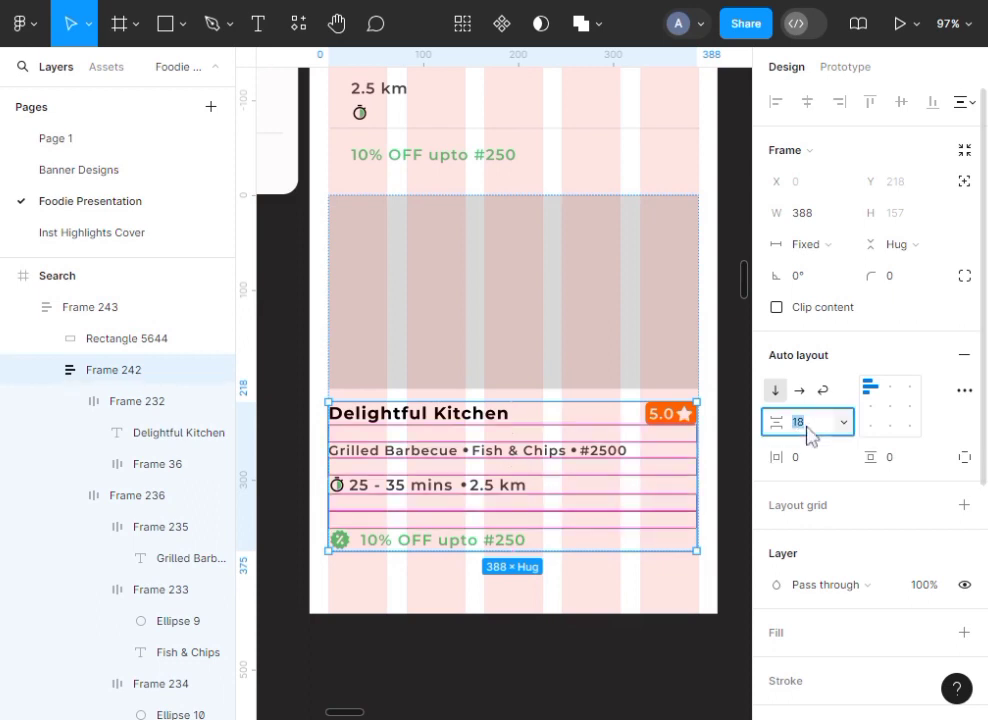
{"action": "type", "text": "14"}
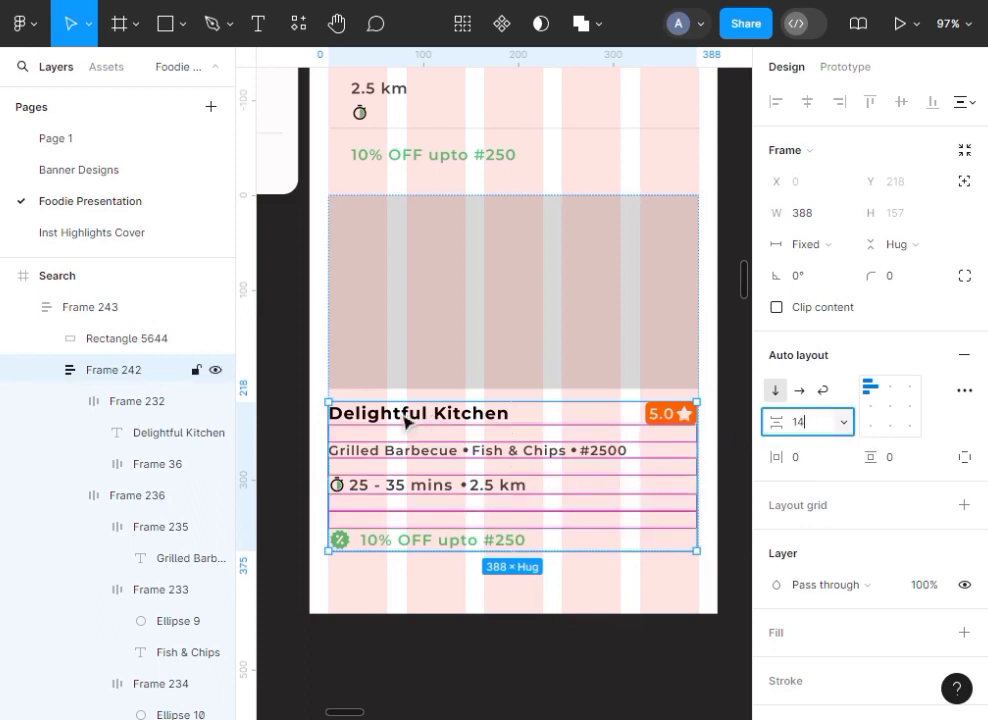
{"action": "left_click", "coordinate": [295, 362]}
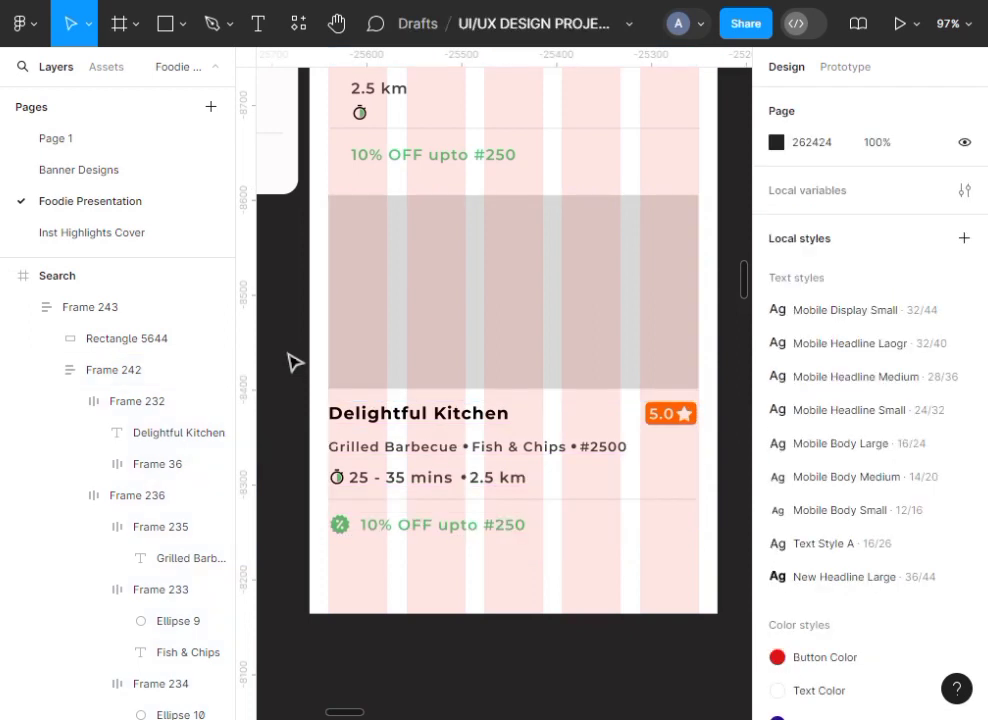
{"action": "left_click", "coordinate": [620, 315]}
{"action": "left_click_drag", "start_coordinate": [703, 342], "coordinate": [665, 348]}
{"action": "double_click", "coordinate": [665, 348]}
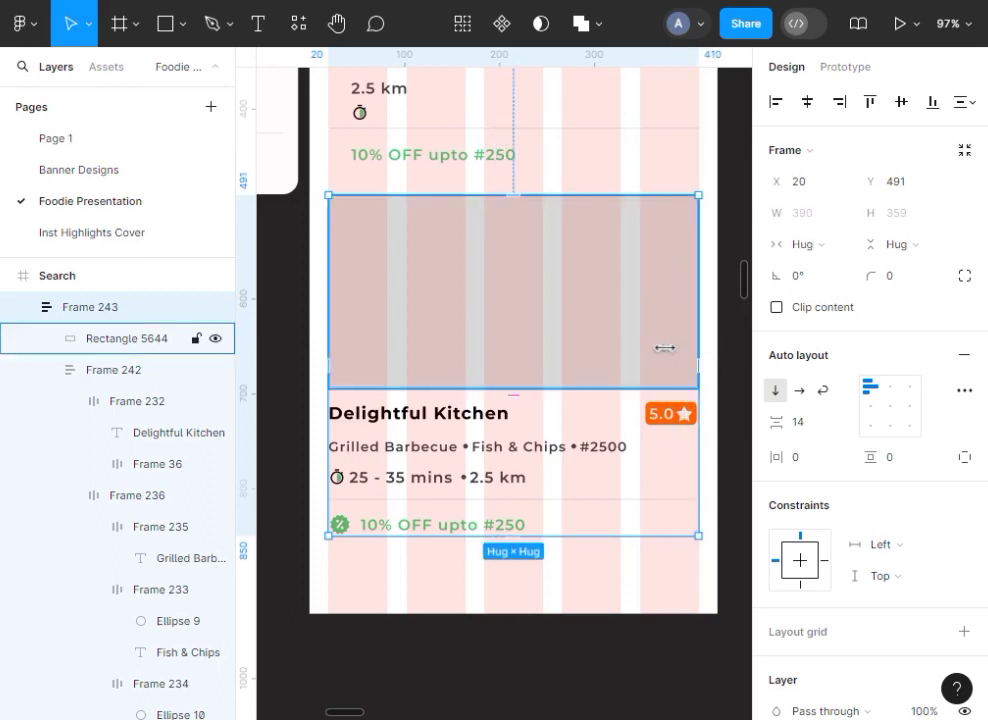
Set the grey rectangle's horizontal resizing inside the card to Fill container
{"action": "left_click", "coordinate": [610, 322]}
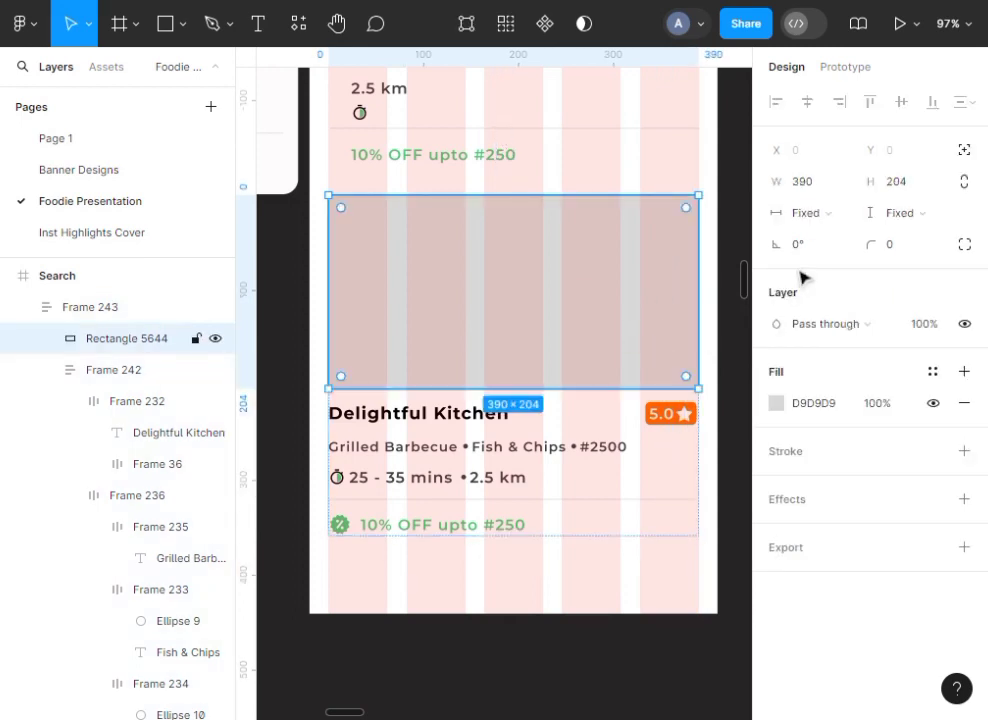
{"action": "left_click", "coordinate": [845, 214]}
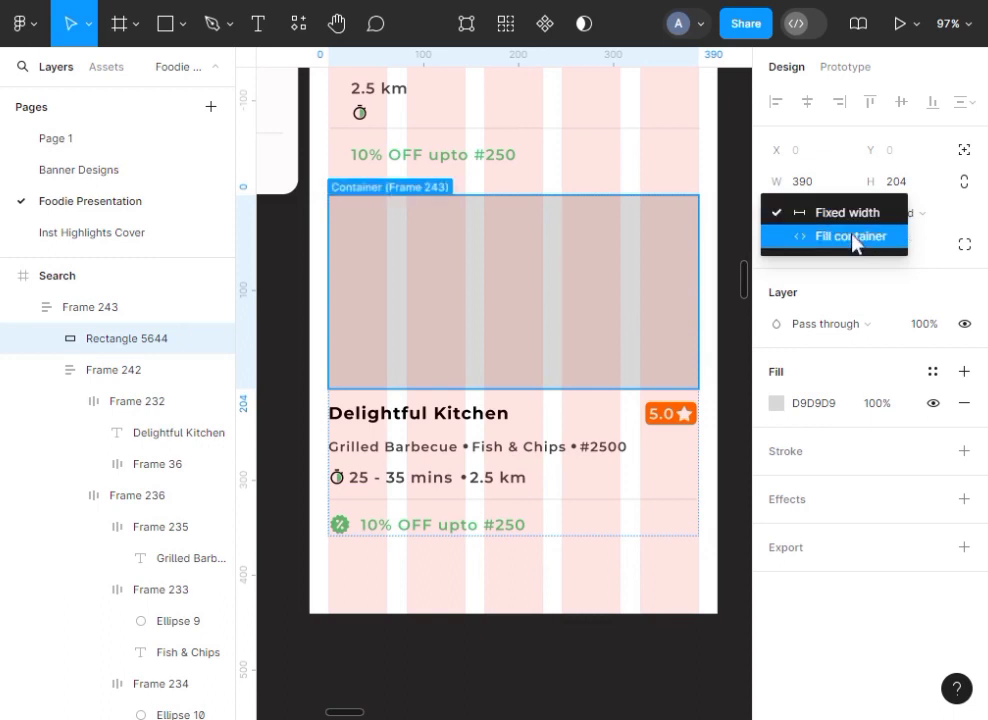
{"action": "left_click", "coordinate": [853, 238]}
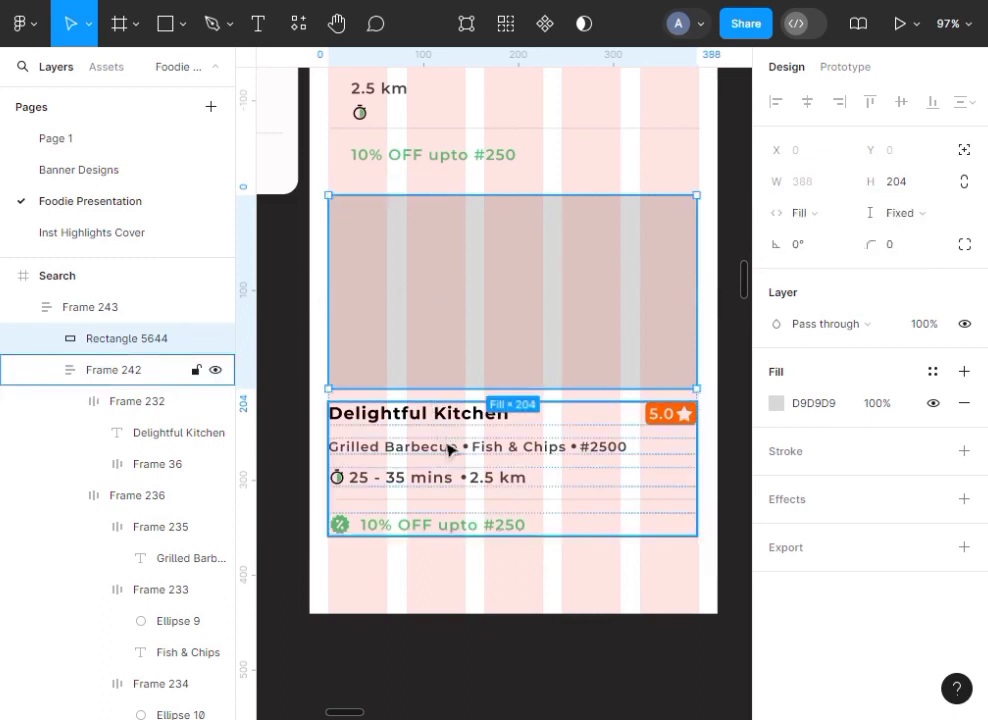
{"action": "left_click", "coordinate": [326, 247]}
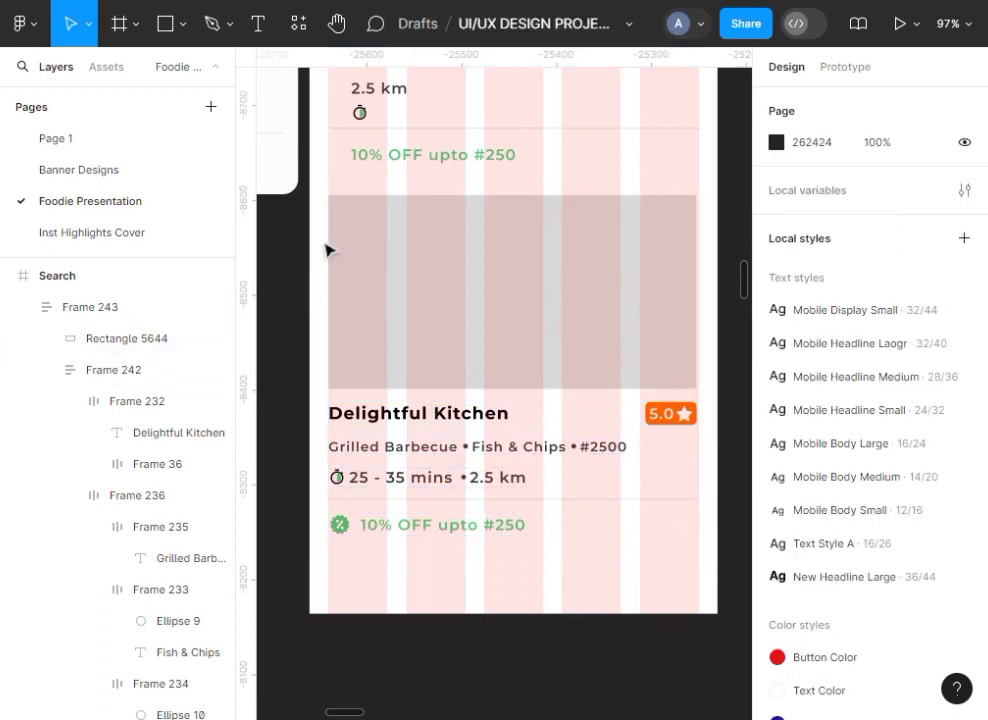
{"action": "left_click", "coordinate": [578, 249]}
{"action": "left_click_drag", "start_coordinate": [683, 275], "coordinate": [656, 275]}
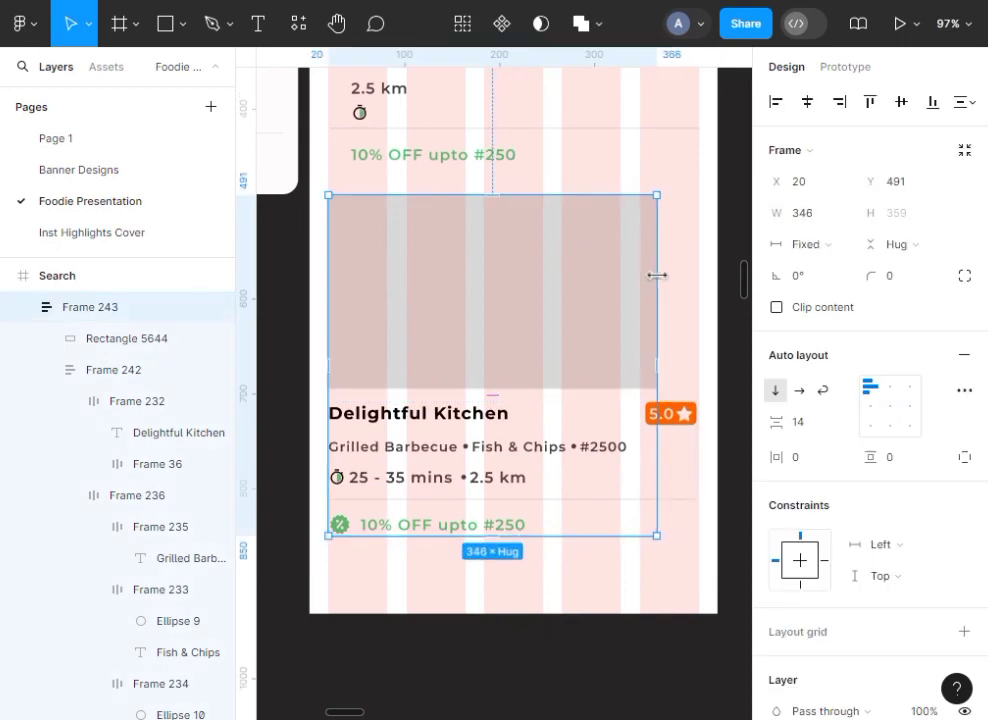
{"action": "double_click", "coordinate": [656, 275]}
Set the horizontal resizing of the nested Delightful Kitchen details frame to Fill container
{"action": "left_click", "coordinate": [474, 458]}
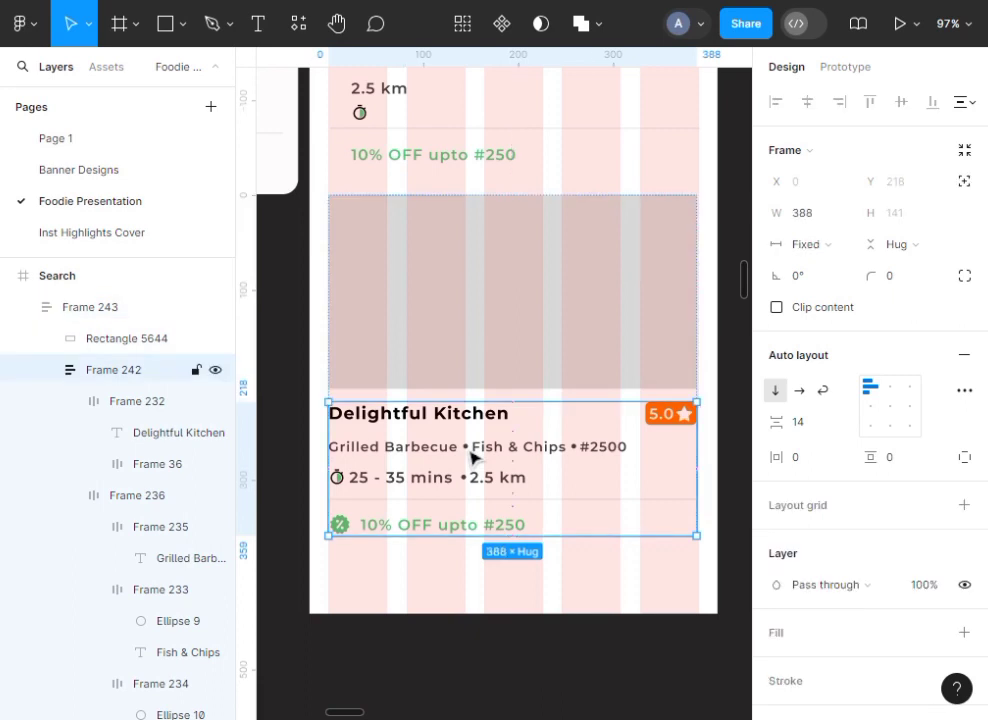
{"action": "left_click", "coordinate": [846, 250]}
{"action": "left_click", "coordinate": [845, 303]}
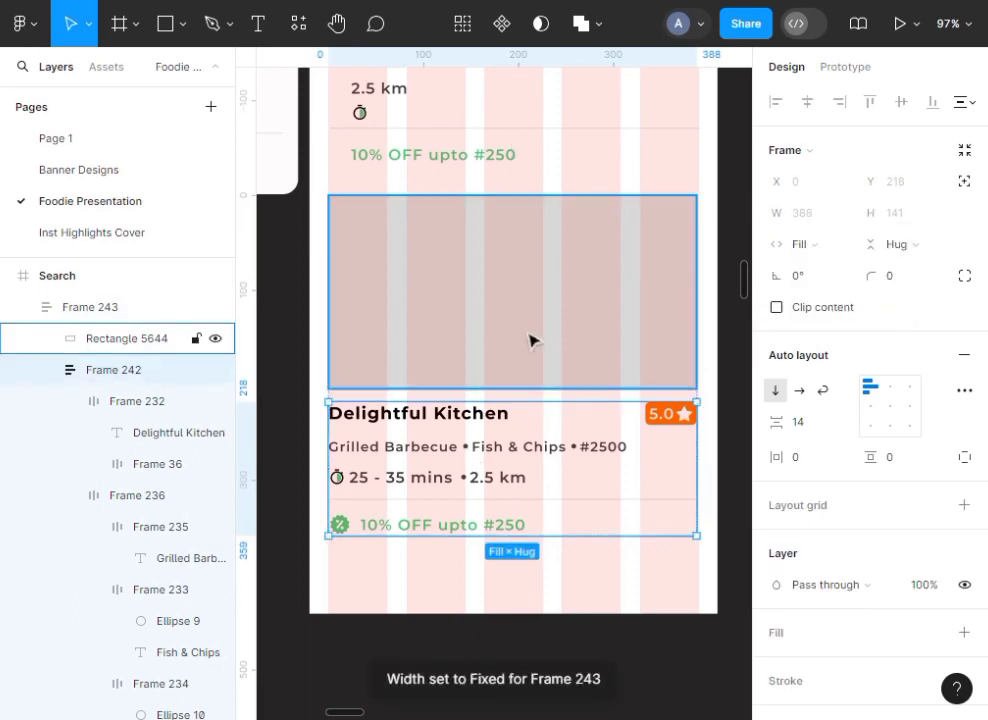
Widen the whole auto-layout card to 390 so it reaches the layout grid's outer column edge
{"action": "left_click", "coordinate": [305, 265]}
{"action": "left_click", "coordinate": [412, 265]}
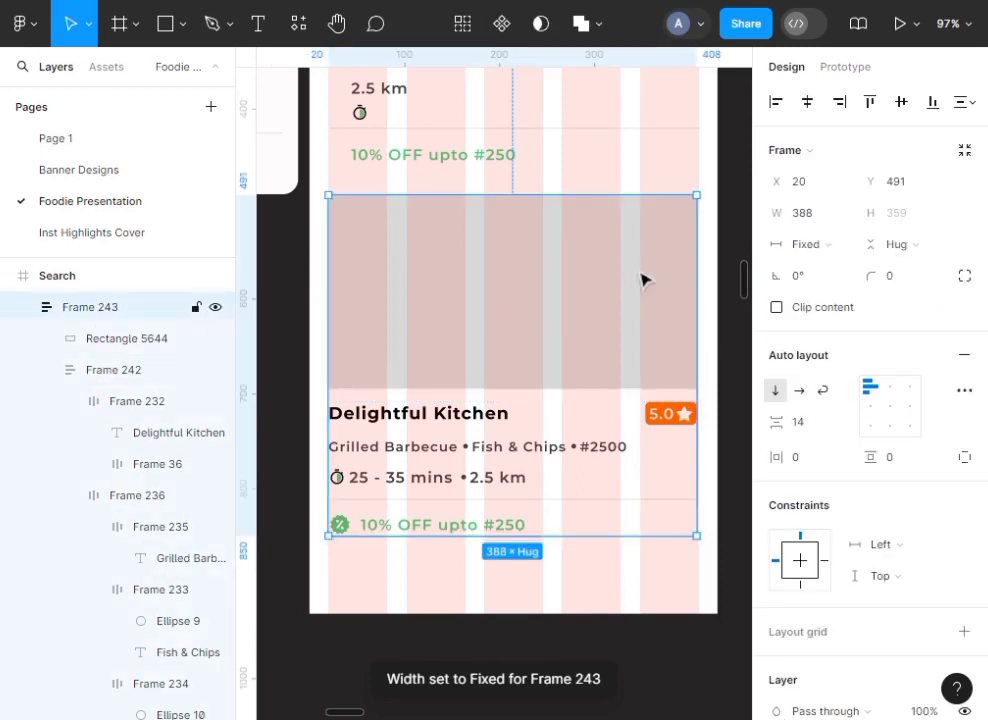
{"action": "mouse_move", "coordinate": [700, 295]}
{"action": "left_mouse_down"}
{"action": "mouse_move", "coordinate": [613, 297]}
{"action": "mouse_move", "coordinate": [700, 300]}
{"action": "left_mouse_up"}
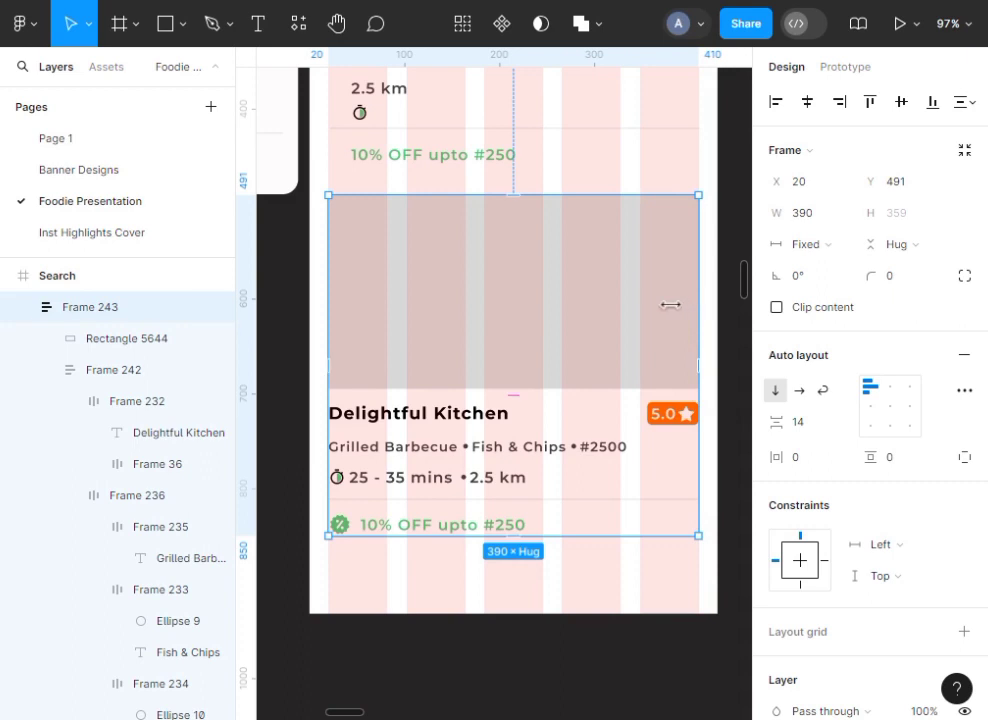
{"action": "left_click", "coordinate": [300, 293]}
{"action": "left_click", "coordinate": [463, 325]}
{"action": "scroll", "coordinate": [463, 325], "scroll_direction": "up", "scroll_amount": 2}
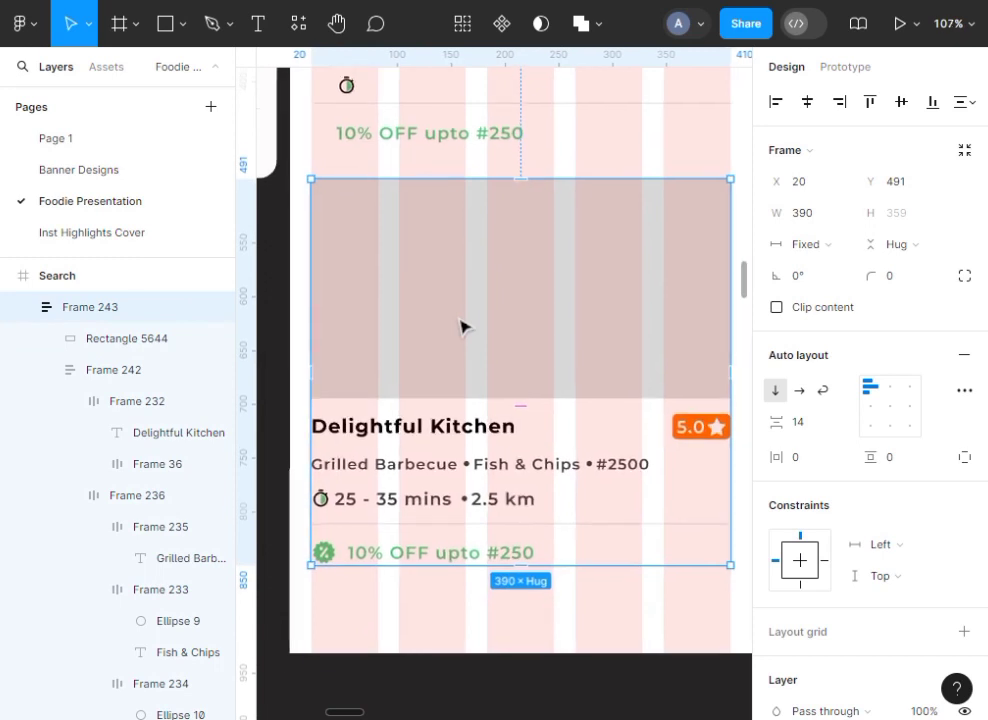
{"action": "scroll", "coordinate": [463, 325], "scroll_direction": "down", "scroll_amount": 3}
{"action": "scroll", "coordinate": [463, 325], "scroll_direction": "down", "scroll_amount": 4}
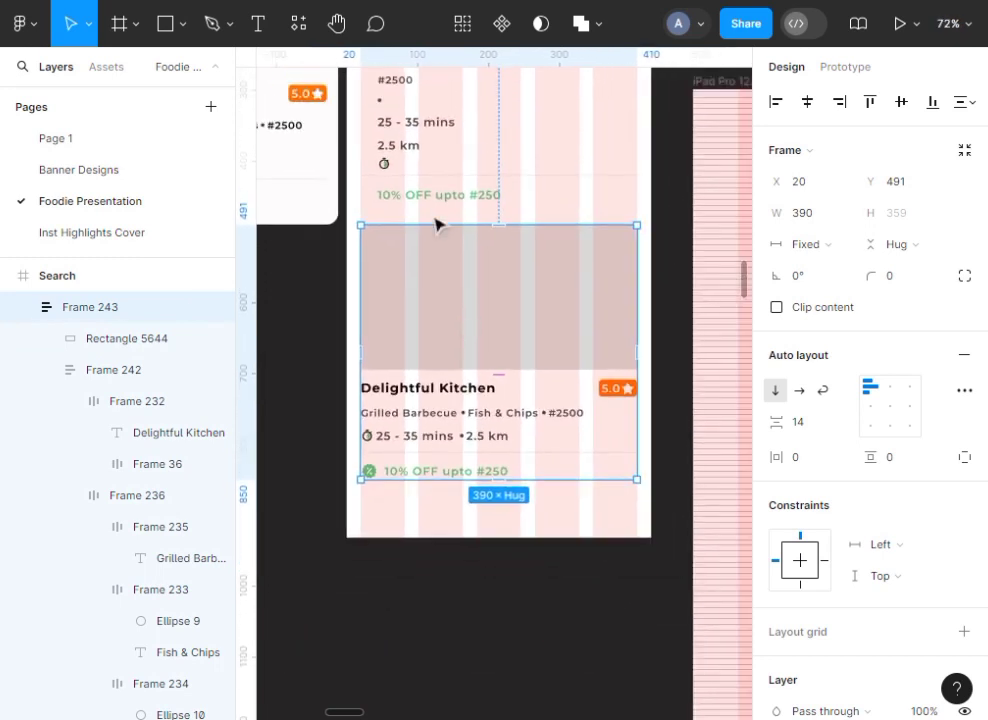
{"action": "scroll", "coordinate": [425, 180], "scroll_direction": "up", "scroll_amount": 5}
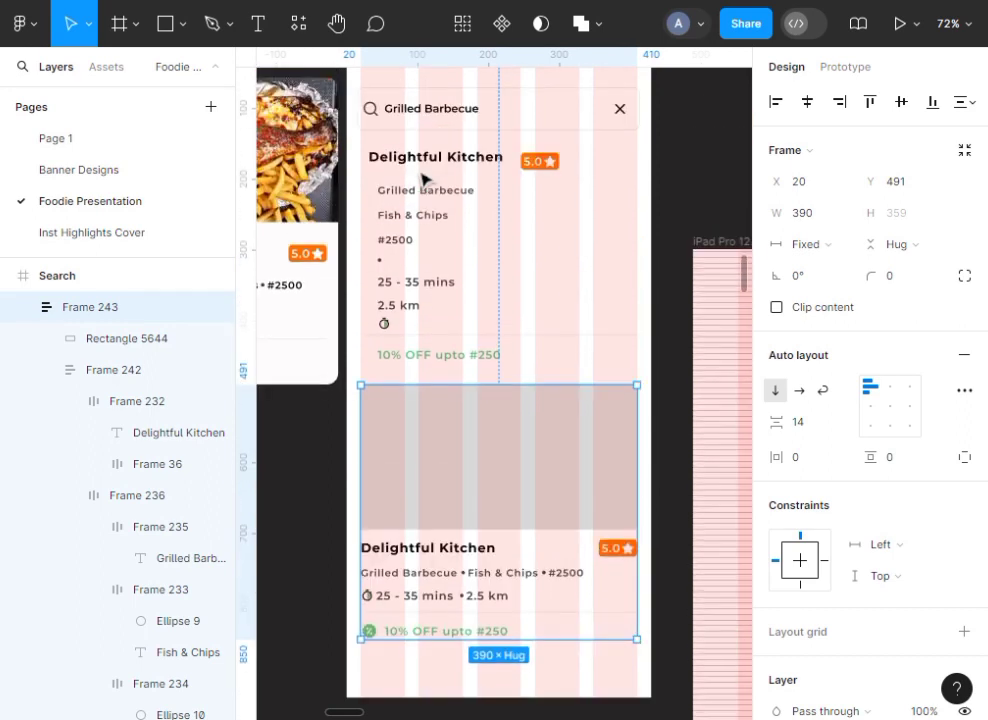
Copy the image fill from the food photo rectangle in the finished Delightful Kitchen card beside the Search screen
{"action": "scroll", "coordinate": [425, 180], "scroll_direction": "left", "scroll_amount": 3}
{"action": "scroll", "coordinate": [425, 183], "scroll_direction": "left", "scroll_amount": 3}
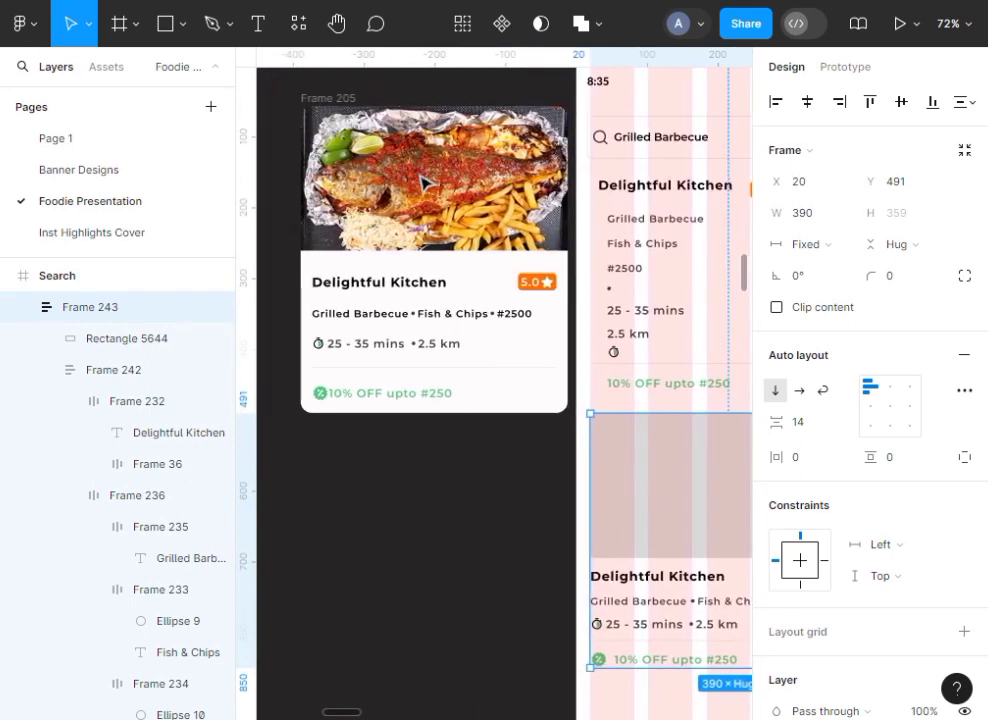
{"action": "scroll", "coordinate": [425, 183], "scroll_direction": "right", "scroll_amount": 3}
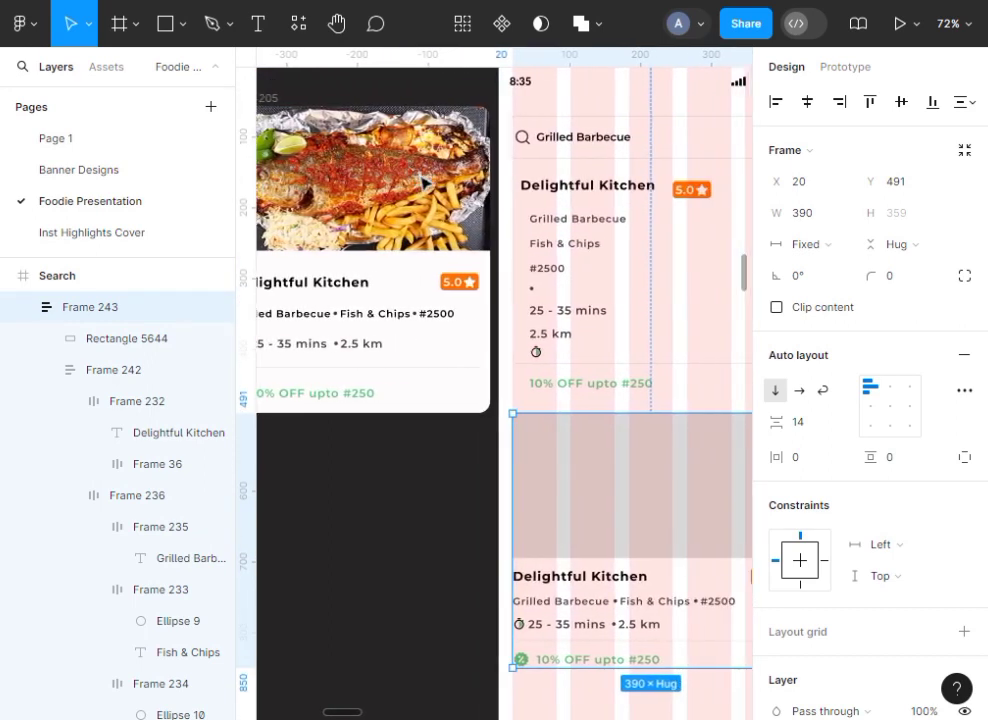
{"action": "scroll", "coordinate": [425, 183], "scroll_direction": "left", "scroll_amount": 1}
{"action": "scroll", "coordinate": [430, 183], "scroll_direction": "up", "scroll_amount": 2}
{"action": "scroll", "coordinate": [438, 183], "scroll_direction": "left", "scroll_amount": 5}
{"action": "scroll", "coordinate": [440, 183], "scroll_direction": "left", "scroll_amount": 1}
{"action": "scroll", "coordinate": [443, 184], "scroll_direction": "up", "scroll_amount": 1}
{"action": "scroll", "coordinate": [443, 186], "scroll_direction": "down", "scroll_amount": 1}
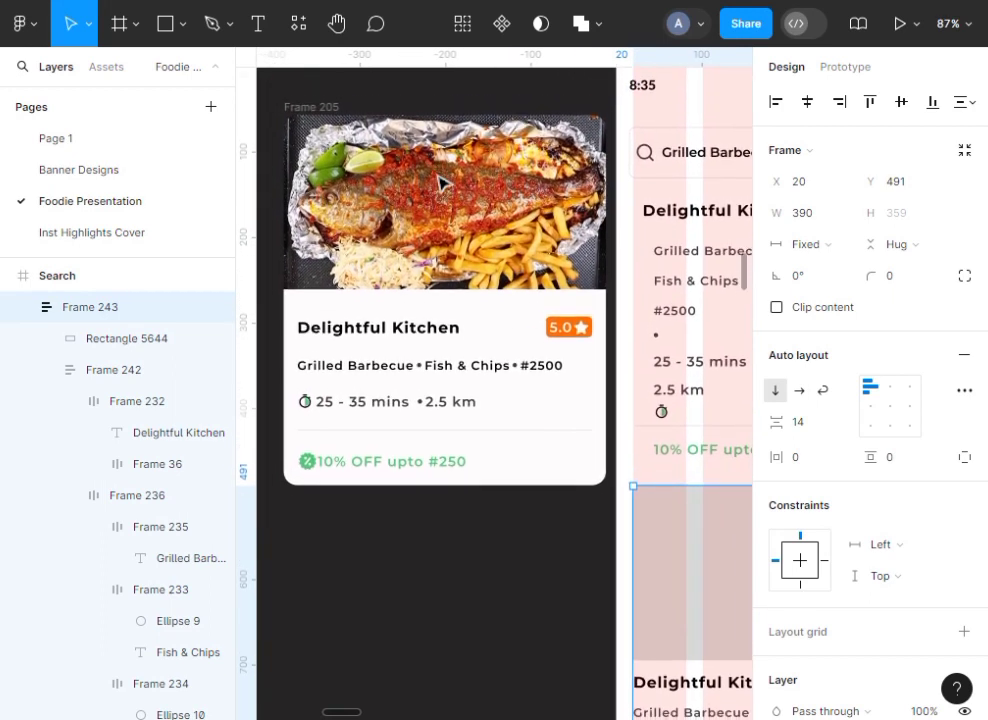
{"action": "double_click", "coordinate": [440, 187]}
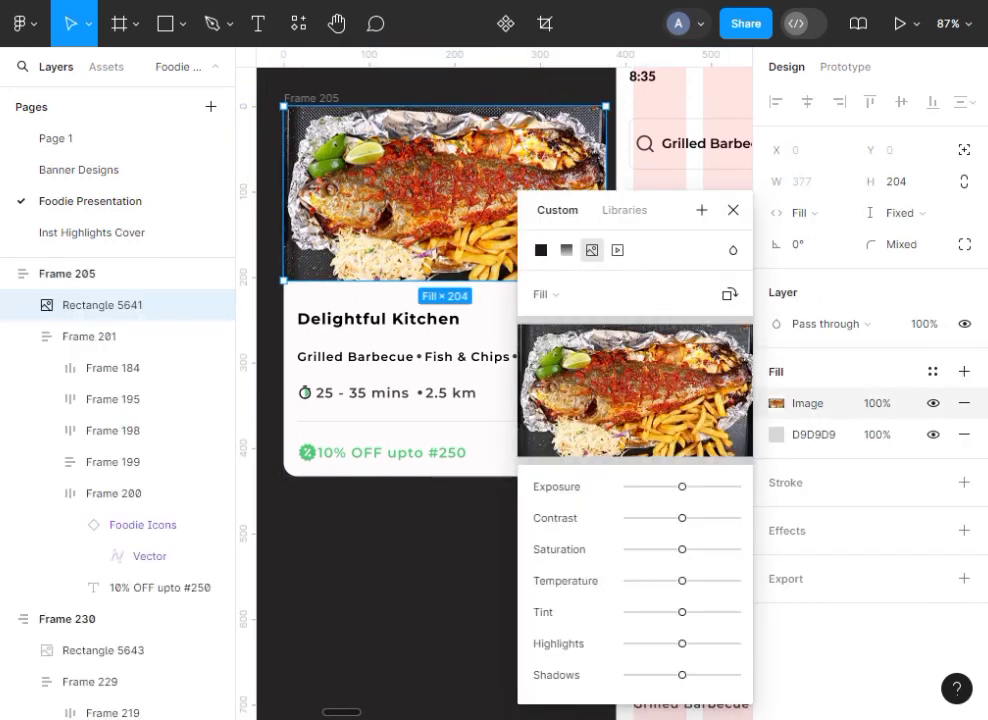
{"action": "left_click", "coordinate": [420, 528]}
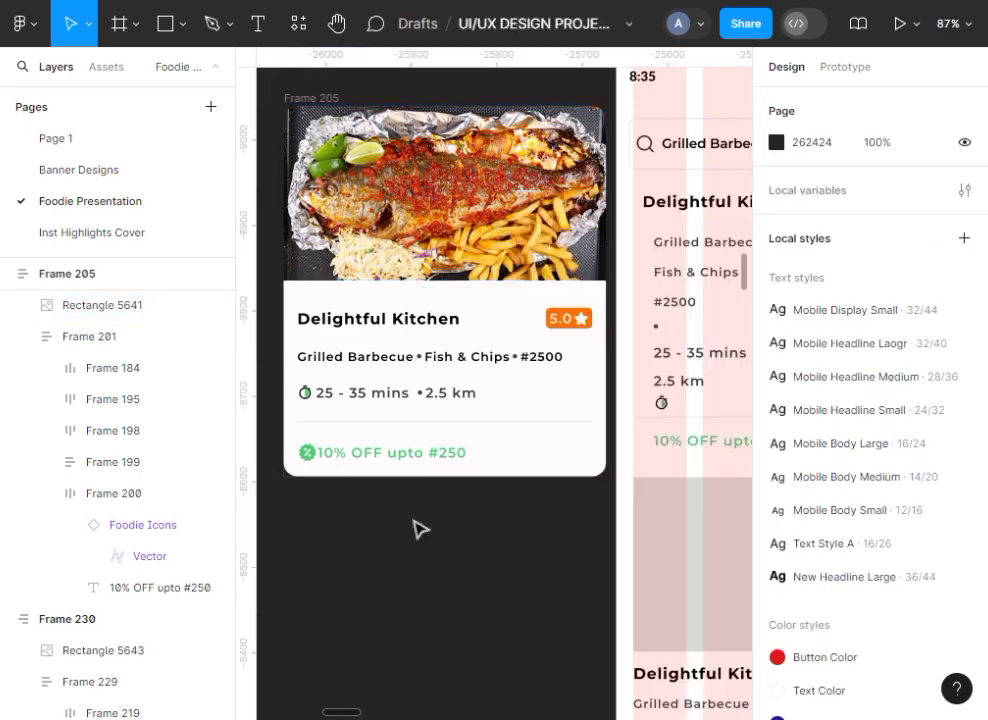
Paste the copied food image fill onto the grey placeholder rectangle of the auto-layout card on the Search screen
{"action": "scroll", "coordinate": [562, 437], "scroll_direction": "right", "scroll_amount": 5}
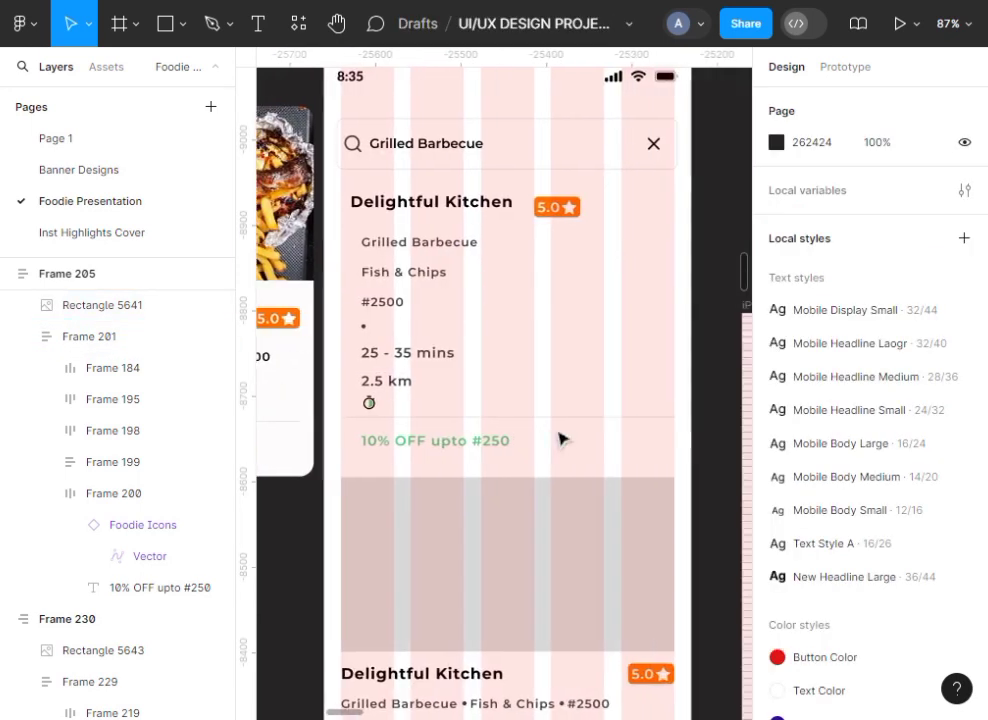
{"action": "scroll", "coordinate": [562, 437], "scroll_direction": "up", "scroll_amount": 2}
{"action": "scroll", "coordinate": [562, 437], "scroll_direction": "down", "scroll_amount": 6}
{"action": "scroll", "coordinate": [562, 432], "scroll_direction": "down", "scroll_amount": 2}
{"action": "scroll", "coordinate": [562, 432], "scroll_direction": "up", "scroll_amount": 2}
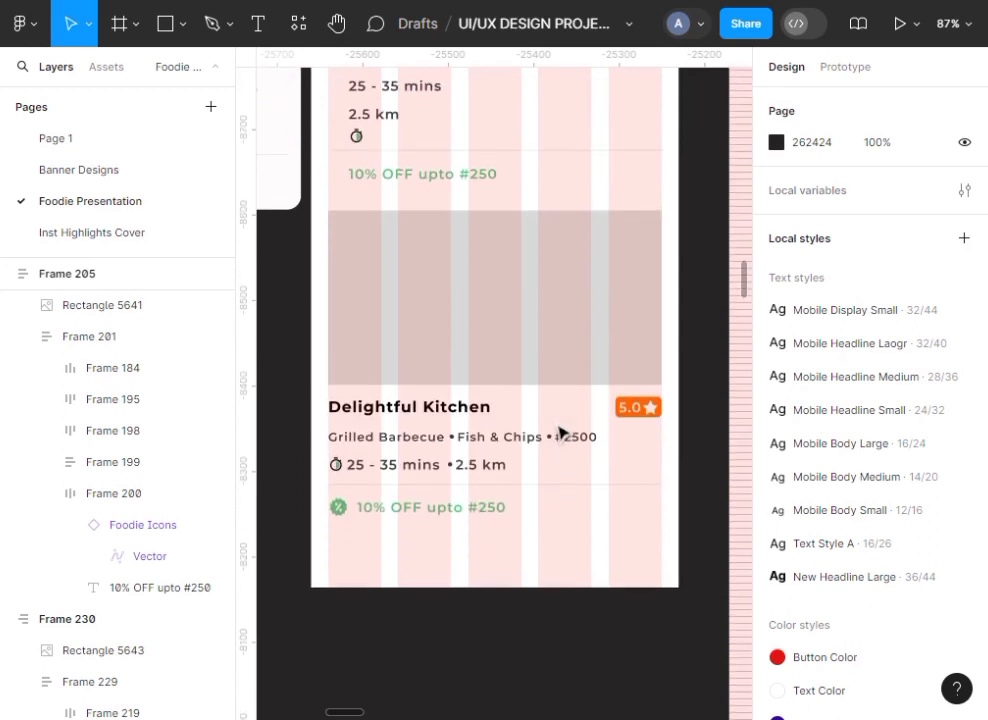
{"action": "scroll", "coordinate": [561, 432], "scroll_direction": "up", "scroll_amount": 3}
{"action": "scroll", "coordinate": [561, 432], "scroll_direction": "up", "scroll_amount": 1}
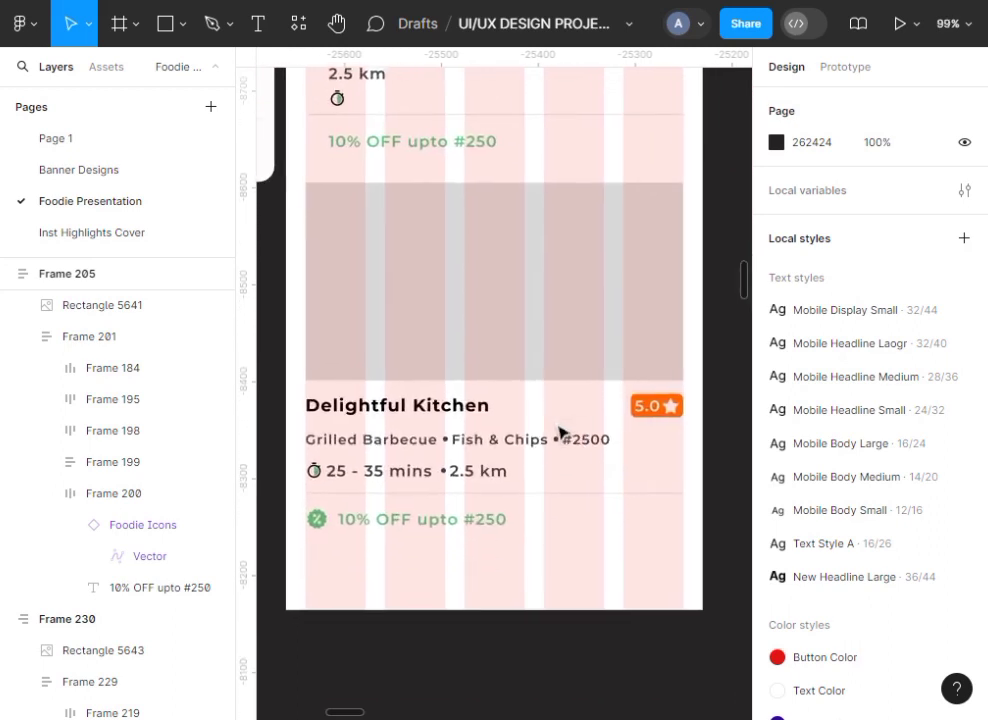
{"action": "left_click", "coordinate": [527, 262]}
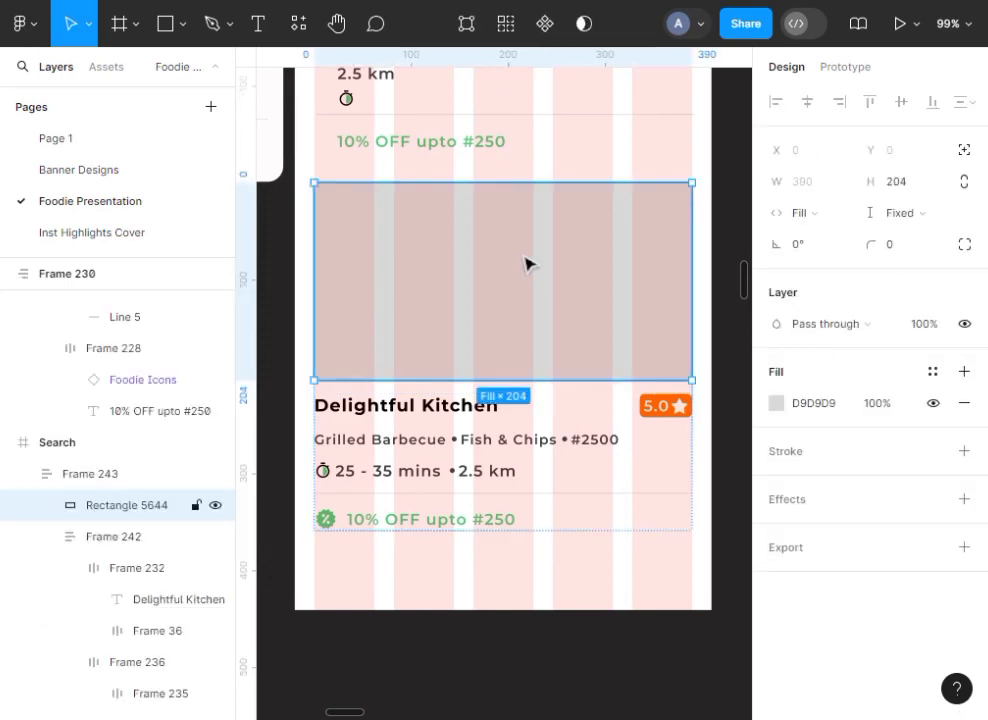
{"action": "key", "text": "ctrl+v"}
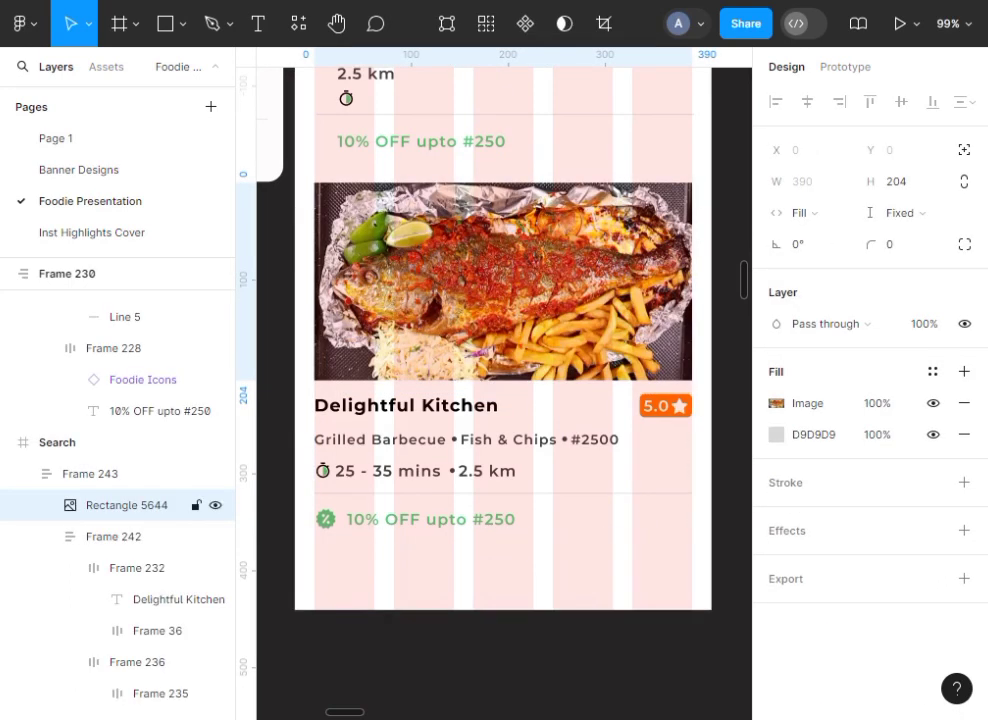
{"action": "left_click", "coordinate": [279, 262]}
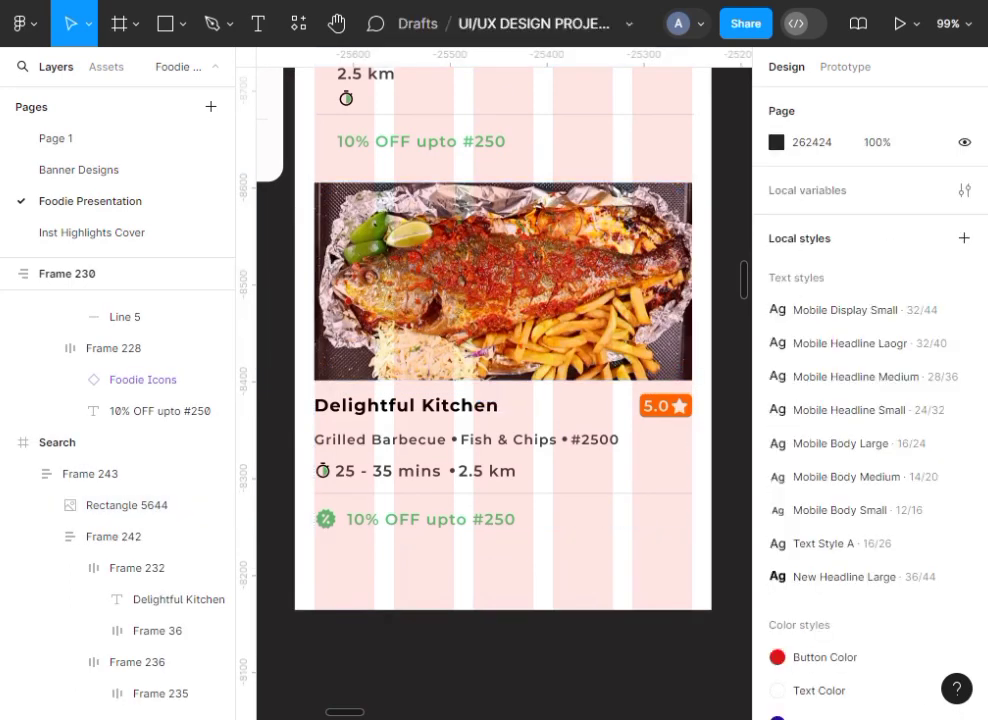
Hide the layout grid on the Search frame
{"action": "left_click", "coordinate": [443, 291]}
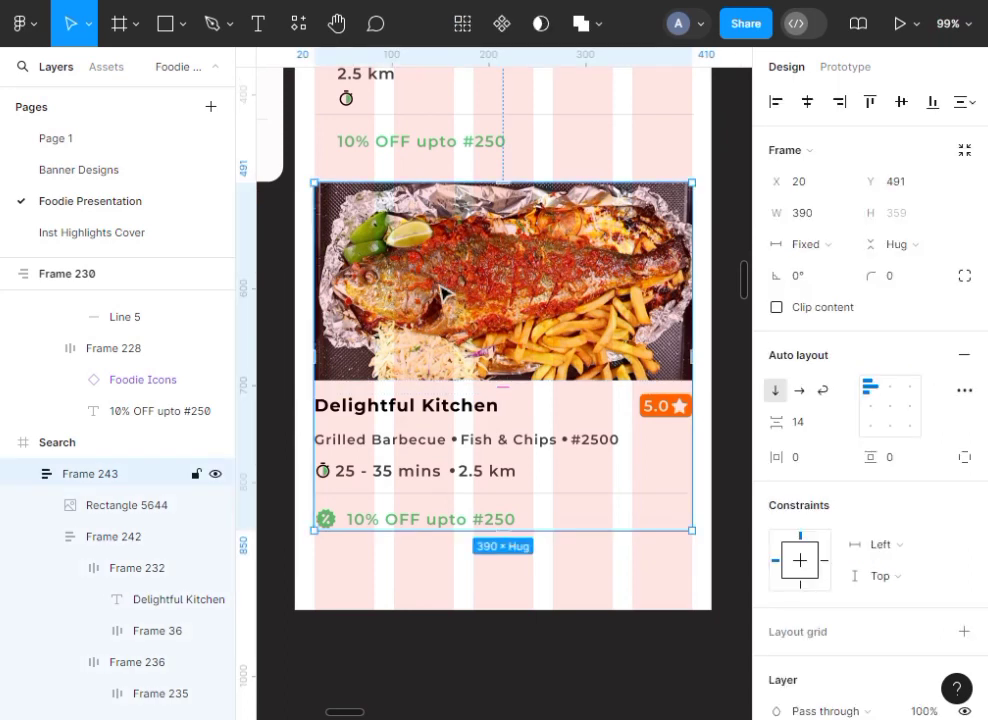
{"action": "scroll", "coordinate": [445, 250], "scroll_direction": "up", "scroll_amount": 5}
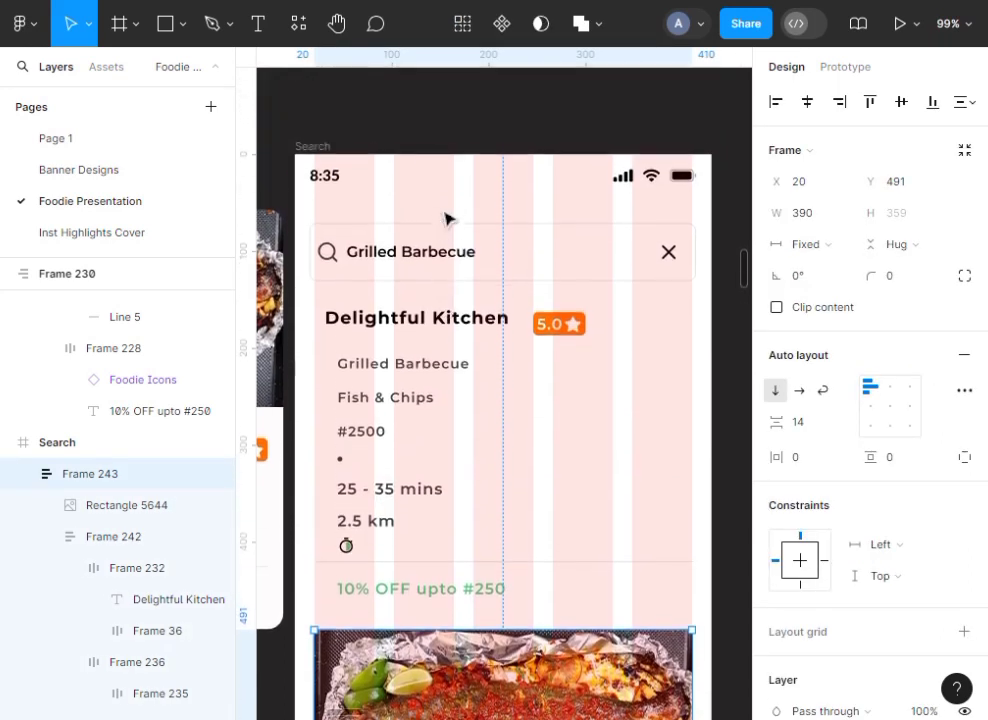
{"action": "scroll", "coordinate": [400, 200], "scroll_direction": "up", "scroll_amount": 1}
{"action": "left_click", "coordinate": [311, 168]}
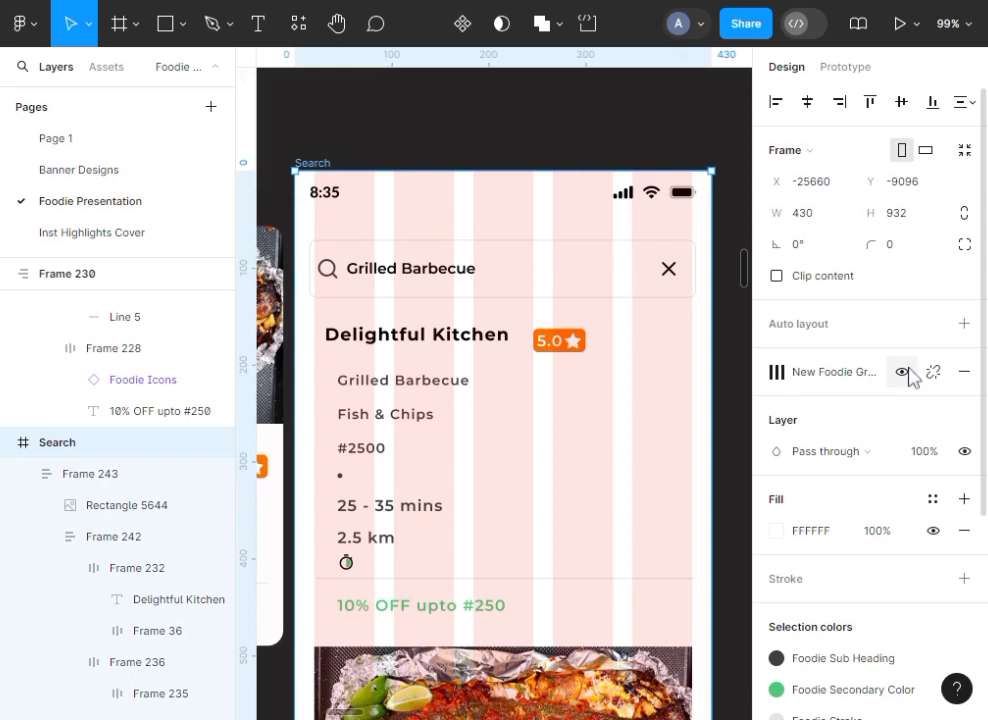
{"action": "left_click", "coordinate": [902, 372]}
Compare the new card on the Search screen with the finished Delightful Kitchen card beside it
{"action": "scroll", "coordinate": [527, 325], "scroll_direction": "down", "scroll_amount": 10}
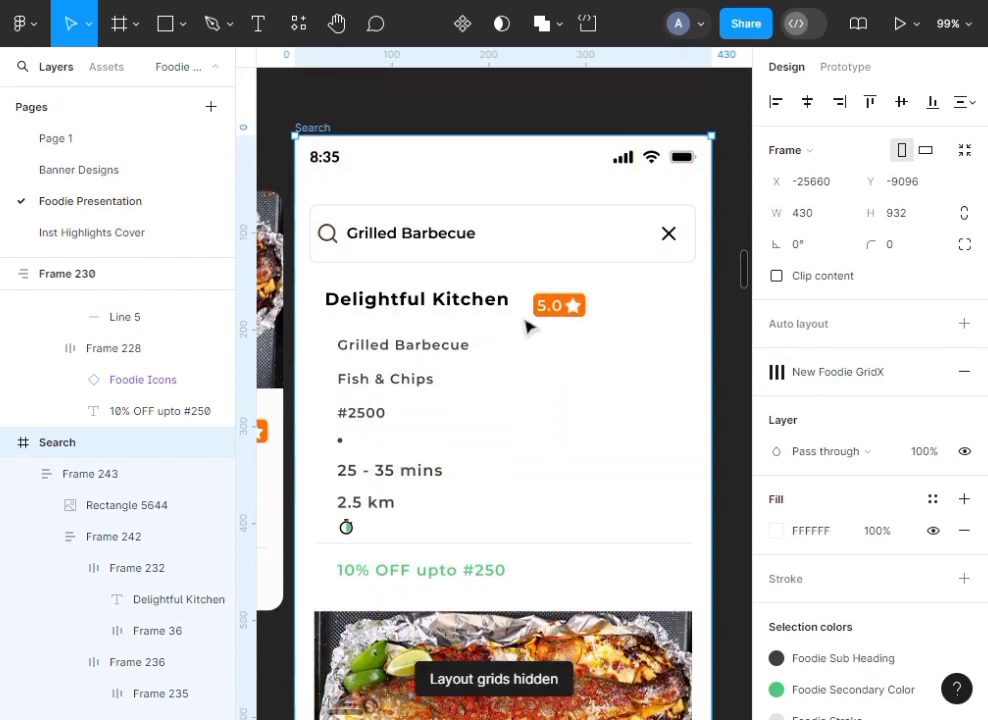
{"action": "scroll", "coordinate": [527, 325], "scroll_direction": "up", "scroll_amount": 2}
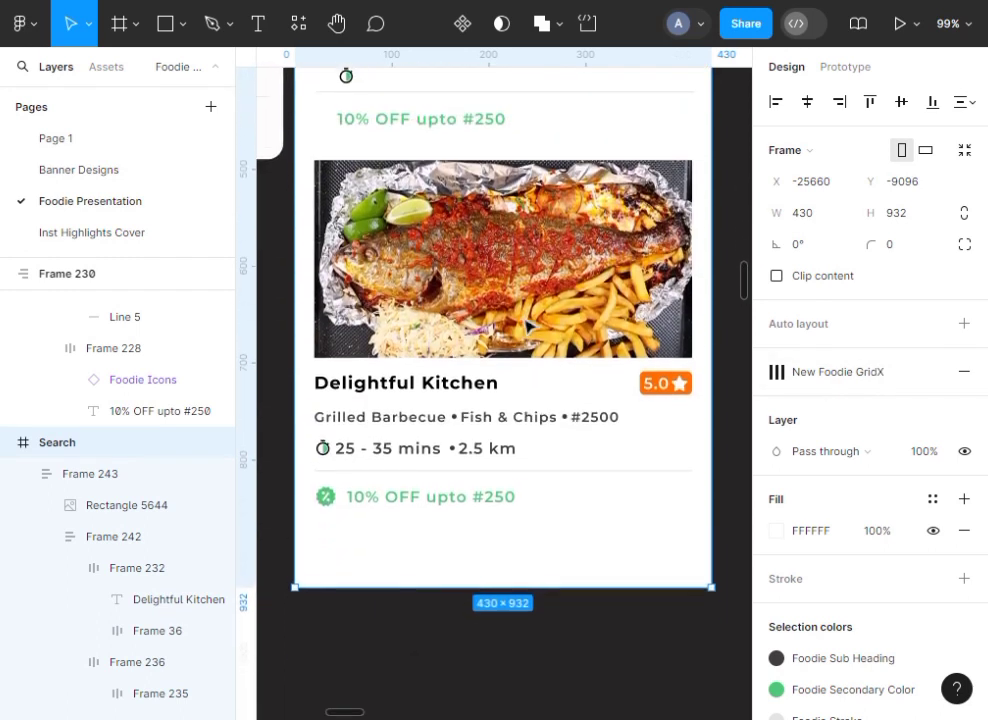
{"action": "left_click", "coordinate": [527, 280]}
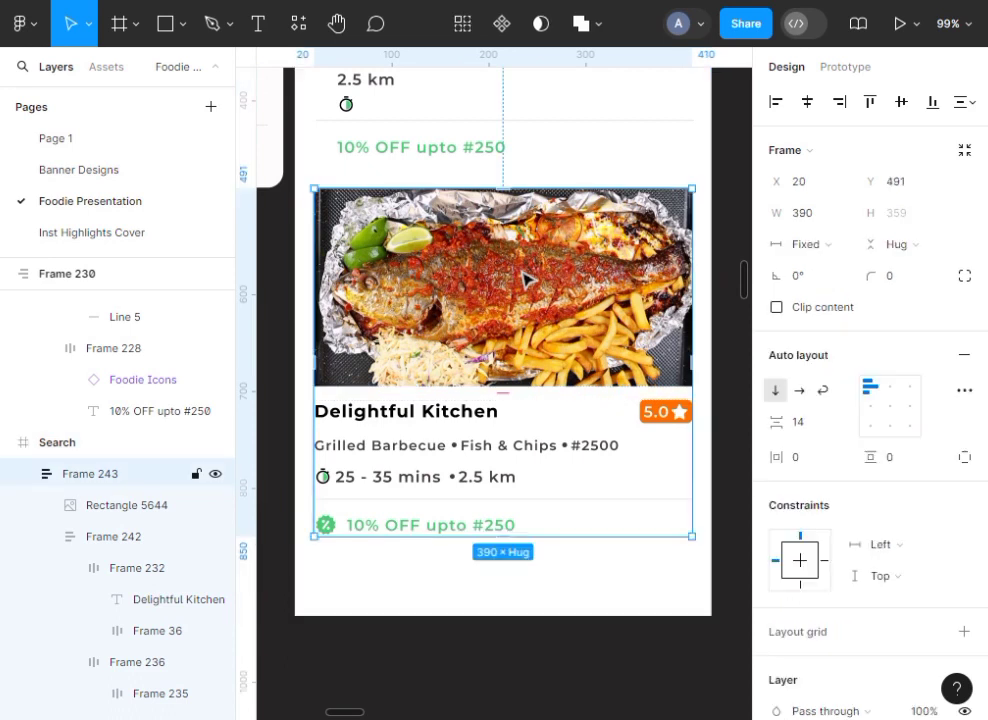
{"action": "scroll", "coordinate": [527, 280], "scroll_direction": "left", "scroll_amount": 8}
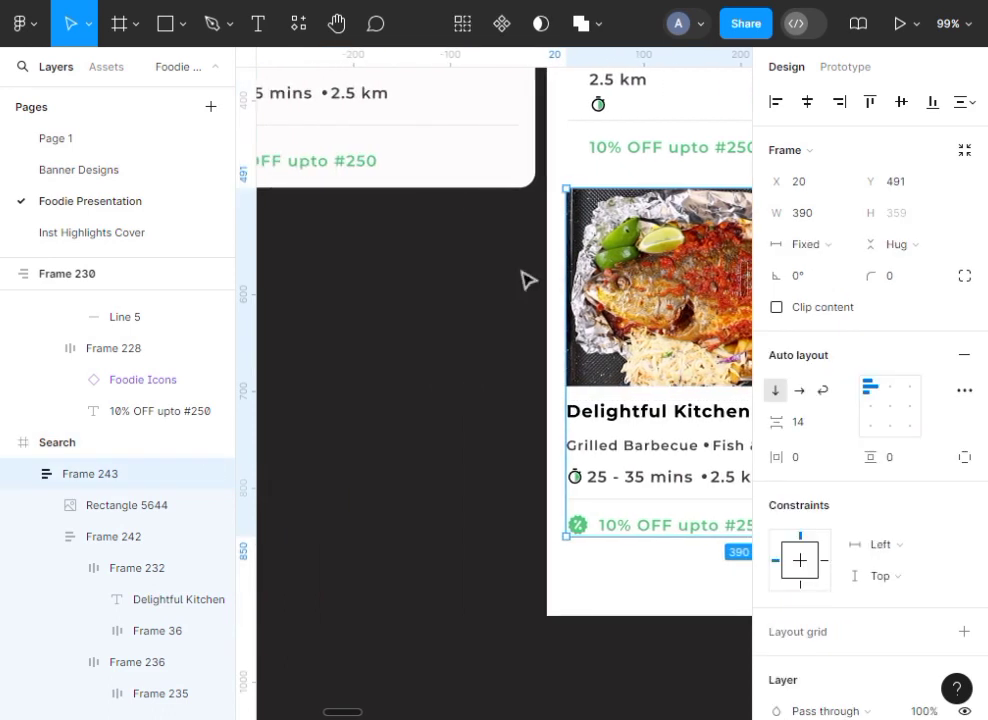
{"action": "scroll", "coordinate": [527, 280], "scroll_direction": "up", "scroll_amount": 4}
{"action": "scroll", "coordinate": [527, 280], "scroll_direction": "up", "scroll_amount": 3}
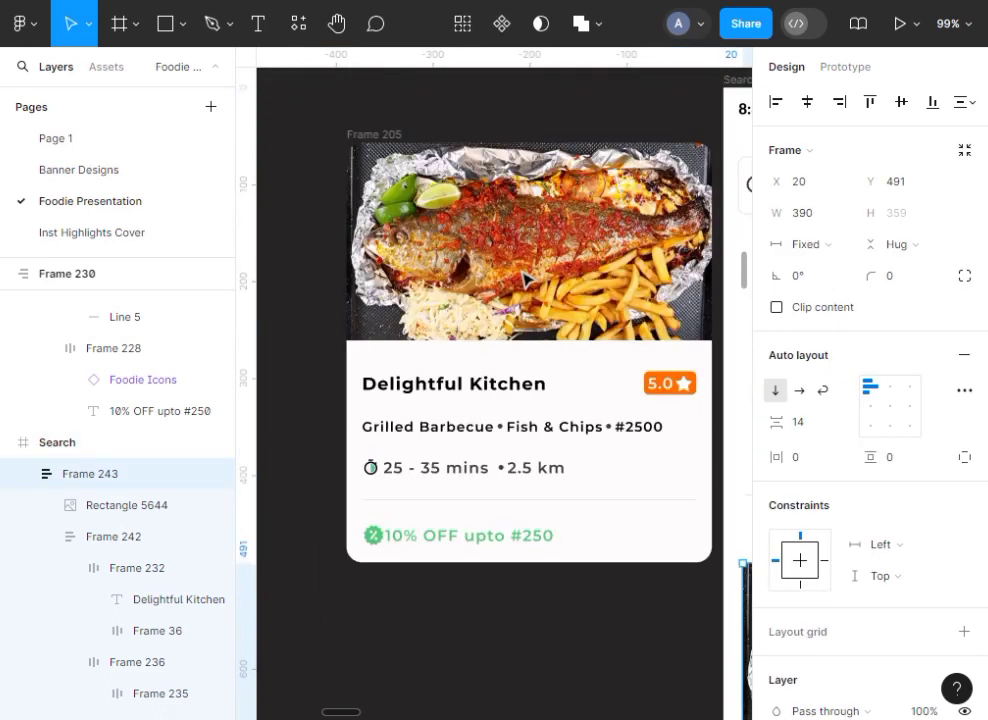
{"action": "scroll", "coordinate": [521, 280], "scroll_direction": "right", "scroll_amount": 1}
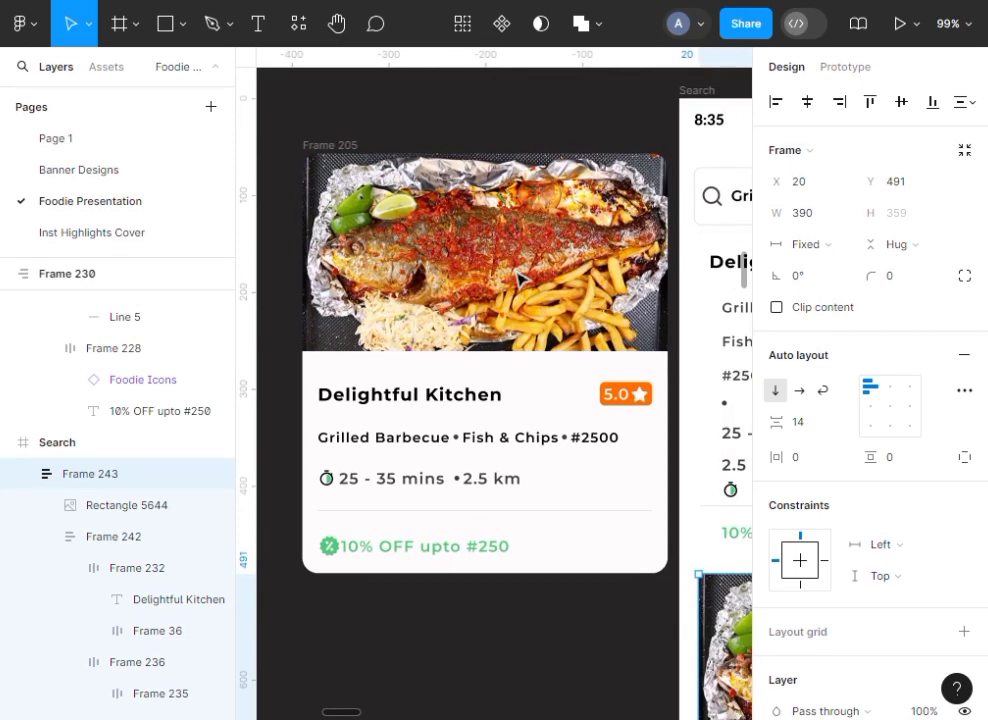
{"action": "scroll", "coordinate": [521, 280], "scroll_direction": "right", "scroll_amount": 6}
{"action": "scroll", "coordinate": [519, 284], "scroll_direction": "right", "scroll_amount": 1}
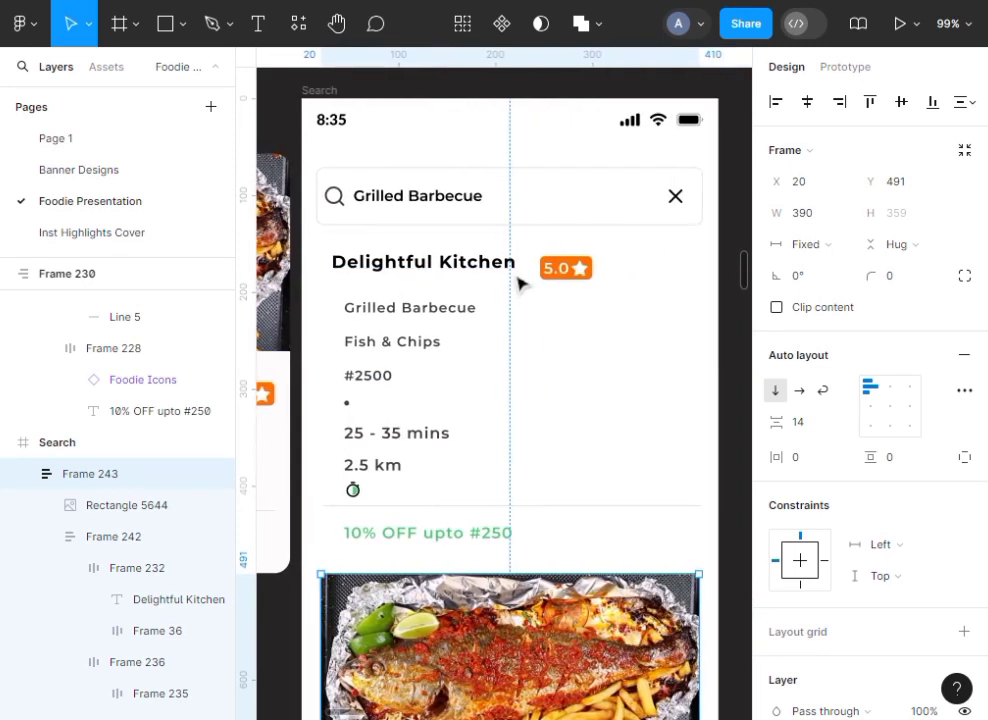
{"action": "scroll", "coordinate": [519, 284], "scroll_direction": "up", "scroll_amount": 1}
{"action": "scroll", "coordinate": [519, 284], "scroll_direction": "down", "scroll_amount": 4}
{"action": "scroll", "coordinate": [519, 284], "scroll_direction": "down", "scroll_amount": 5}
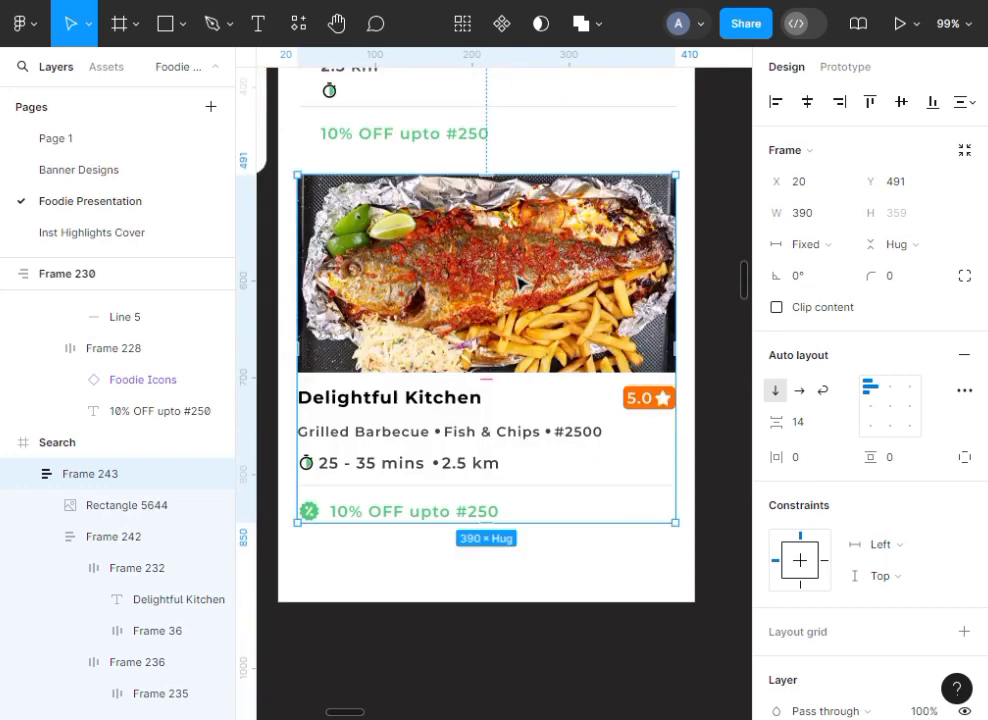
Add a white FFFFFF fill to the whole Delightful Kitchen auto-layout card
{"action": "left_click", "coordinate": [615, 543]}
{"action": "left_click", "coordinate": [505, 238]}
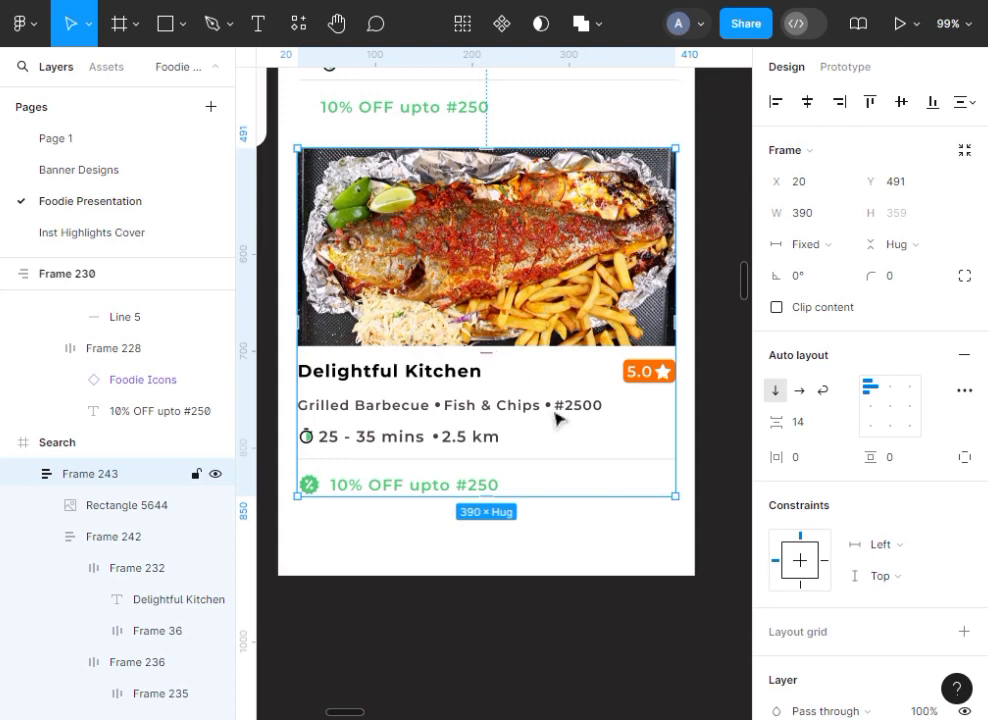
{"action": "scroll", "coordinate": [875, 565], "scroll_direction": "down", "scroll_amount": 5}
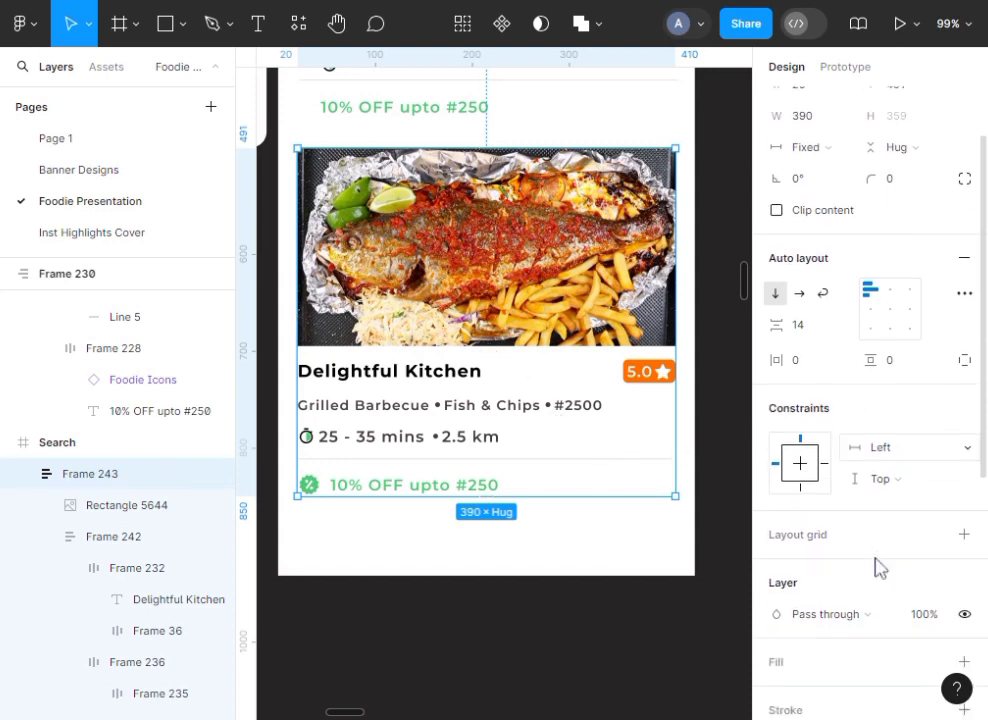
{"action": "scroll", "coordinate": [876, 566], "scroll_direction": "down", "scroll_amount": 1}
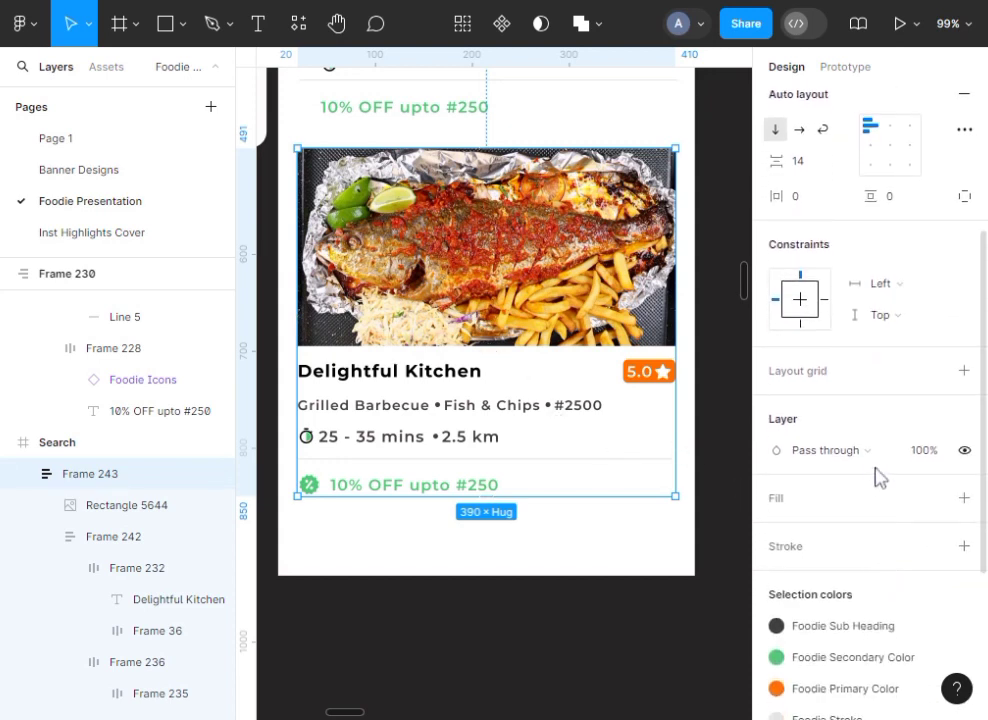
{"action": "left_click", "coordinate": [847, 509]}
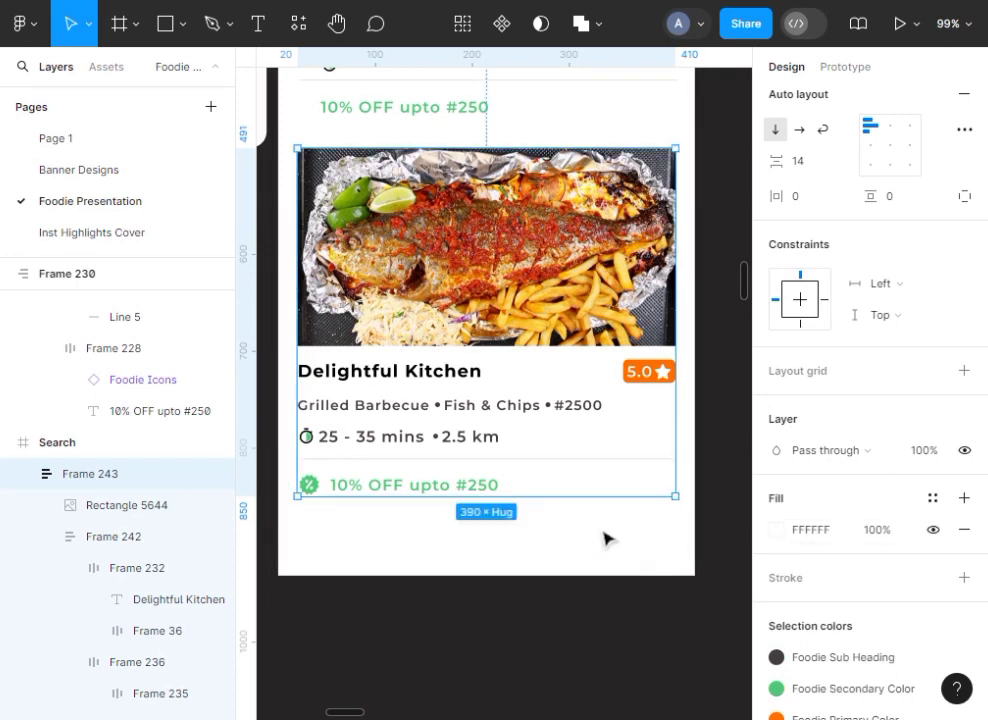
{"action": "key", "text": "Escape"}
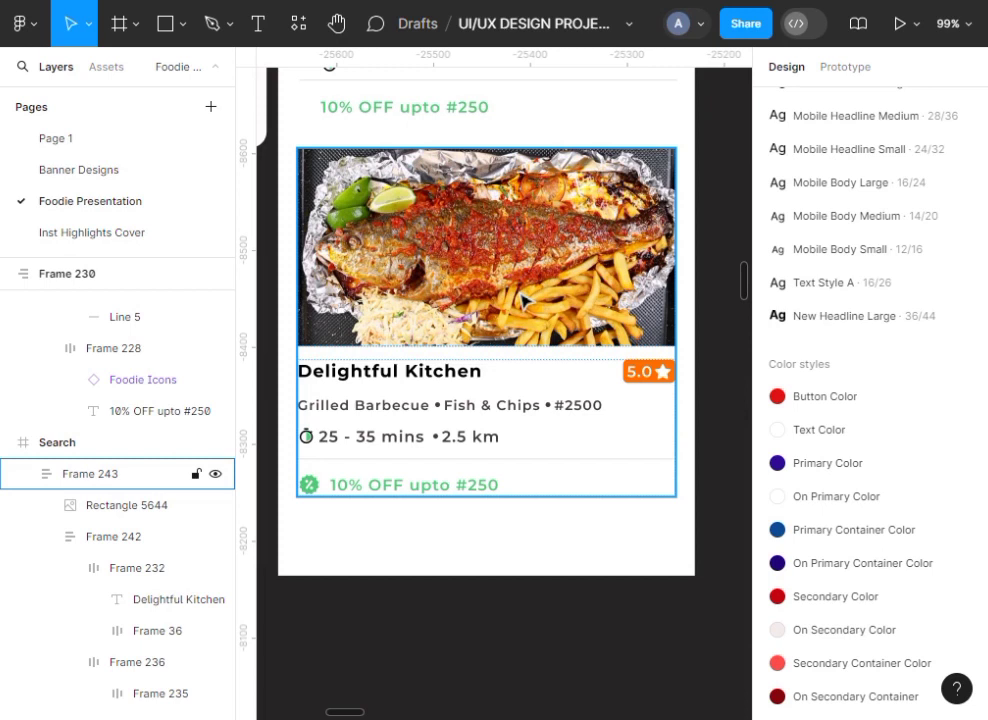
Change the auto-layout card's fill to the light grey F2EFEF
{"action": "scroll", "coordinate": [523, 298], "scroll_direction": "right", "scroll_amount": 1}
{"action": "scroll", "coordinate": [523, 298], "scroll_direction": "left", "scroll_amount": 2}
{"action": "left_click", "coordinate": [523, 298]}
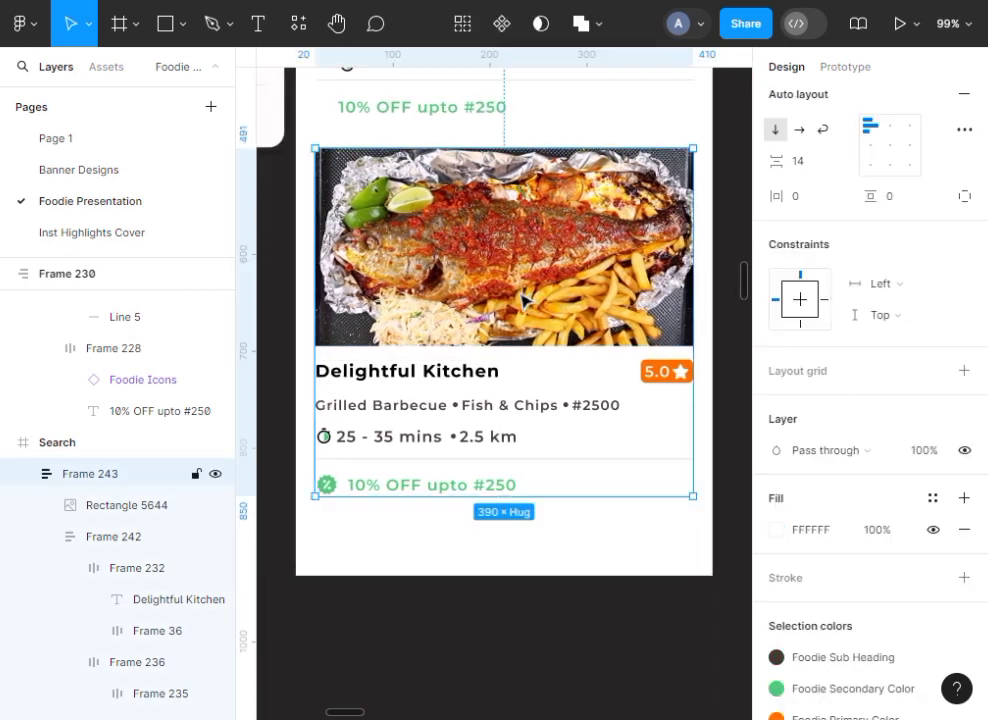
{"action": "left_click", "coordinate": [775, 528]}
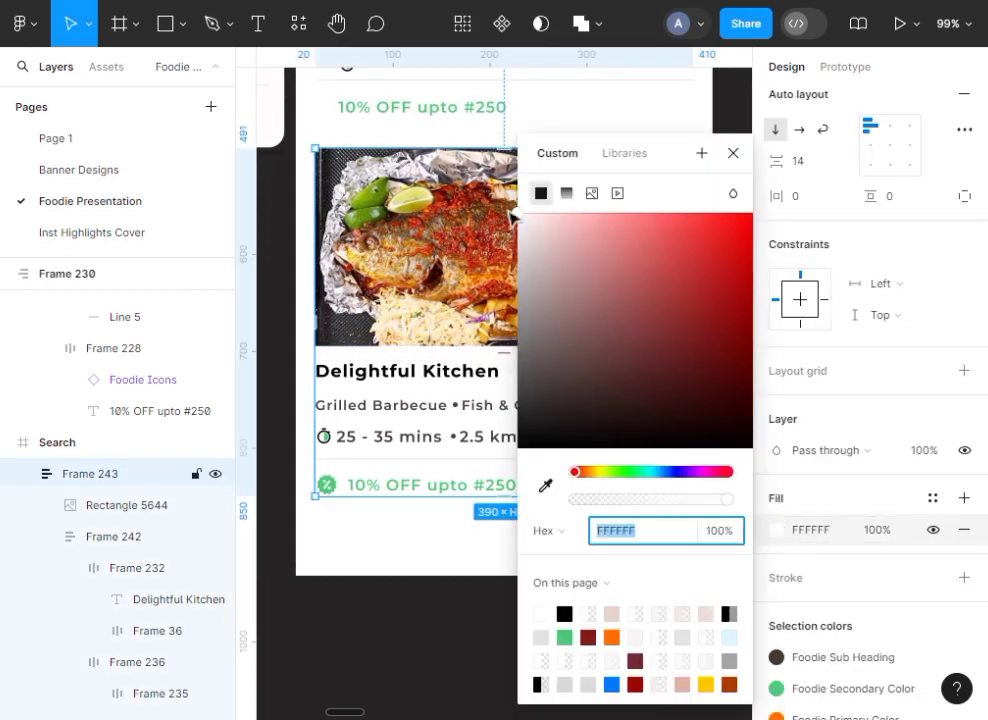
{"action": "left_click", "coordinate": [526, 221]}
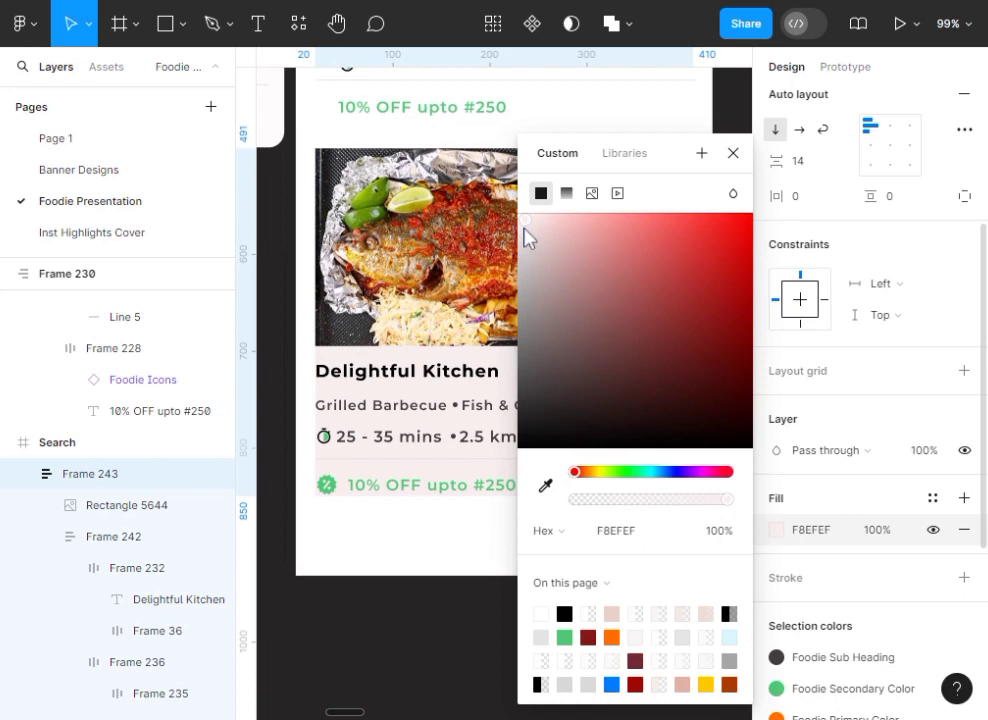
{"action": "left_click", "coordinate": [521, 226]}
{"action": "left_click", "coordinate": [435, 563]}
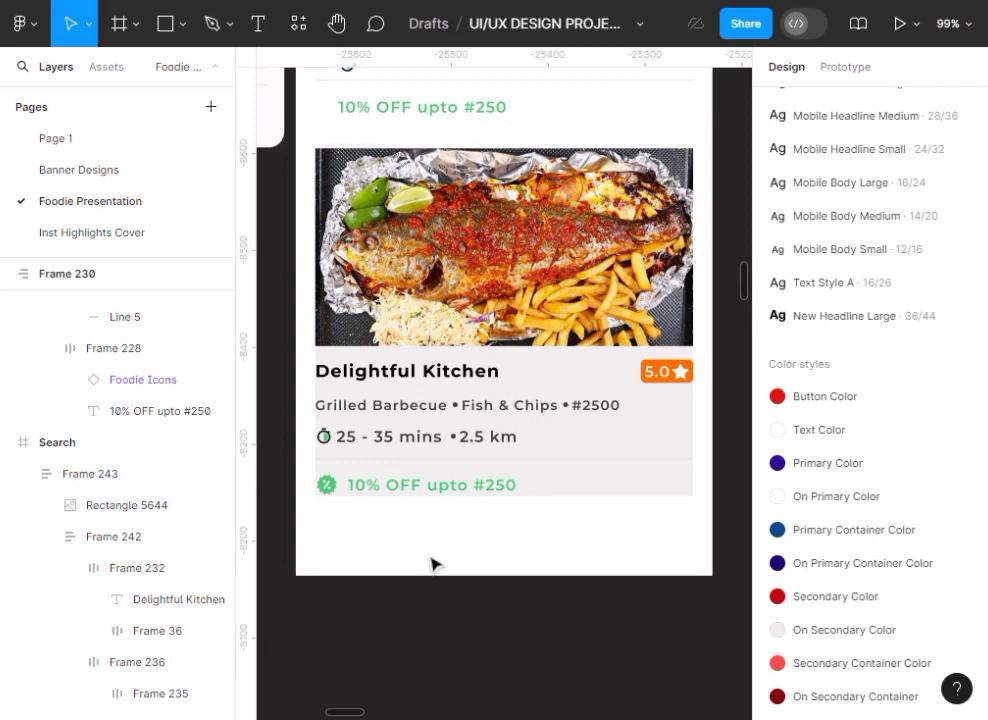
Round the food image's two top corners to a radius of 20 and set its corner smoothing to the iOS level
{"action": "left_click", "coordinate": [622, 433]}
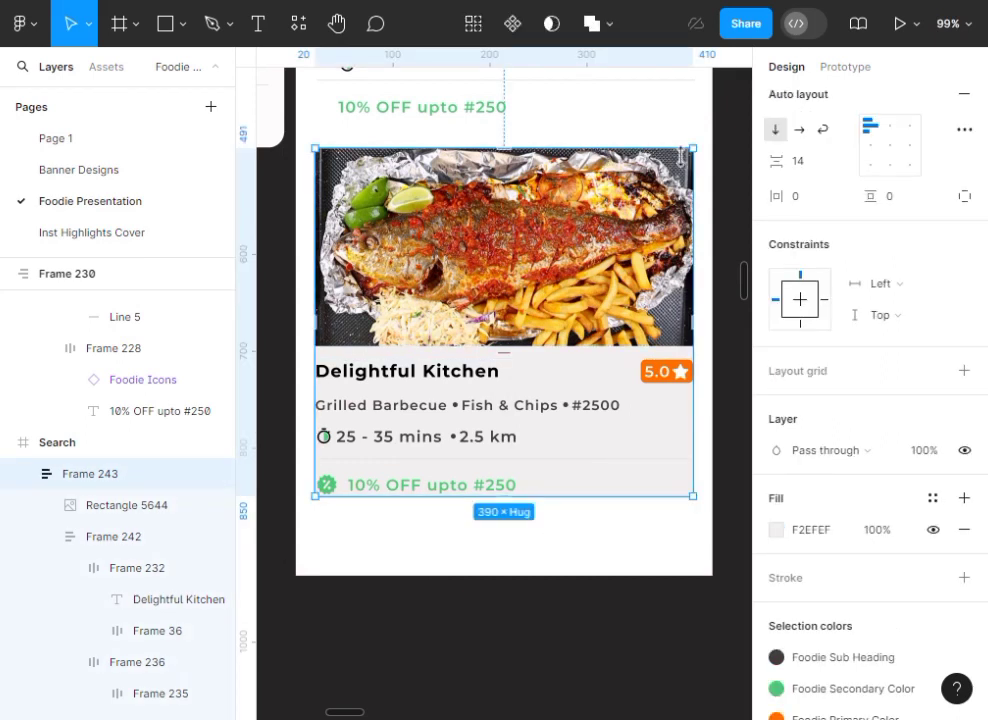
{"action": "double_click", "coordinate": [481, 240]}
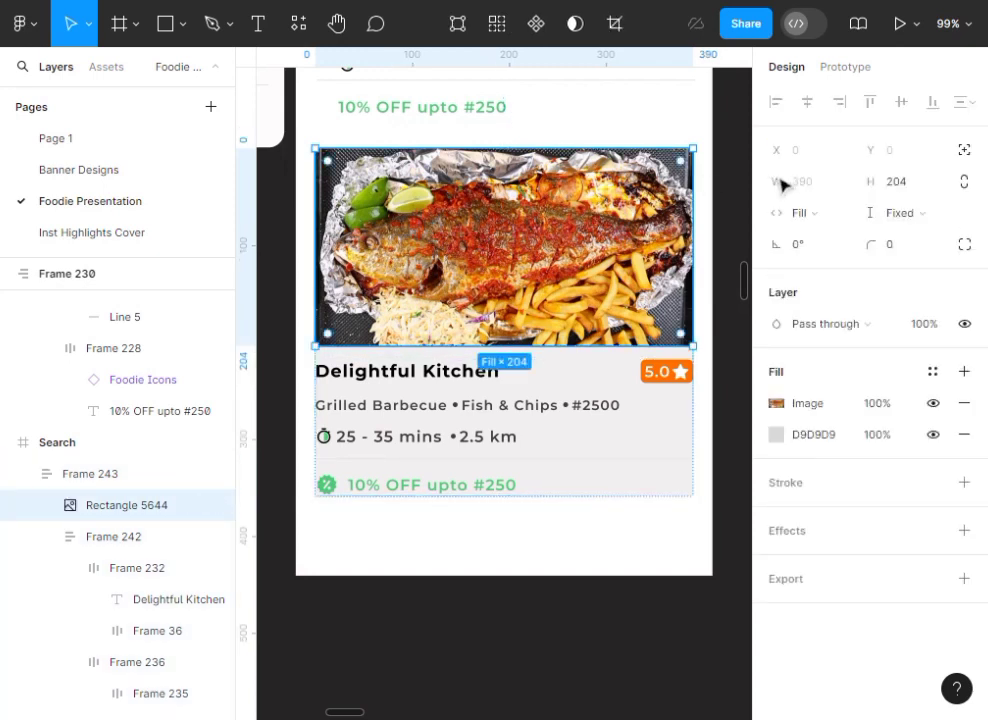
{"action": "left_click", "coordinate": [962, 246]}
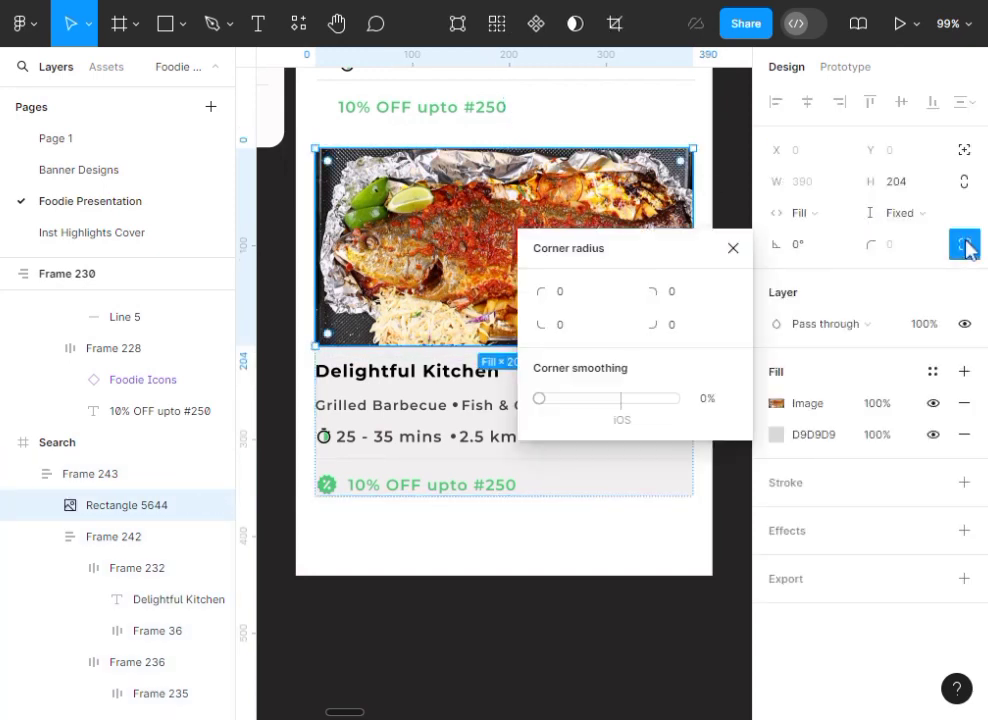
{"action": "left_click", "coordinate": [575, 300]}
{"action": "type", "text": "2"}
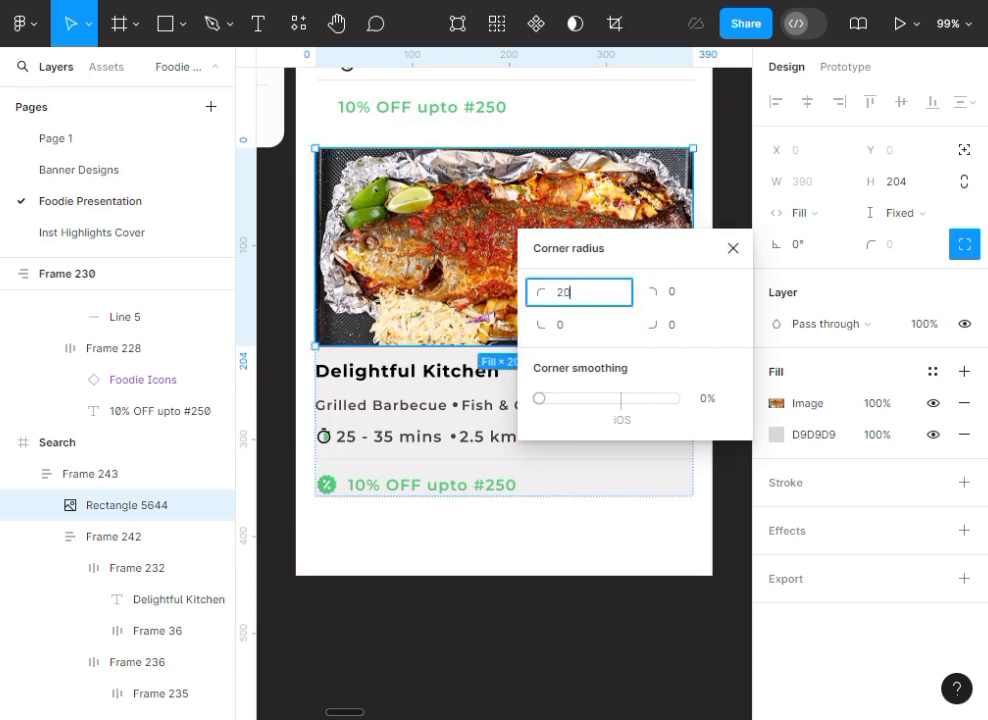
{"action": "left_click", "coordinate": [676, 300]}
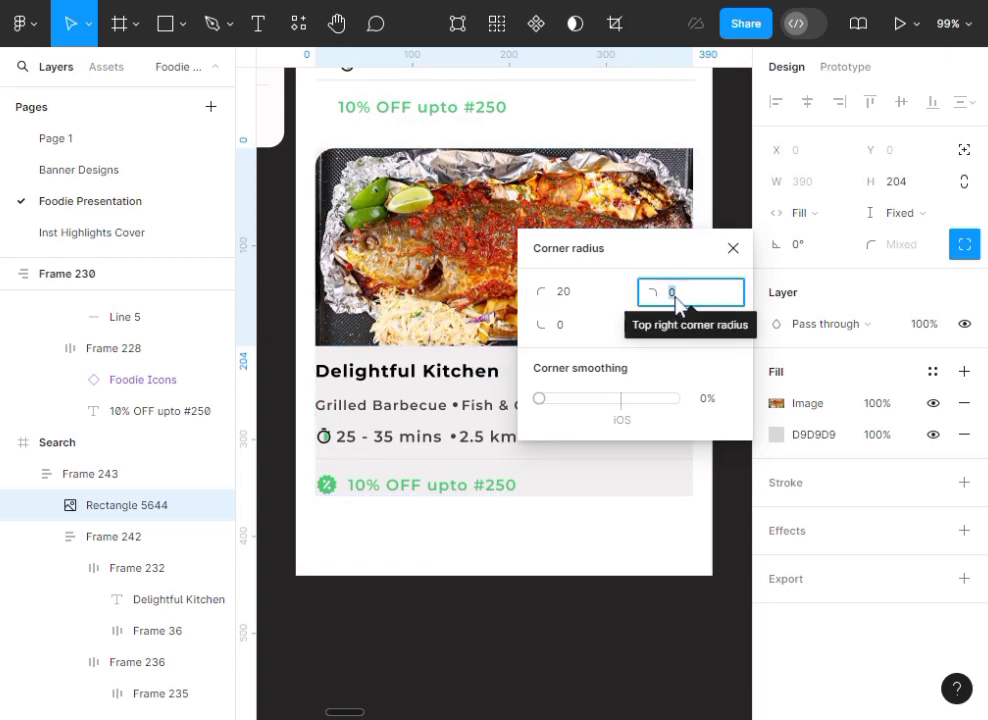
{"action": "type", "text": "20"}
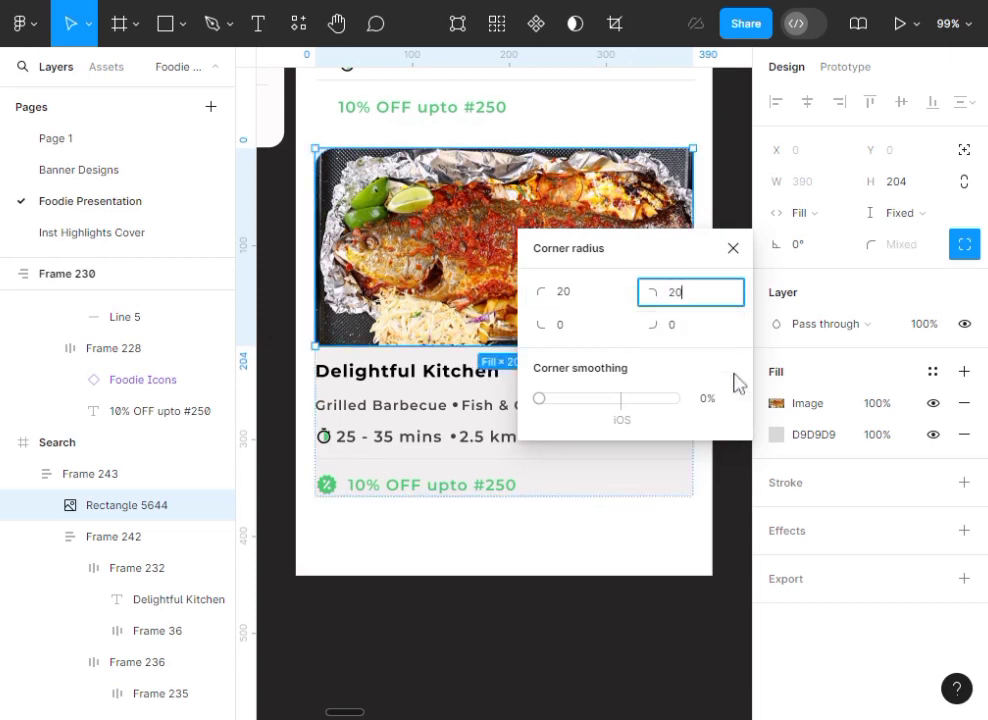
{"action": "left_click_drag", "start_coordinate": [540, 399], "coordinate": [621, 402]}
{"action": "left_click", "coordinate": [712, 121]}
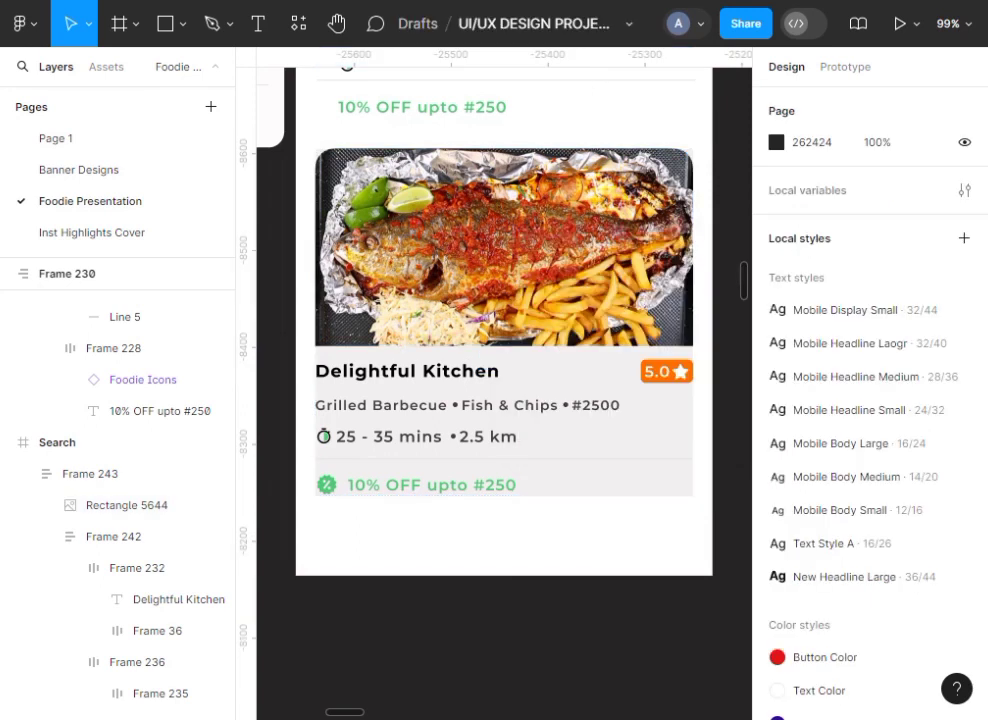
Give the whole Delightful Kitchen card a corner radius of 20 with 60% (iOS) corner smoothing
{"action": "left_click", "coordinate": [527, 194]}
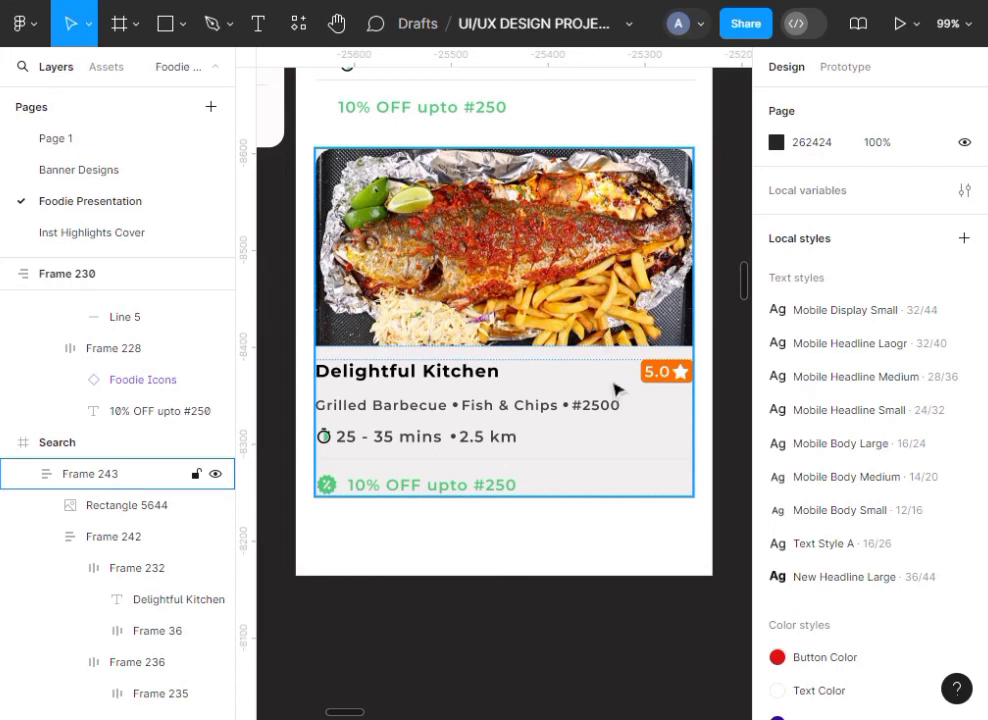
{"action": "left_click", "coordinate": [658, 455]}
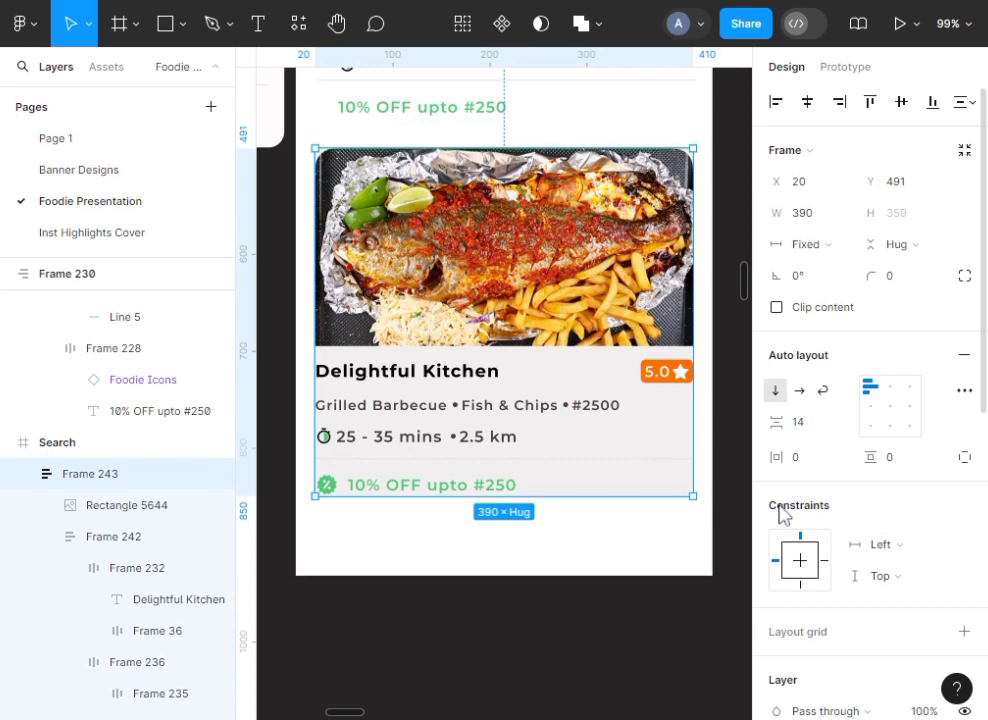
{"action": "left_click", "coordinate": [896, 285]}
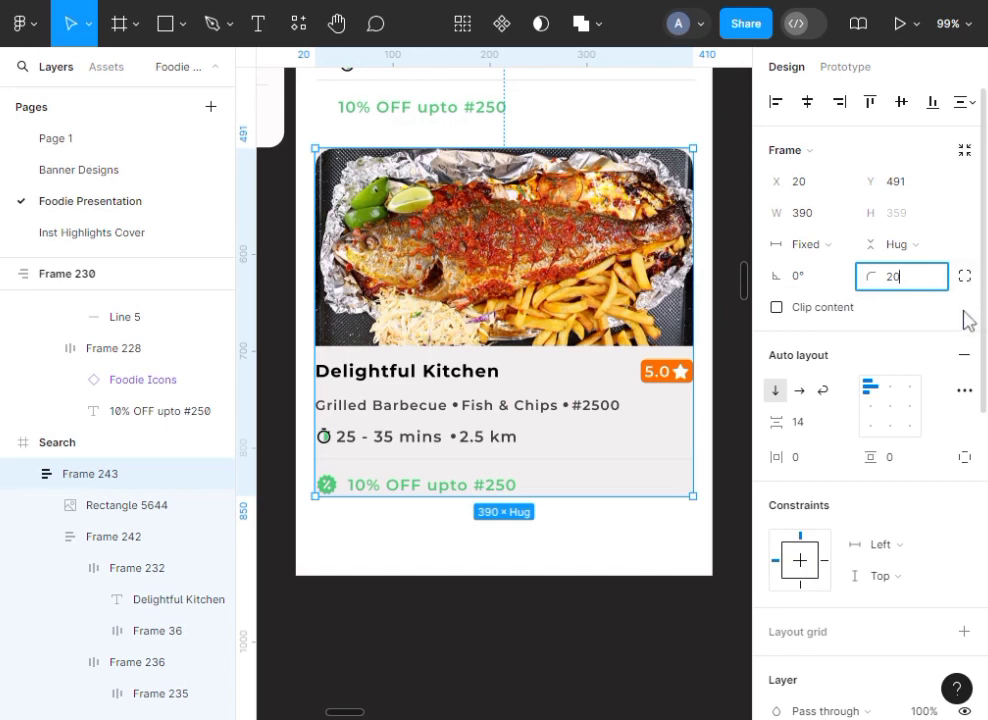
{"action": "key", "text": "Return"}
{"action": "left_click", "coordinate": [964, 276]}
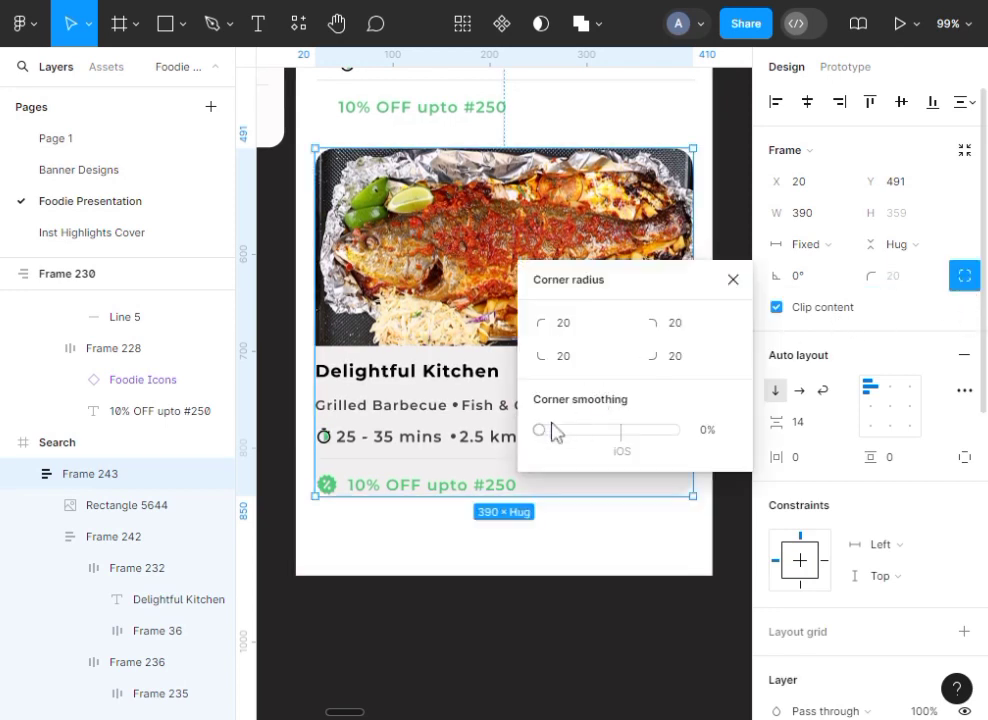
{"action": "left_click_drag", "start_coordinate": [544, 429], "coordinate": [622, 441]}
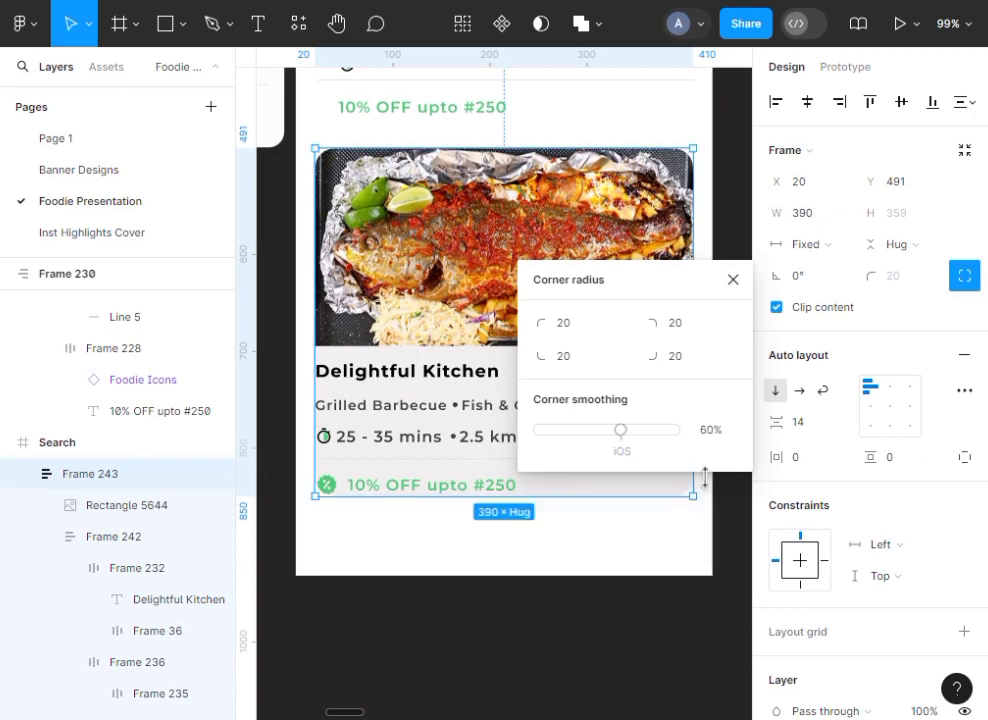
{"action": "left_click", "coordinate": [726, 521]}
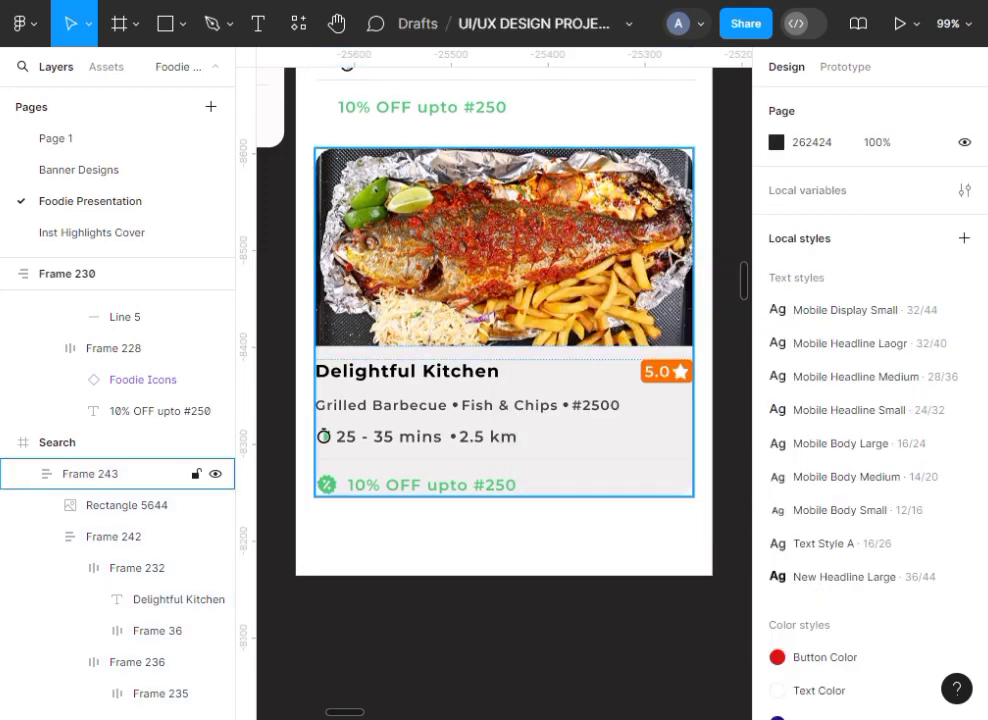
Set the horizontal and vertical padding of the card's text-details frame below the image to 16
{"action": "scroll", "coordinate": [669, 190], "scroll_direction": "up", "scroll_amount": 5, "text": "ctrl"}
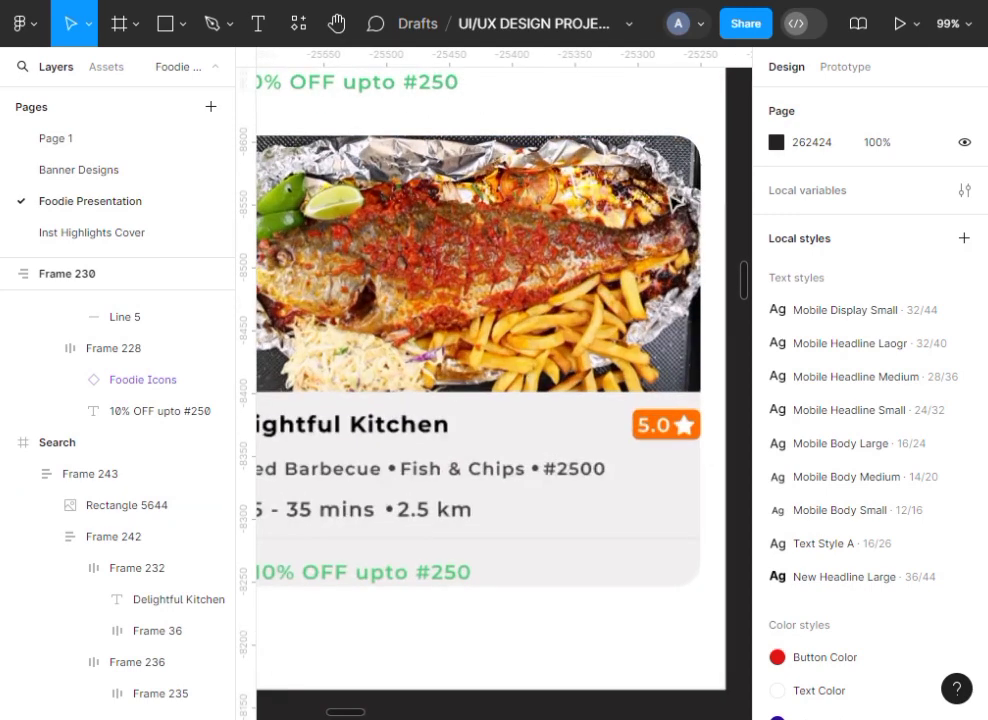
{"action": "scroll", "coordinate": [670, 198], "scroll_direction": "up", "scroll_amount": 2, "text": "ctrl"}
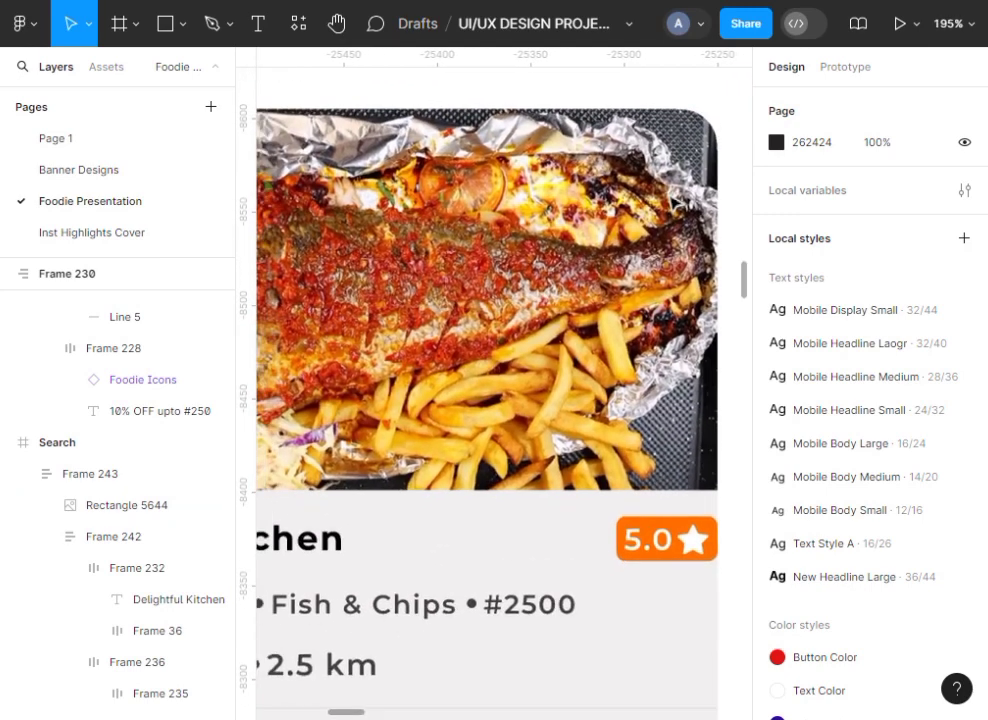
{"action": "scroll", "coordinate": [670, 198], "scroll_direction": "down", "scroll_amount": 4, "text": "ctrl"}
{"action": "scroll", "coordinate": [670, 198], "scroll_direction": "down", "scroll_amount": 4, "text": "ctrl"}
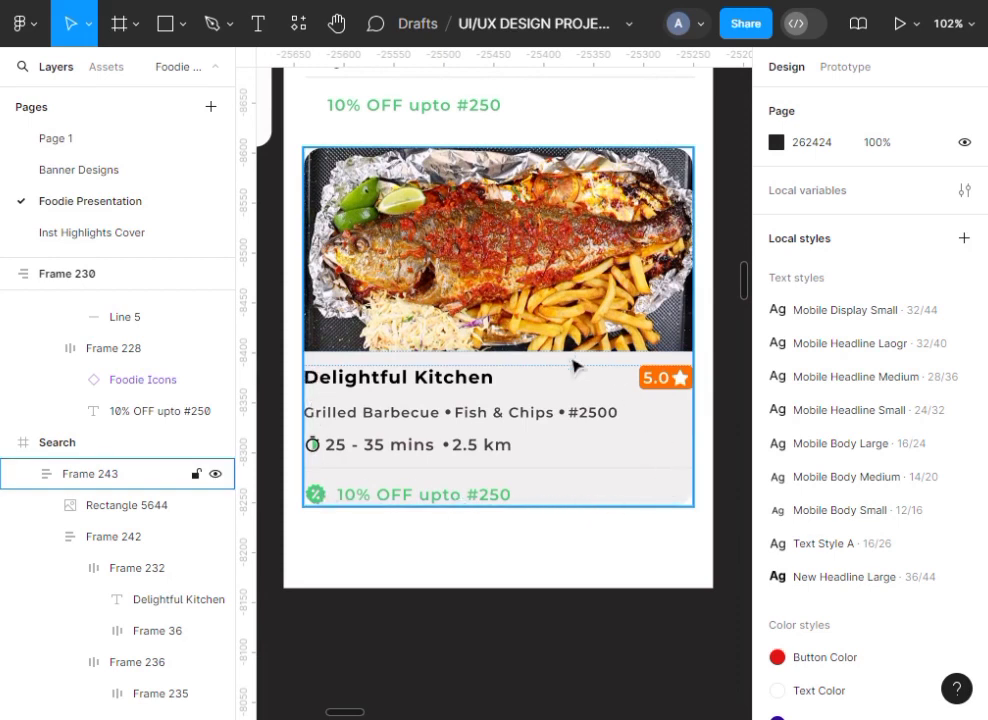
{"action": "left_click", "coordinate": [575, 434]}
{"action": "left_click", "coordinate": [556, 420]}
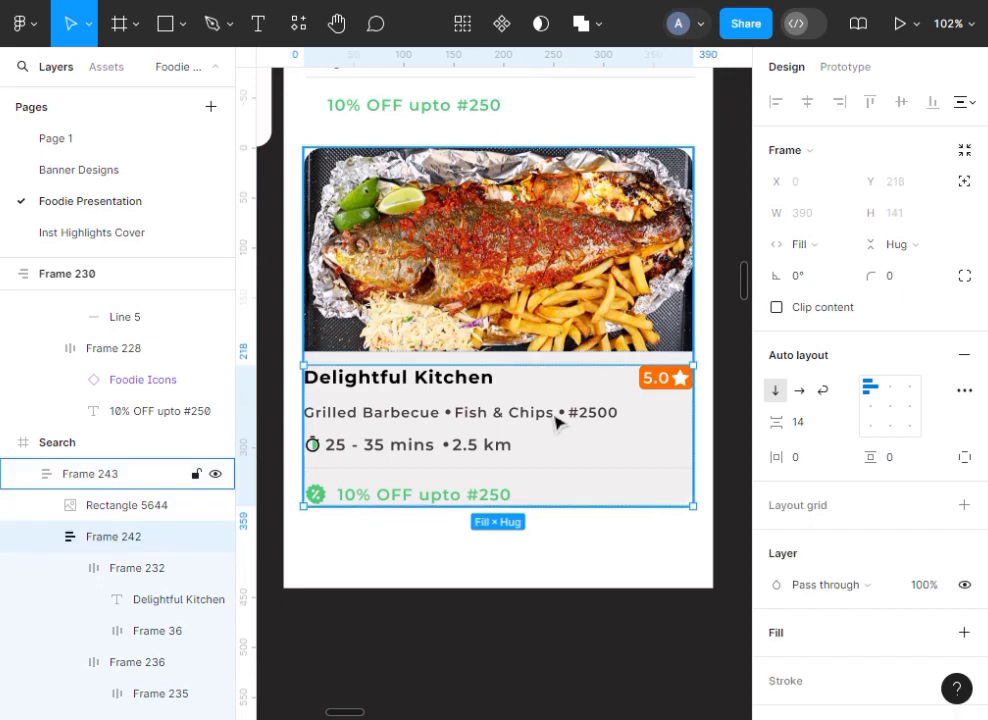
{"action": "left_click", "coordinate": [808, 462]}
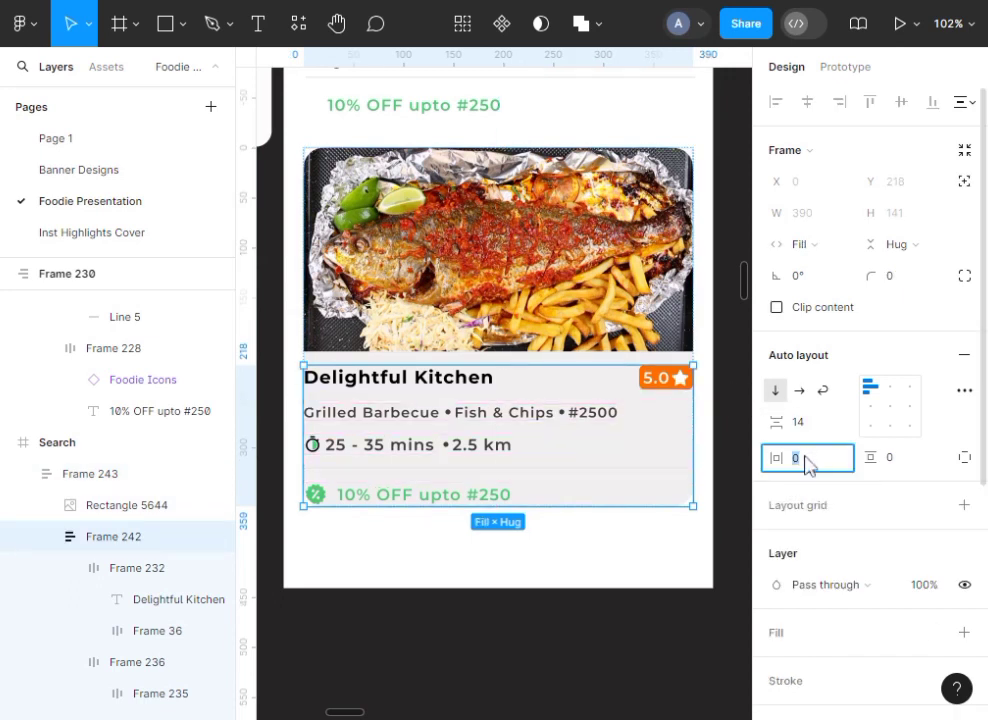
{"action": "left_click", "coordinate": [905, 468]}
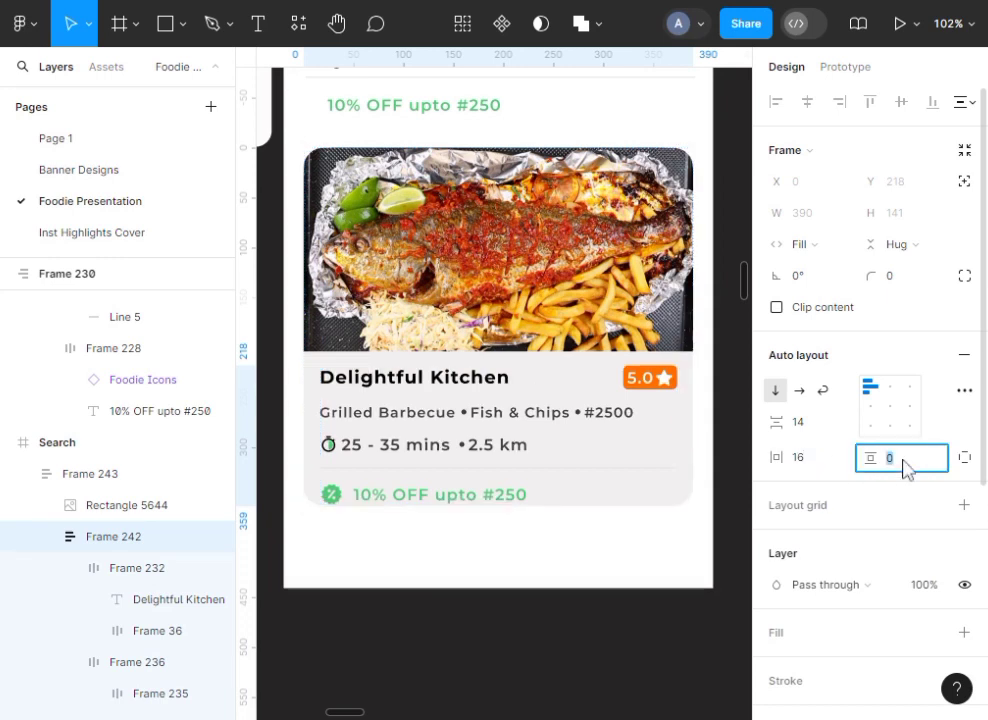
{"action": "type", "text": "16"}
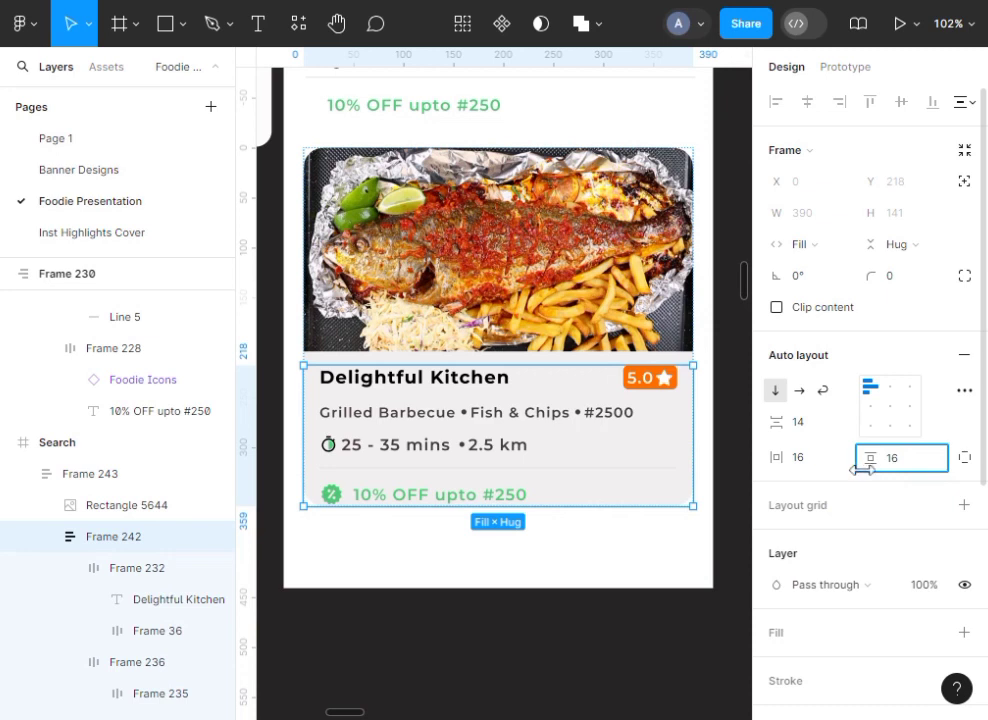
{"action": "left_click", "coordinate": [648, 597]}
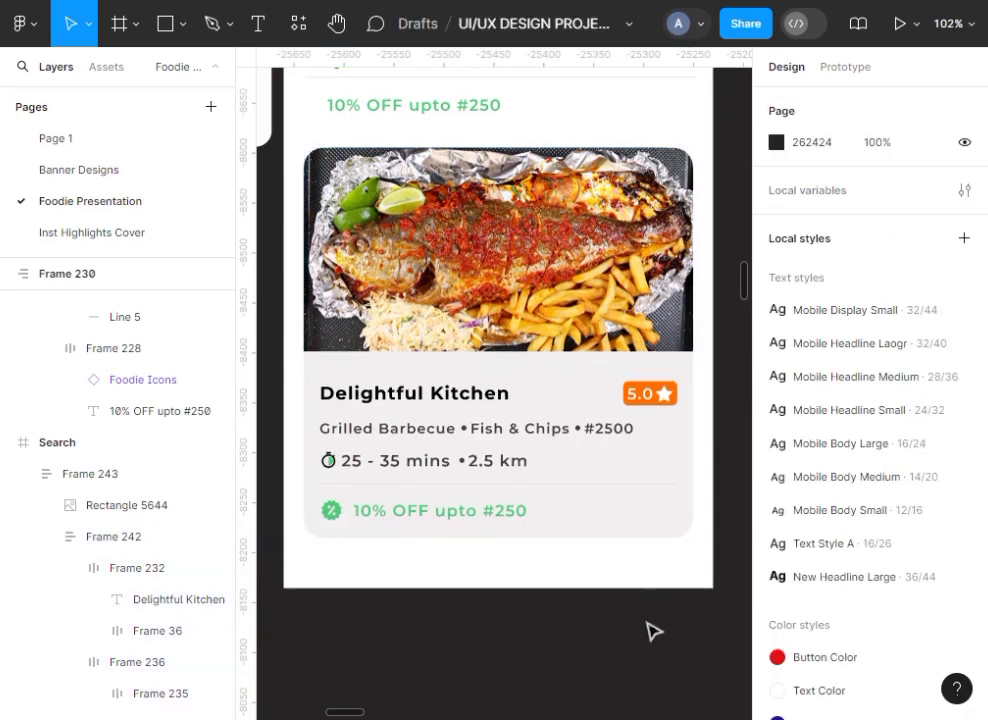
Examine the card's rounded corners, padding and text alignment up close on both sides
{"action": "scroll", "coordinate": [592, 467], "scroll_direction": "up", "scroll_amount": 5}
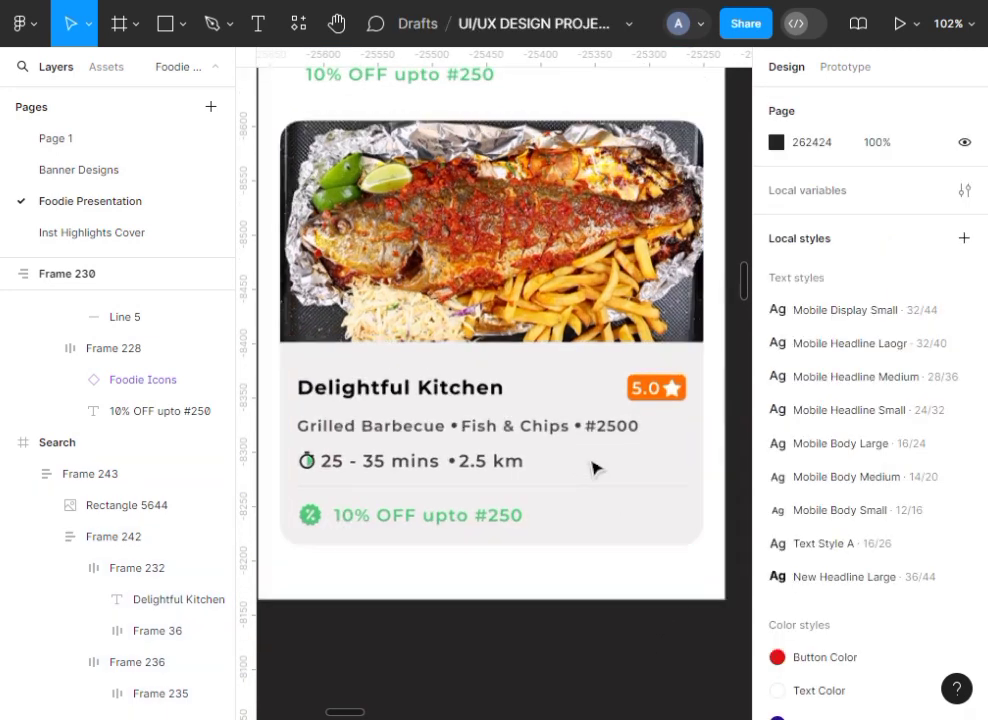
{"action": "scroll", "coordinate": [592, 467], "scroll_direction": "right", "scroll_amount": 3}
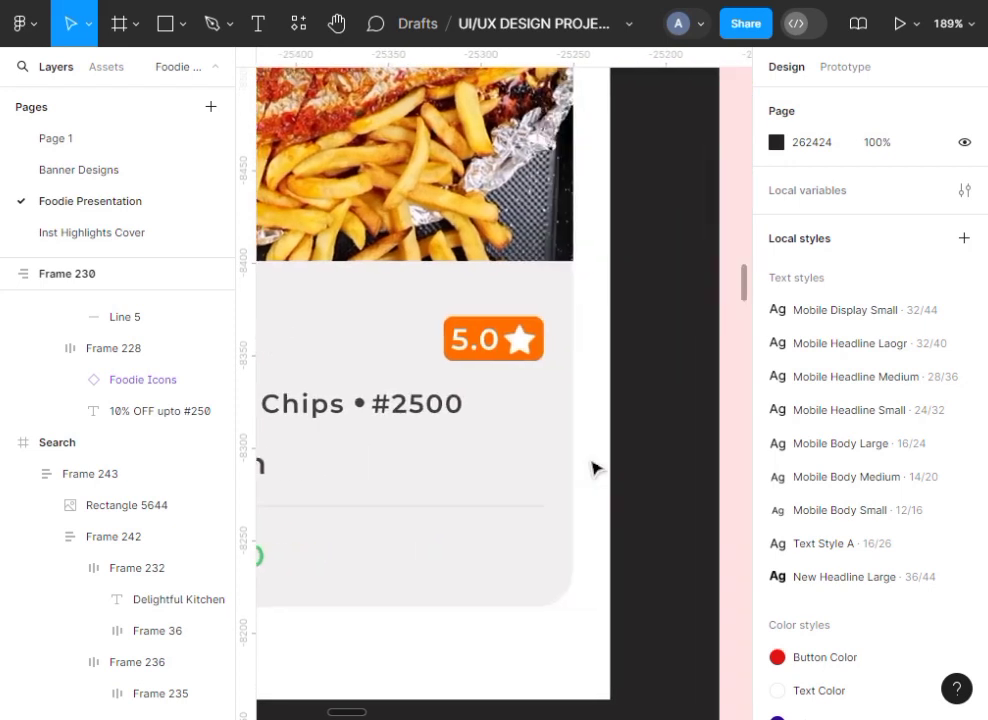
{"action": "scroll", "coordinate": [592, 467], "scroll_direction": "left", "scroll_amount": 5}
{"action": "scroll", "coordinate": [592, 467], "scroll_direction": "left", "scroll_amount": 6}
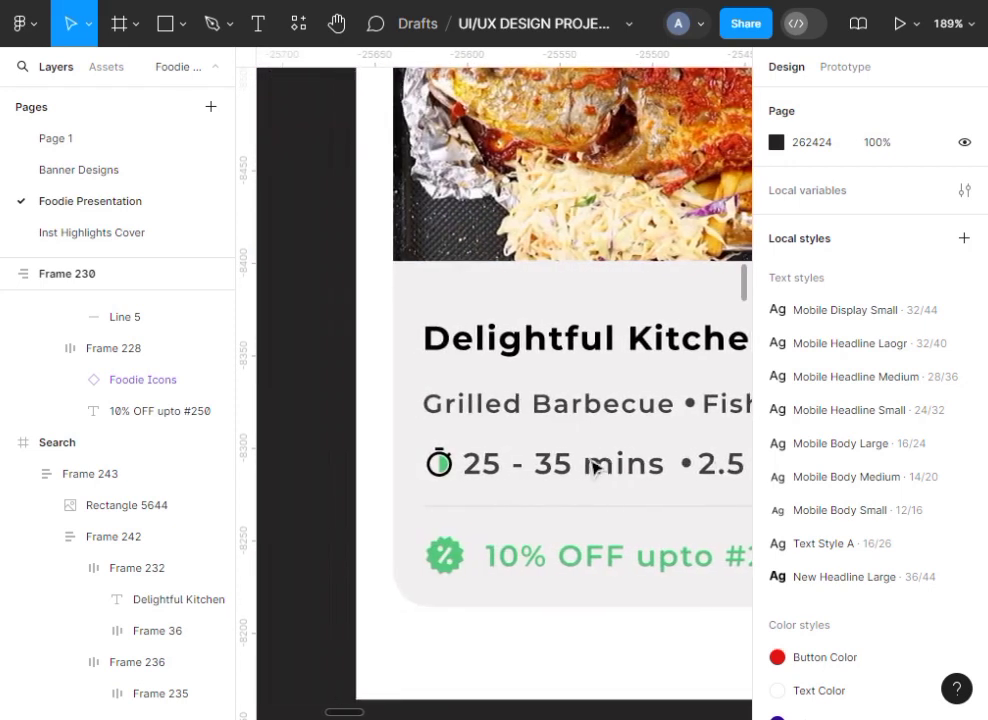
{"action": "scroll", "coordinate": [592, 467], "scroll_direction": "up", "scroll_amount": 2}
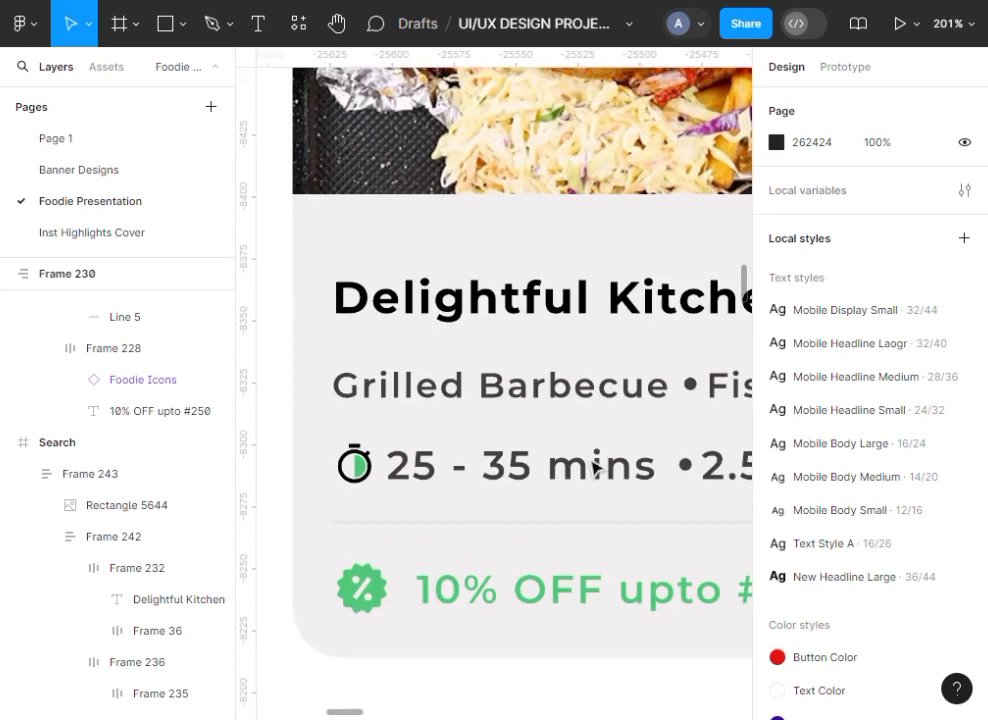
{"action": "scroll", "coordinate": [592, 467], "scroll_direction": "down", "scroll_amount": 5}
{"action": "scroll", "coordinate": [592, 467], "scroll_direction": "down", "scroll_amount": 1}
{"action": "left_click", "coordinate": [592, 467]}
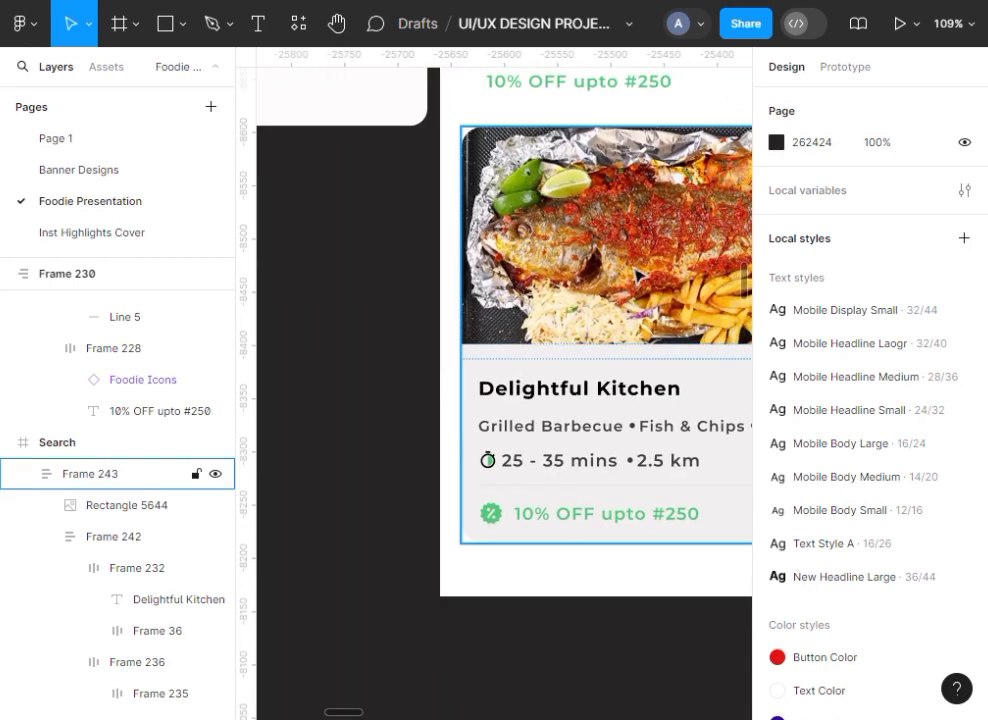
{"action": "scroll", "coordinate": [637, 275], "scroll_direction": "right", "scroll_amount": 5}
{"action": "scroll", "coordinate": [636, 272], "scroll_direction": "right", "scroll_amount": 1}
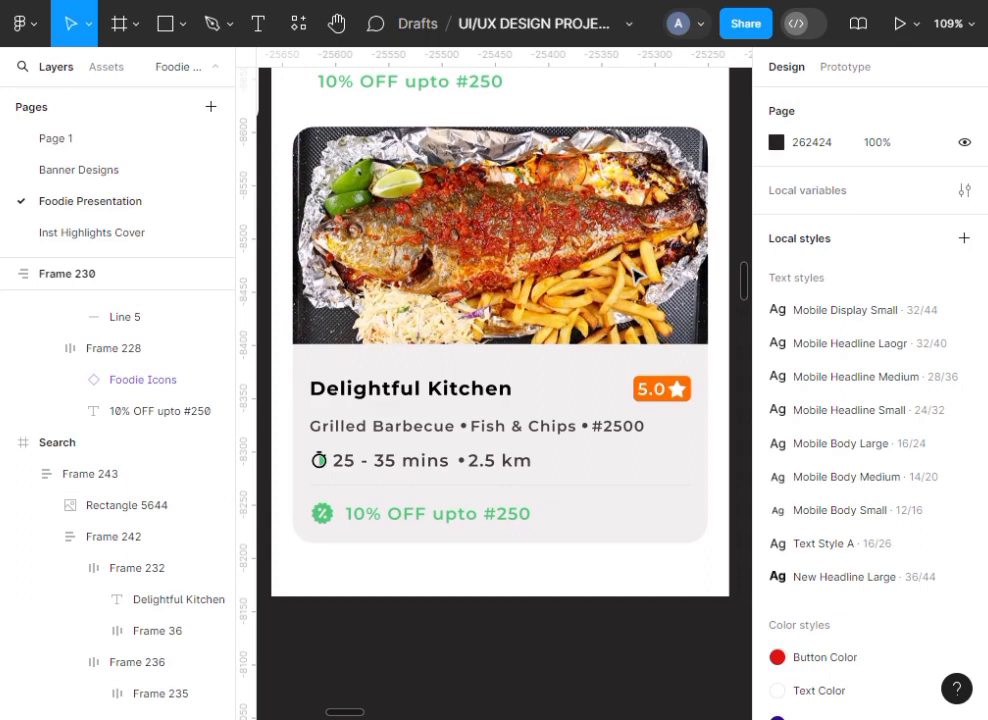
{"action": "scroll", "coordinate": [636, 272], "scroll_direction": "up", "scroll_amount": 2}
{"action": "scroll", "coordinate": [636, 272], "scroll_direction": "down", "scroll_amount": 3}
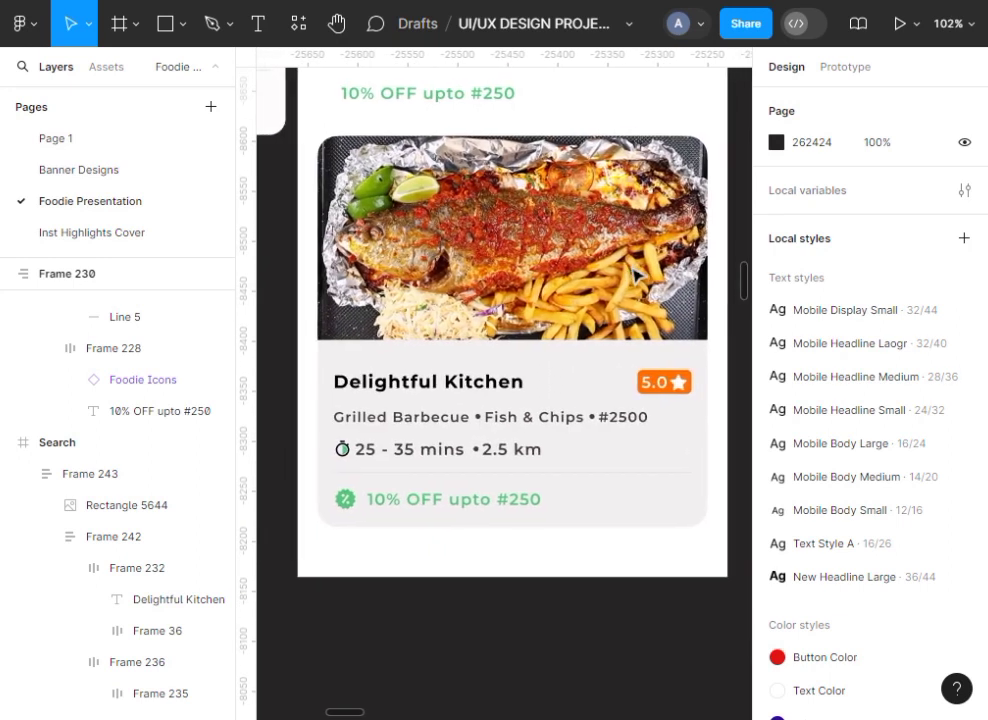
Turn the whole Delightful Kitchen card frame on the Search screen into a component
{"action": "left_click", "coordinate": [90, 474]}
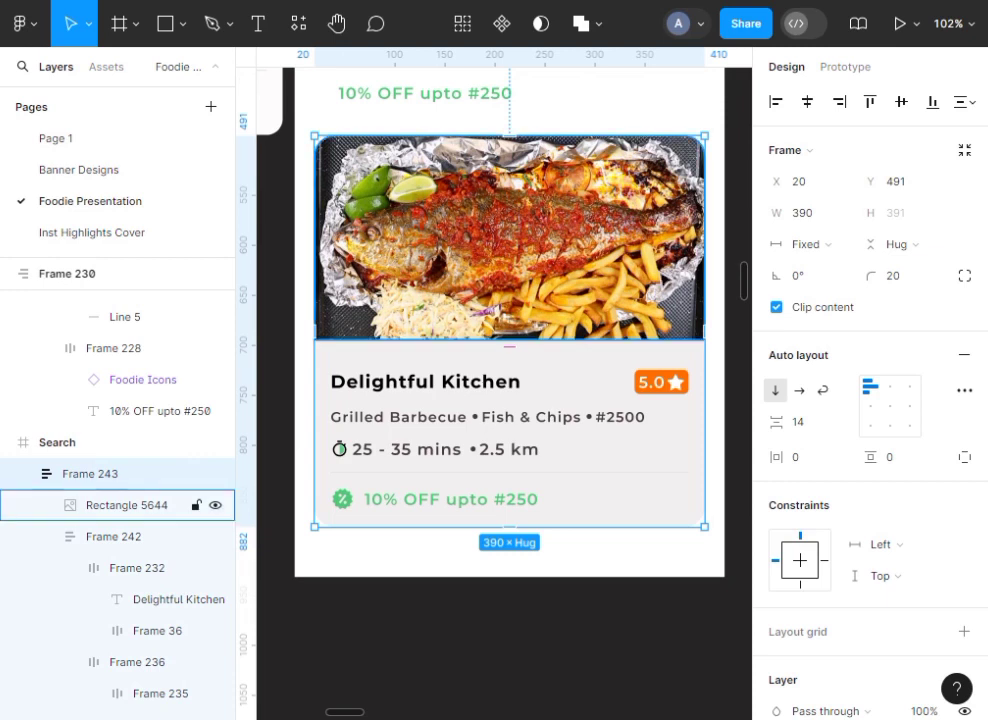
{"action": "scroll", "coordinate": [635, 262], "scroll_direction": "down", "scroll_amount": 5}
{"action": "scroll", "coordinate": [635, 262], "scroll_direction": "up", "scroll_amount": 1}
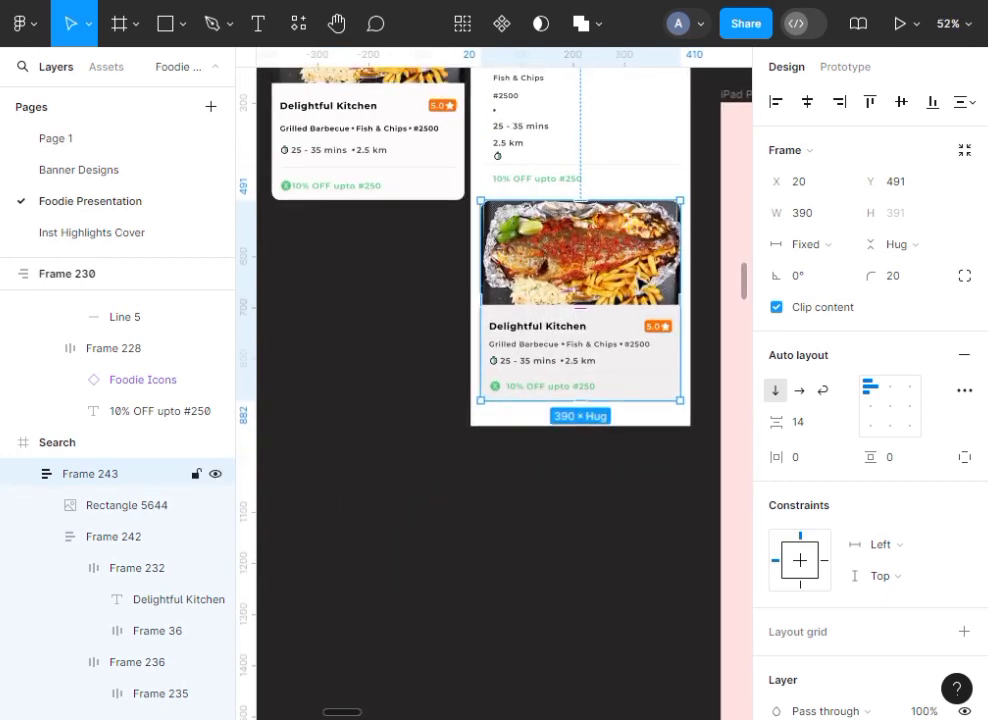
{"action": "scroll", "coordinate": [500, 250], "scroll_direction": "right", "scroll_amount": 3}
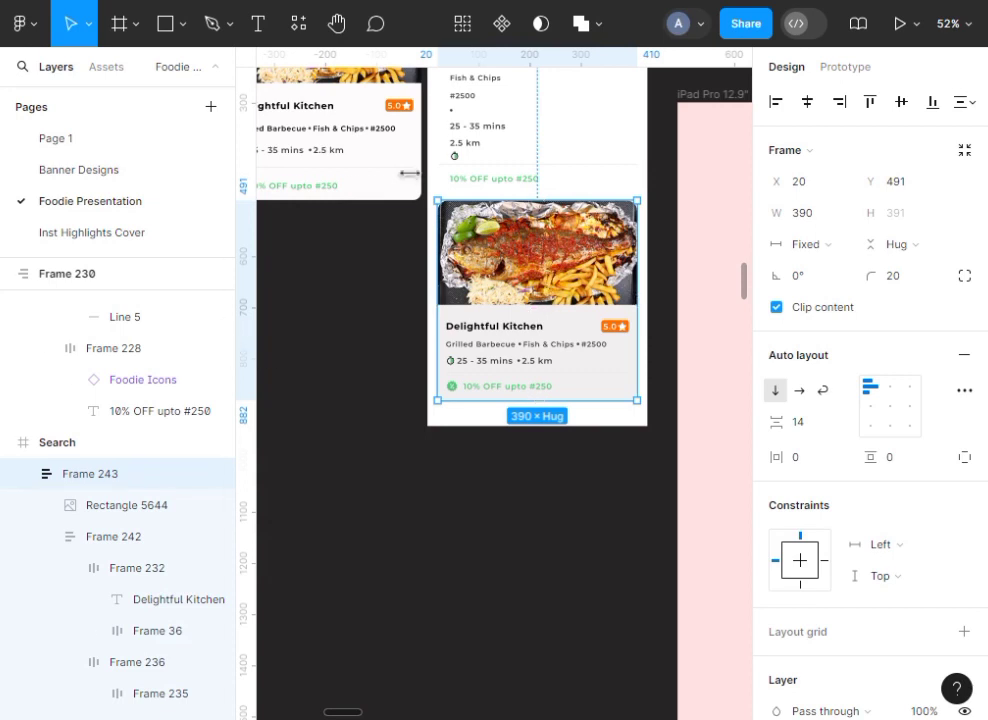
{"action": "left_click", "coordinate": [503, 34]}
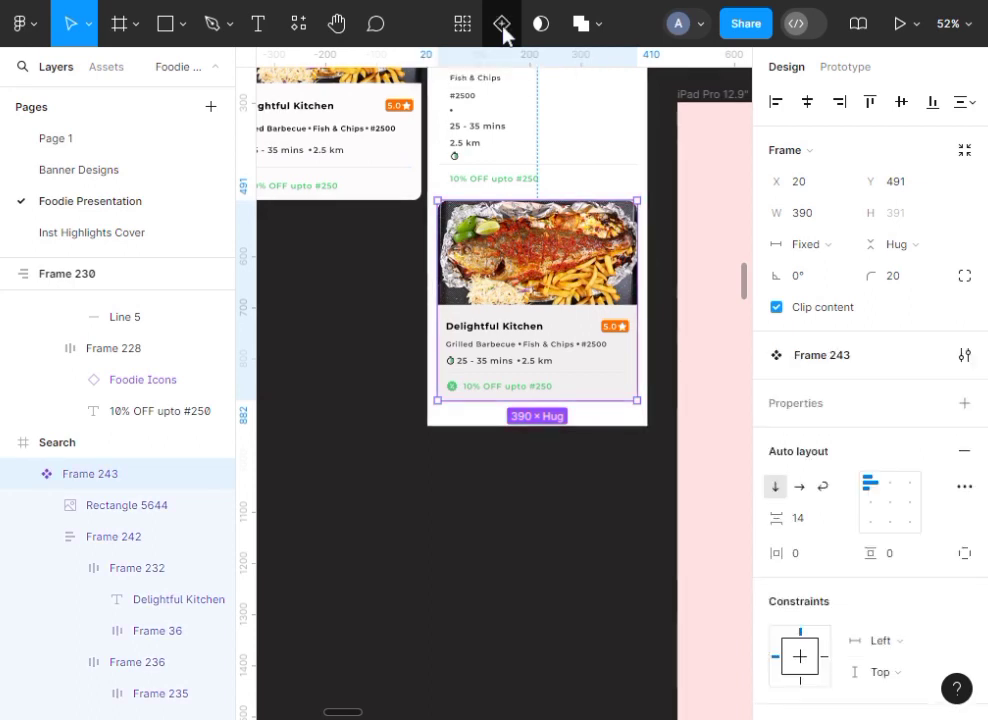
Rename the card component as Foodied CardComponent
{"action": "double_click", "coordinate": [104, 477]}
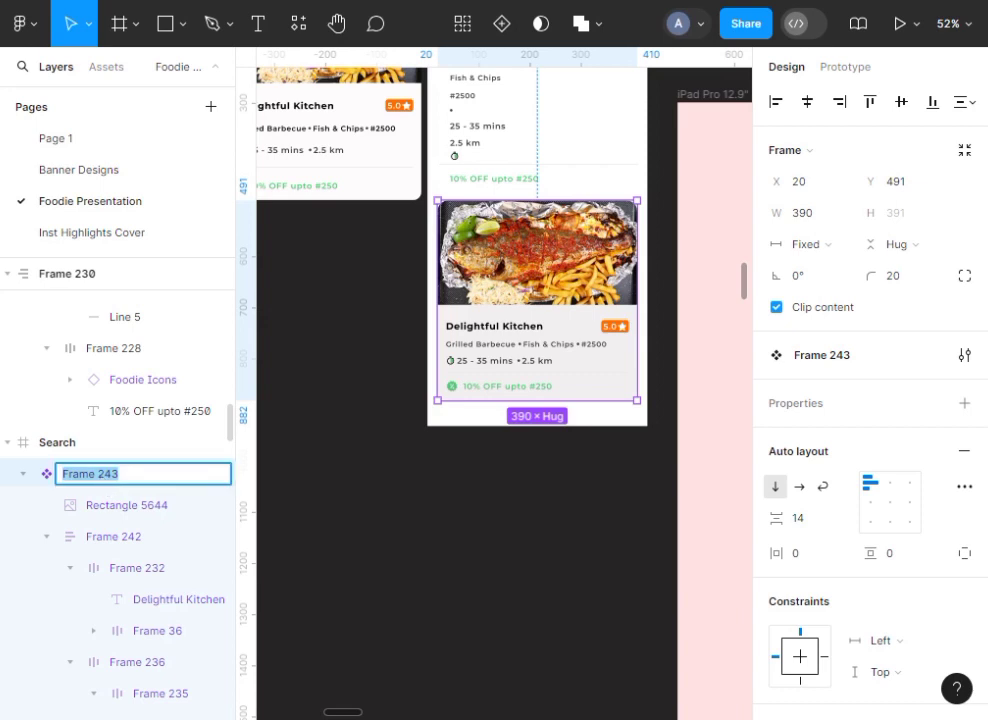
{"action": "type", "text": "Foodied CardComponent"}
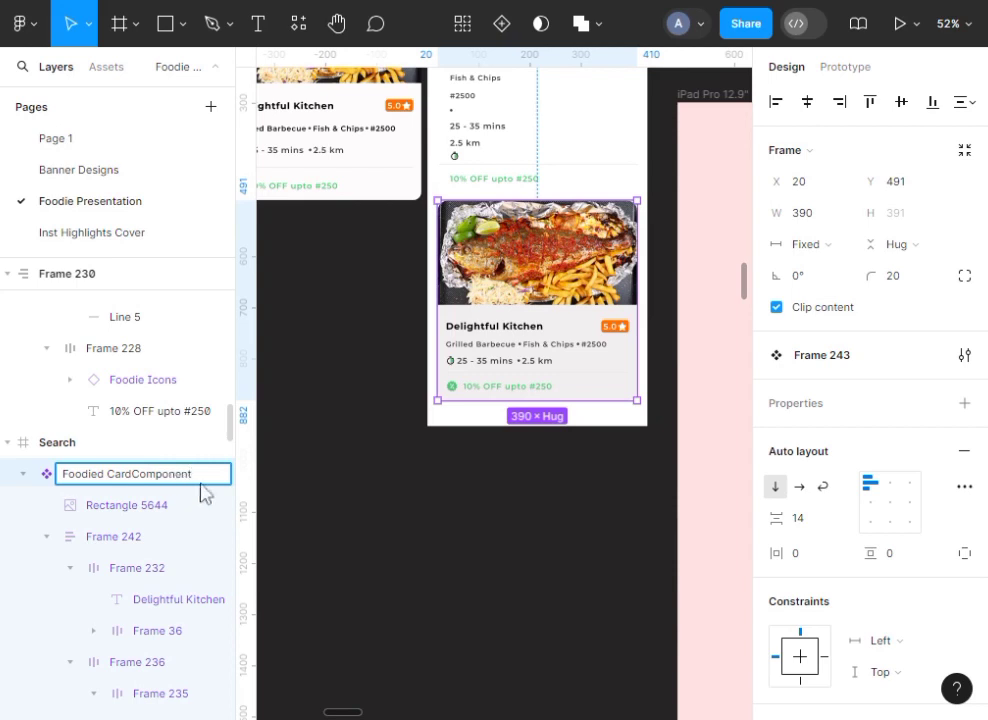
{"action": "left_click", "coordinate": [300, 485]}
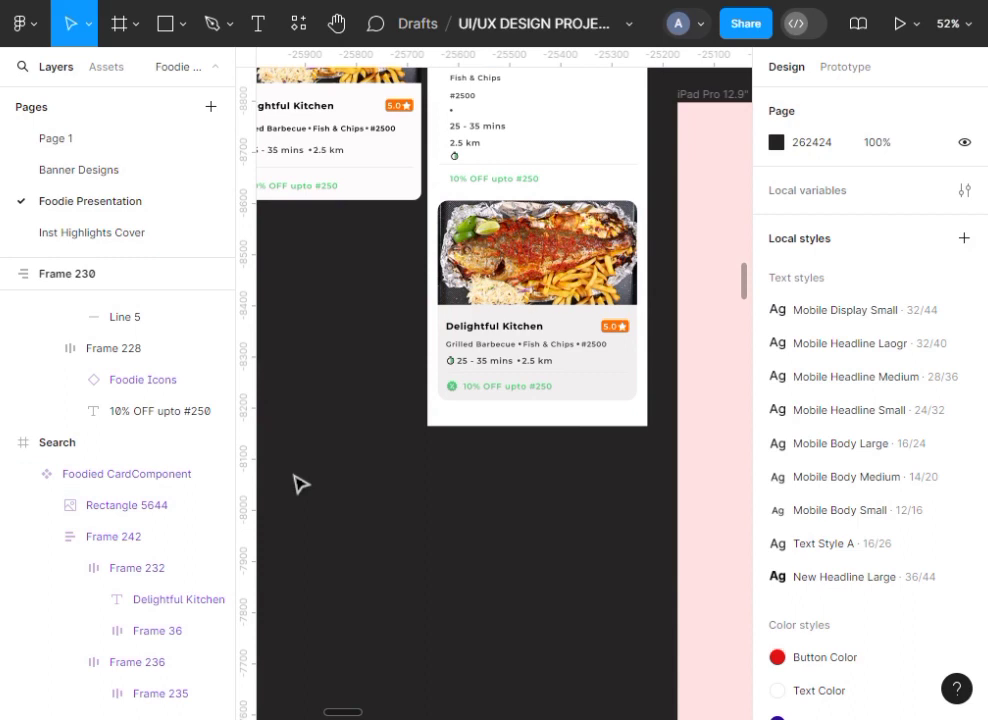
Search the assets for "Foodie Card Co" and place an instance of Foodied CardComponent just below the Search screen
{"action": "left_click", "coordinate": [176, 475]}
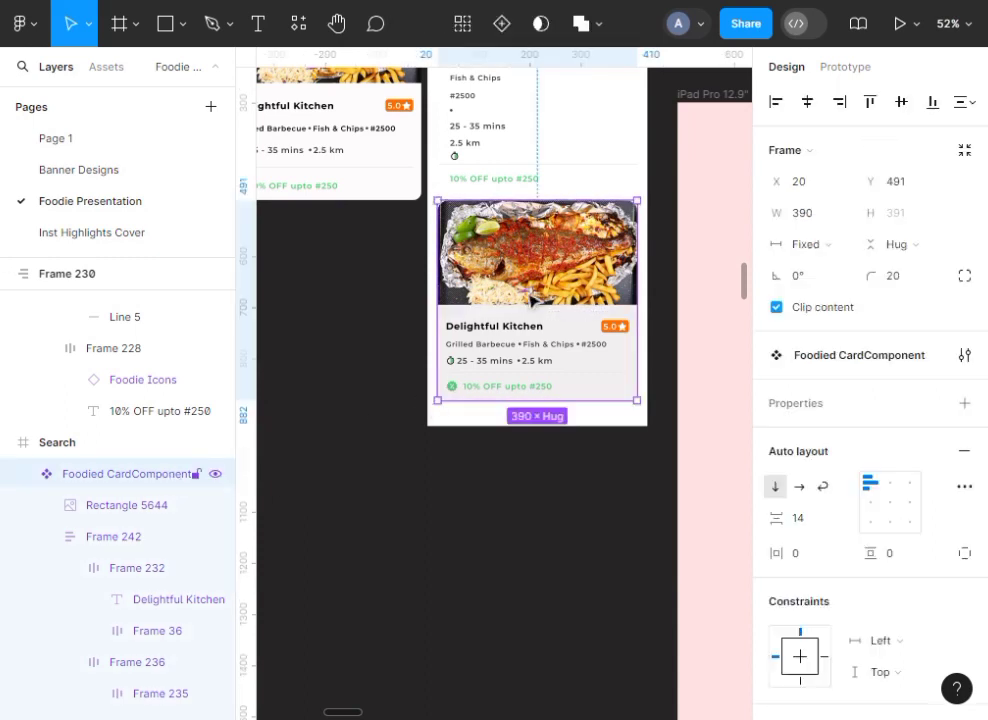
{"action": "left_click", "coordinate": [106, 67]}
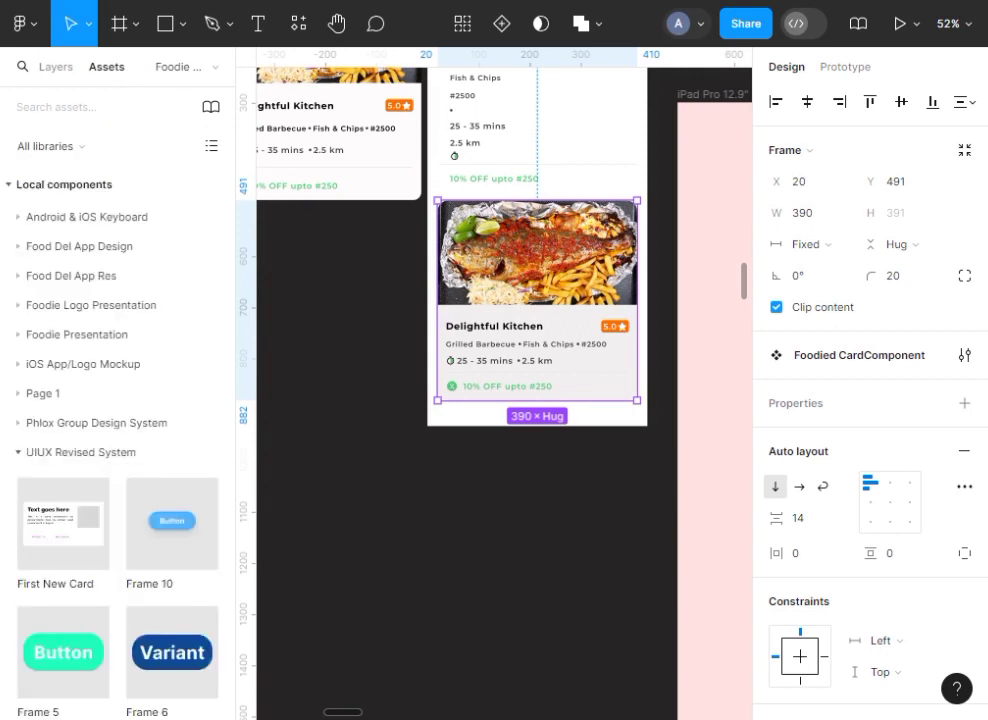
{"action": "type", "text": "Foodie Card Co"}
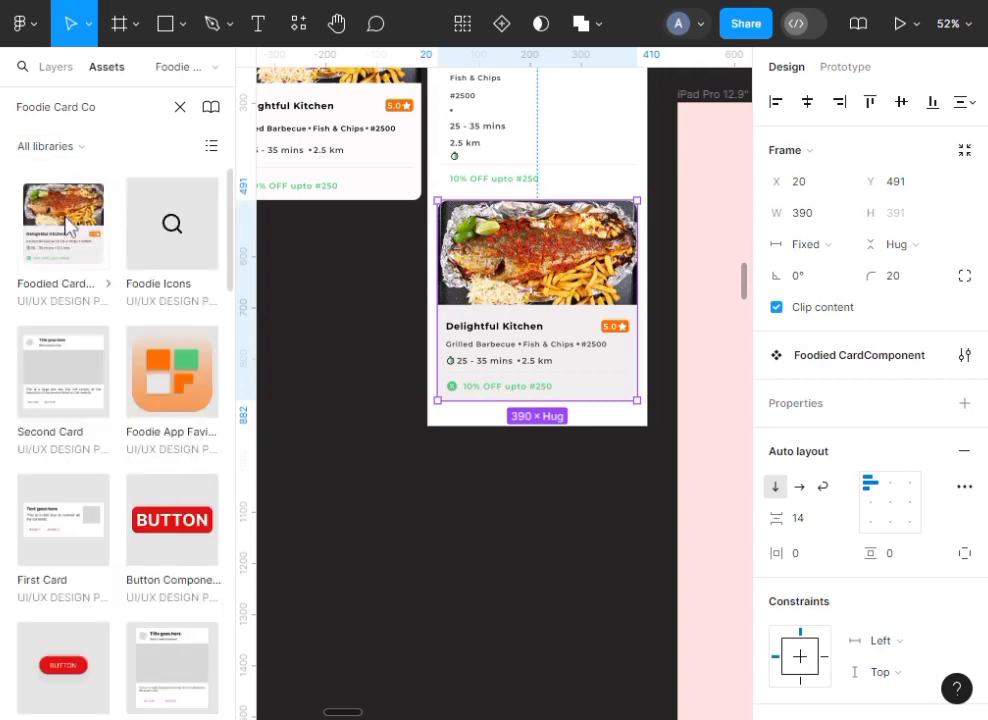
{"action": "left_click_drag", "start_coordinate": [63, 220], "coordinate": [531, 563]}
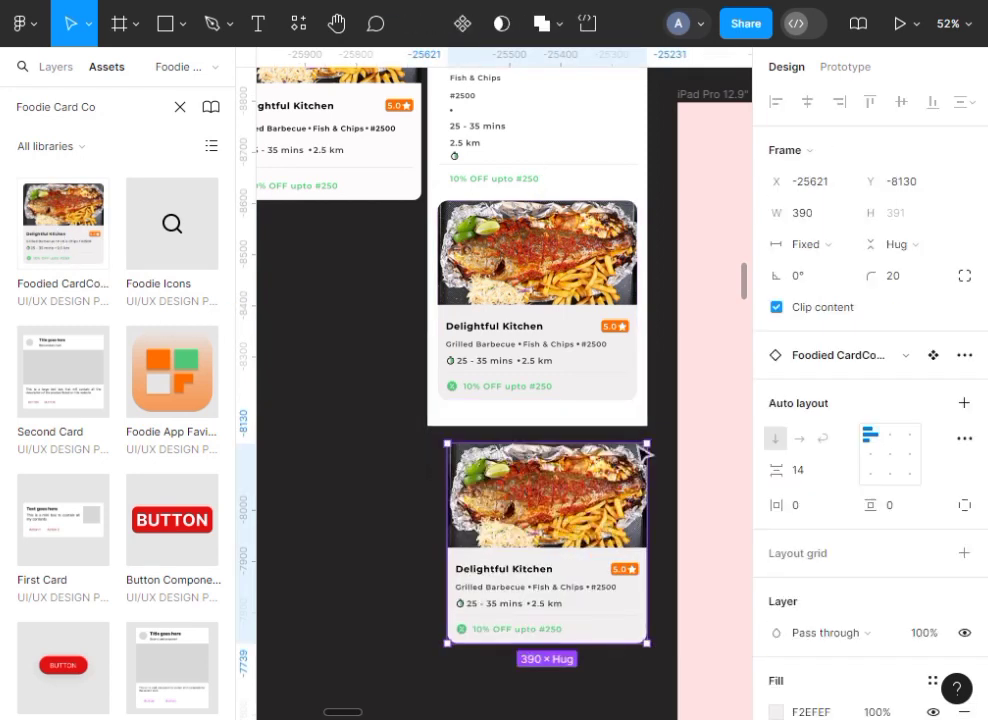
Move the card instance into the iPad Pro 12.9" - 3 frame and show that frame's New Tablet Grid
{"action": "scroll", "coordinate": [660, 366], "scroll_direction": "right", "scroll_amount": 5}
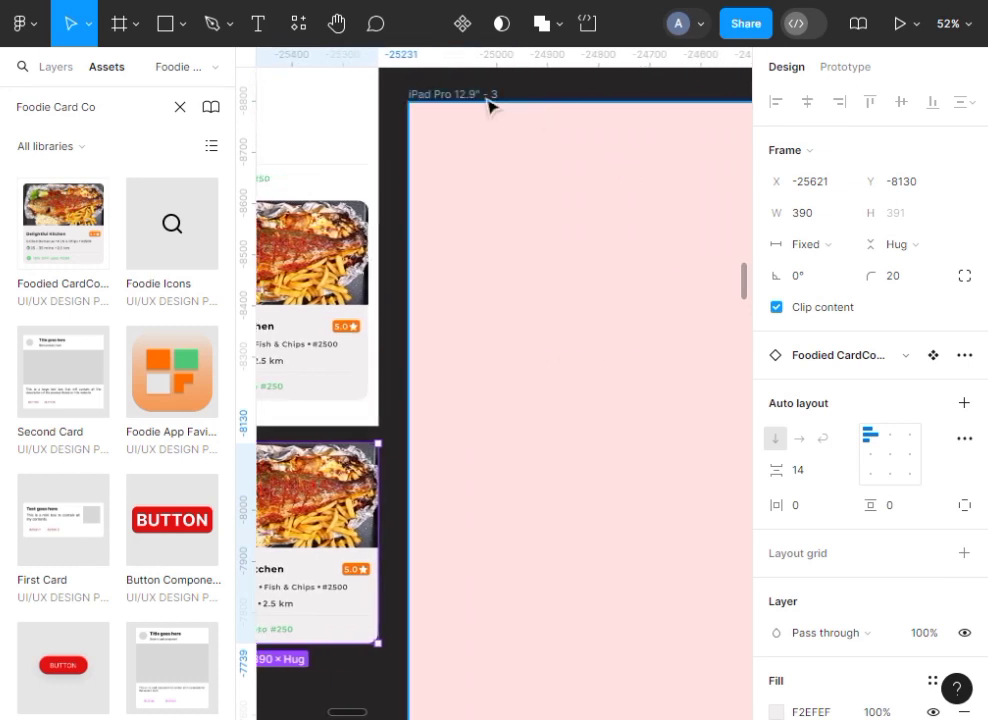
{"action": "left_click_drag", "start_coordinate": [365, 455], "coordinate": [587, 278]}
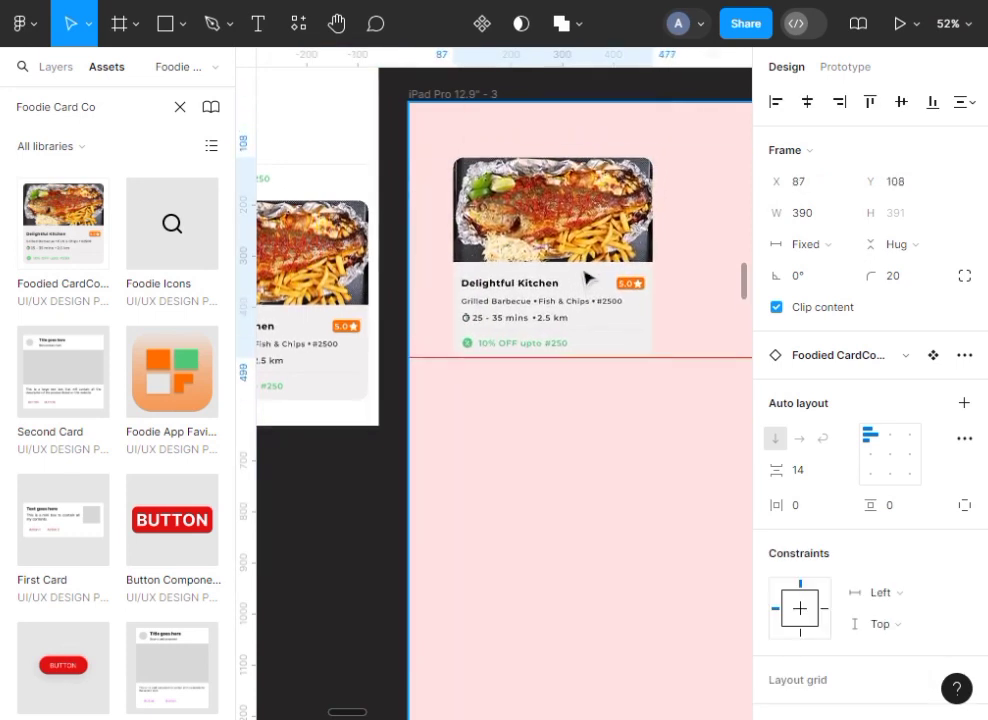
{"action": "left_click", "coordinate": [463, 97]}
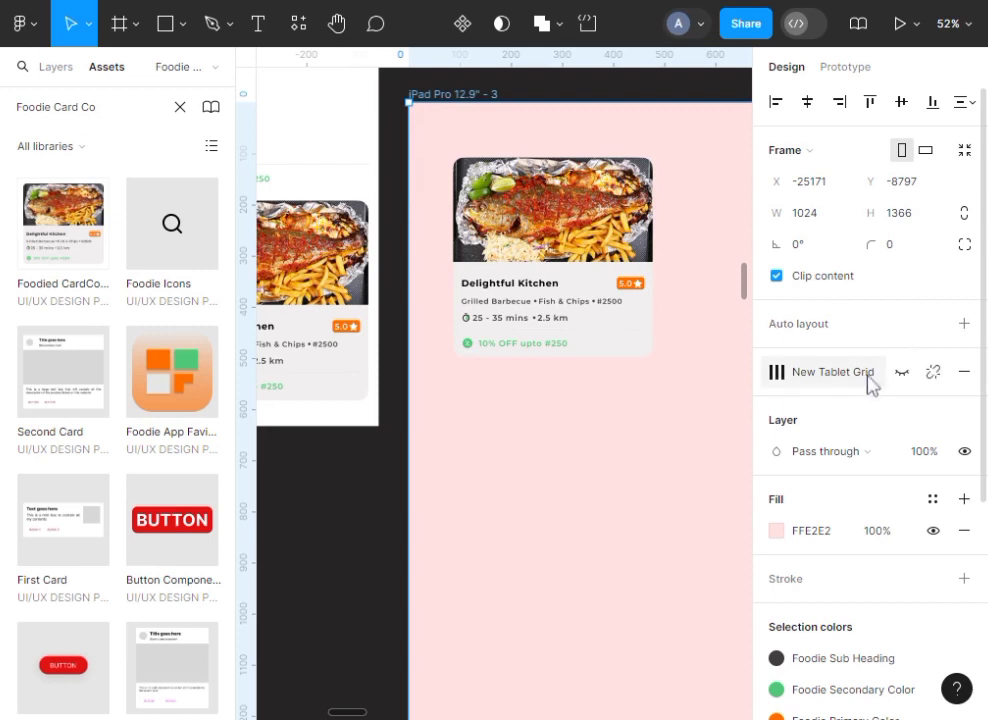
{"action": "left_click", "coordinate": [904, 374]}
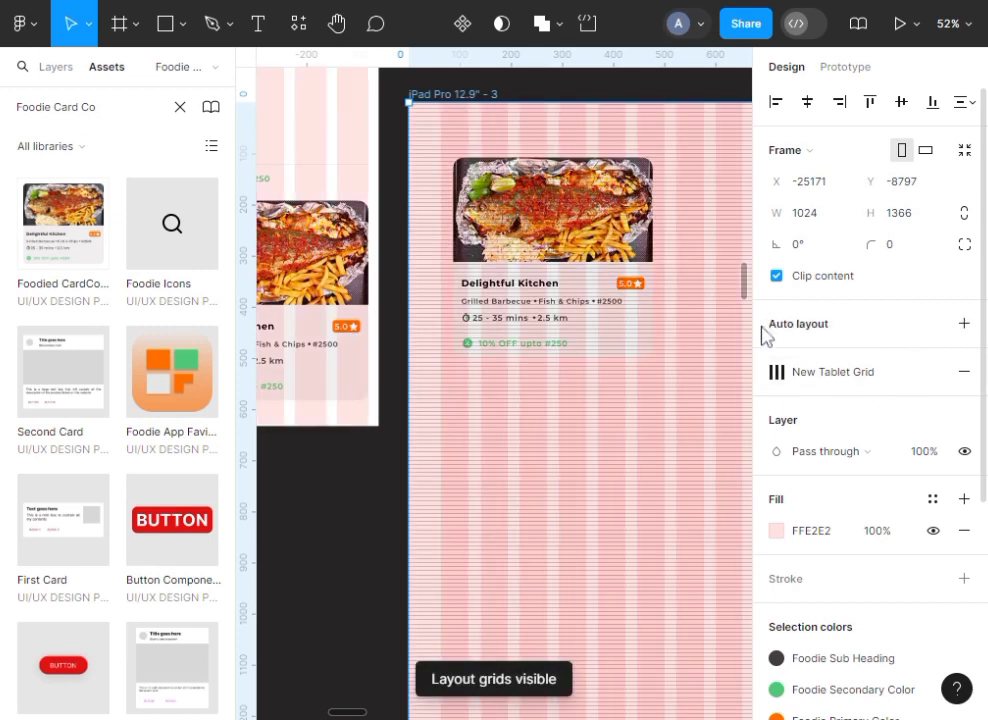
Align the card with the tablet grid's first column at X 64 and duplicate it alongside at the same height
{"action": "scroll", "coordinate": [638, 365], "scroll_direction": "right", "scroll_amount": 5}
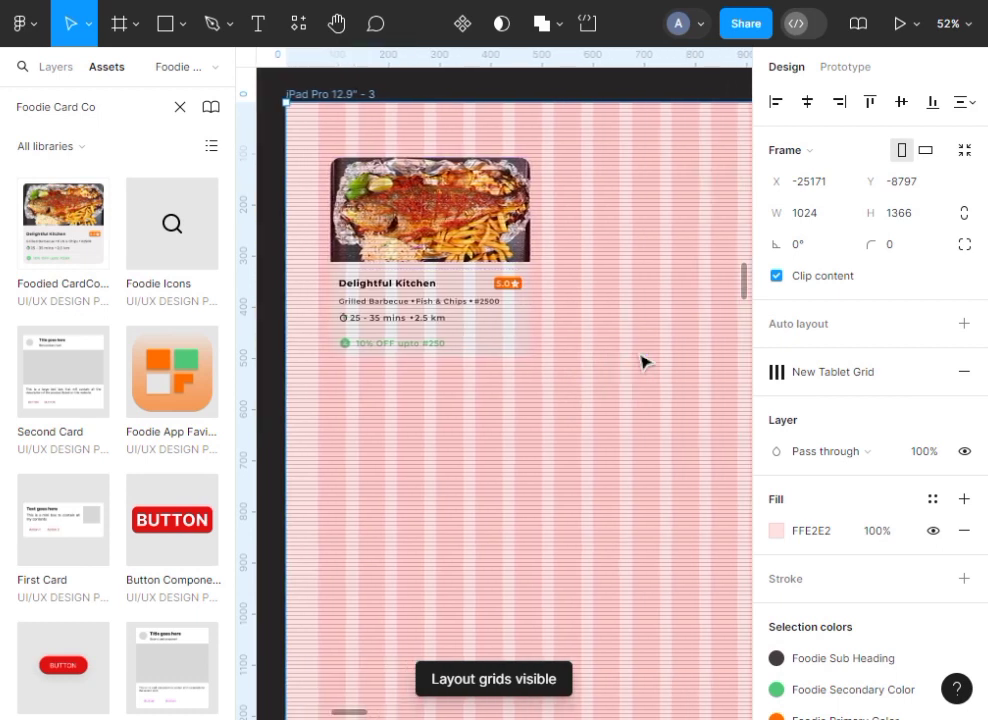
{"action": "scroll", "coordinate": [641, 362], "scroll_direction": "left", "scroll_amount": 1}
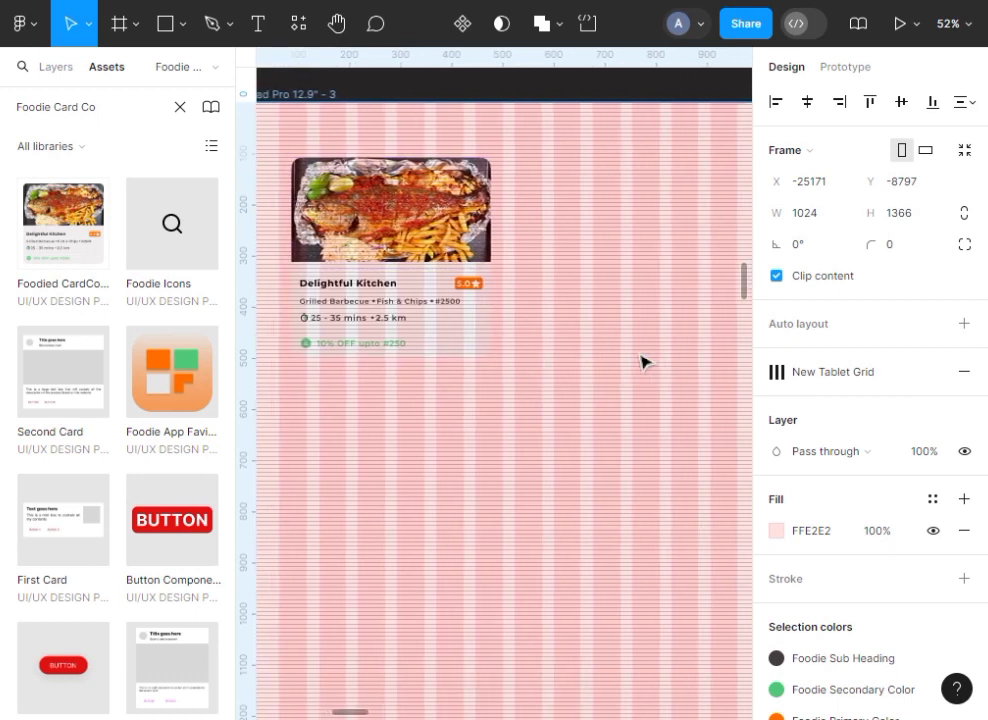
{"action": "scroll", "coordinate": [641, 362], "scroll_direction": "down", "scroll_amount": 4, "text": "ctrl"}
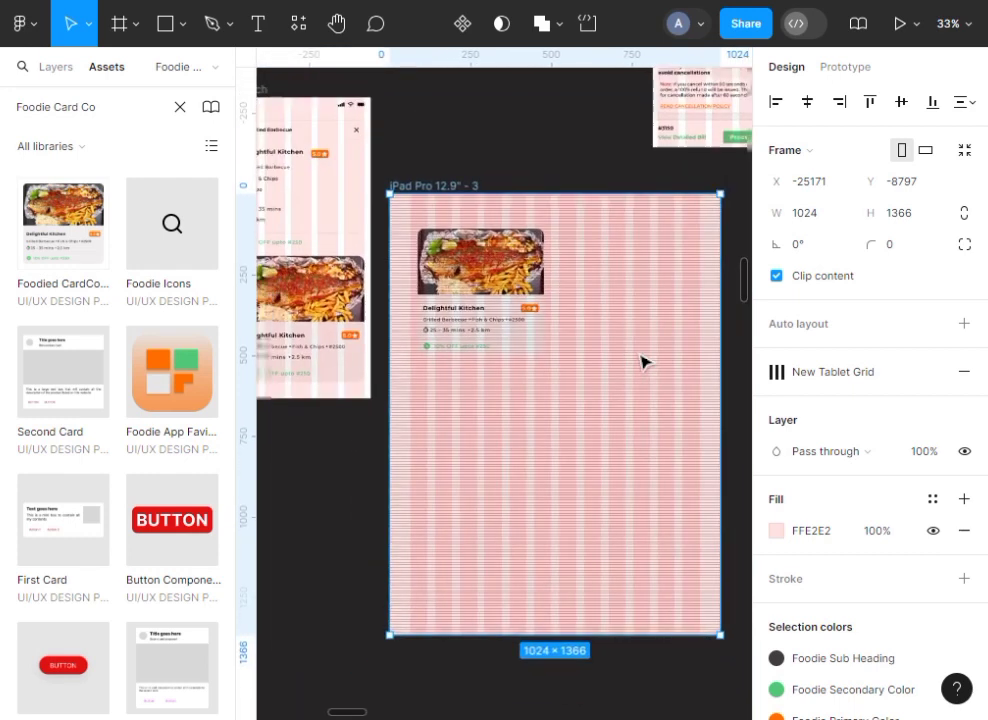
{"action": "scroll", "coordinate": [665, 345], "scroll_direction": "right", "scroll_amount": 3}
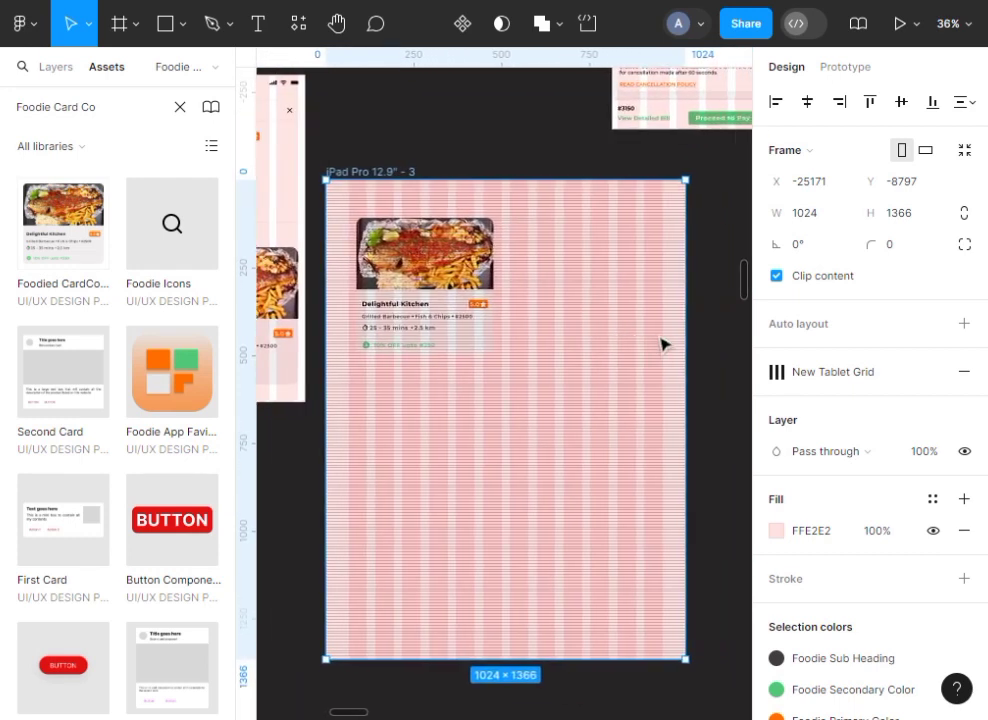
{"action": "scroll", "coordinate": [576, 342], "scroll_direction": "left", "scroll_amount": 2}
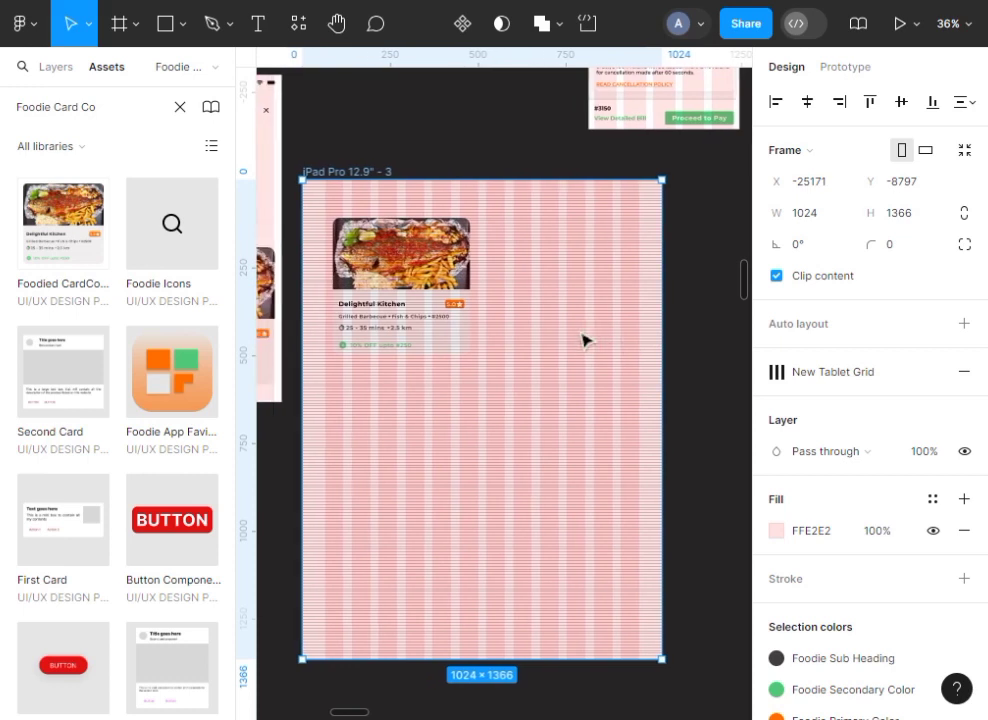
{"action": "scroll", "coordinate": [583, 341], "scroll_direction": "up", "scroll_amount": 2, "text": "ctrl"}
{"action": "scroll", "coordinate": [583, 341], "scroll_direction": "right", "scroll_amount": 2}
{"action": "scroll", "coordinate": [583, 341], "scroll_direction": "left", "scroll_amount": 2}
{"action": "scroll", "coordinate": [583, 341], "scroll_direction": "up", "scroll_amount": 1, "text": "ctrl"}
{"action": "scroll", "coordinate": [583, 340], "scroll_direction": "left", "scroll_amount": 2}
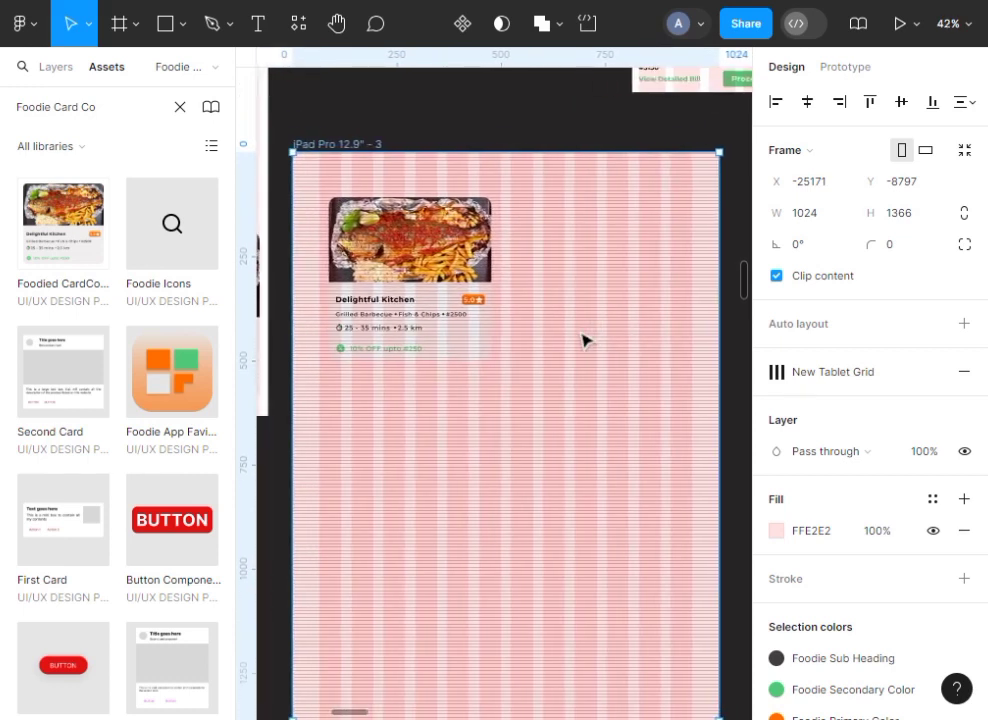
{"action": "left_click_drag", "start_coordinate": [443, 279], "coordinate": [447, 248]}
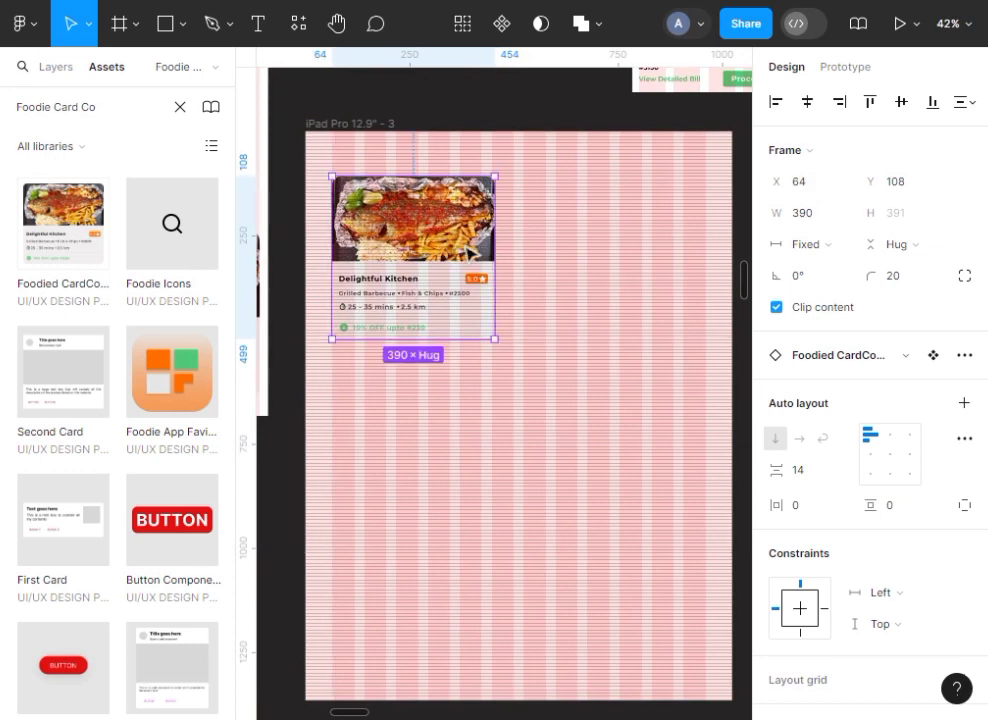
{"action": "left_click_drag", "start_coordinate": [482, 253], "coordinate": [687, 255]}
Widen both cards to 436 along the tablet grid columns, with the second card starting at X 524
{"action": "left_click", "coordinate": [468, 289]}
{"action": "mouse_move", "coordinate": [474, 289]}
{"action": "left_mouse_down"}
{"action": "mouse_move", "coordinate": [479, 225]}
{"action": "mouse_move", "coordinate": [465, 289]}
{"action": "left_mouse_up"}
{"action": "left_click", "coordinate": [592, 395]}
{"action": "left_click", "coordinate": [489, 262]}
{"action": "mouse_move", "coordinate": [508, 254]}
{"action": "left_mouse_down"}
{"action": "mouse_move", "coordinate": [532, 251]}
{"action": "mouse_move", "coordinate": [509, 250]}
{"action": "mouse_move", "coordinate": [524, 246]}
{"action": "left_mouse_up"}
{"action": "left_click", "coordinate": [583, 241]}
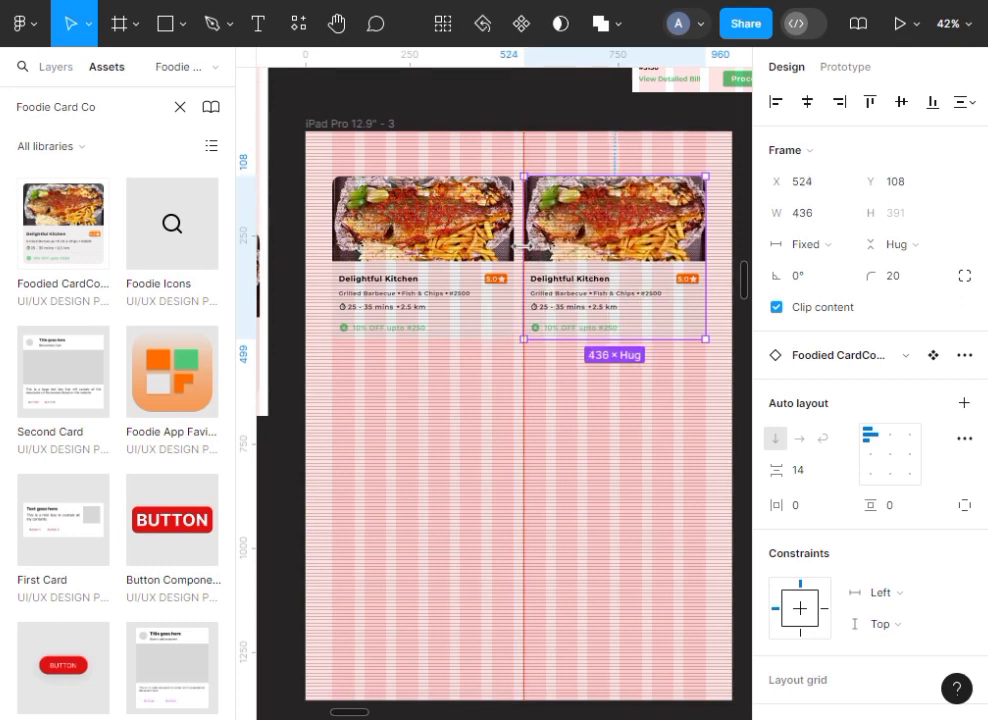
{"action": "left_click", "coordinate": [587, 445]}
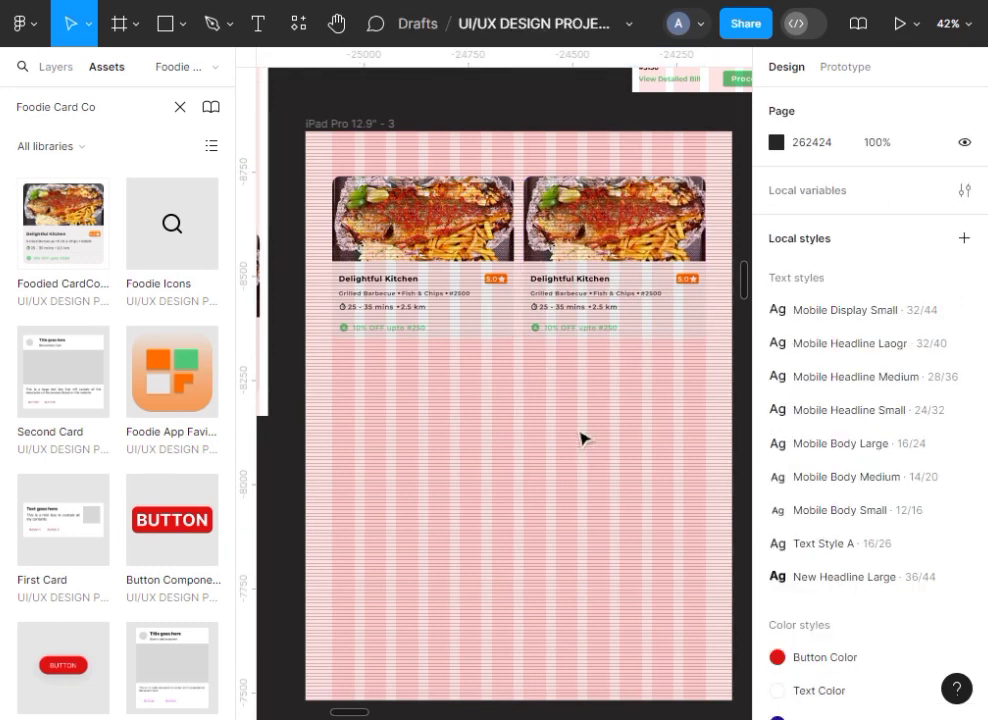
Hide the layout grid on the iPad Pro 12.9" - 3 frame
{"action": "scroll", "coordinate": [491, 278], "scroll_direction": "left", "scroll_amount": 1}
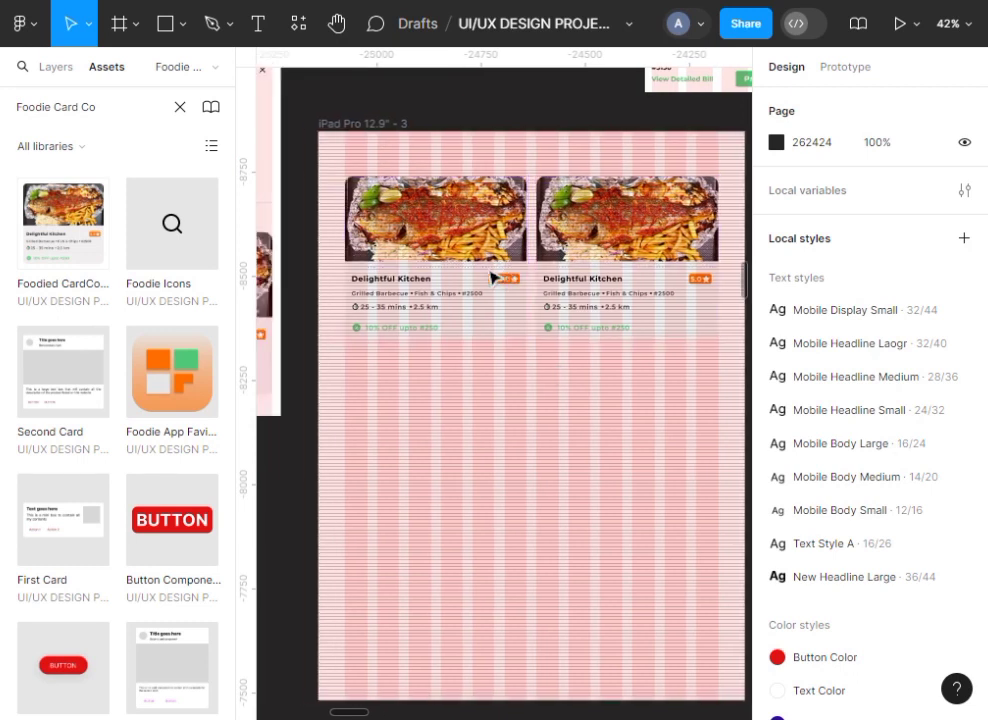
{"action": "scroll", "coordinate": [491, 278], "scroll_direction": "right", "scroll_amount": 1}
{"action": "scroll", "coordinate": [491, 278], "scroll_direction": "left", "scroll_amount": 1}
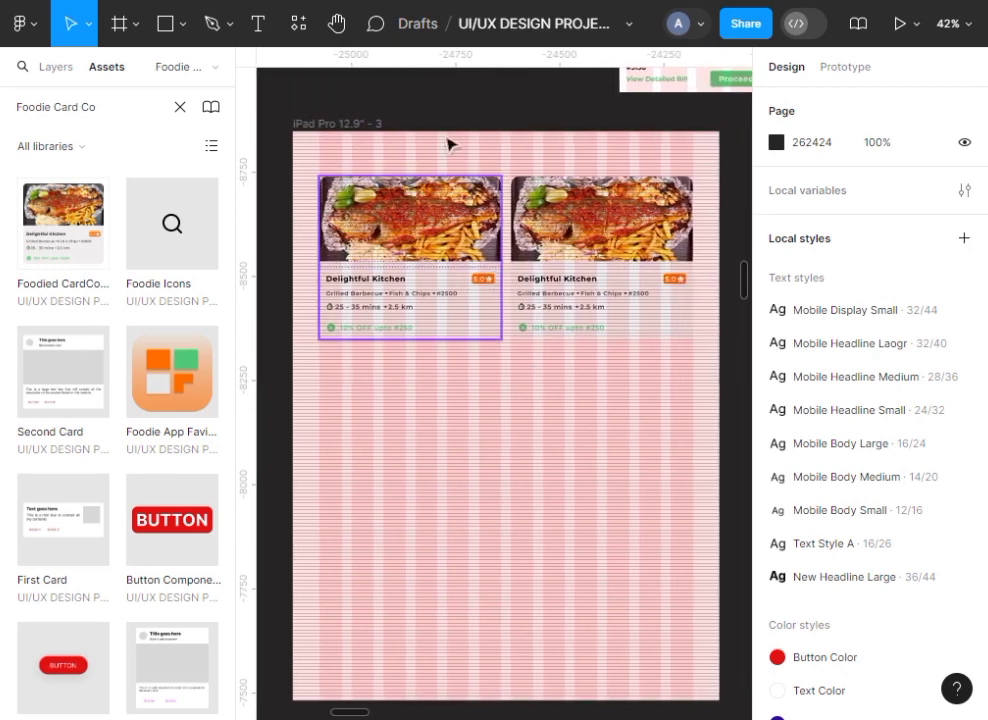
{"action": "left_click", "coordinate": [343, 125]}
{"action": "left_click", "coordinate": [343, 125]}
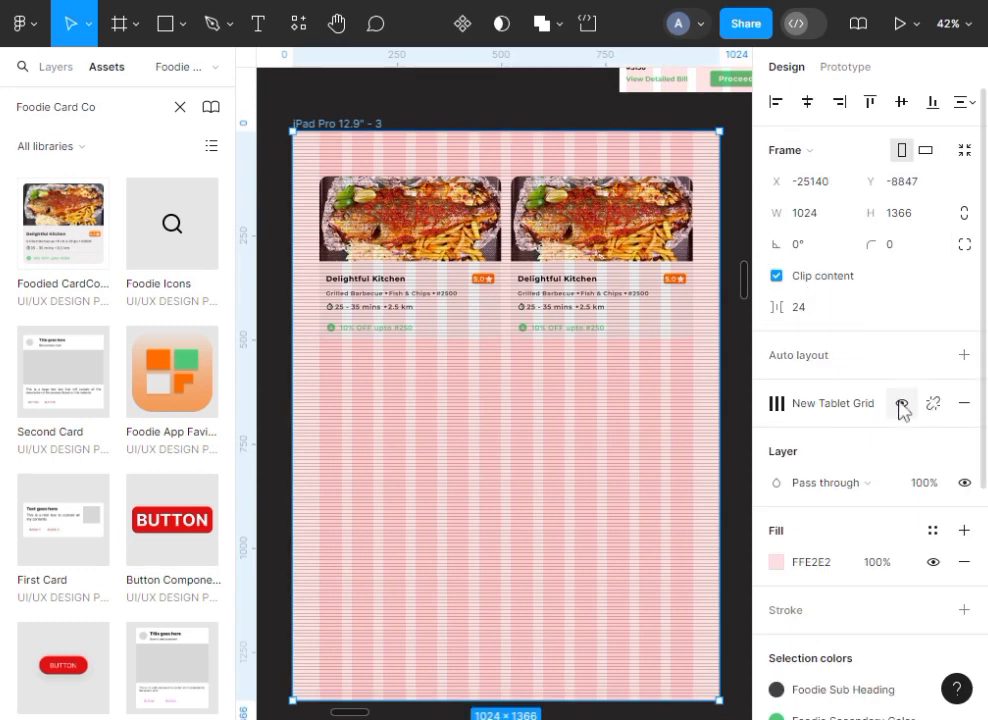
{"action": "left_click", "coordinate": [901, 404]}
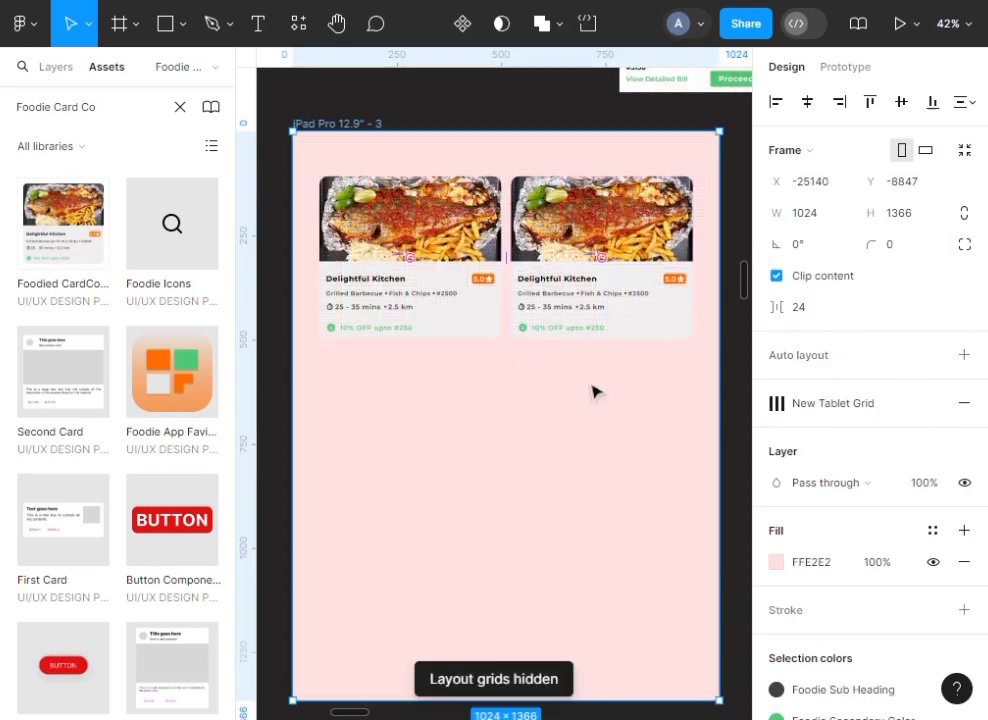
Set the fill of the left card on the tablet frame to FFFFFF
{"action": "scroll", "coordinate": [594, 396], "scroll_direction": "up", "scroll_amount": 3}
{"action": "scroll", "coordinate": [594, 396], "scroll_direction": "down", "scroll_amount": 2}
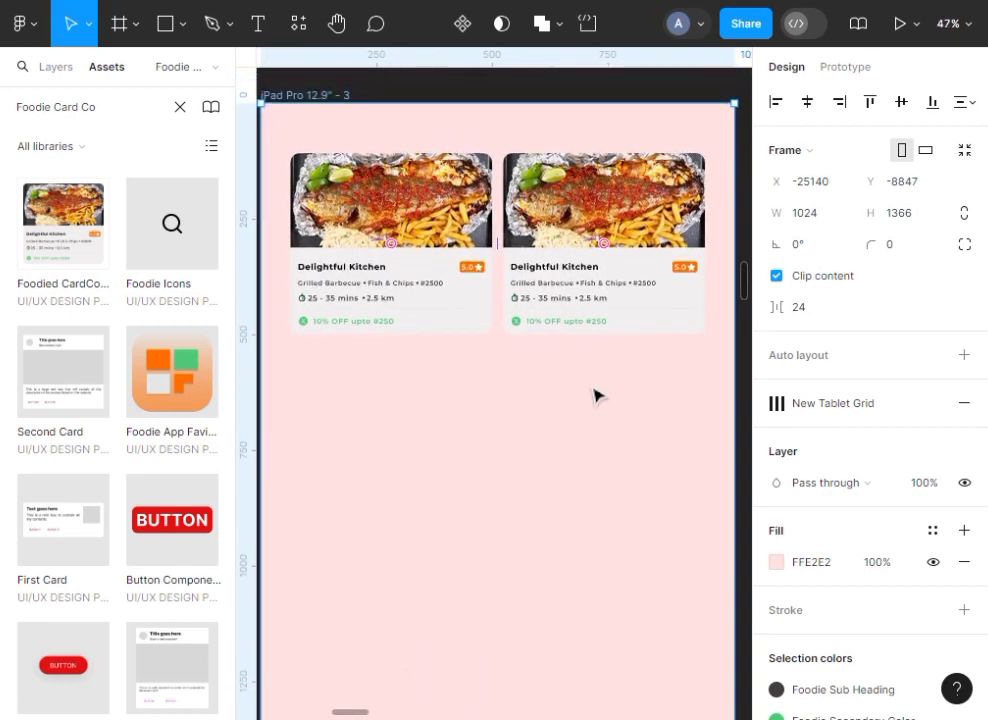
{"action": "left_click", "coordinate": [461, 316]}
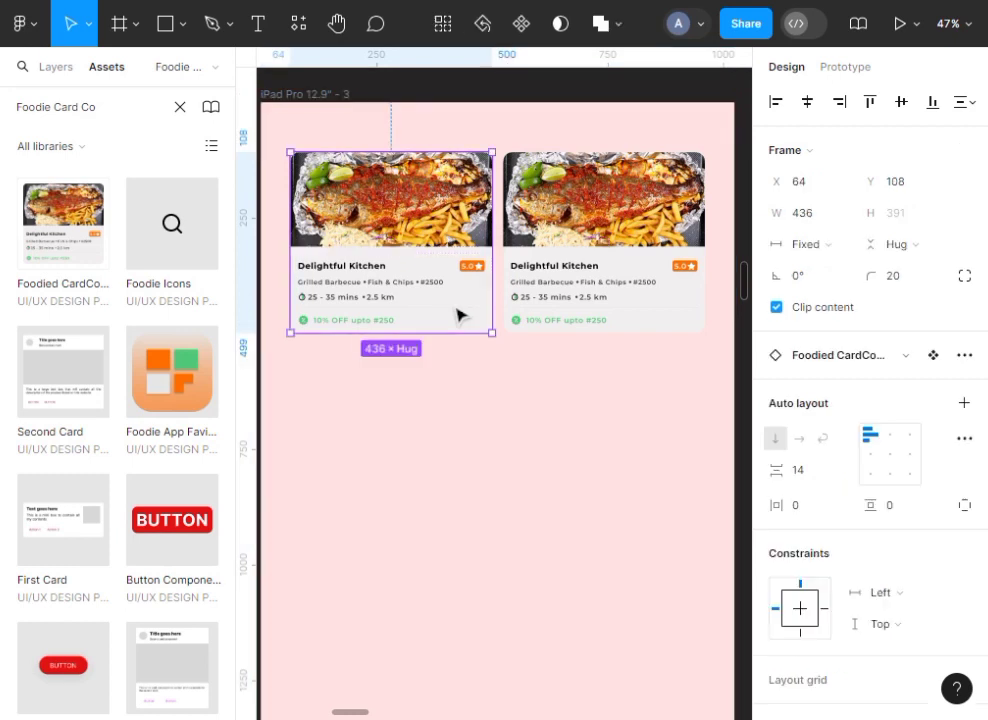
{"action": "scroll", "coordinate": [914, 620], "scroll_direction": "down", "scroll_amount": 3}
{"action": "scroll", "coordinate": [910, 620], "scroll_direction": "down", "scroll_amount": 2}
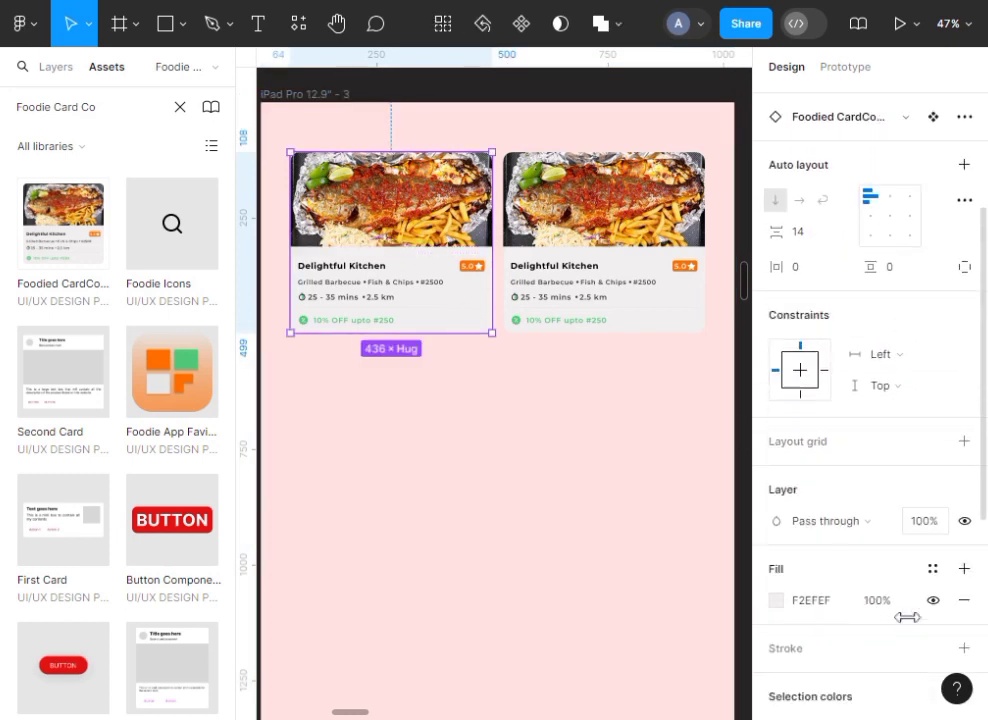
{"action": "left_click", "coordinate": [777, 601]}
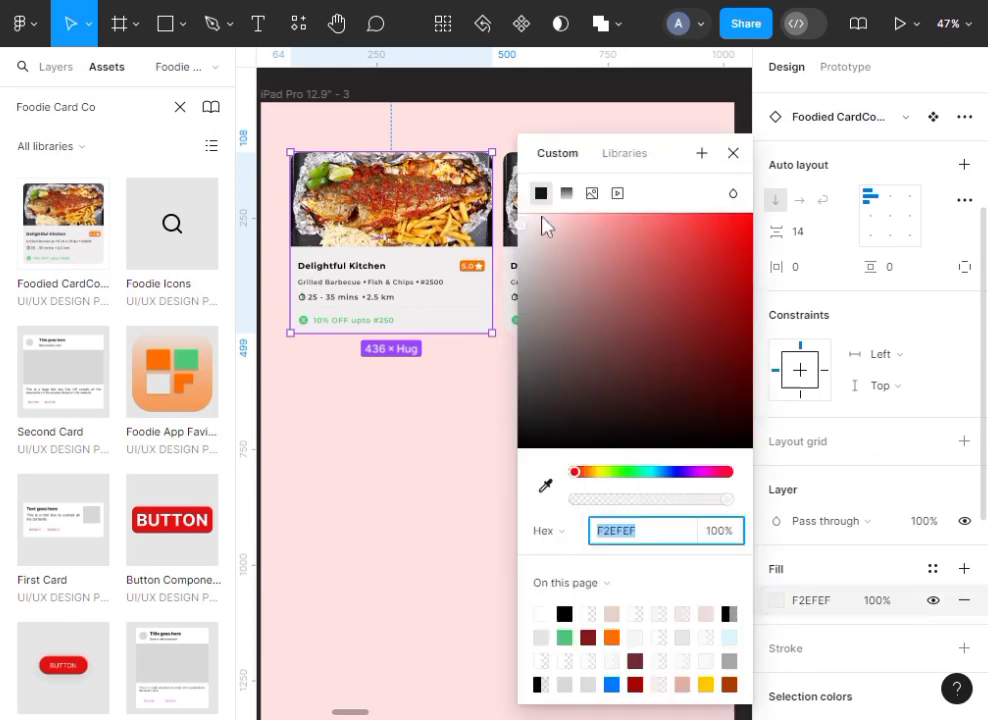
{"action": "type", "text": "ffffff"}
{"action": "key", "text": "Return"}
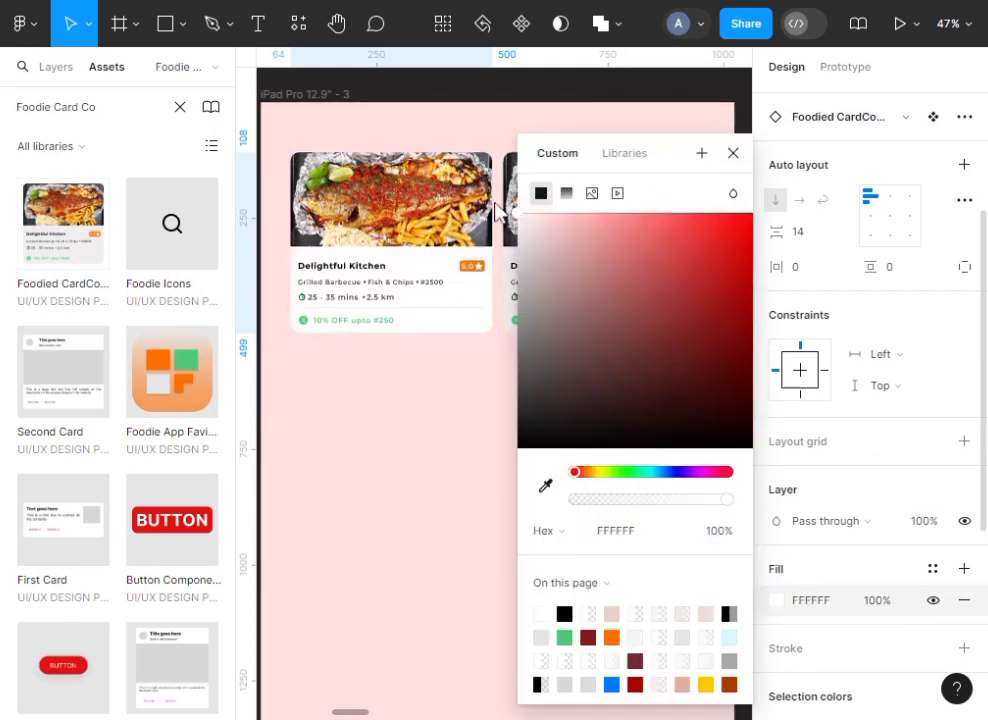
{"action": "left_click", "coordinate": [415, 487]}
Change the right card's fill on the tablet frame to white
{"action": "left_click", "coordinate": [625, 312]}
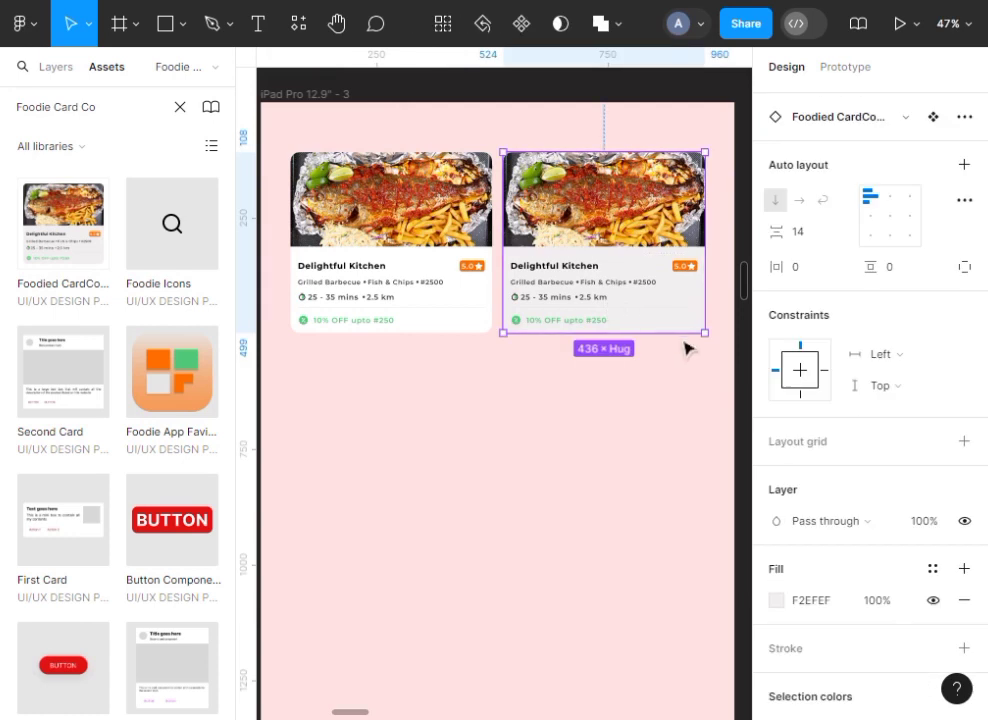
{"action": "left_click", "coordinate": [777, 600]}
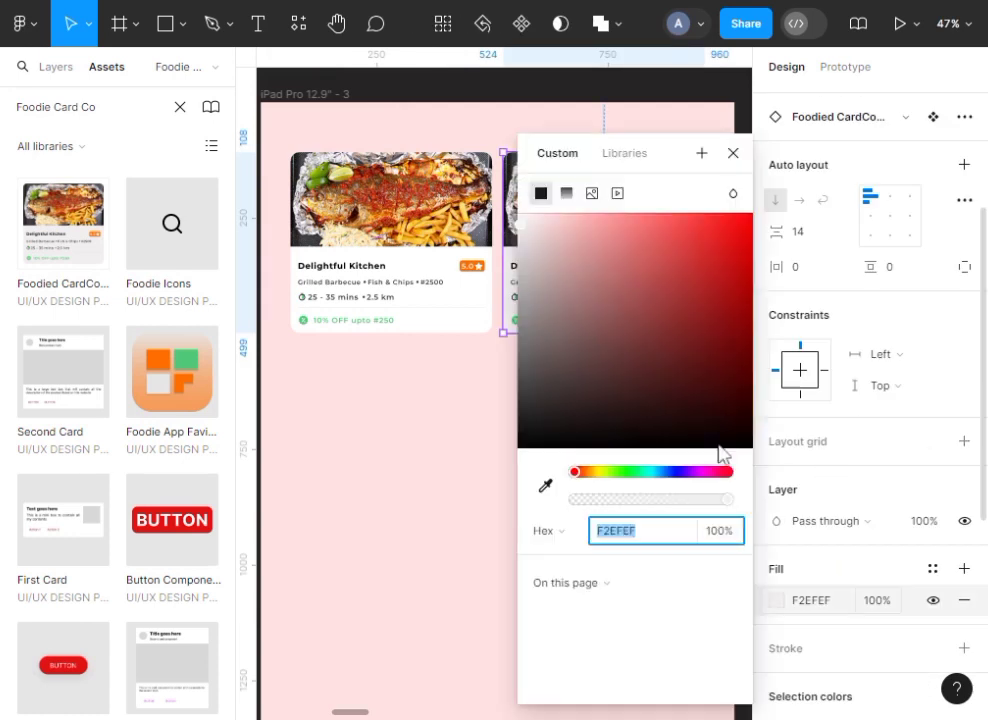
{"action": "left_click_drag", "start_coordinate": [535, 232], "coordinate": [375, 165]}
{"action": "left_click", "coordinate": [448, 459]}
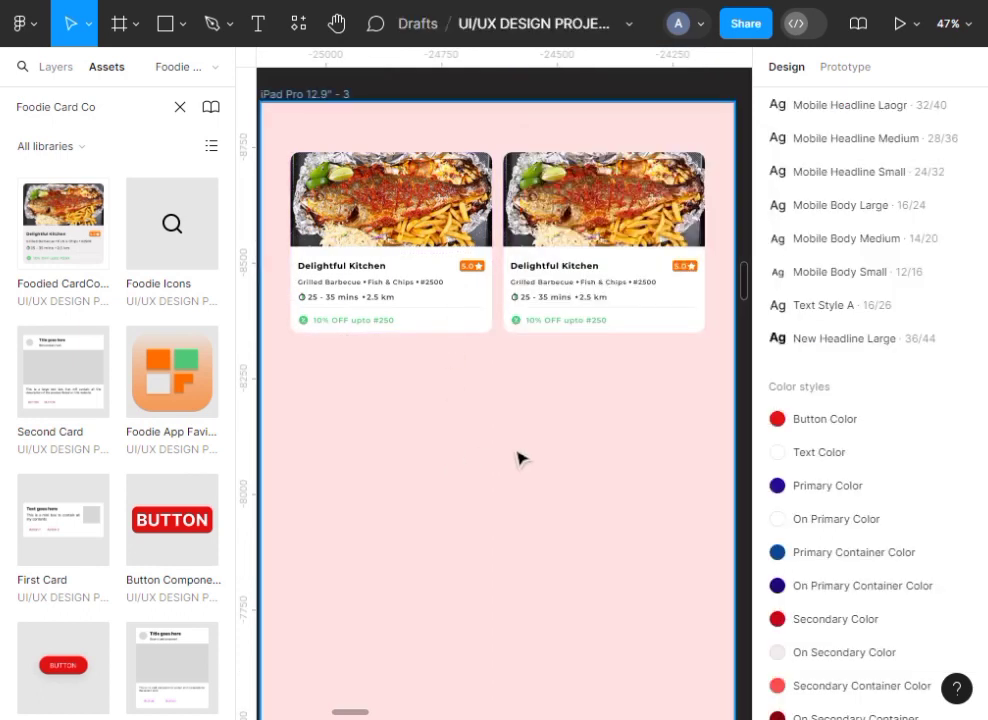
Duplicate the left card directly below itself, leaving a vertical gap of about 56, to start a second row
{"action": "scroll", "coordinate": [518, 458], "scroll_direction": "down", "scroll_amount": 2}
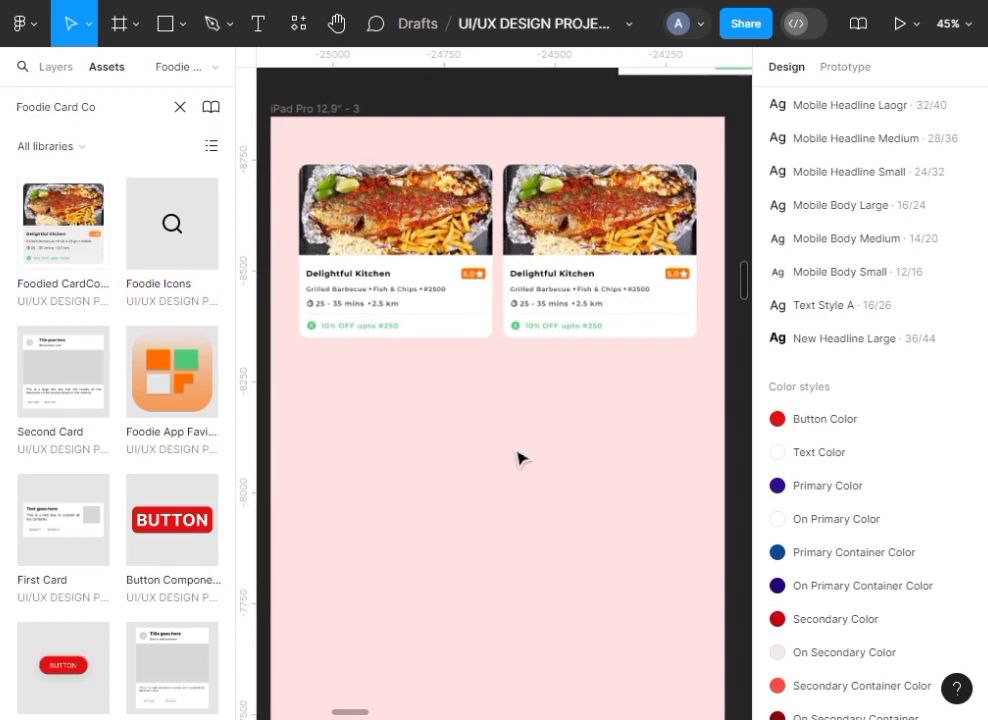
{"action": "scroll", "coordinate": [518, 458], "scroll_direction": "down", "scroll_amount": 1}
{"action": "scroll", "coordinate": [518, 458], "scroll_direction": "up", "scroll_amount": 1}
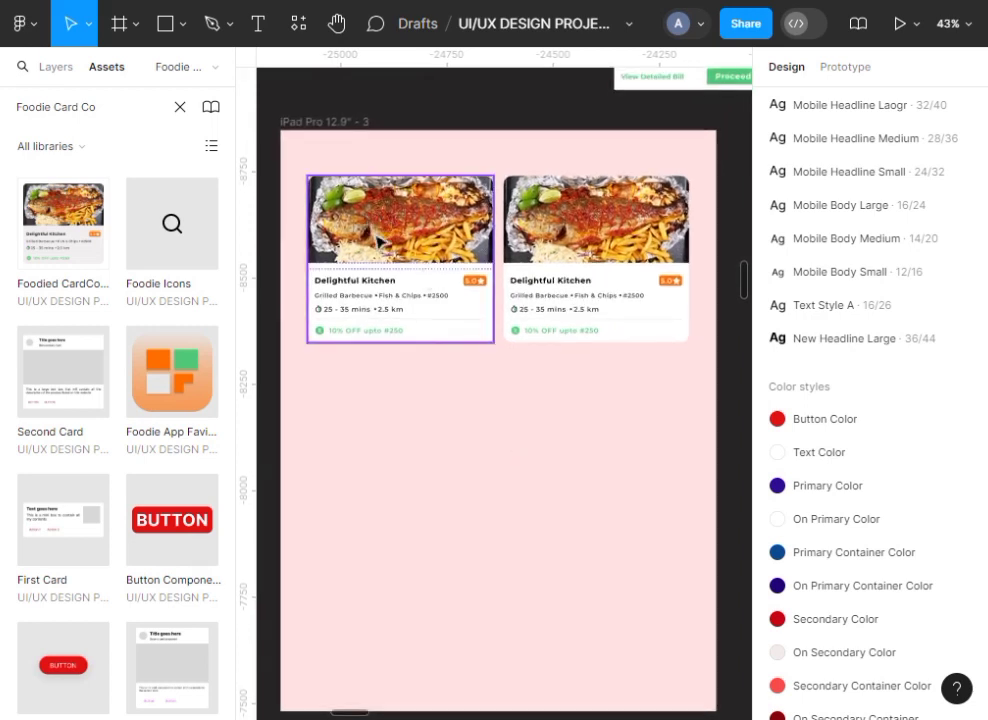
{"action": "left_click_drag", "start_coordinate": [379, 243], "coordinate": [380, 430]}
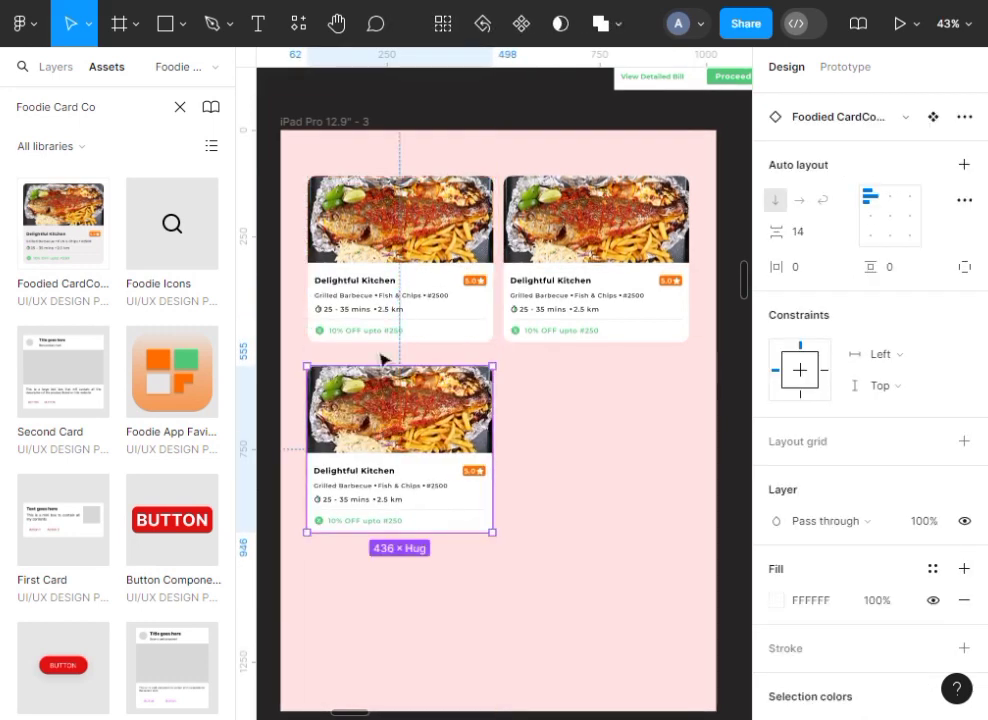
Set the vertical spacing between the two stacked cards in the left column to 64
{"action": "left_click", "coordinate": [402, 307], "text": "shift"}
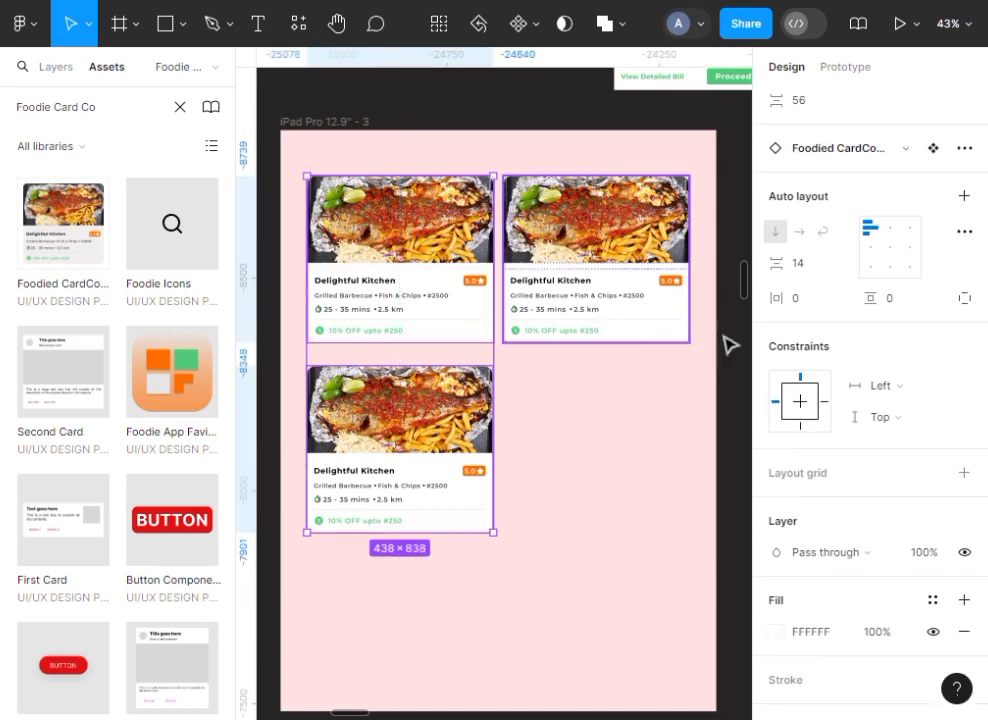
{"action": "scroll", "coordinate": [856, 342], "scroll_direction": "up", "scroll_amount": 2}
{"action": "scroll", "coordinate": [851, 342], "scroll_direction": "up", "scroll_amount": 3}
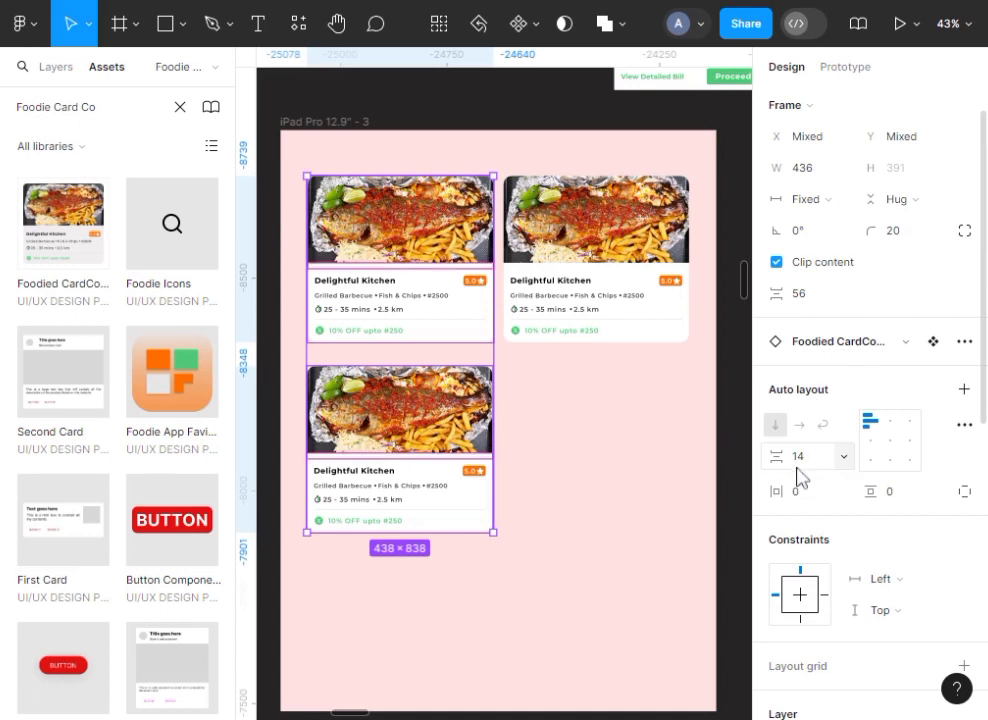
{"action": "left_click", "coordinate": [812, 295]}
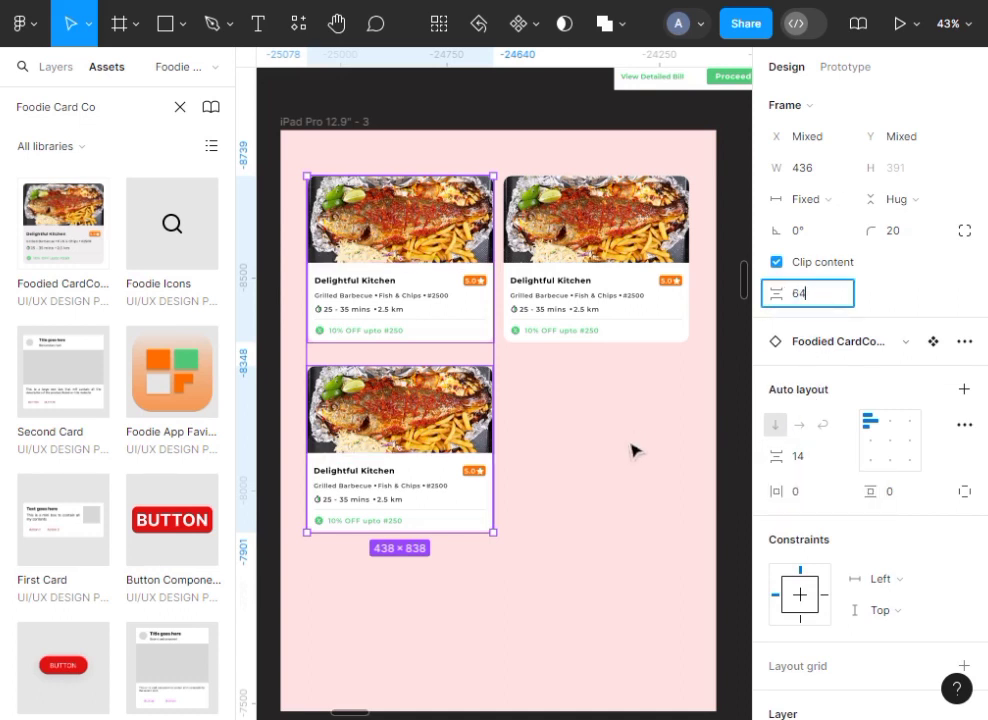
{"action": "left_click", "coordinate": [569, 439]}
Duplicate the lower-left card into the right column of the second row, placing the copy at X 524, Y 563
{"action": "left_click", "coordinate": [482, 443]}
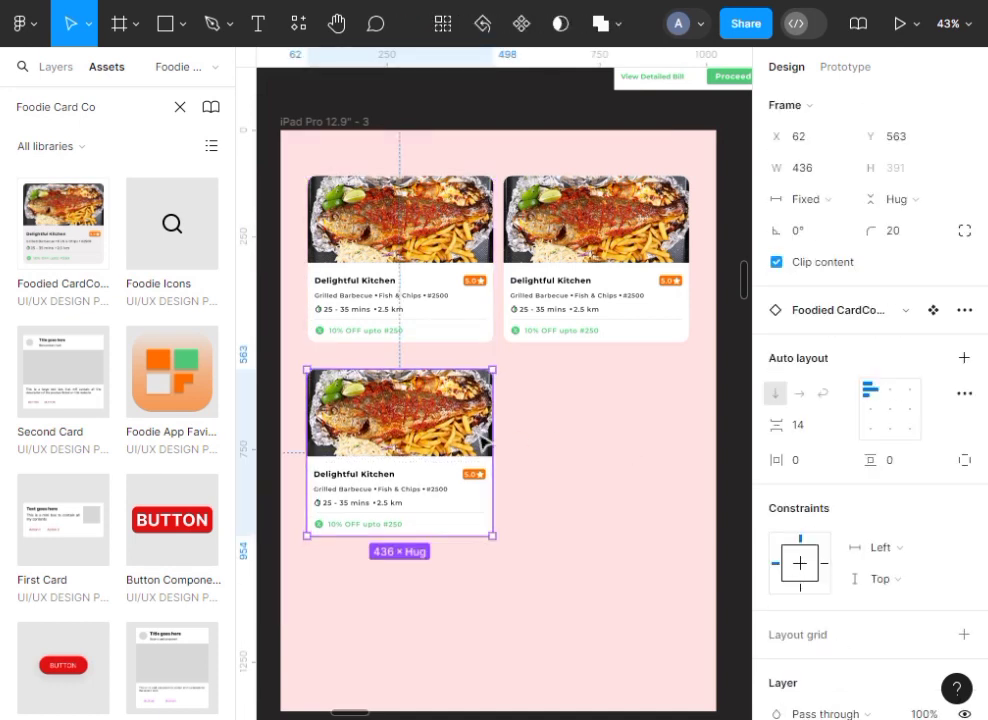
{"action": "left_click_drag", "start_coordinate": [482, 443], "coordinate": [681, 438]}
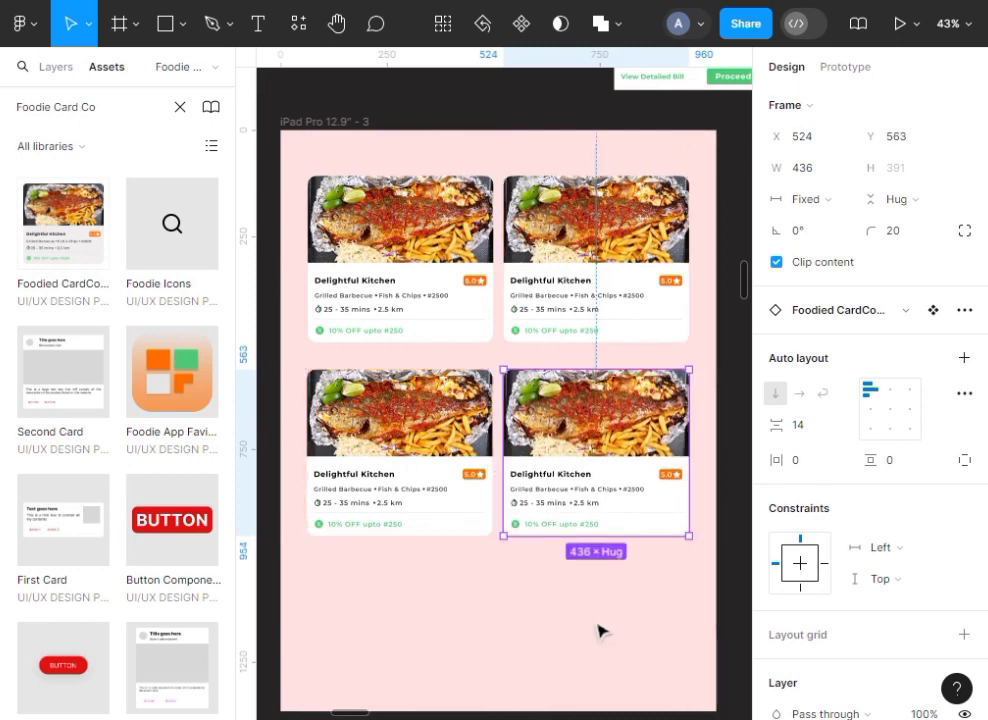
{"action": "left_click", "coordinate": [600, 630]}
Show the layout grid and move all four cards together about 129 px down on the iPad Pro frame
{"action": "scroll", "coordinate": [591, 517], "scroll_direction": "down", "scroll_amount": 3}
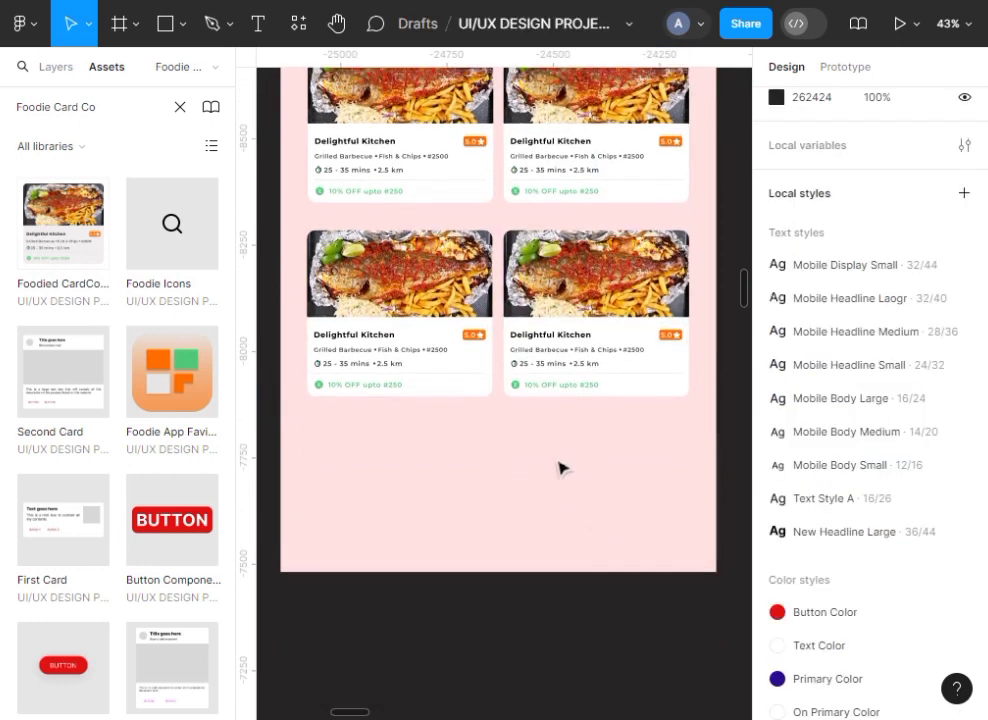
{"action": "scroll", "coordinate": [467, 196], "scroll_direction": "up", "scroll_amount": 2}
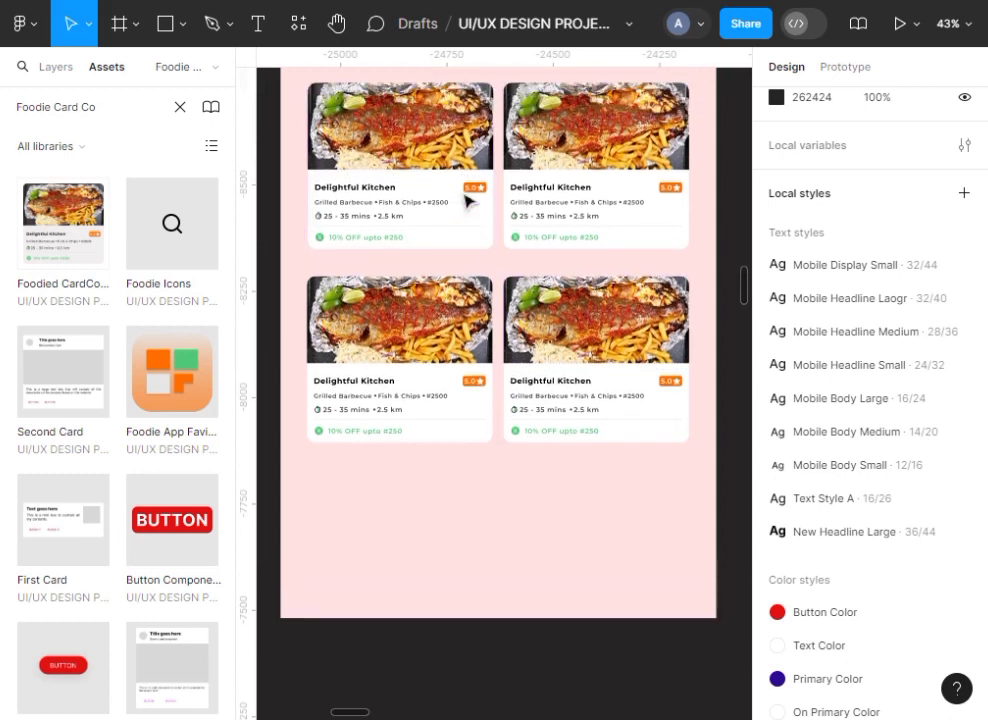
{"action": "left_click_drag", "start_coordinate": [321, 95], "coordinate": [677, 540]}
{"action": "left_click_drag", "start_coordinate": [548, 285], "coordinate": [548, 300]}
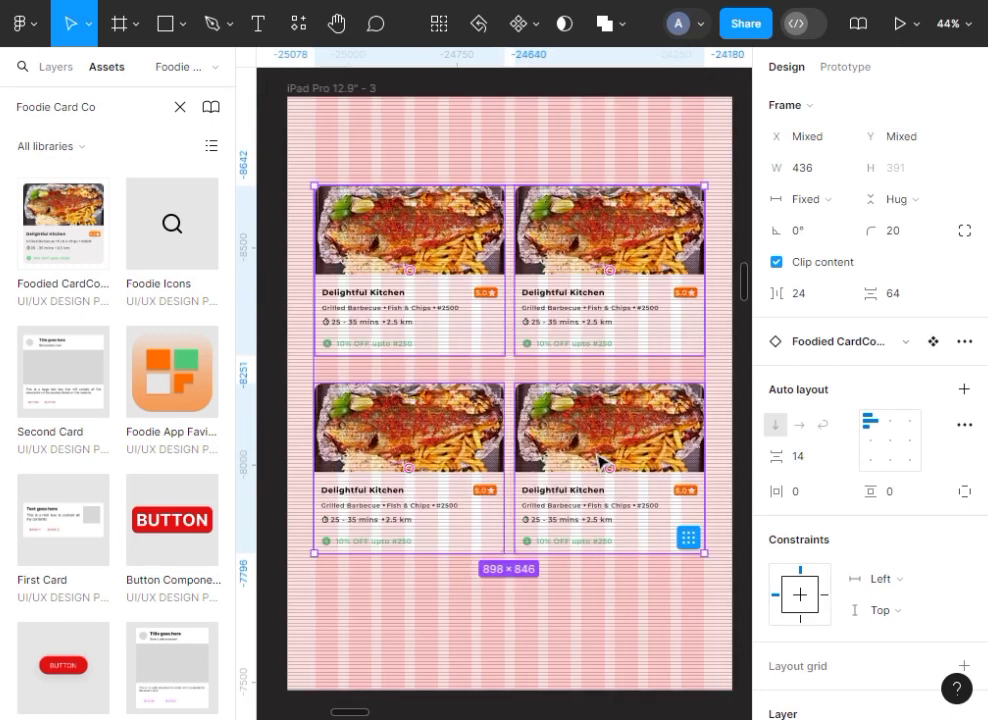
{"action": "mouse_move", "coordinate": [598, 456]}
{"action": "left_mouse_down"}
{"action": "mouse_move", "coordinate": [607, 521]}
{"action": "mouse_move", "coordinate": [600, 476]}
{"action": "left_mouse_up"}
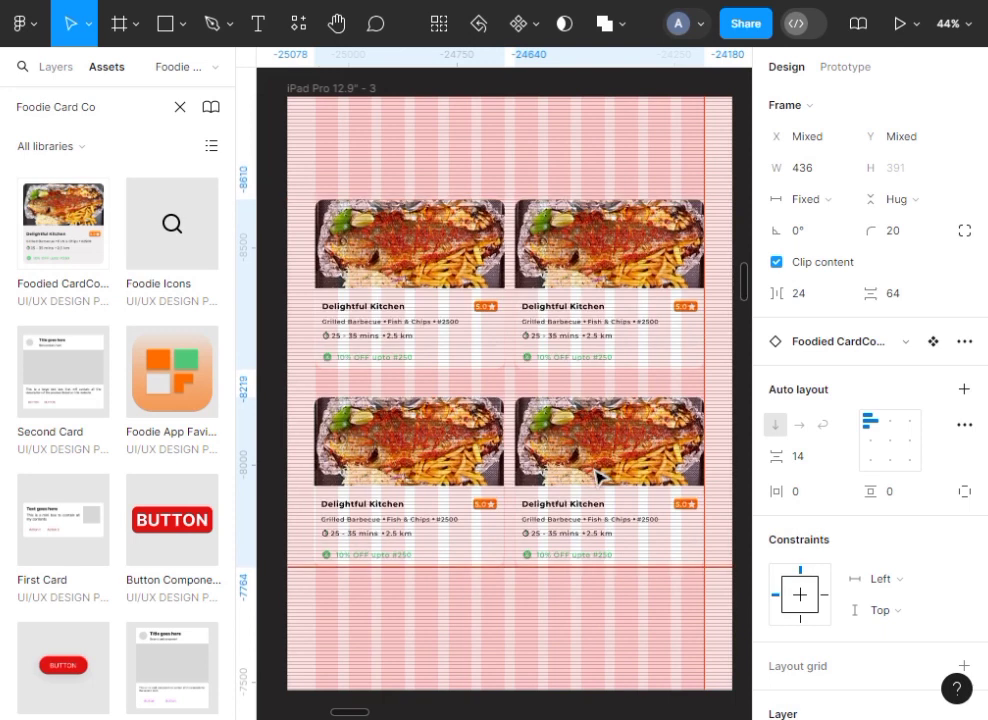
Hide the layout grids on the iPad Pro 12.9" - 3 frame again
{"action": "left_click", "coordinate": [633, 121]}
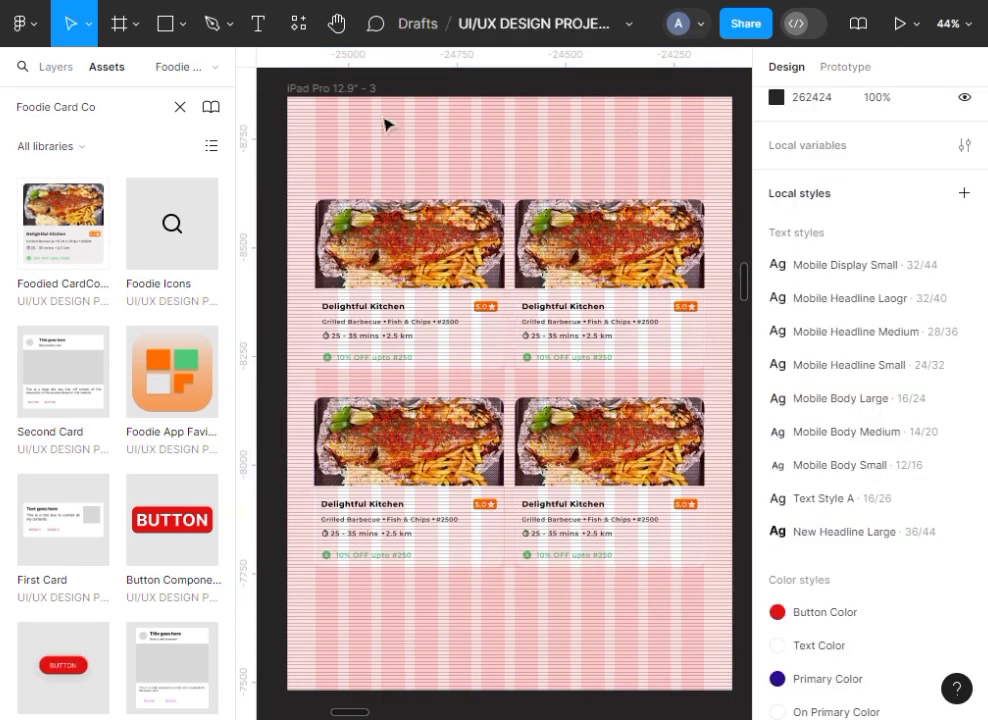
{"action": "left_click", "coordinate": [345, 95]}
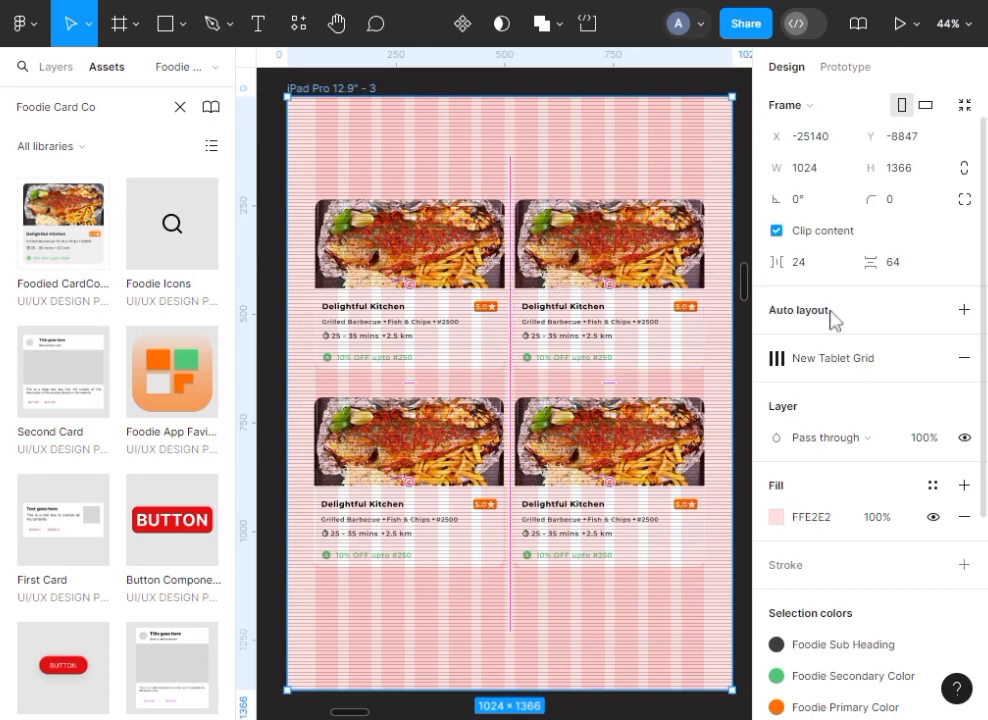
{"action": "left_click", "coordinate": [901, 359]}
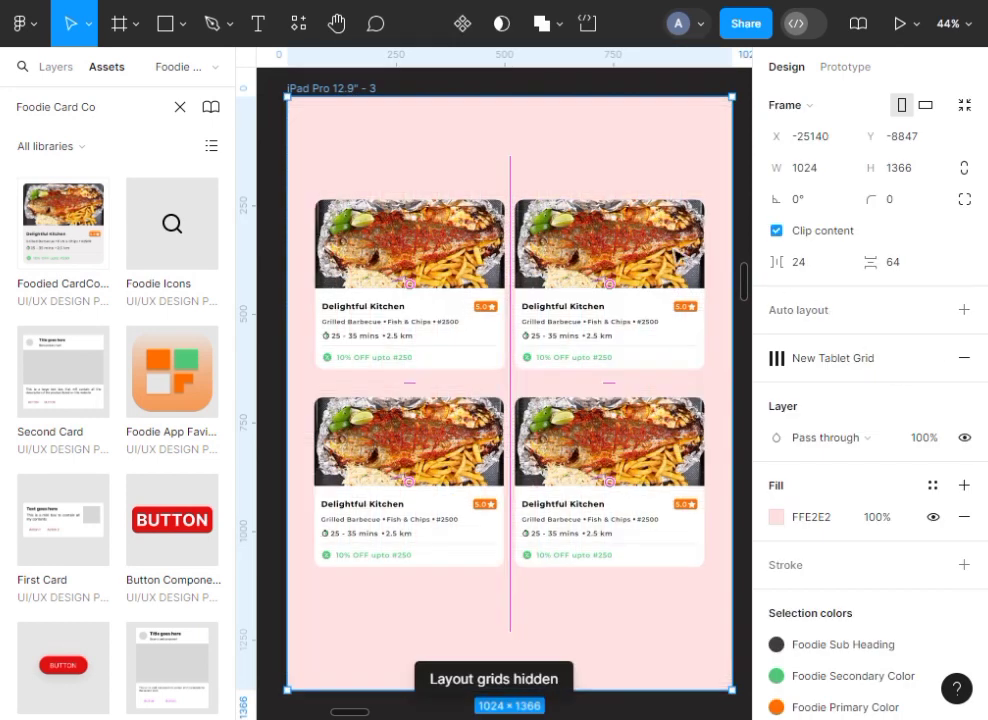
{"action": "left_click", "coordinate": [616, 131]}
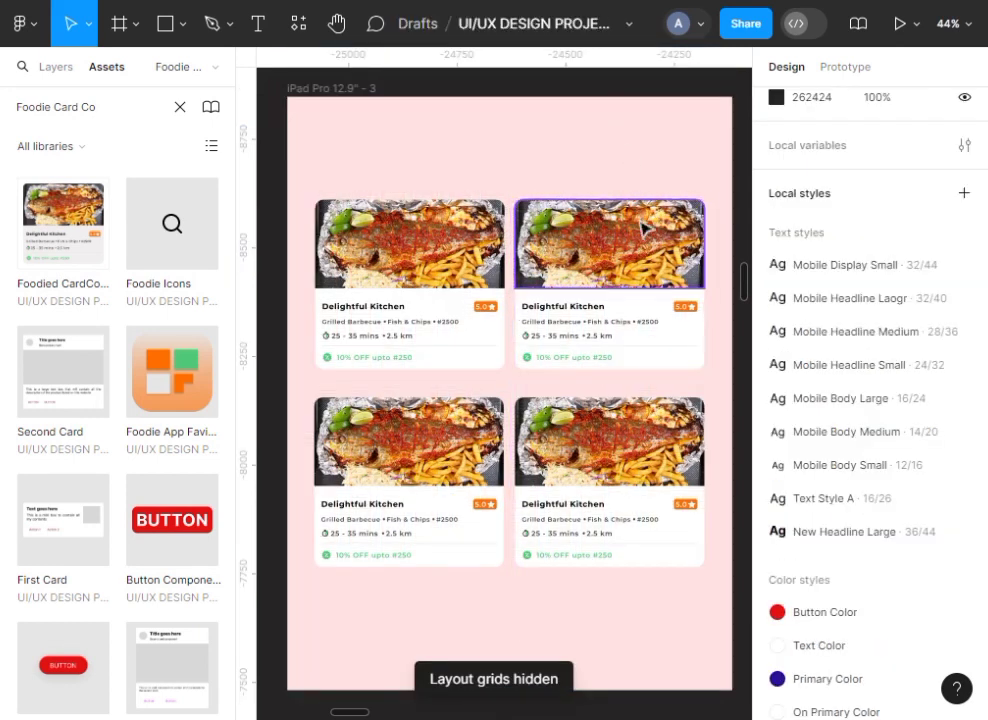
Lighten the iPad Pro 12.9" - 3 frame's background fill to FFEDED
{"action": "scroll", "coordinate": [640, 226], "scroll_direction": "up", "scroll_amount": 2}
{"action": "scroll", "coordinate": [645, 226], "scroll_direction": "down", "scroll_amount": 2}
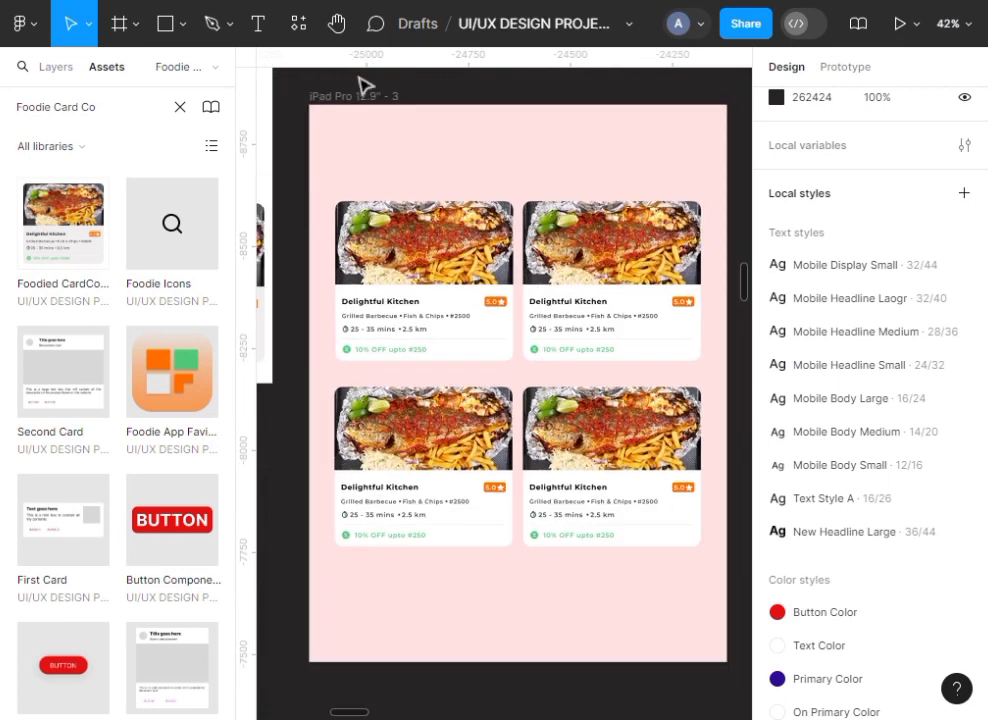
{"action": "left_click", "coordinate": [340, 97]}
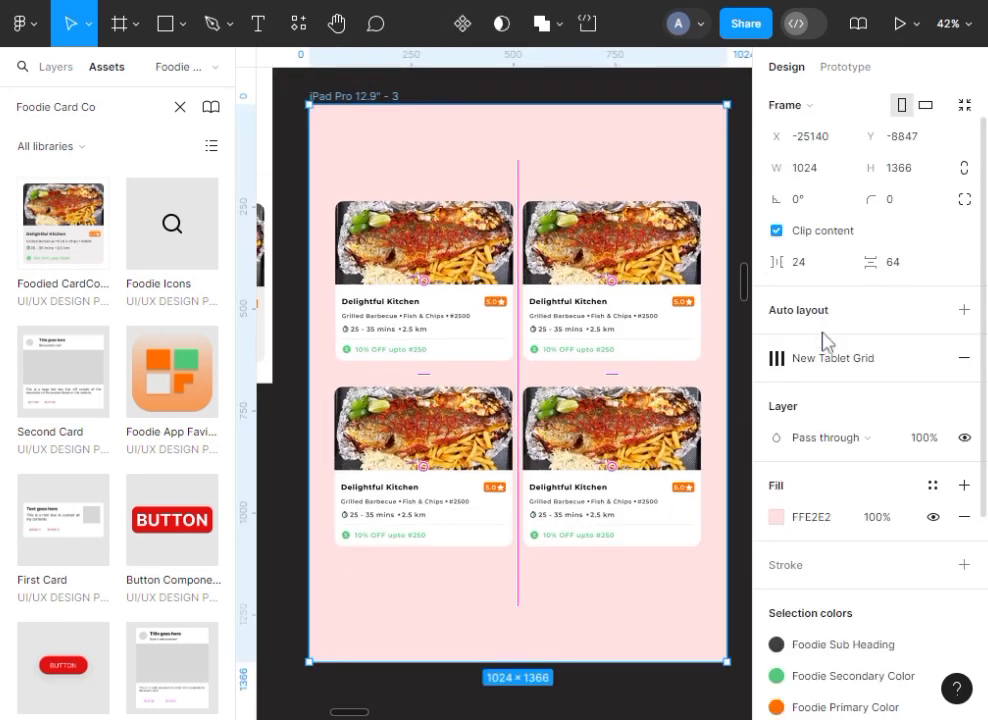
{"action": "left_click", "coordinate": [776, 516]}
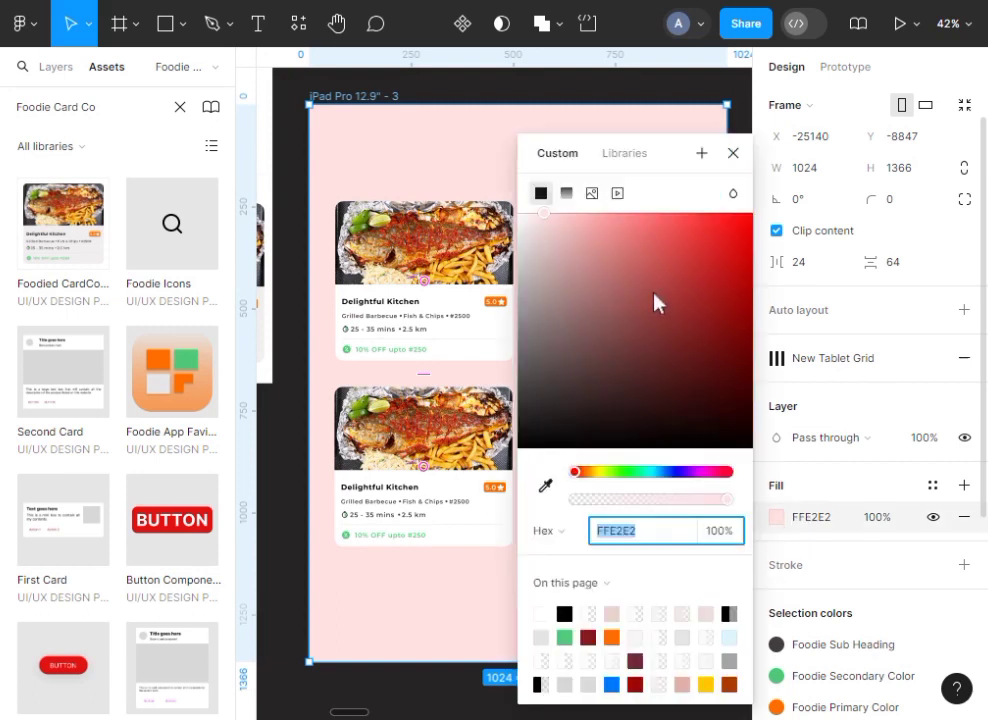
{"action": "left_click", "coordinate": [537, 222]}
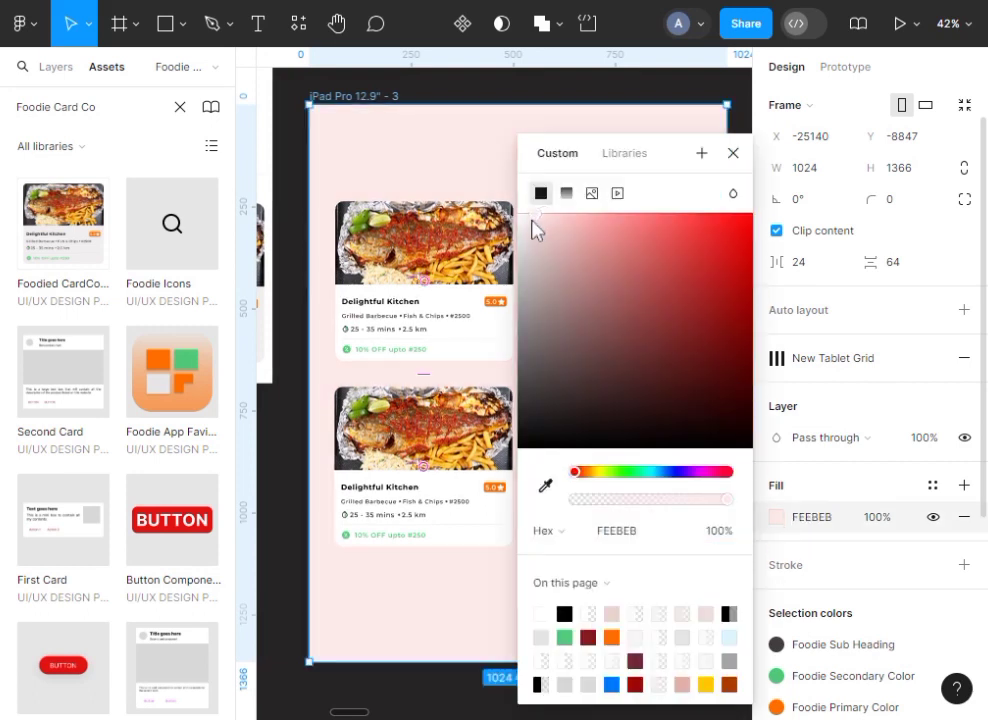
{"action": "left_click_drag", "start_coordinate": [532, 221], "coordinate": [531, 220]}
{"action": "left_click", "coordinate": [535, 216]}
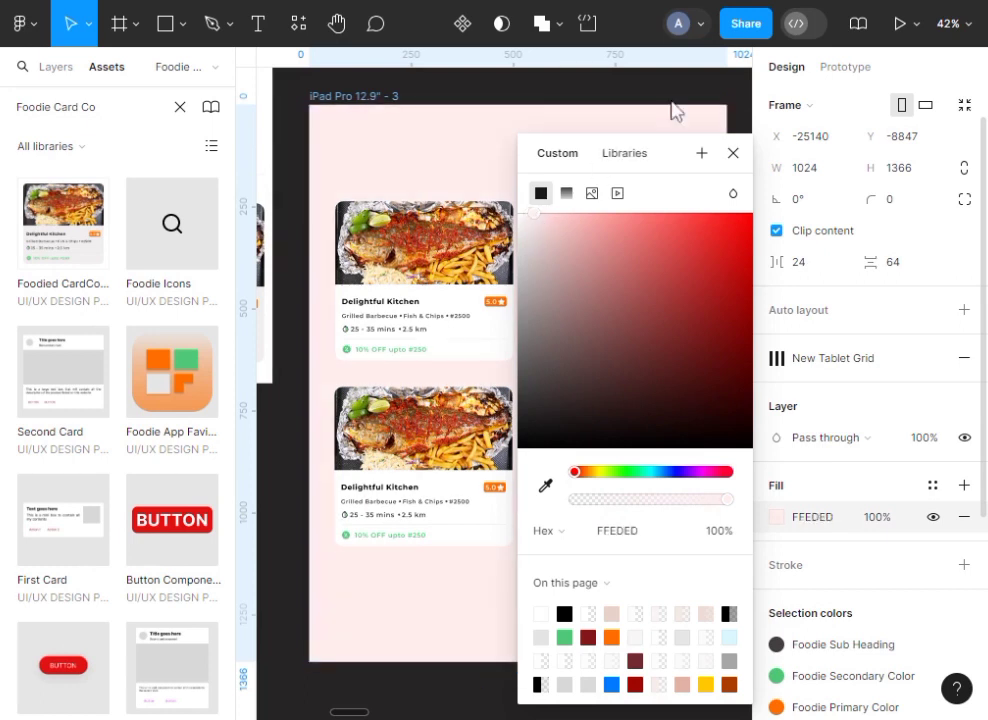
{"action": "left_click", "coordinate": [721, 94]}
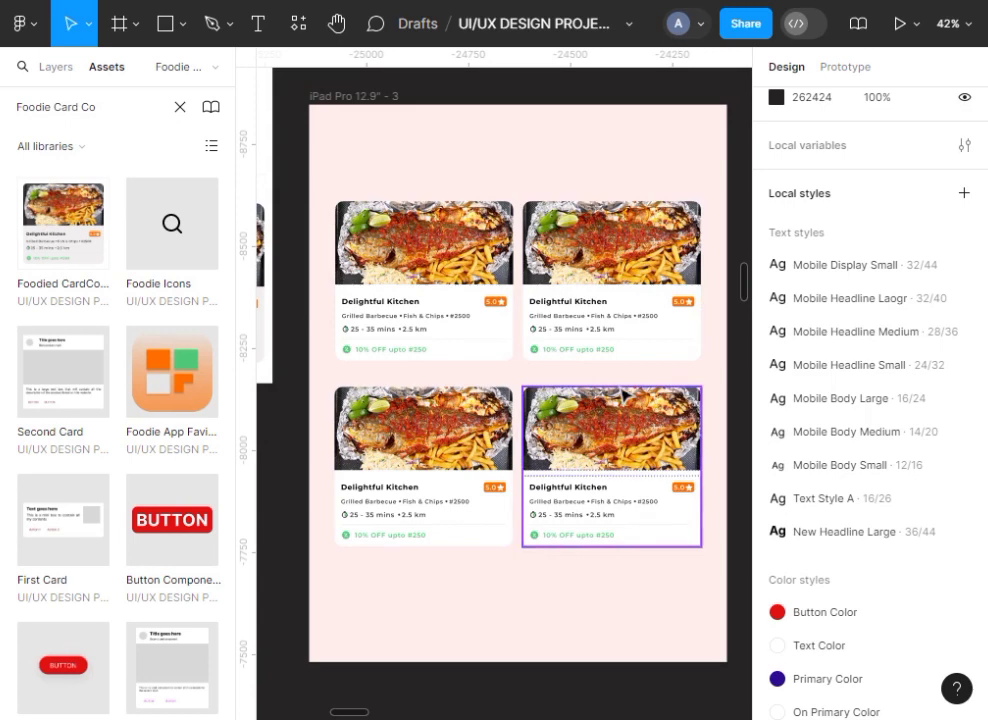
Examine the cards' images, text and rating badges up close against the new frame background
{"action": "scroll", "coordinate": [620, 400], "scroll_direction": "down", "scroll_amount": 3}
{"action": "scroll", "coordinate": [457, 287], "scroll_direction": "up", "scroll_amount": 5}
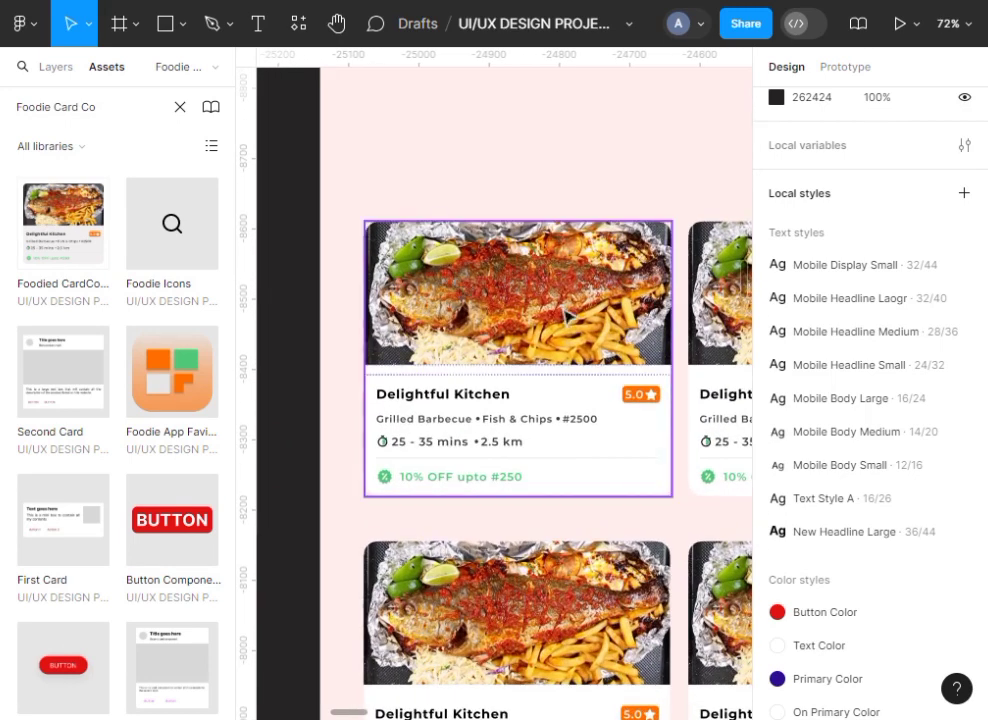
{"action": "scroll", "coordinate": [612, 360], "scroll_direction": "down", "scroll_amount": 2}
{"action": "scroll", "coordinate": [612, 362], "scroll_direction": "right", "scroll_amount": 3}
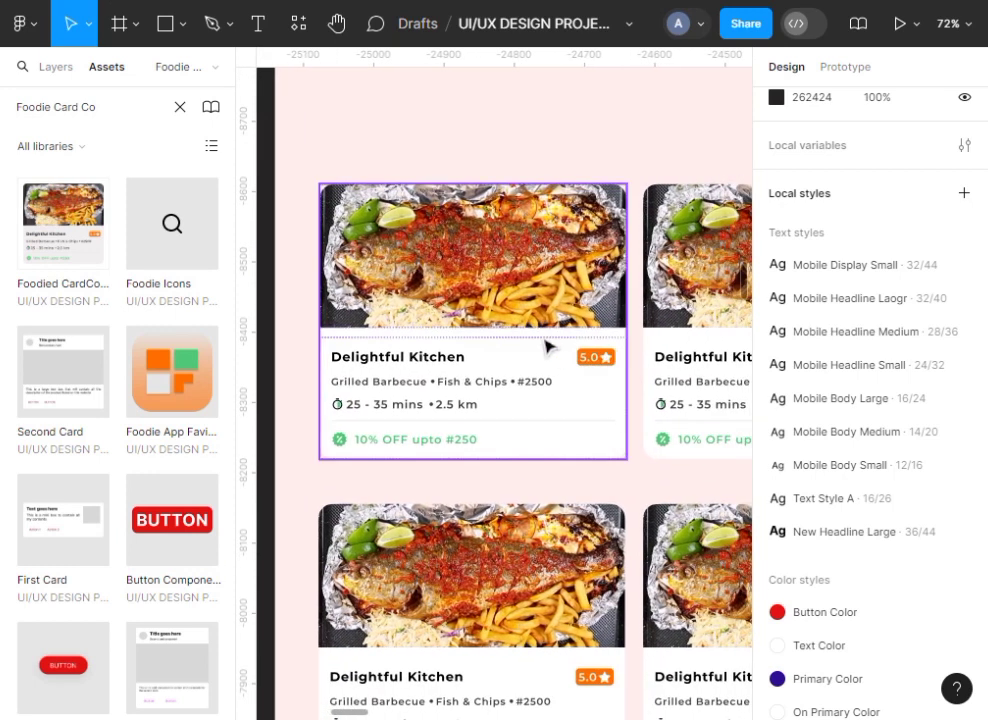
{"action": "scroll", "coordinate": [545, 345], "scroll_direction": "up", "scroll_amount": 3}
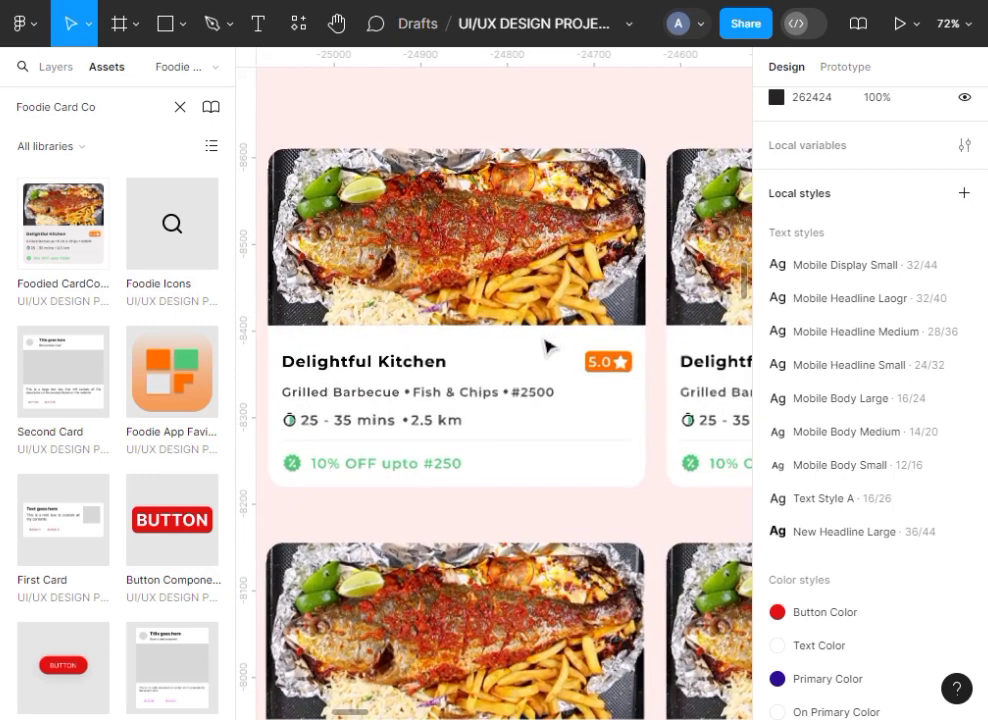
{"action": "scroll", "coordinate": [545, 345], "scroll_direction": "down", "scroll_amount": 3}
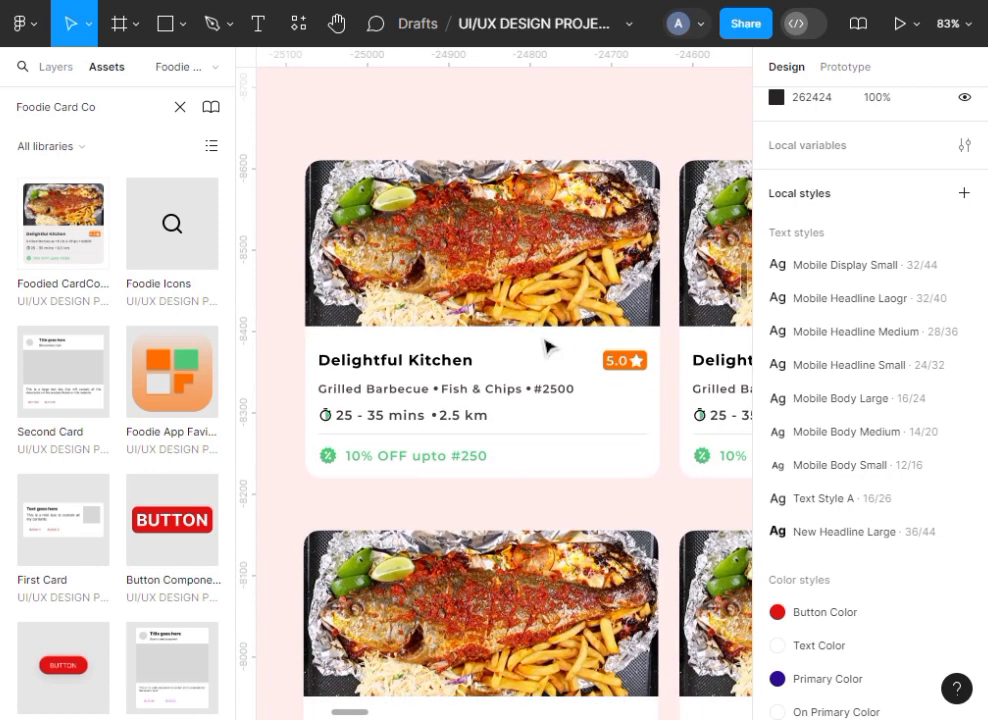
{"action": "scroll", "coordinate": [545, 345], "scroll_direction": "down", "scroll_amount": 2}
Replace the title of the upper-right card with "Embassy Food Carteen"
{"action": "scroll", "coordinate": [545, 345], "scroll_direction": "right", "scroll_amount": 10}
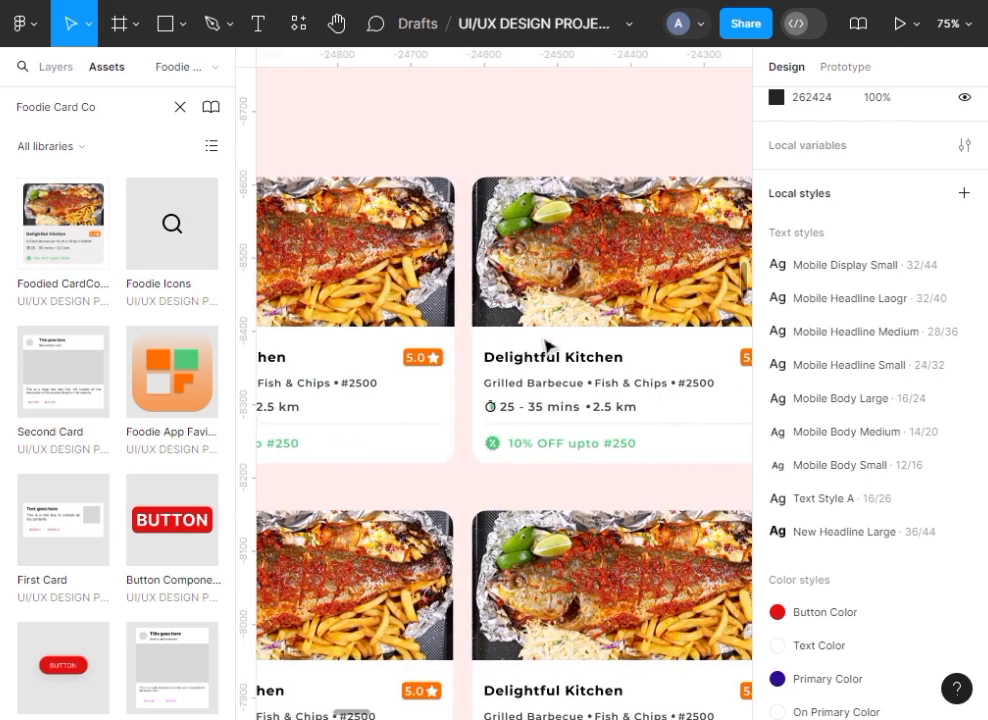
{"action": "scroll", "coordinate": [545, 345], "scroll_direction": "right", "scroll_amount": 5}
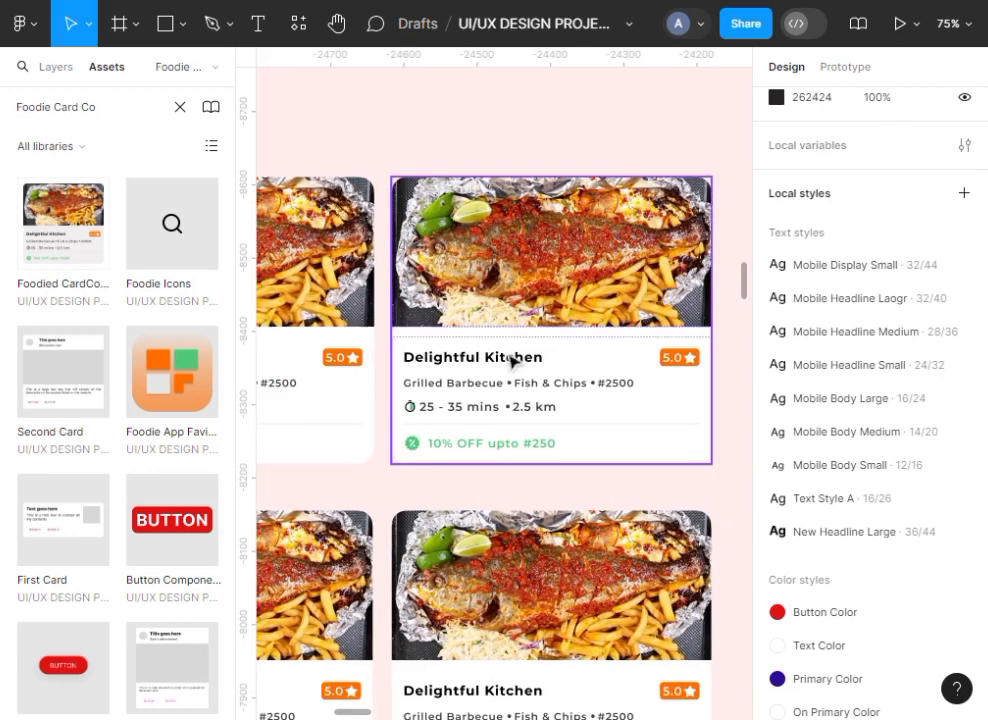
{"action": "left_click", "coordinate": [512, 362]}
{"action": "double_click", "coordinate": [512, 362]}
{"action": "double_click", "coordinate": [512, 362]}
{"action": "double_click", "coordinate": [512, 362]}
{"action": "double_click", "coordinate": [512, 362]}
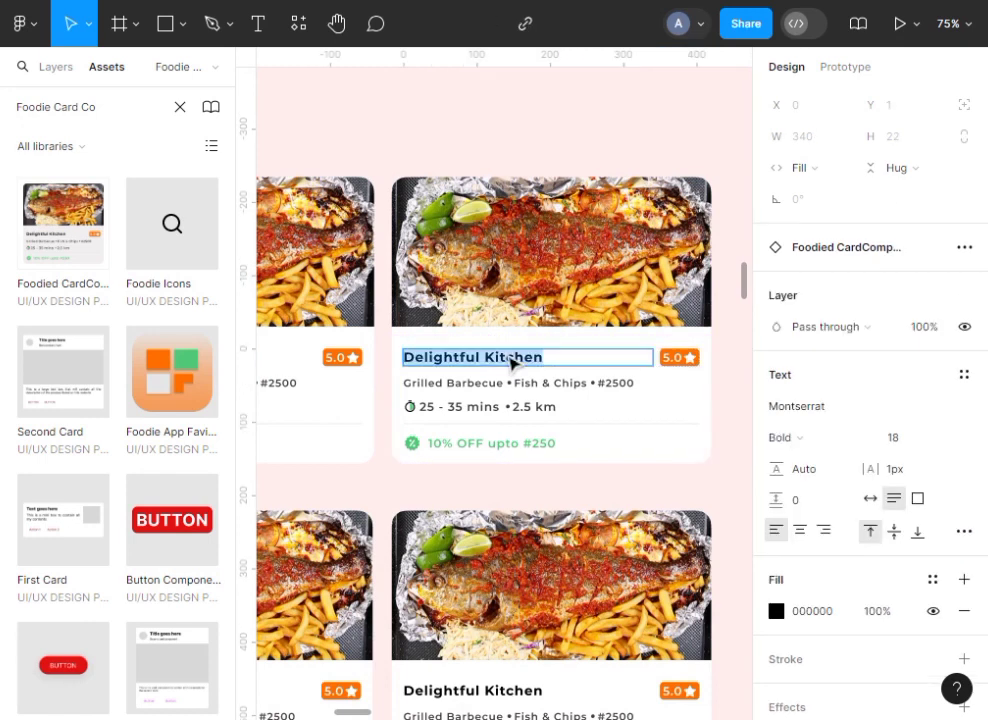
{"action": "type", "text": "E"}
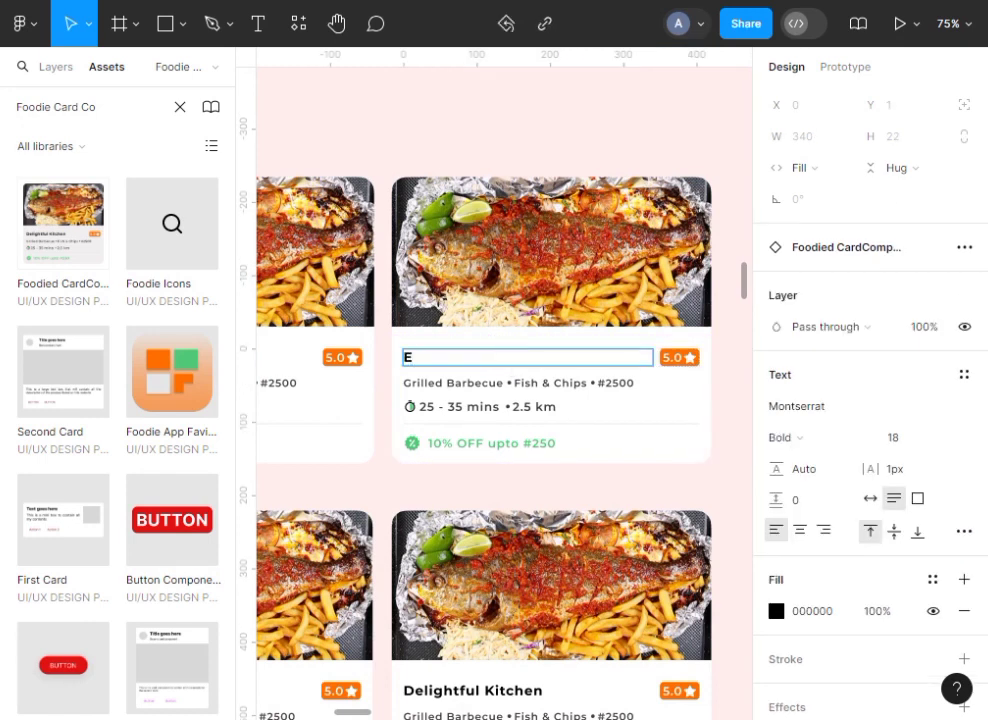
{"action": "type", "text": "mbassy Foo"}
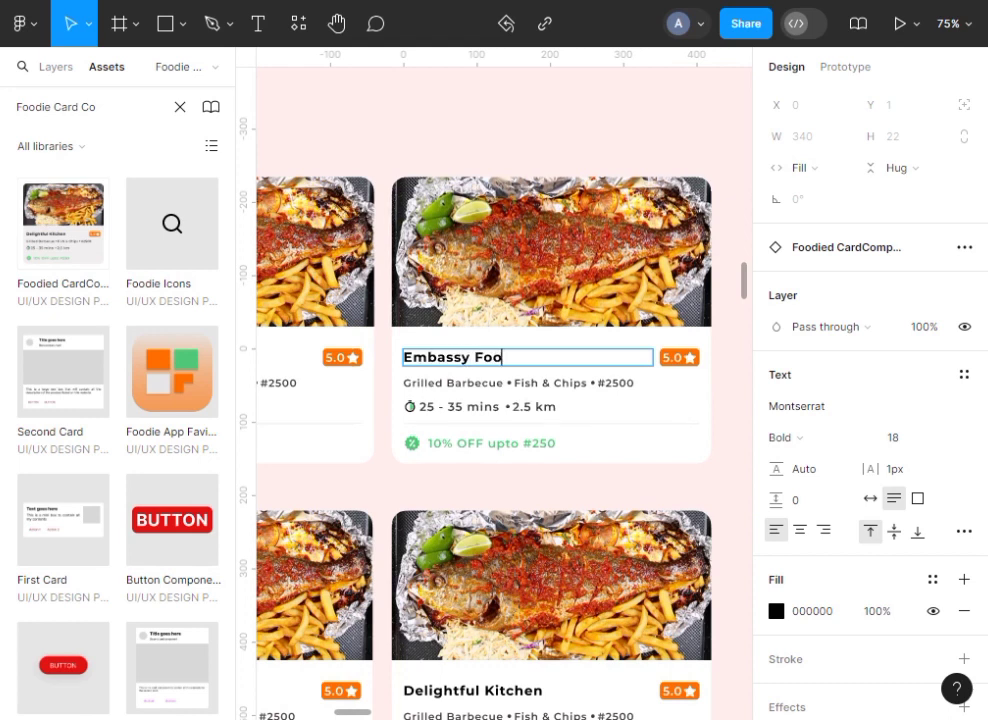
{"action": "type", "text": "d Cart"}
{"action": "key", "text": "Escape"}
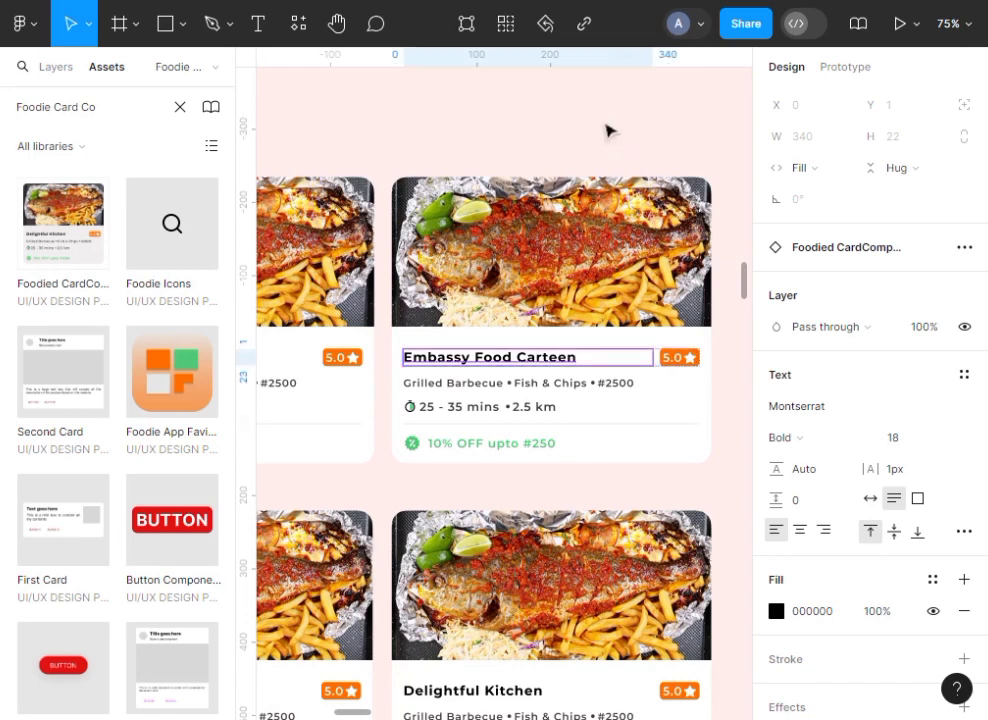
{"action": "left_click", "coordinate": [655, 105]}
Replace the title of the lower-left card with "Amala Place"
{"action": "scroll", "coordinate": [655, 105], "scroll_direction": "down", "scroll_amount": 5, "text": "ctrl"}
{"action": "scroll", "coordinate": [655, 105], "scroll_direction": "up", "scroll_amount": 3, "text": "ctrl"}
{"action": "scroll", "coordinate": [655, 105], "scroll_direction": "down", "scroll_amount": 3, "text": "ctrl"}
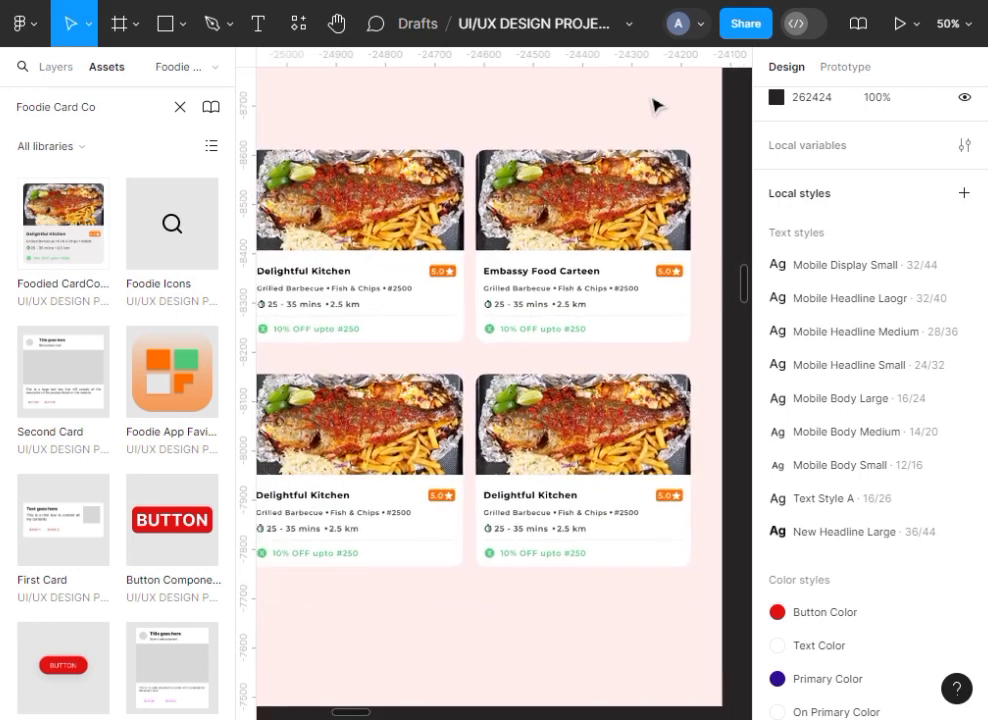
{"action": "scroll", "coordinate": [525, 155], "scroll_direction": "left", "scroll_amount": 2}
{"action": "scroll", "coordinate": [487, 266], "scroll_direction": "right", "scroll_amount": 2}
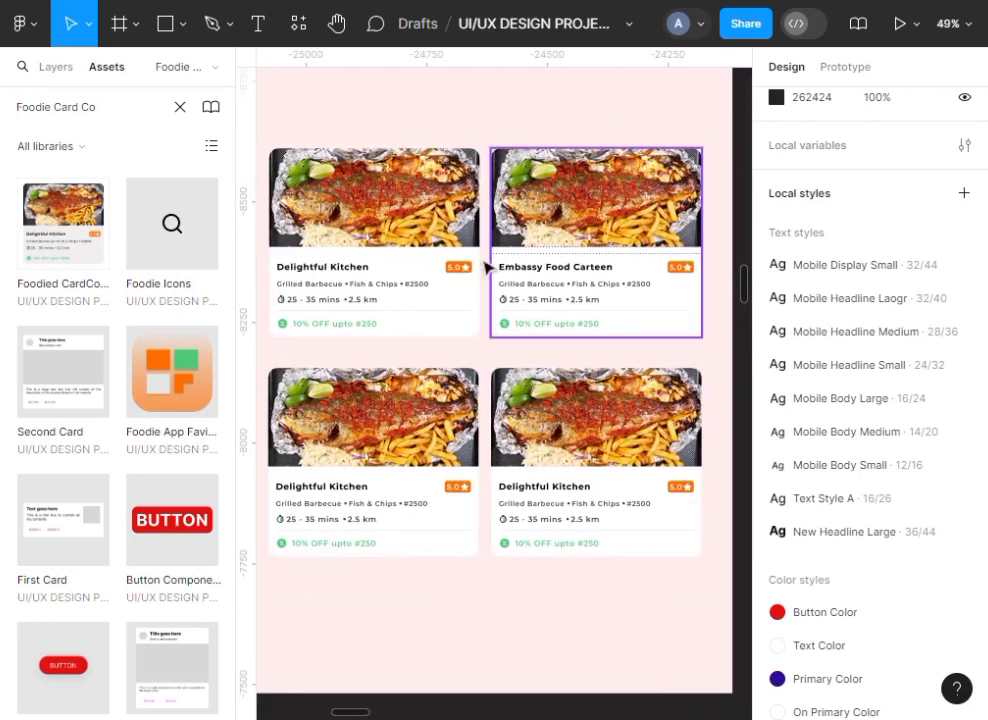
{"action": "scroll", "coordinate": [440, 291], "scroll_direction": "left", "scroll_amount": 2}
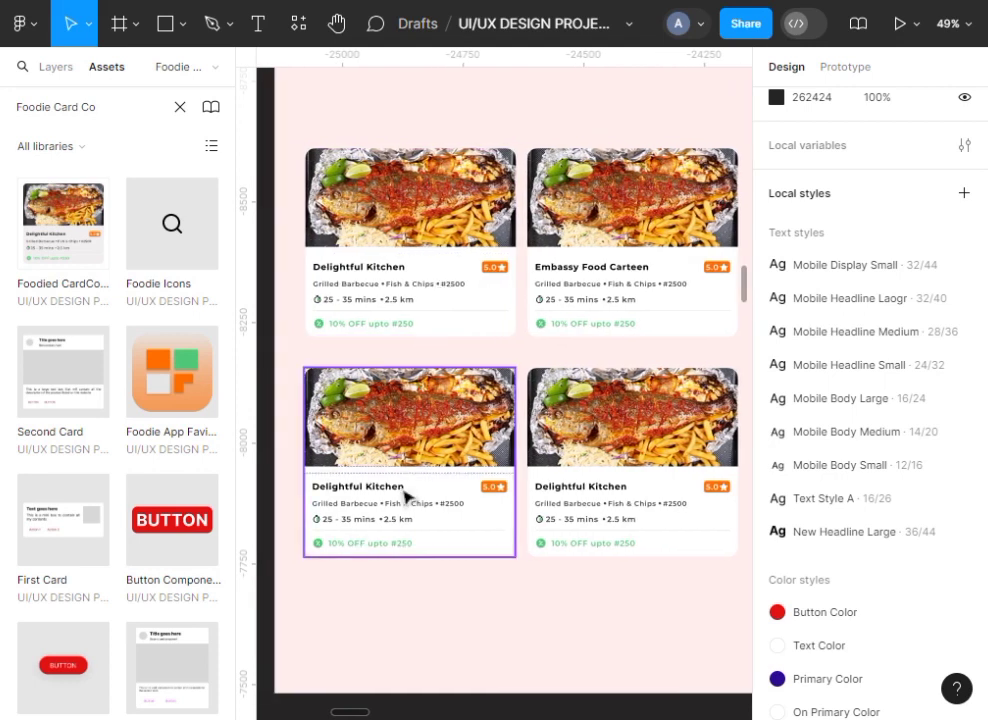
{"action": "scroll", "coordinate": [404, 494], "scroll_direction": "down", "scroll_amount": 2}
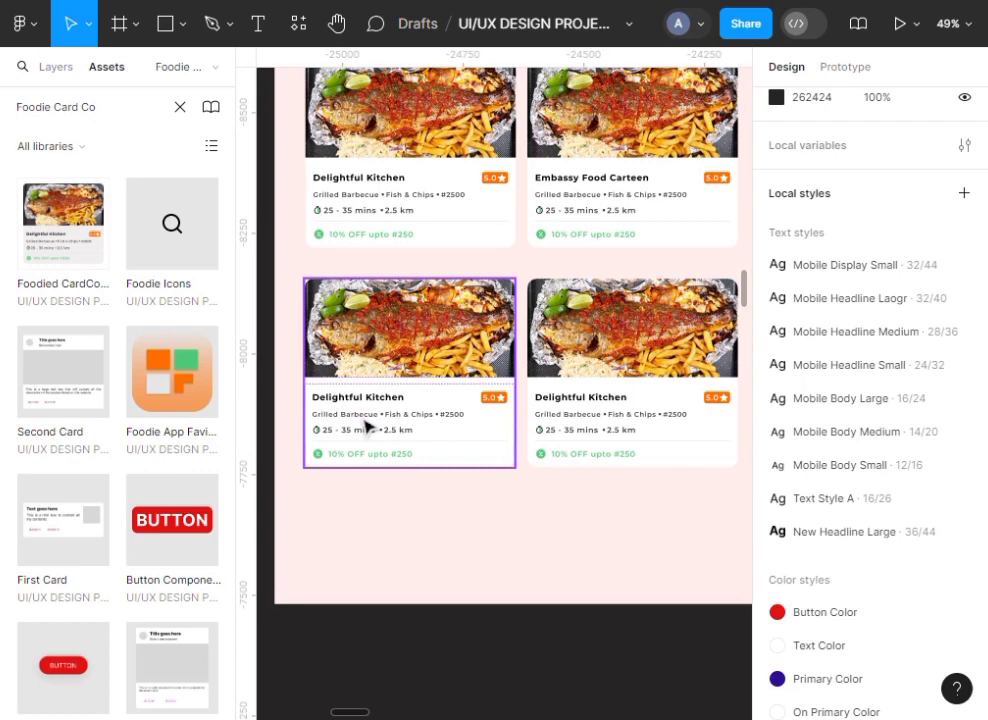
{"action": "scroll", "coordinate": [298, 336], "scroll_direction": "up", "scroll_amount": 1}
{"action": "scroll", "coordinate": [300, 336], "scroll_direction": "up", "scroll_amount": 6}
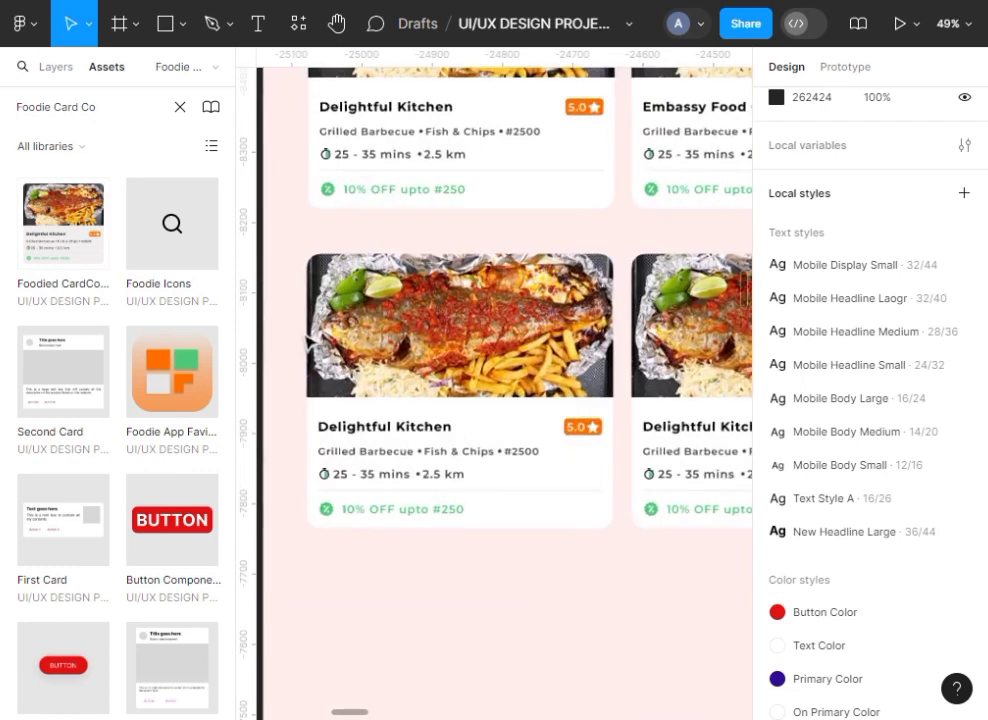
{"action": "double_click", "coordinate": [397, 475]}
{"action": "left_click", "coordinate": [397, 476]}
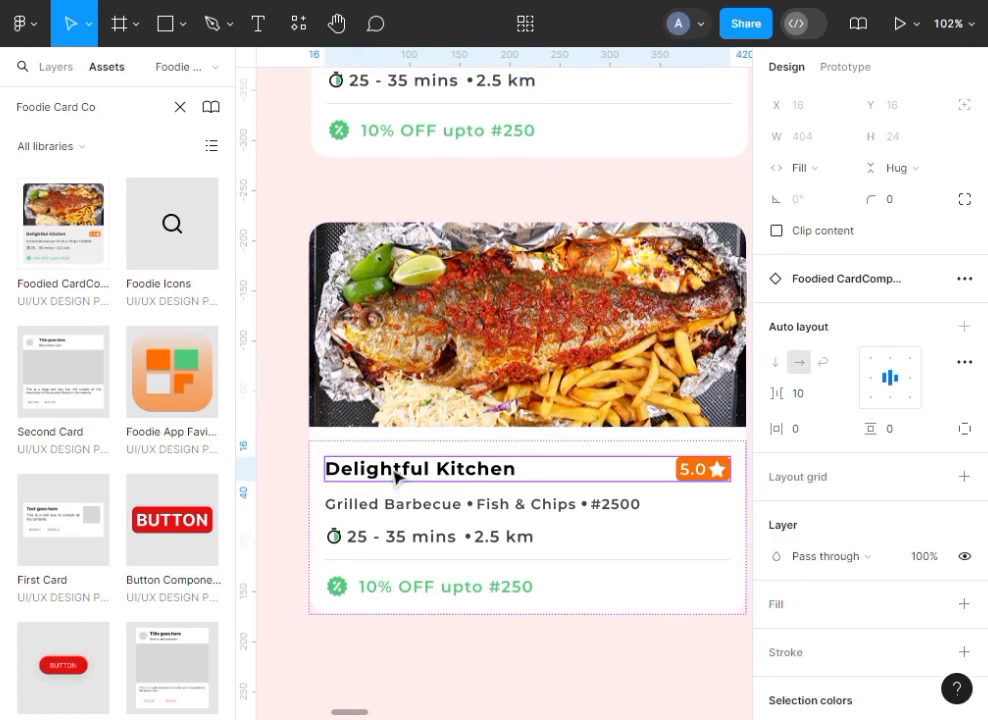
{"action": "double_click", "coordinate": [397, 477]}
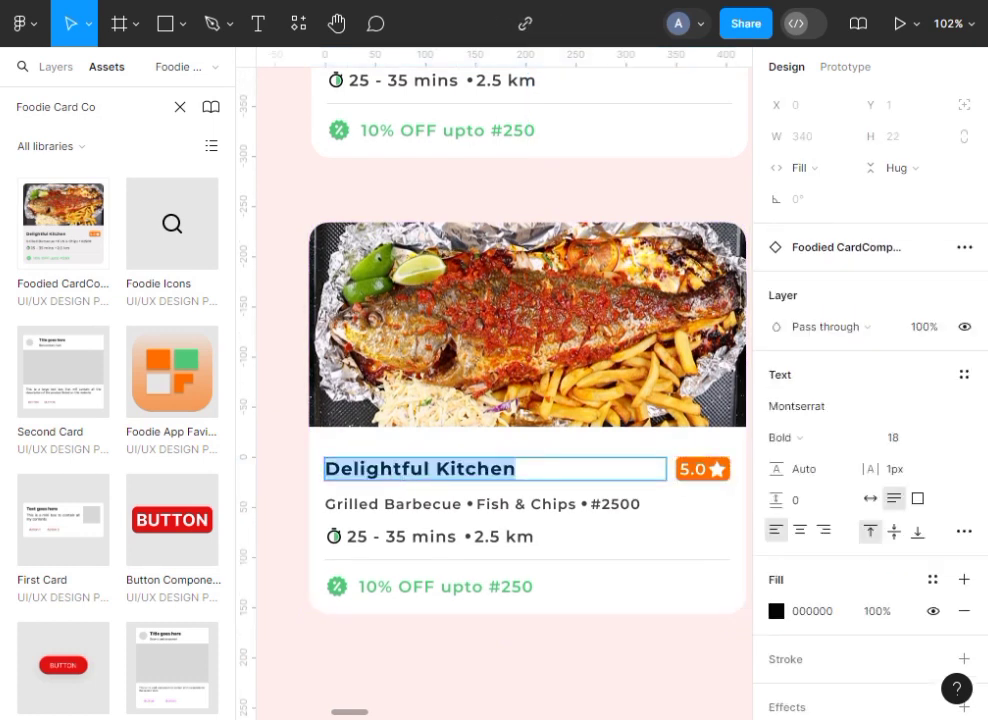
{"action": "type", "text": "Amala"}
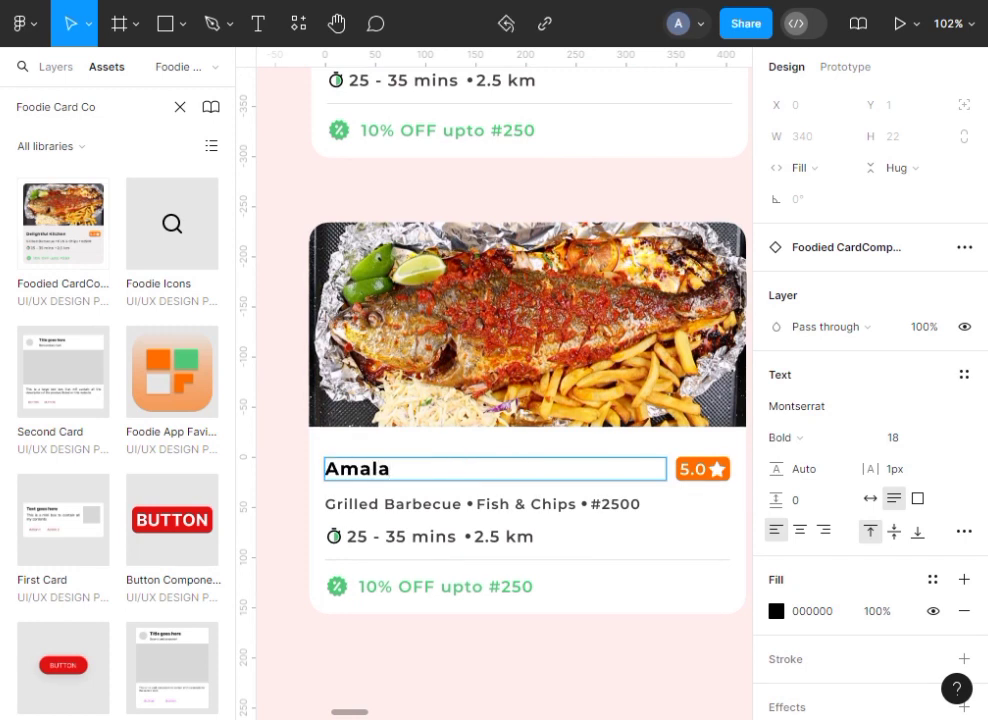
{"action": "type", "text": " Place"}
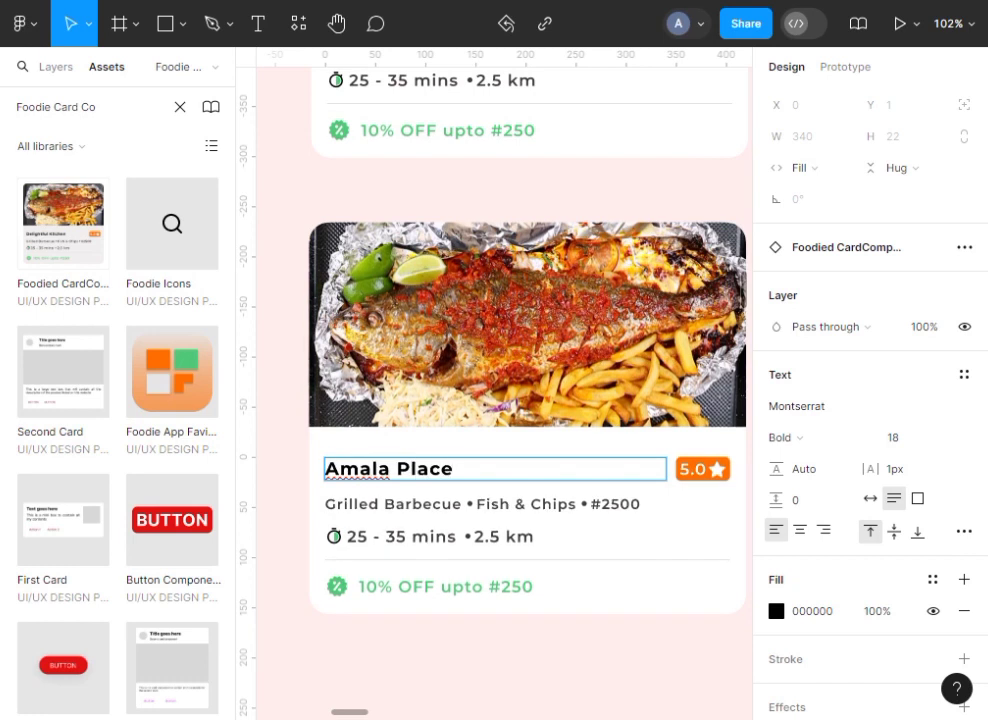
{"action": "key", "text": "Escape"}
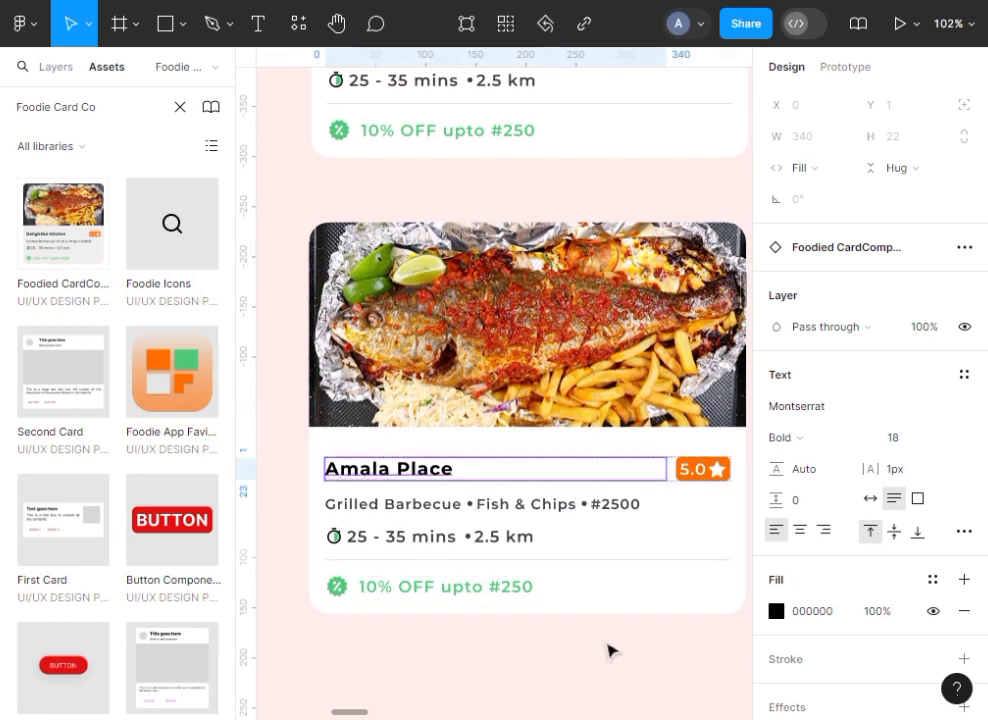
Replace the title of the lower-right card with "Chicken Republic"
{"action": "scroll", "coordinate": [607, 651], "scroll_direction": "down", "scroll_amount": 5}
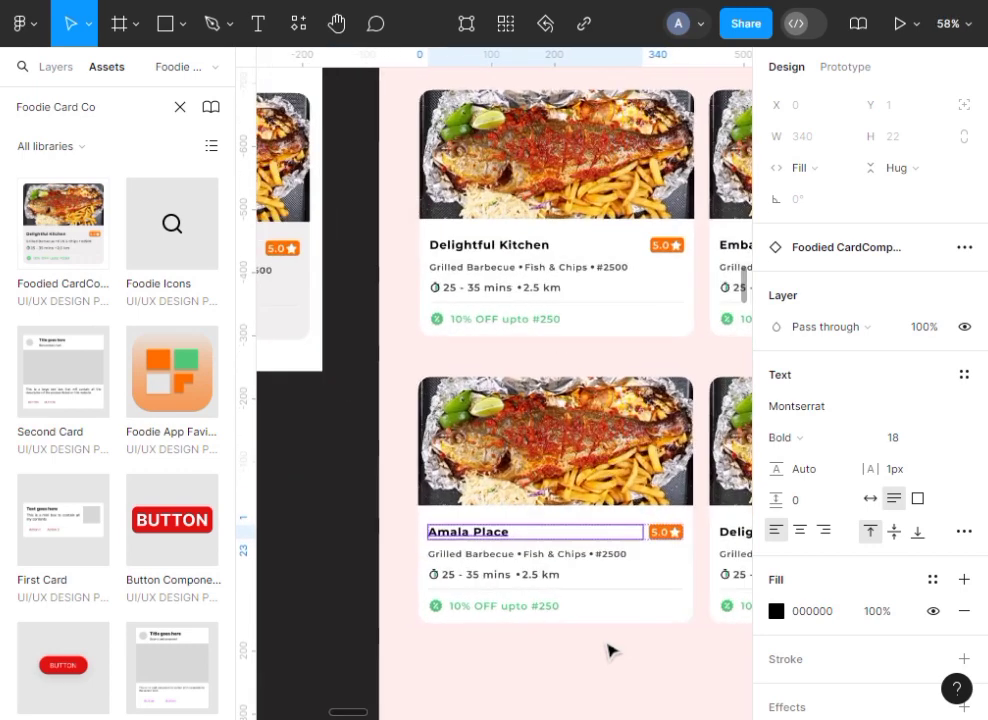
{"action": "scroll", "coordinate": [607, 651], "scroll_direction": "up", "scroll_amount": 2}
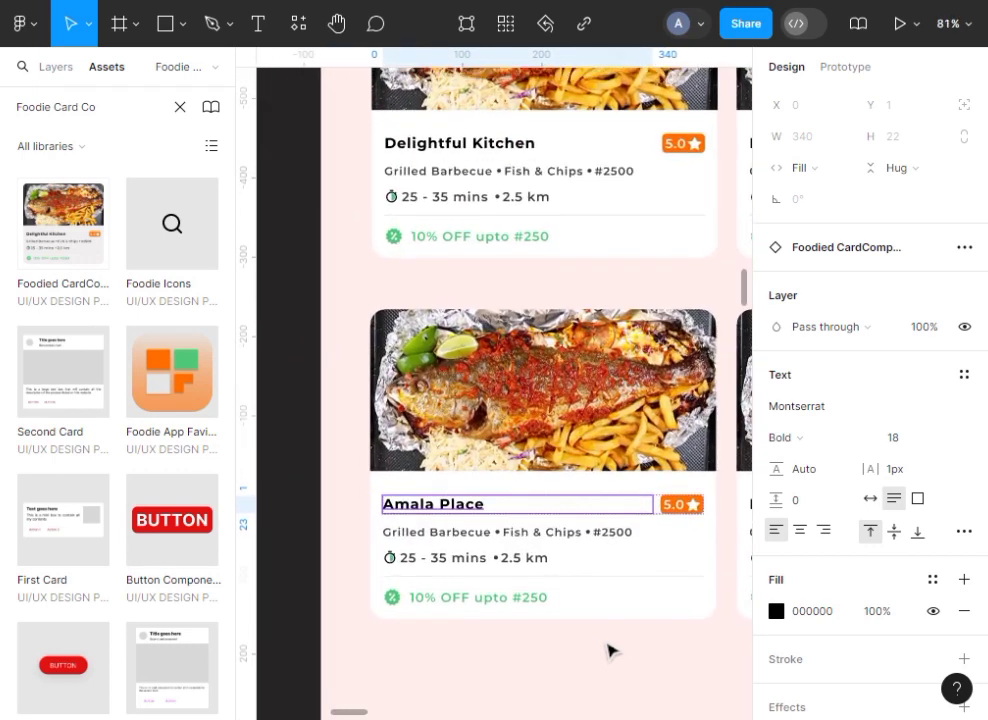
{"action": "scroll", "coordinate": [607, 651], "scroll_direction": "down", "scroll_amount": 1}
{"action": "scroll", "coordinate": [607, 651], "scroll_direction": "up", "scroll_amount": 3}
{"action": "scroll", "coordinate": [607, 651], "scroll_direction": "down", "scroll_amount": 1}
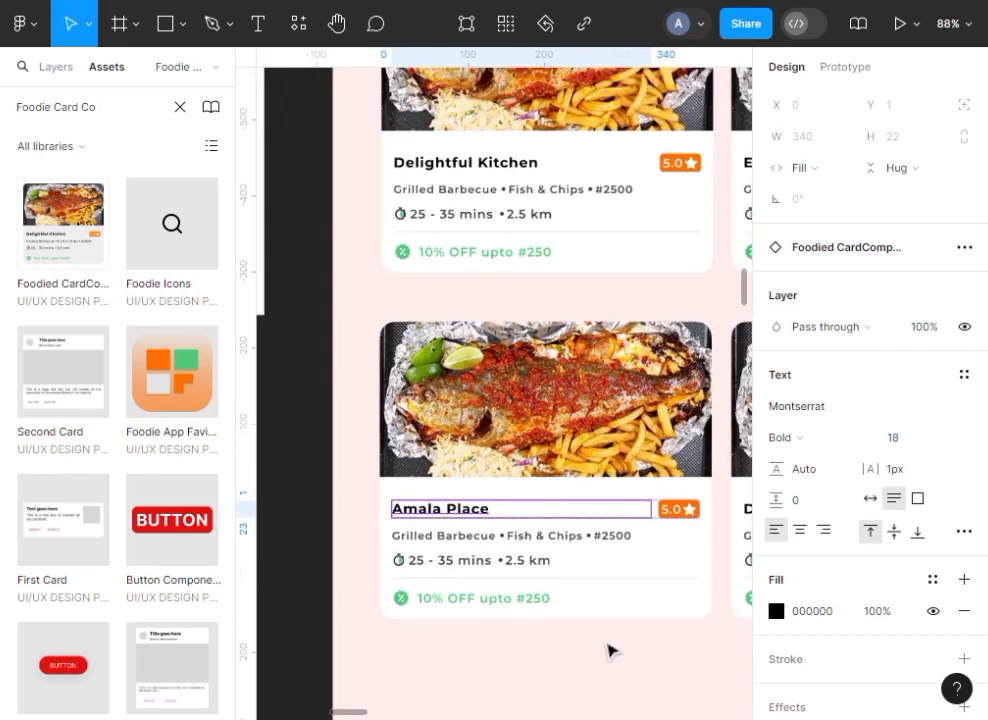
{"action": "scroll", "coordinate": [607, 651], "scroll_direction": "down", "scroll_amount": 4}
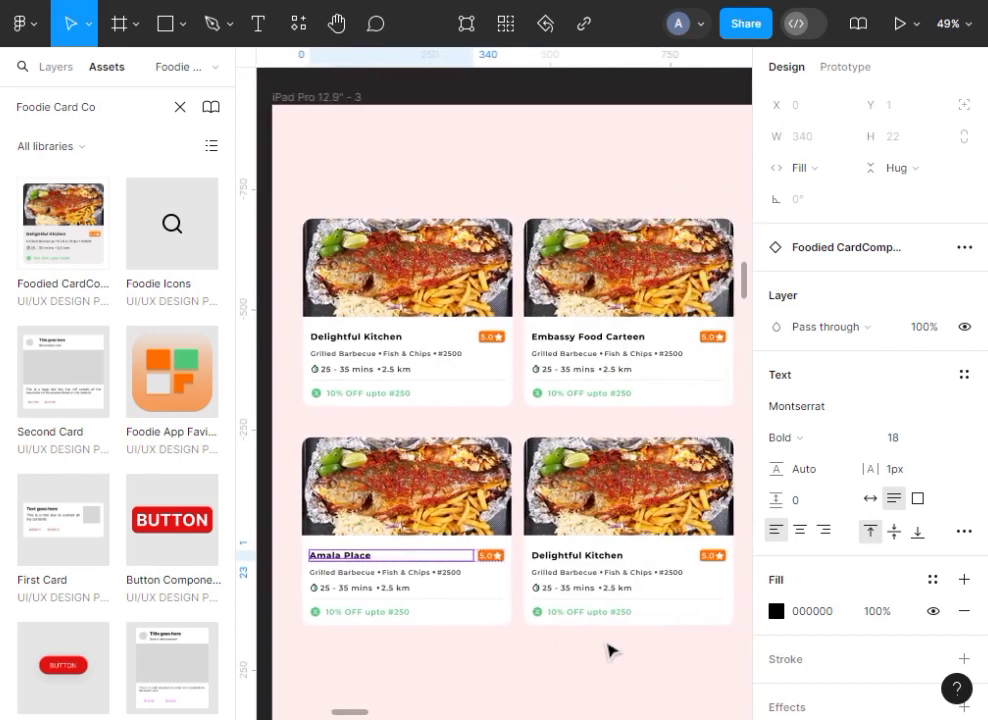
{"action": "scroll", "coordinate": [607, 651], "scroll_direction": "right", "scroll_amount": 2}
{"action": "scroll", "coordinate": [609, 648], "scroll_direction": "down", "scroll_amount": 4}
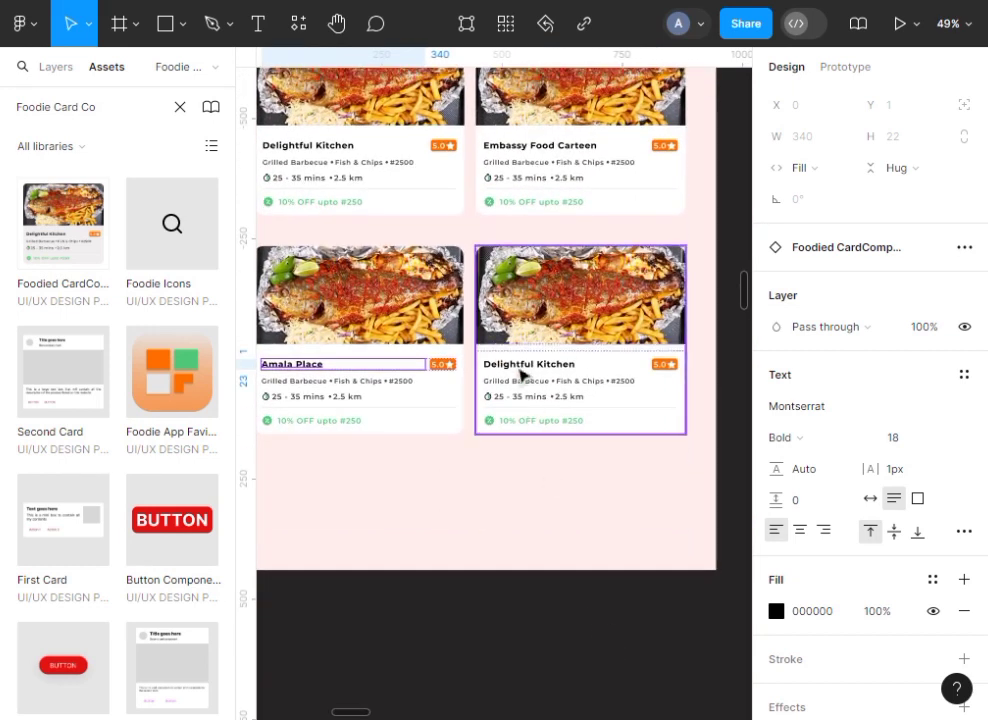
{"action": "scroll", "coordinate": [520, 375], "scroll_direction": "up", "scroll_amount": 5}
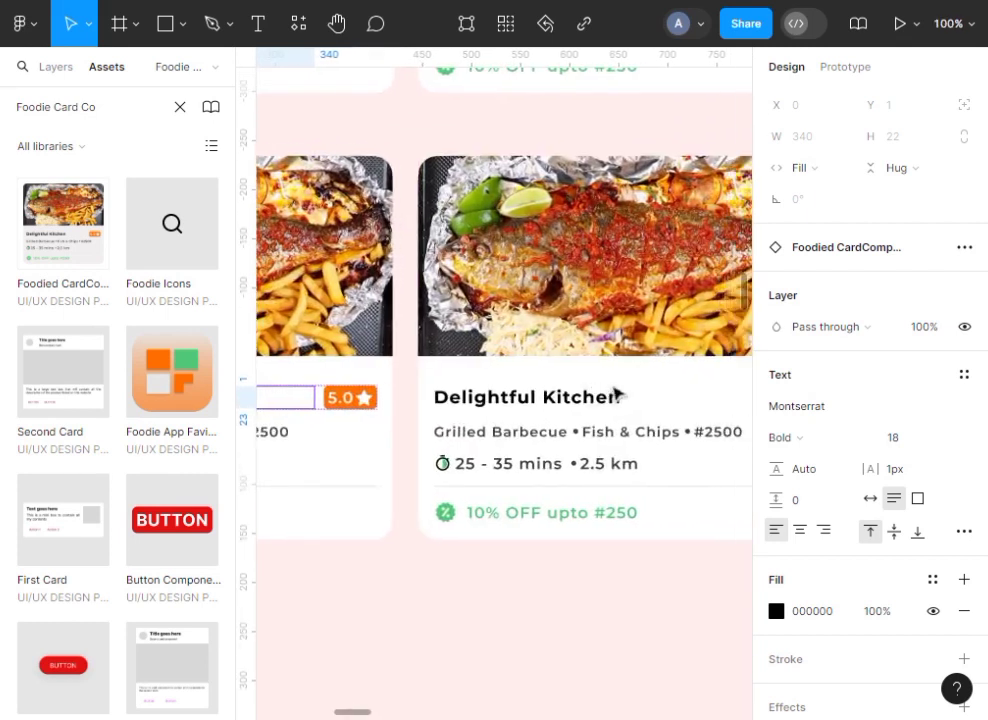
{"action": "scroll", "coordinate": [614, 393], "scroll_direction": "right", "scroll_amount": 1}
{"action": "left_click", "coordinate": [540, 400]}
{"action": "double_click", "coordinate": [540, 400]}
{"action": "key", "text": "Return"}
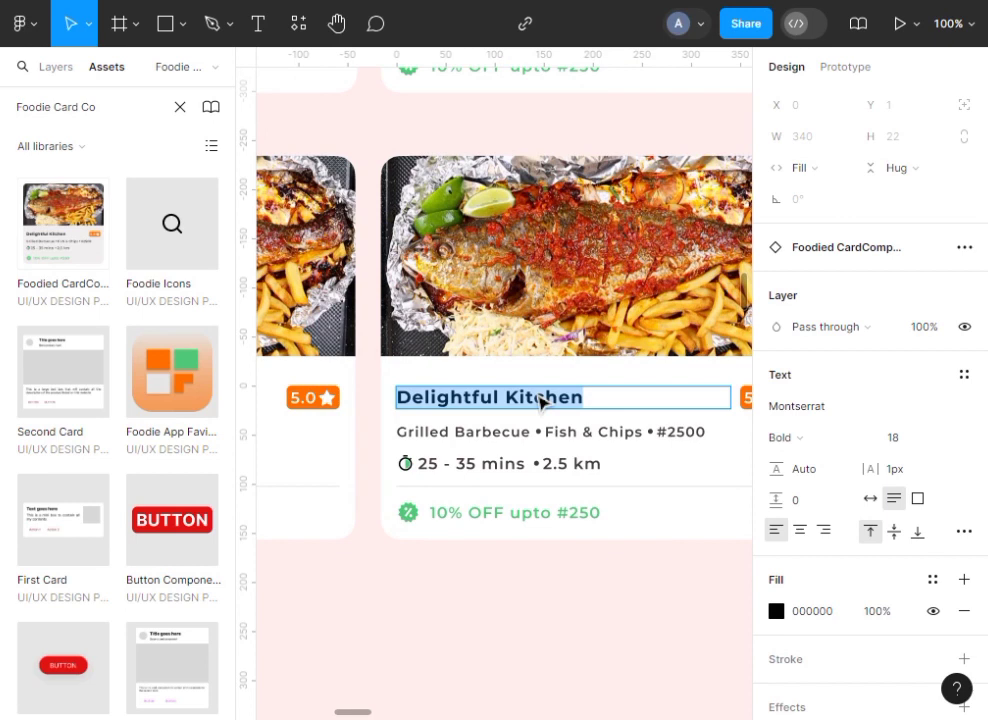
{"action": "type", "text": "Chi"}
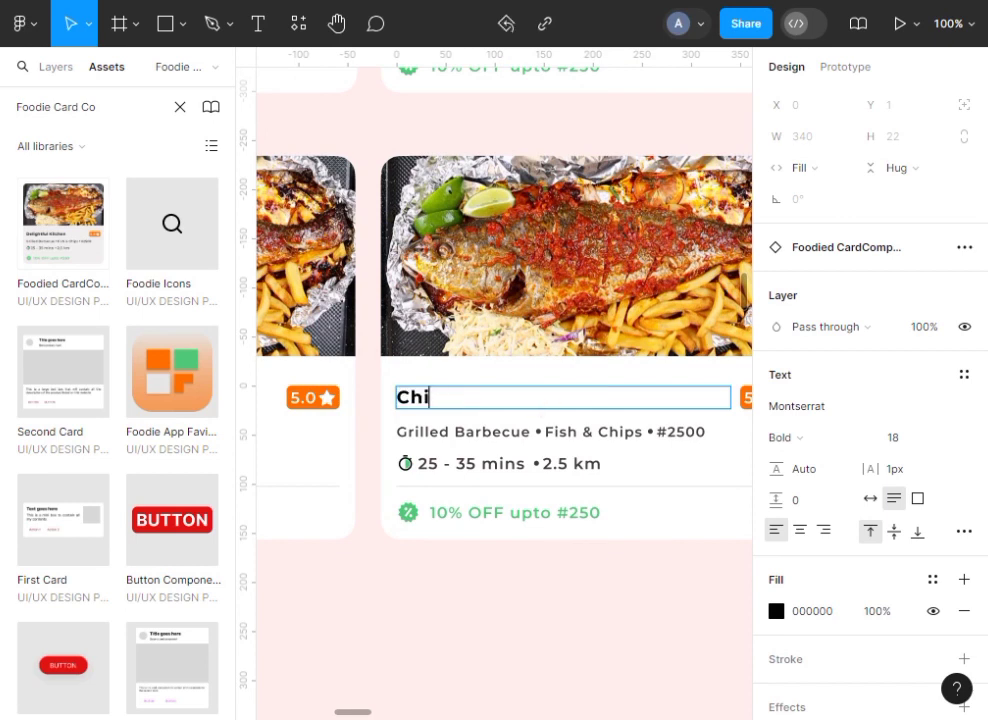
{"action": "type", "text": "lken "}
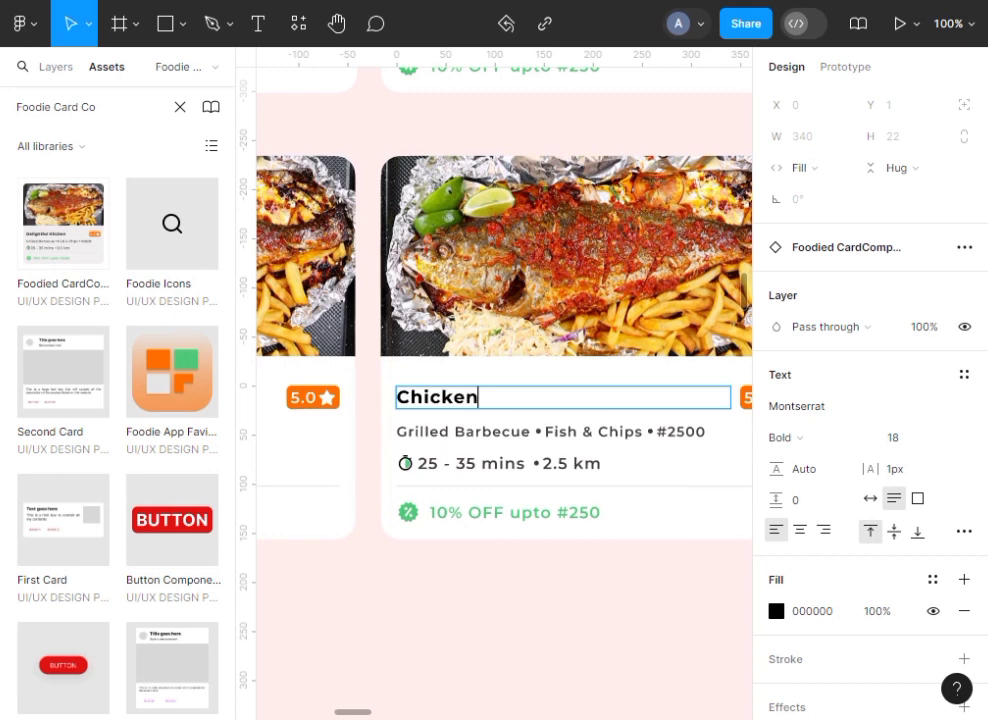
{"action": "type", "text": "Republic"}
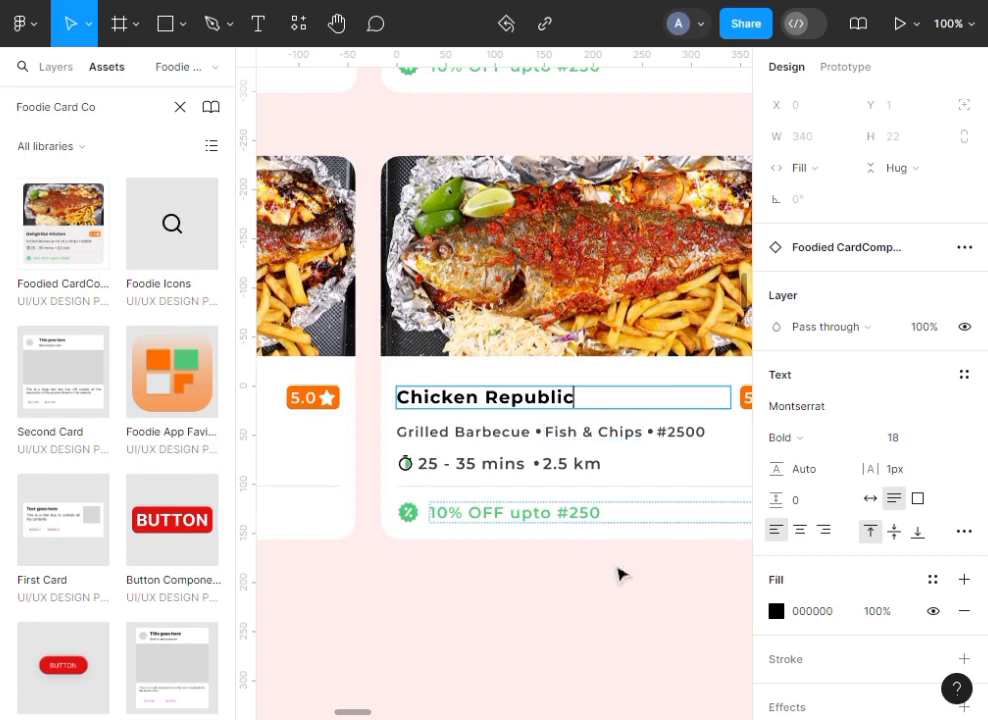
{"action": "key", "text": "Escape"}
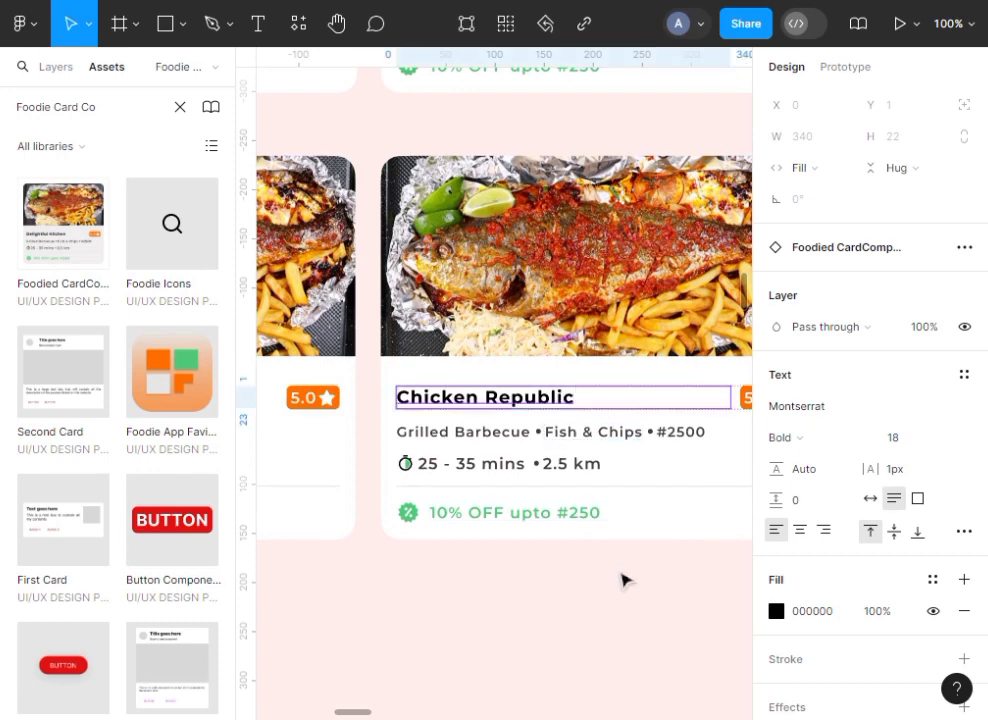
Compare the four retitled cards on the iPad Pro 12.9" - 3 frame with the neighbouring Search screen's card
{"action": "scroll", "coordinate": [617, 583], "scroll_direction": "down", "scroll_amount": 5, "text": "ctrl"}
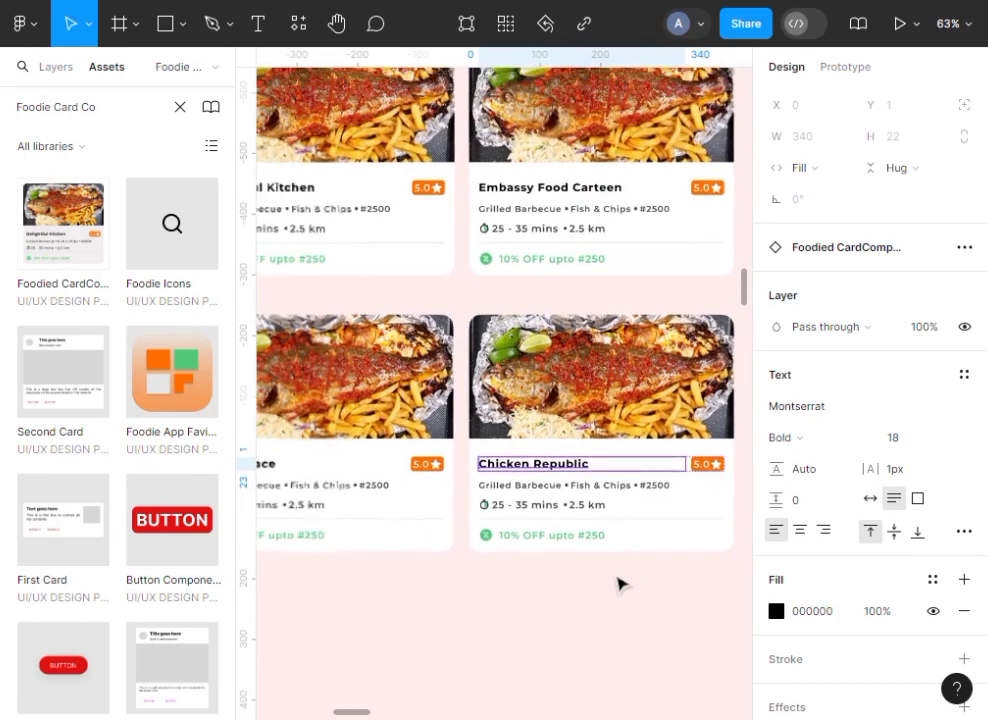
{"action": "scroll", "coordinate": [617, 583], "scroll_direction": "down", "scroll_amount": 3, "text": "ctrl"}
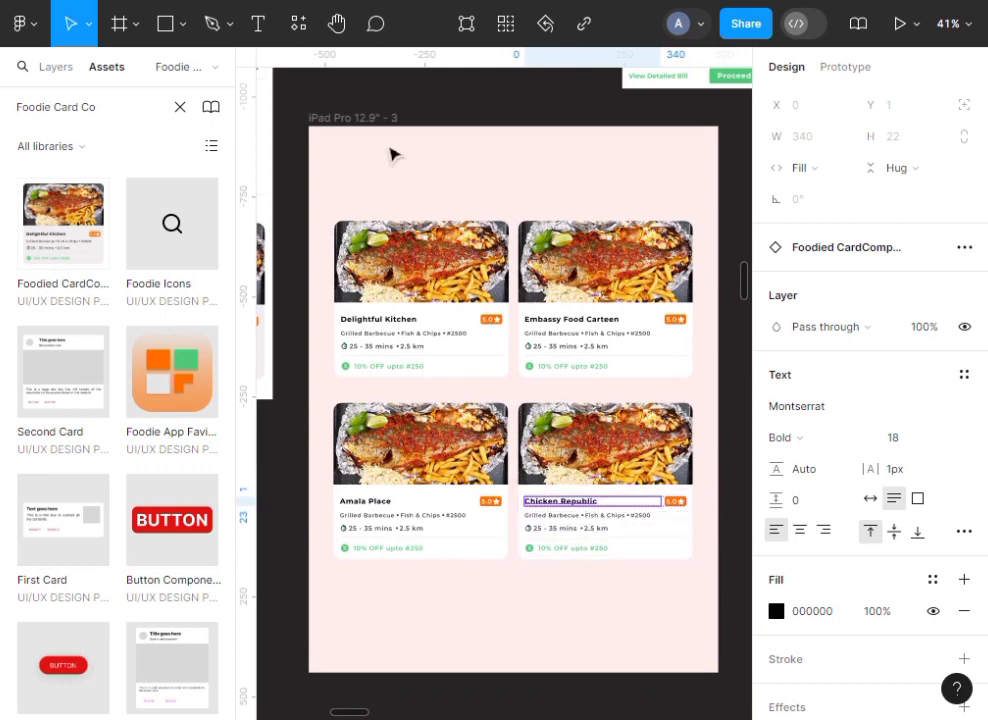
{"action": "left_click", "coordinate": [471, 118]}
{"action": "scroll", "coordinate": [474, 120], "scroll_direction": "left", "scroll_amount": 5}
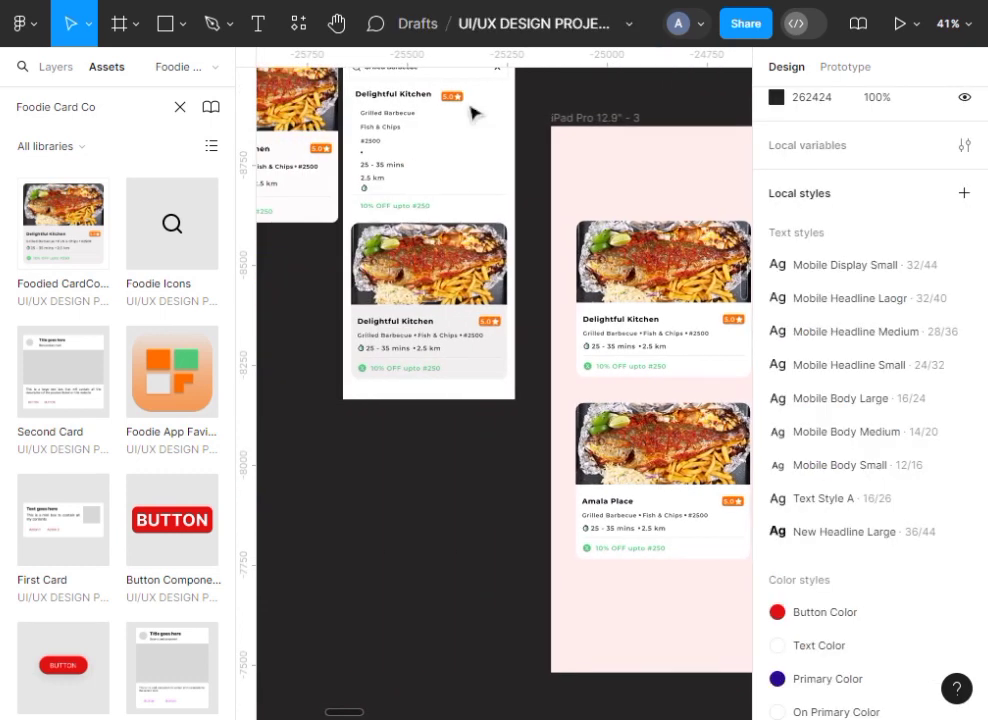
{"action": "scroll", "coordinate": [471, 112], "scroll_direction": "up", "scroll_amount": 4}
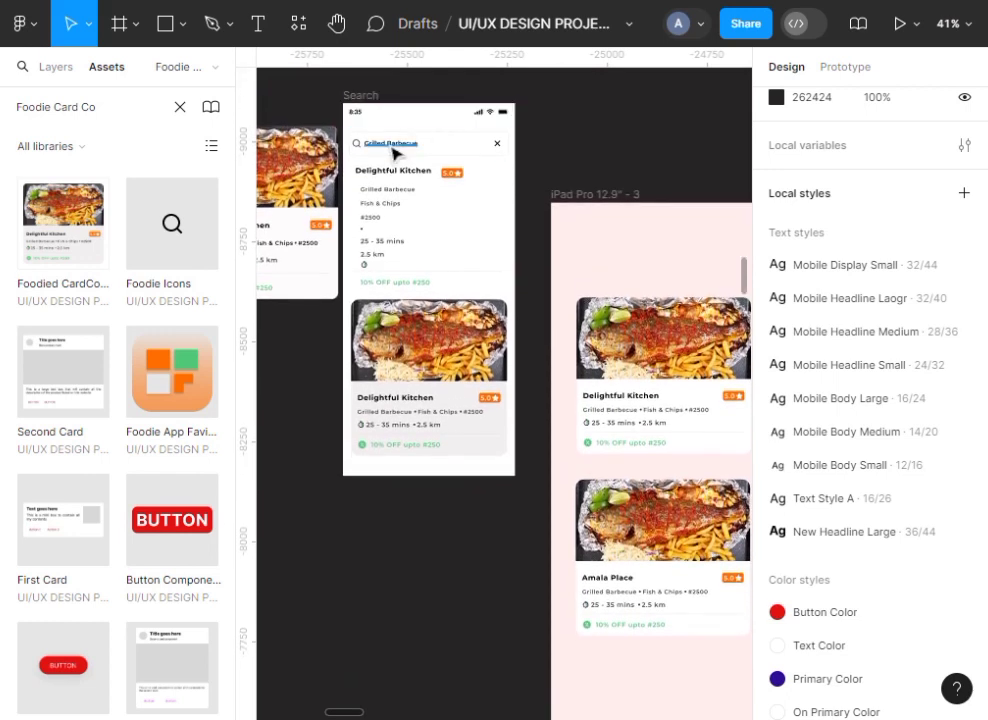
{"action": "scroll", "coordinate": [395, 152], "scroll_direction": "left", "scroll_amount": 3}
{"action": "scroll", "coordinate": [397, 152], "scroll_direction": "right", "scroll_amount": 5}
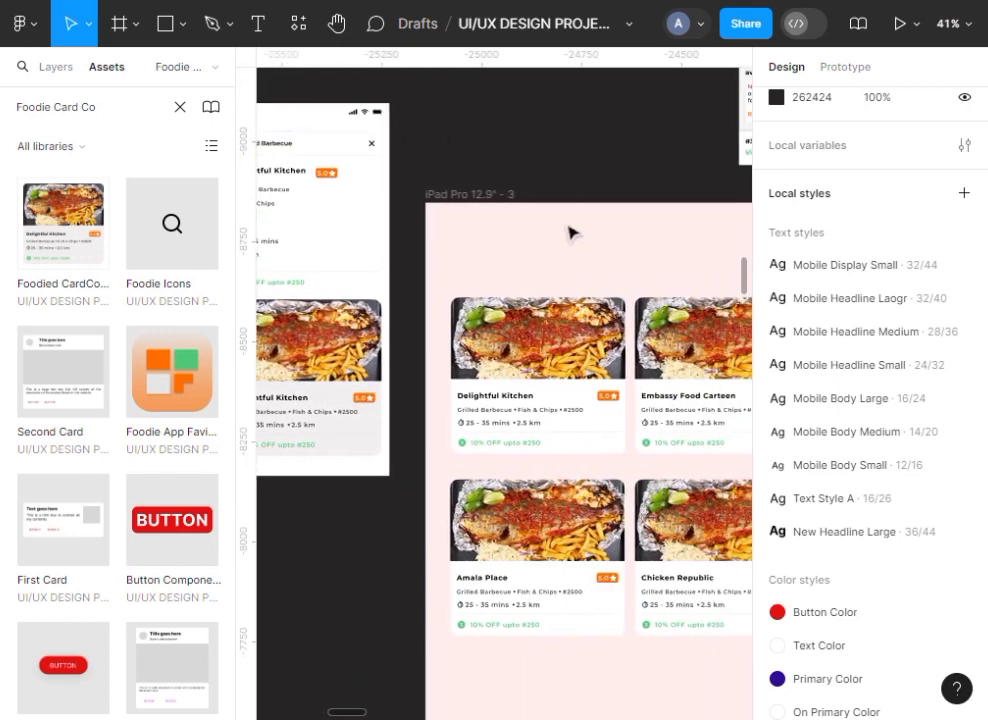
{"action": "scroll", "coordinate": [498, 232], "scroll_direction": "right", "scroll_amount": 6}
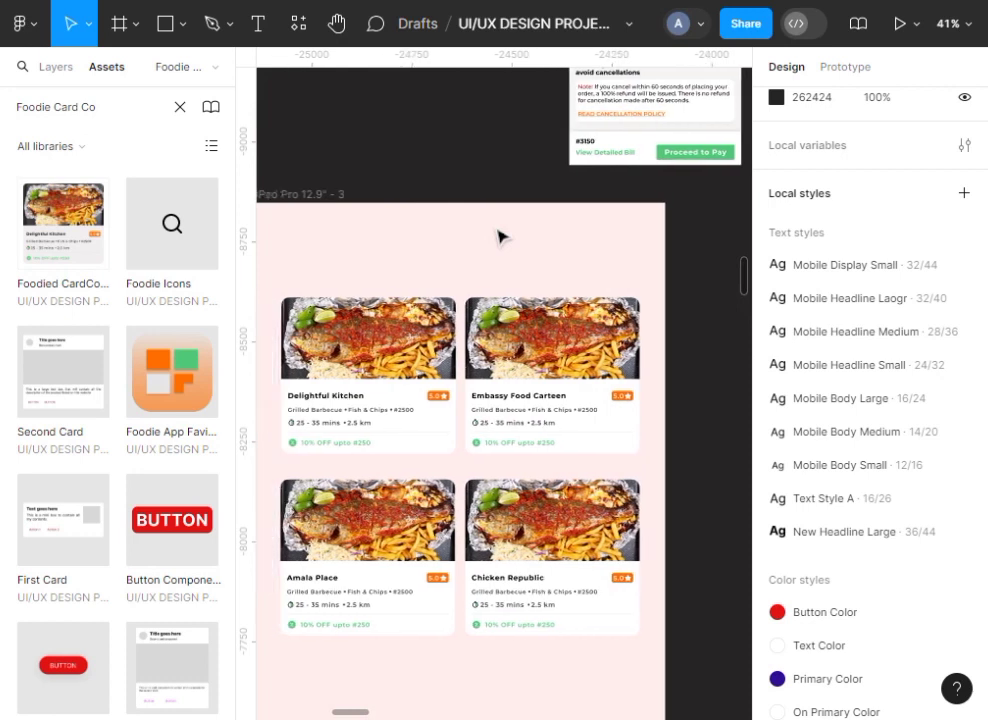
{"action": "scroll", "coordinate": [501, 236], "scroll_direction": "left", "scroll_amount": 2}
{"action": "scroll", "coordinate": [501, 236], "scroll_direction": "down", "scroll_amount": 3}
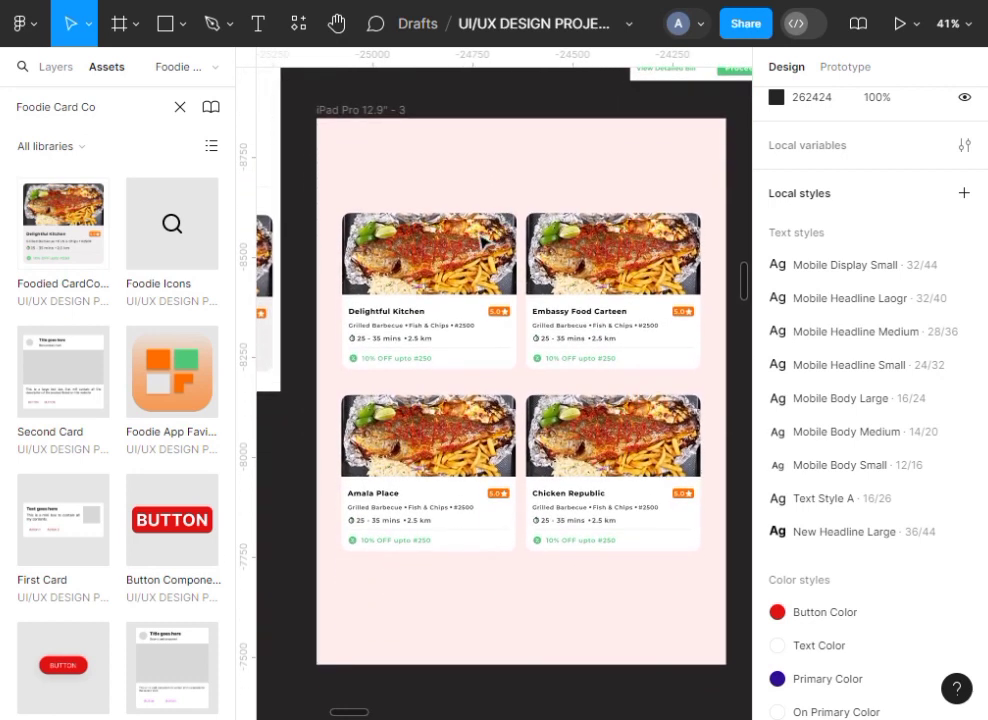
{"action": "scroll", "coordinate": [485, 241], "scroll_direction": "up", "scroll_amount": 3}
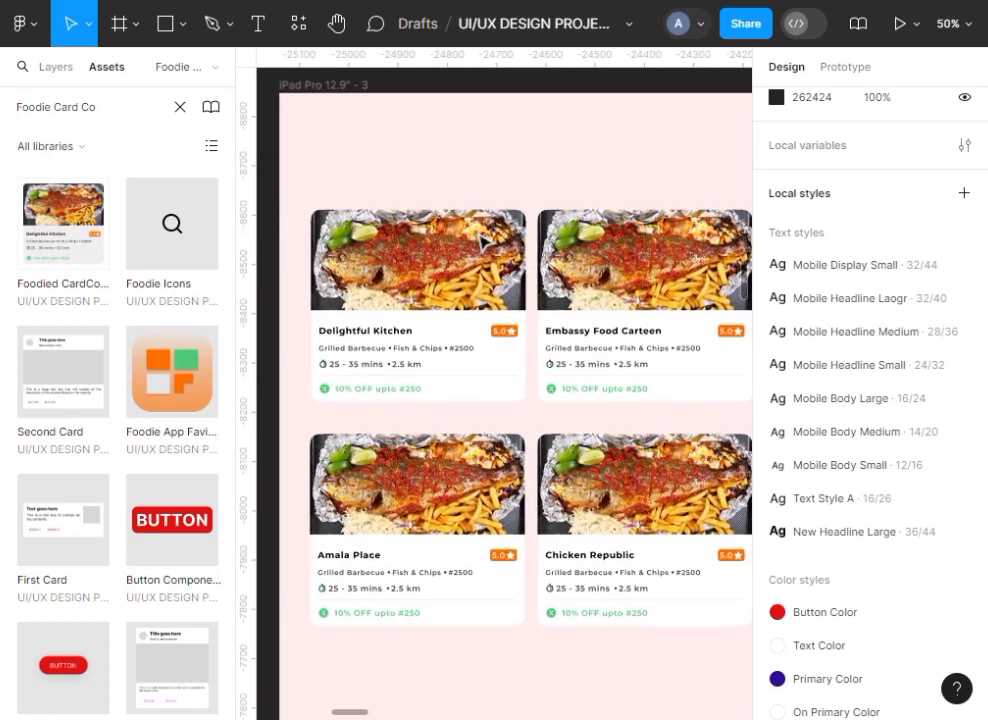
Select the upper-left "Delightful Kitchen" card on the iPad Pro 12.9" - 3 frame
{"action": "left_click", "coordinate": [485, 241]}
{"action": "scroll", "coordinate": [485, 241], "scroll_direction": "right", "scroll_amount": 1}
{"action": "scroll", "coordinate": [484, 241], "scroll_direction": "down", "scroll_amount": 2}
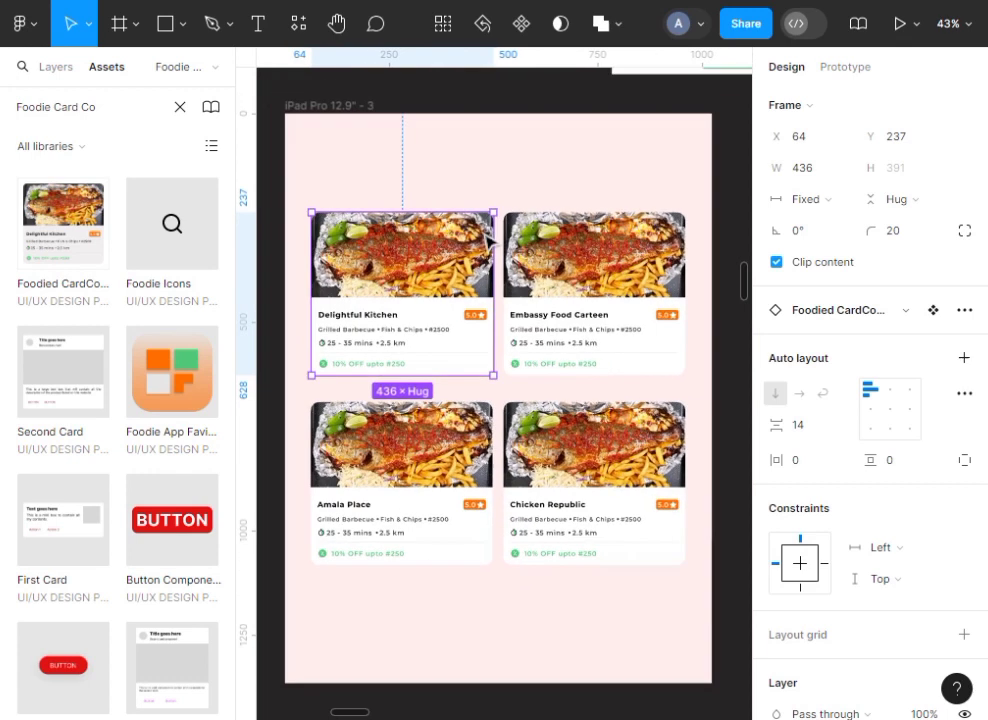